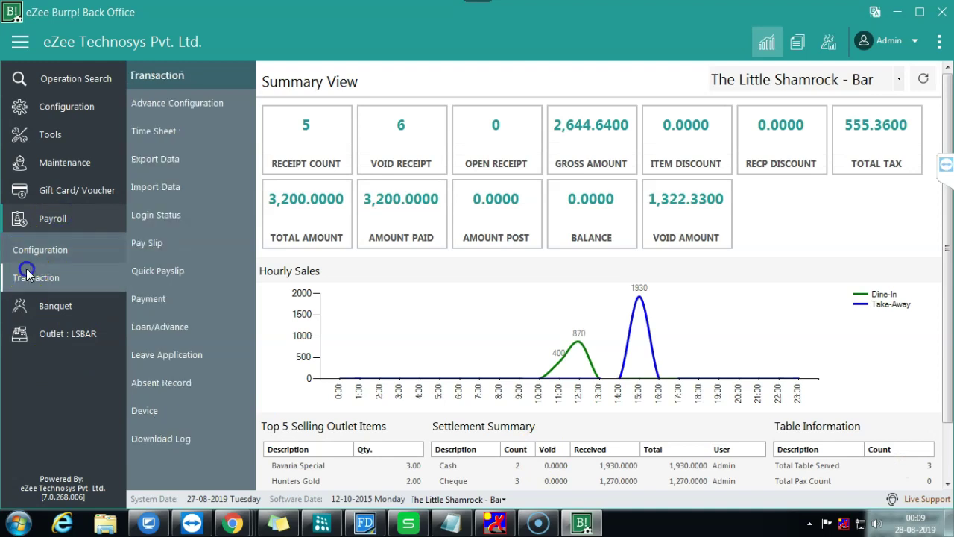
Step: Open the Pay Slip list and print the existing February pay slip PL1
left_click(171, 242)
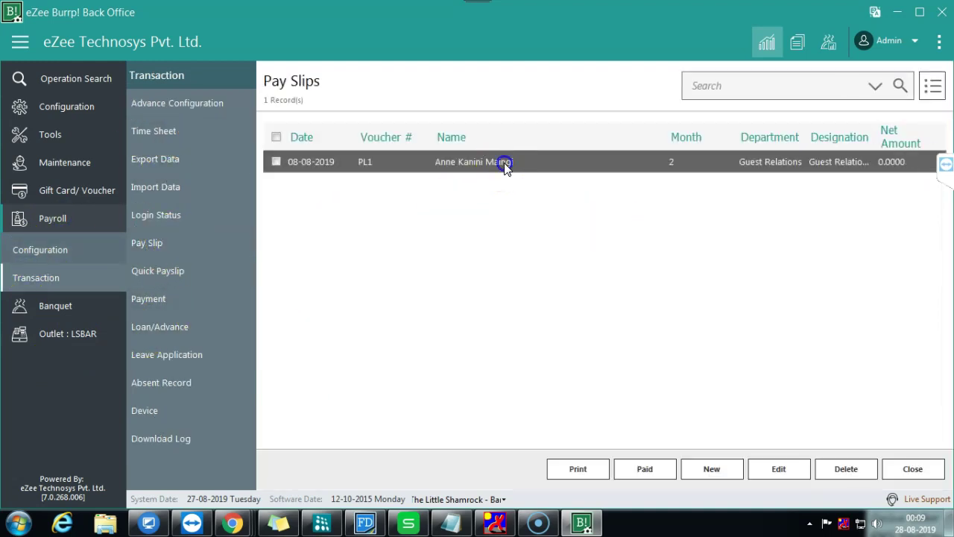
left_click(571, 468)
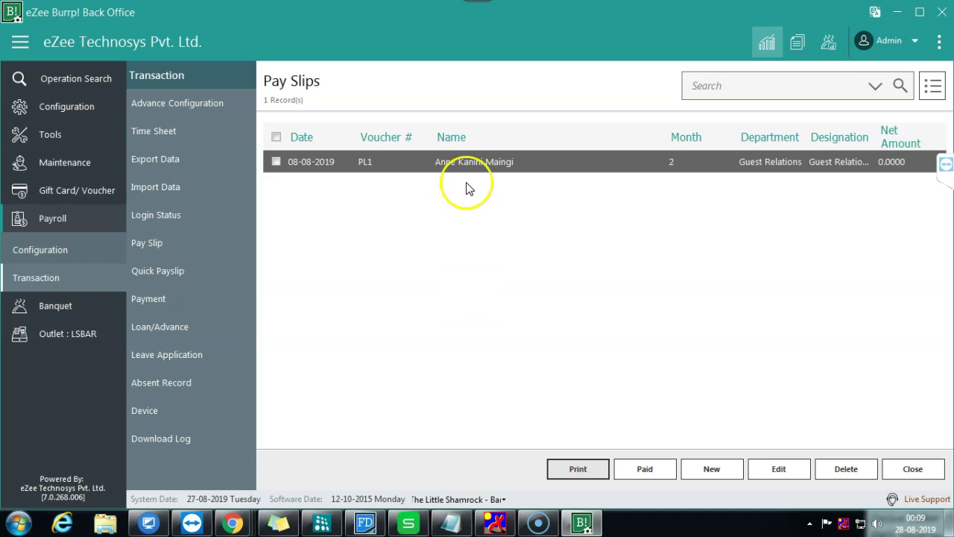
left_click(484, 163)
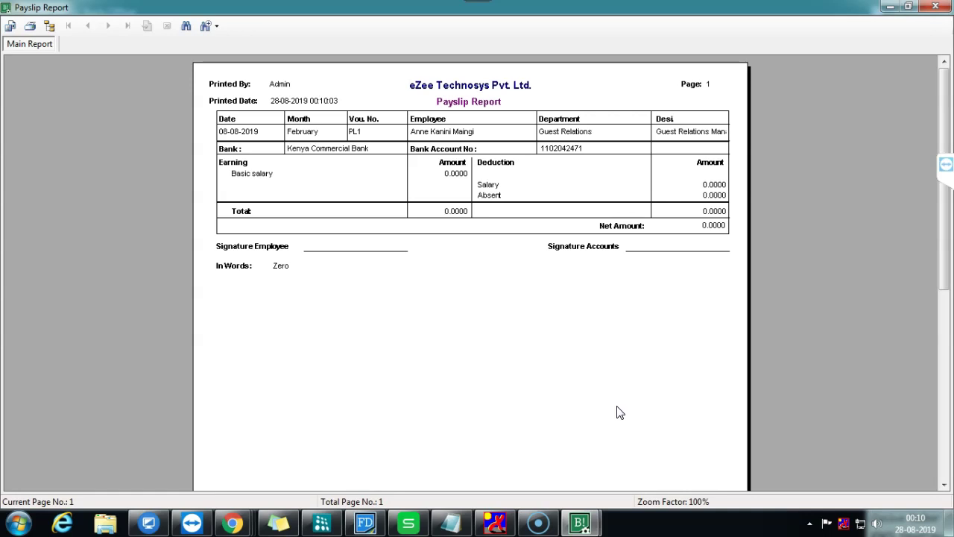
left_click(251, 179)
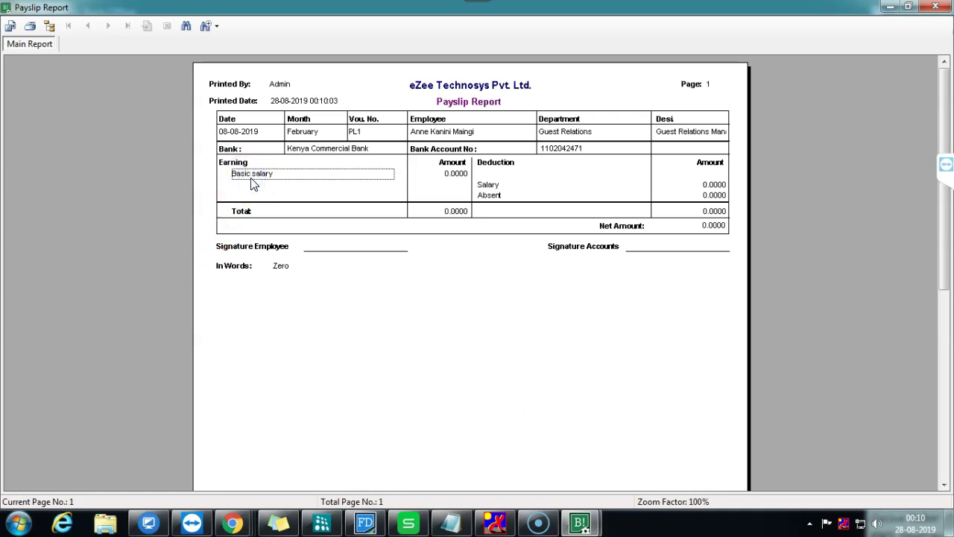
left_click(494, 185)
left_click(495, 197)
left_click(494, 185)
left_click(492, 197)
left_click(235, 176)
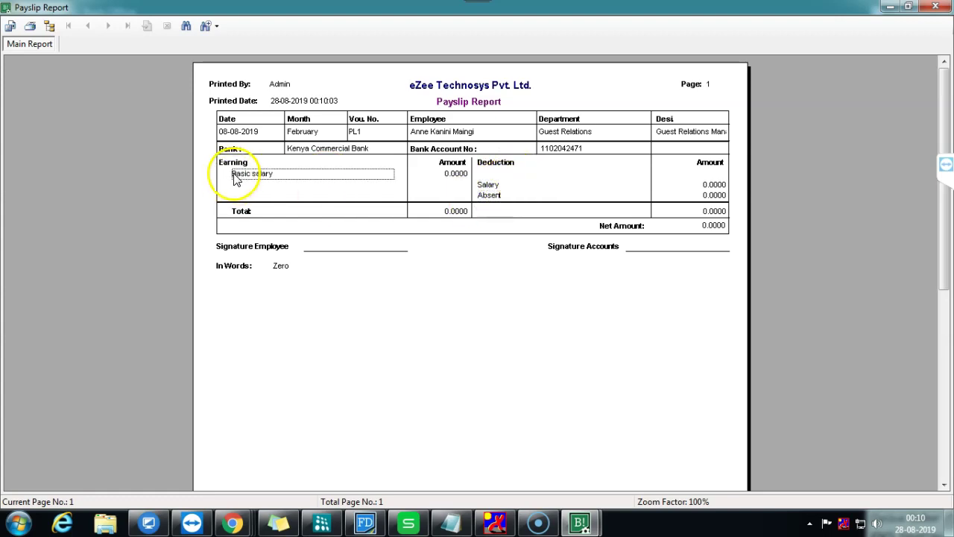
left_click(440, 180)
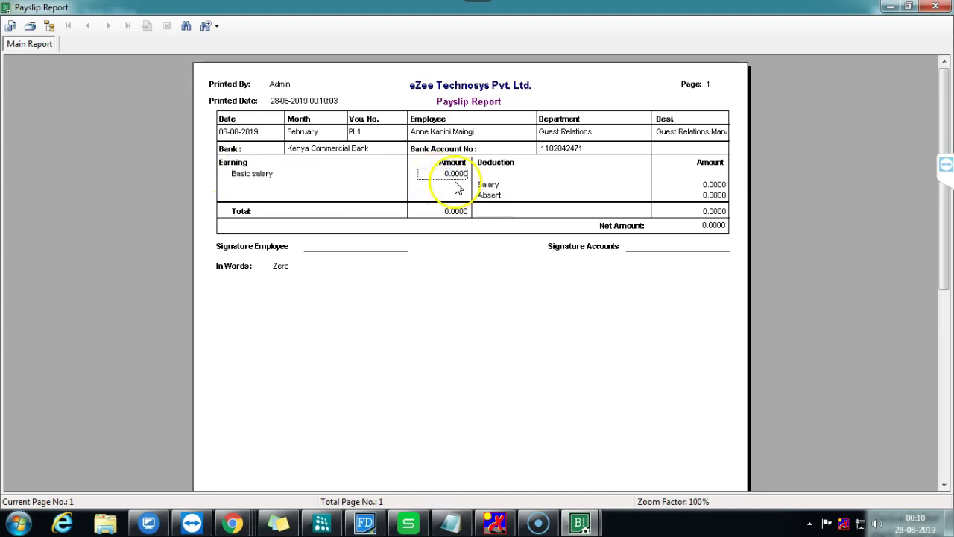
left_click(489, 185)
left_click(708, 186)
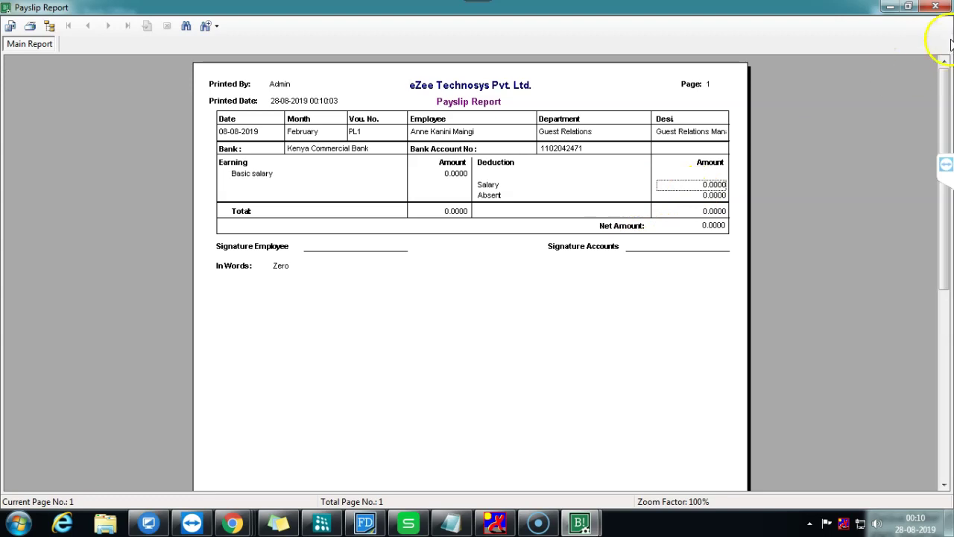
left_click(937, 9)
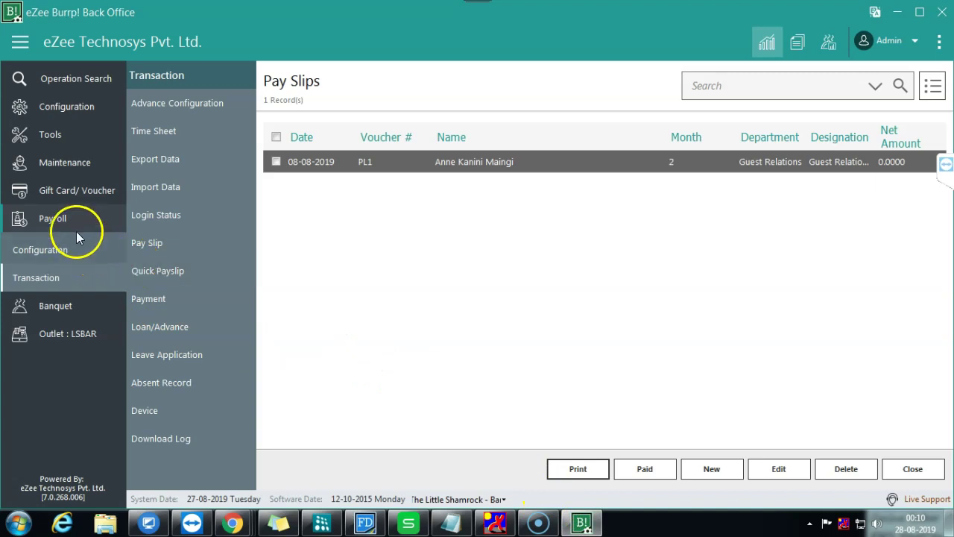
Step: Go to Payroll Configuration > Pay Heads and open Basic salary in the edit form
left_click(49, 258)
left_click(161, 362)
left_click(473, 332)
left_click(347, 187)
left_click(794, 470)
left_click(507, 313)
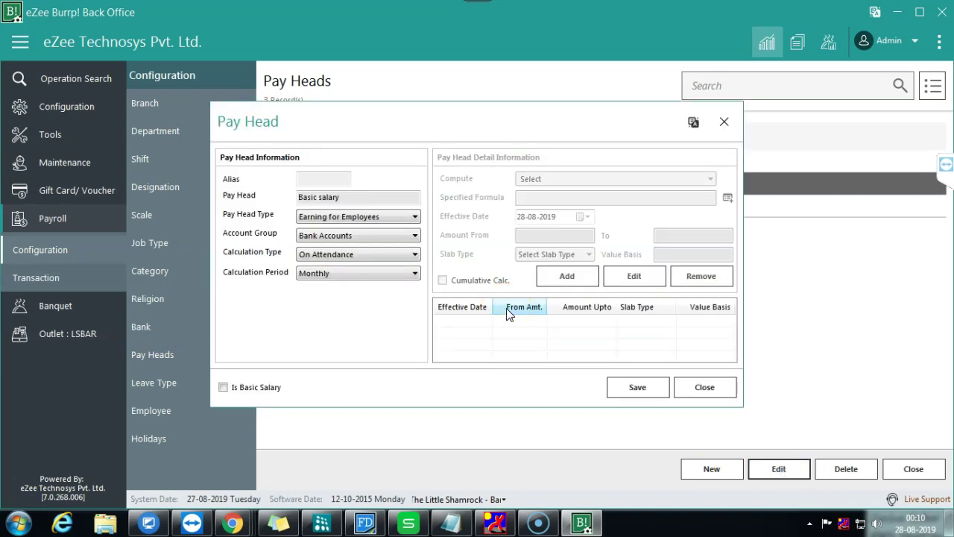
left_click(457, 332)
left_click(403, 355)
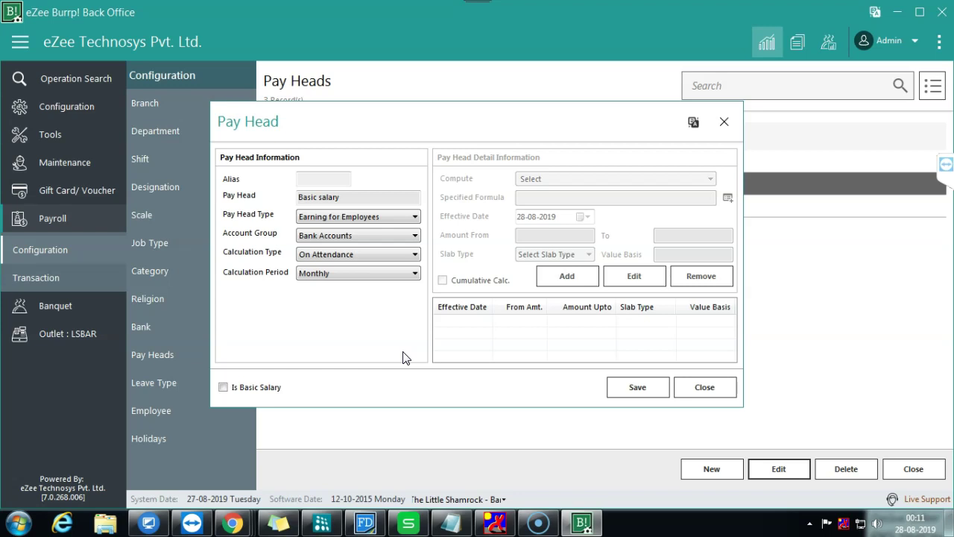
left_click(250, 196)
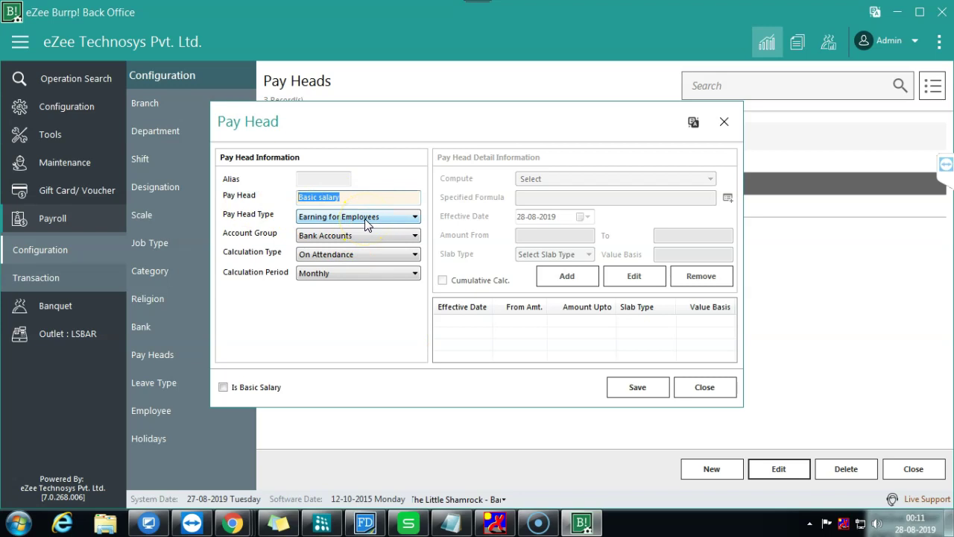
Step: Change Basic salary's calculation type from Flat Rate to Computed, based on Current Earning Total
left_click(381, 258)
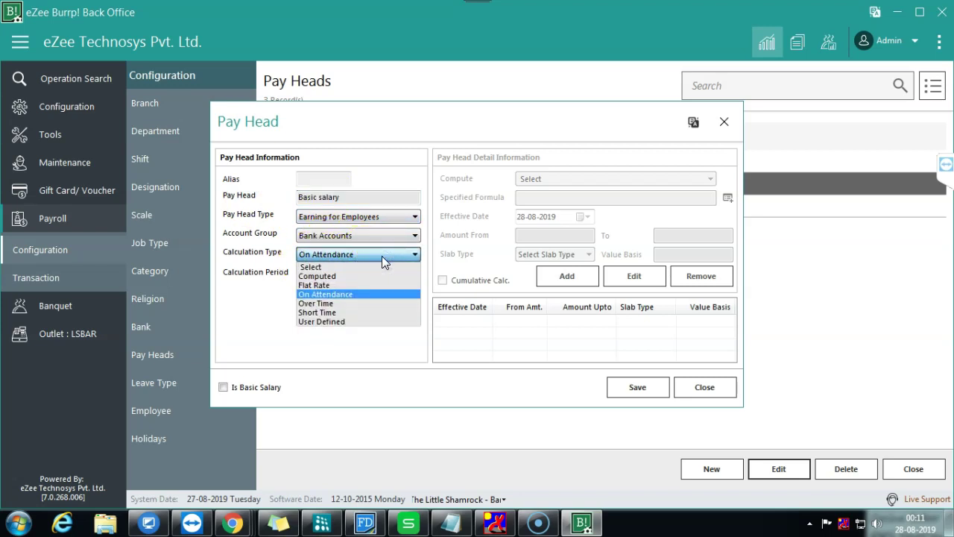
left_click(341, 284)
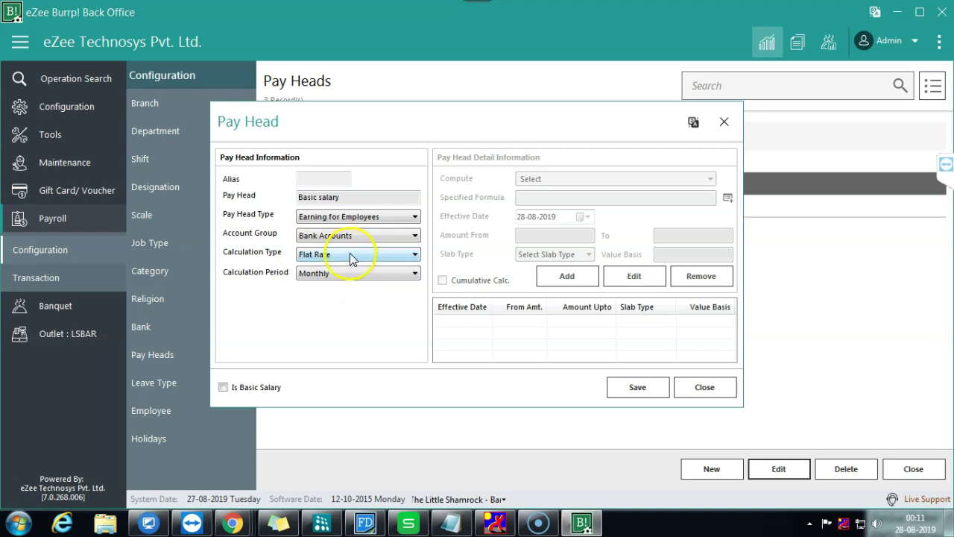
left_click(346, 253)
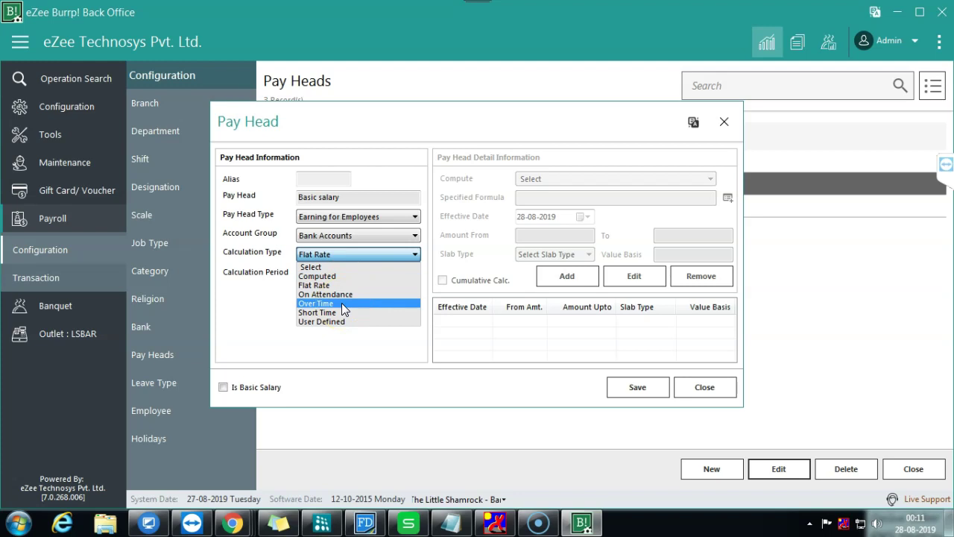
left_click(349, 275)
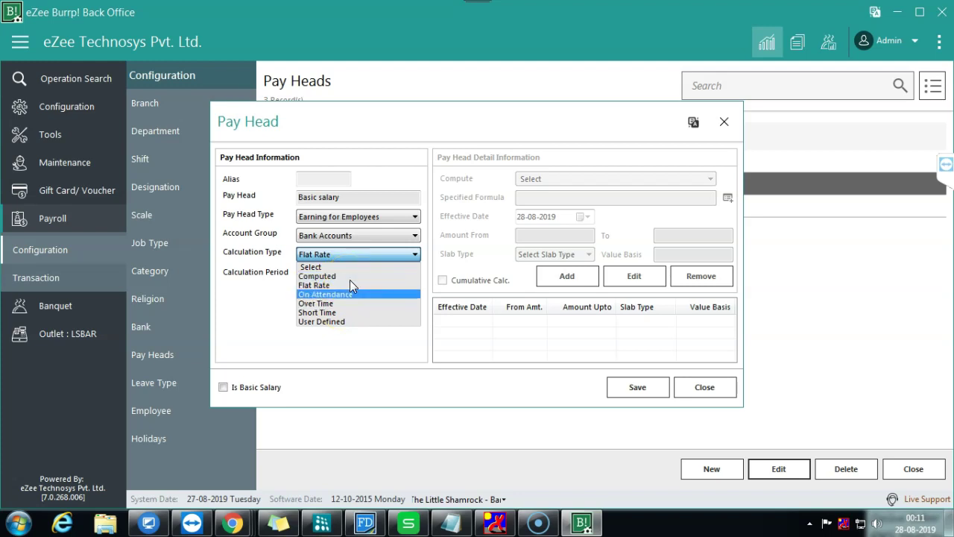
left_click(345, 277)
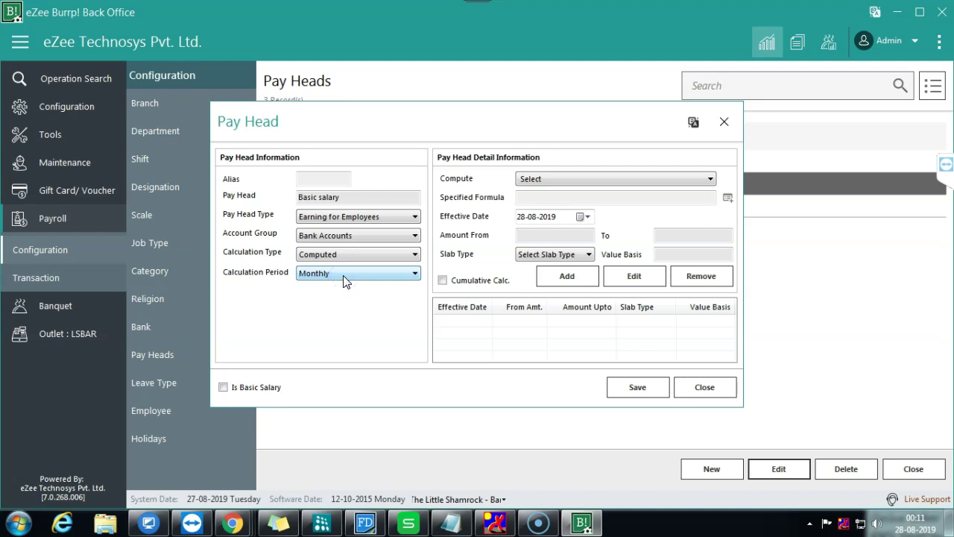
left_click(585, 183)
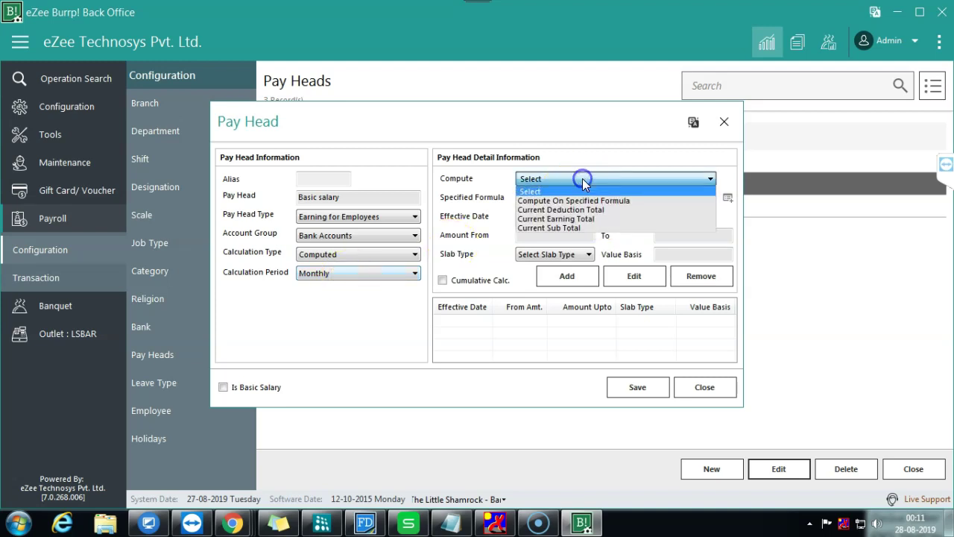
left_click(573, 219)
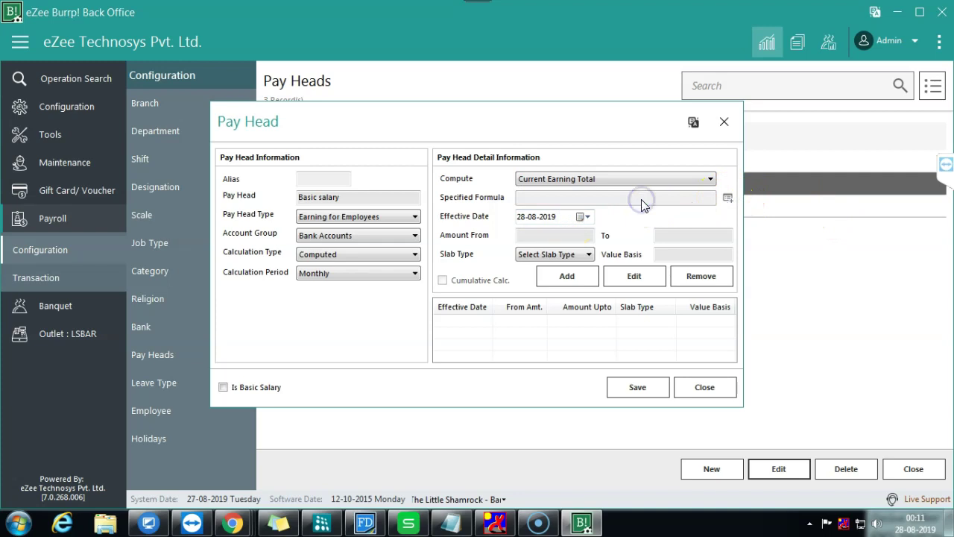
left_click(552, 254)
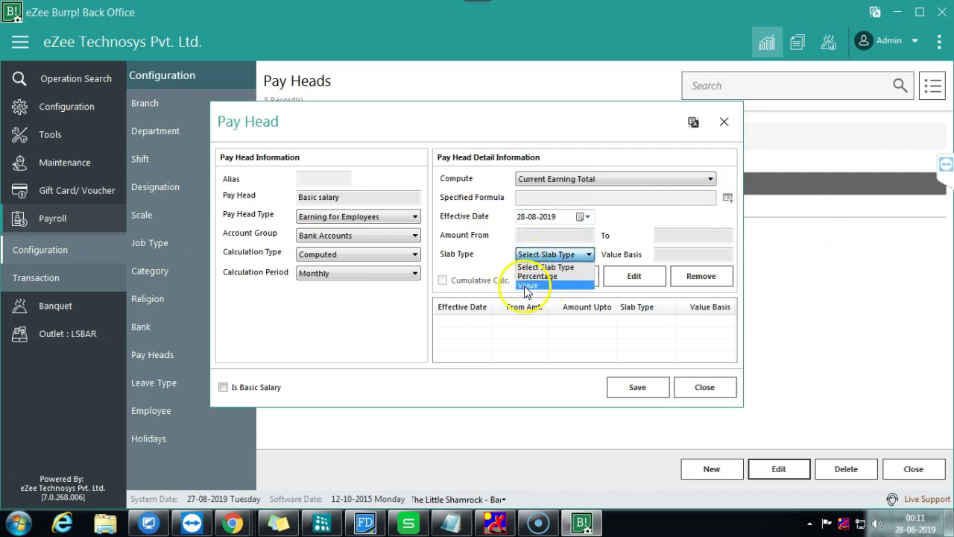
Step: Choose the Value slab type with a 3000 value basis, keeping Current Earning Total
left_click(536, 284)
left_click(678, 254)
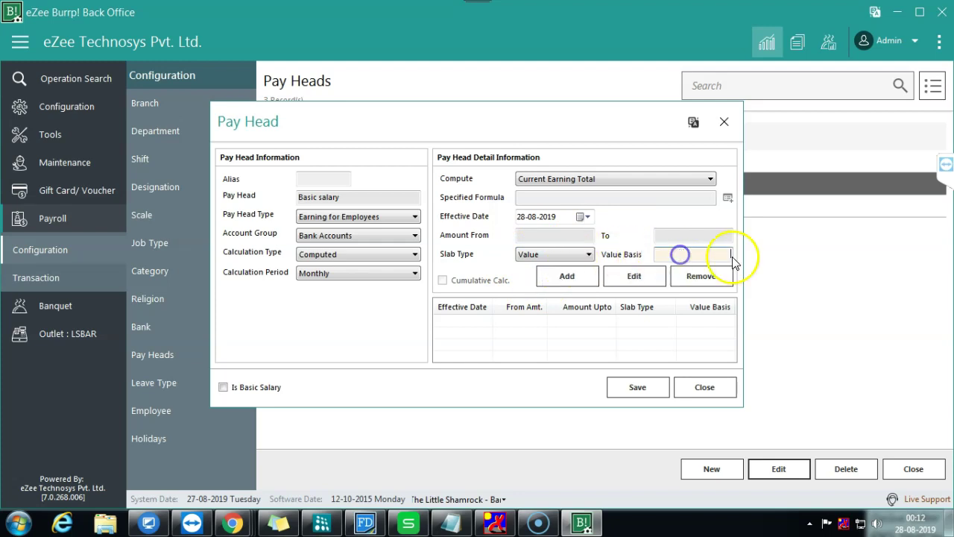
type("3000")
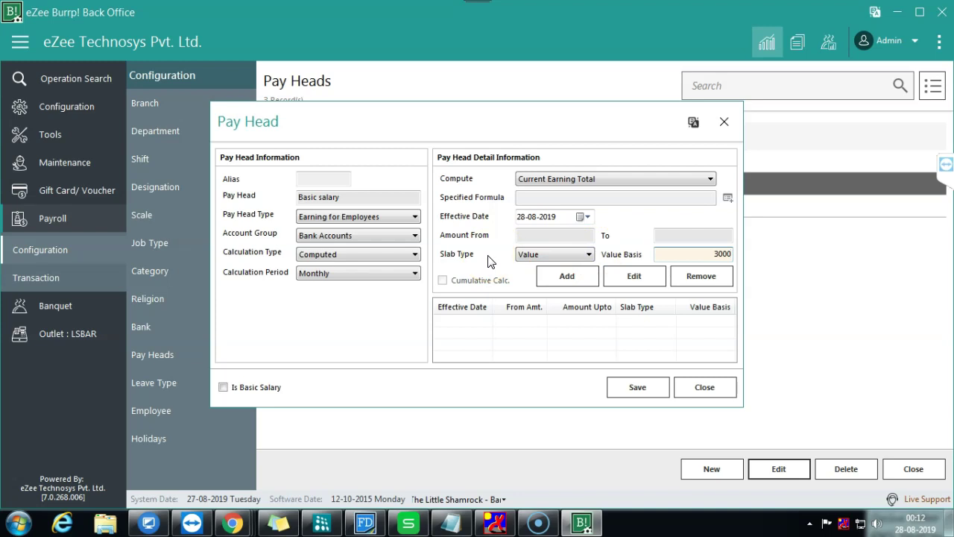
left_click(648, 180)
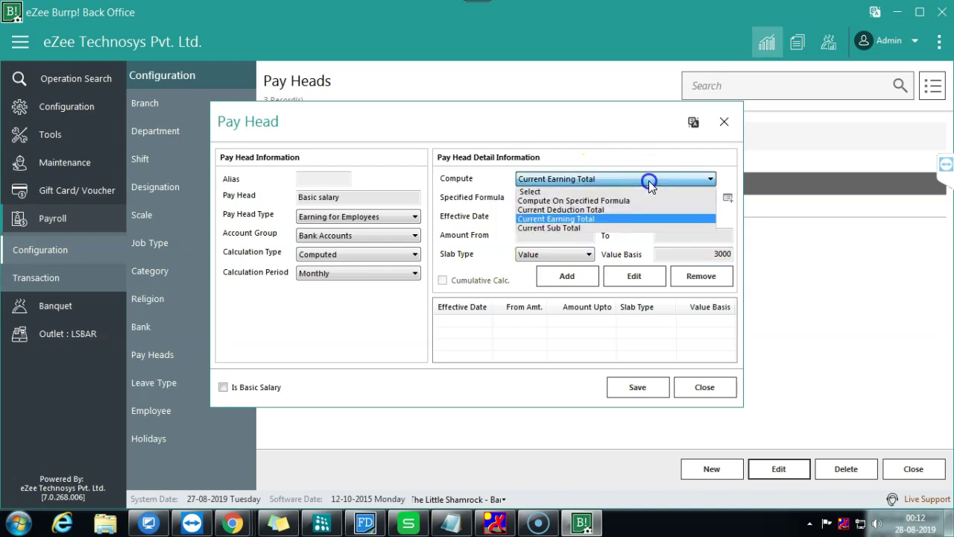
left_click(648, 180)
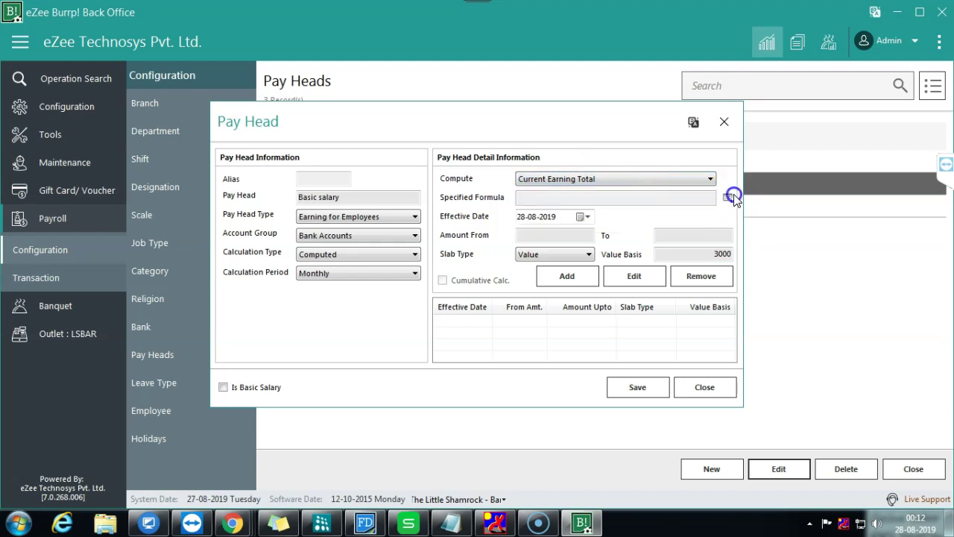
left_click(351, 282)
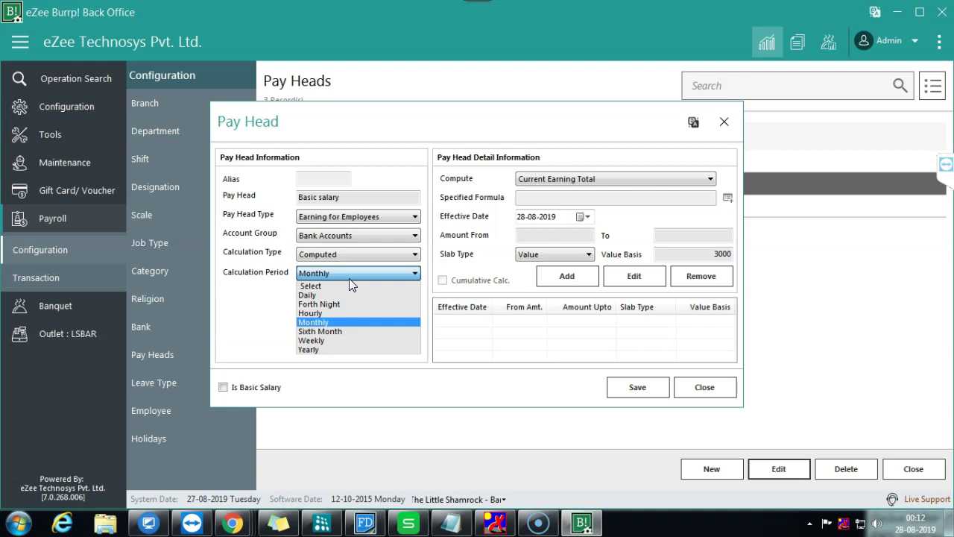
Step: Set the calculation period to Hourly and the compute basis to Current Deduction Total
left_click(311, 313)
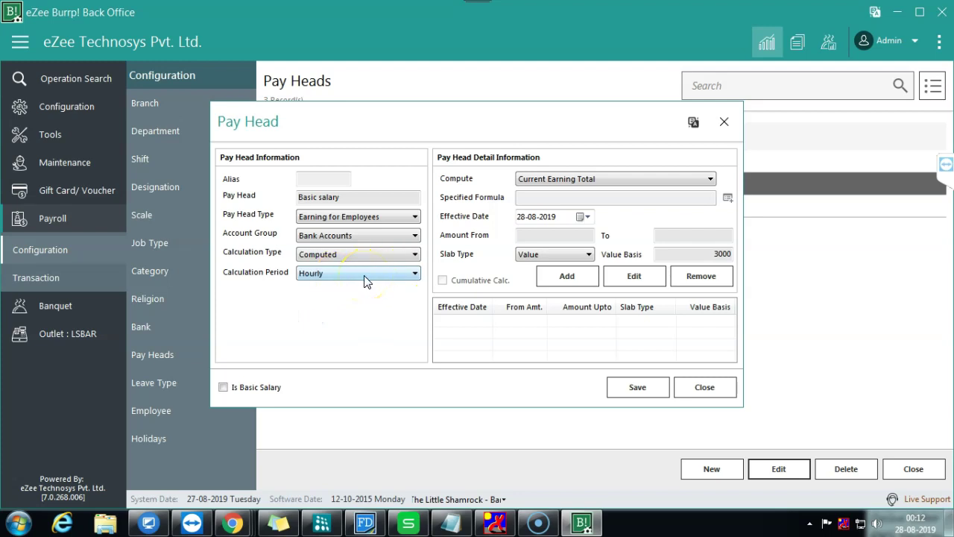
left_click(654, 179)
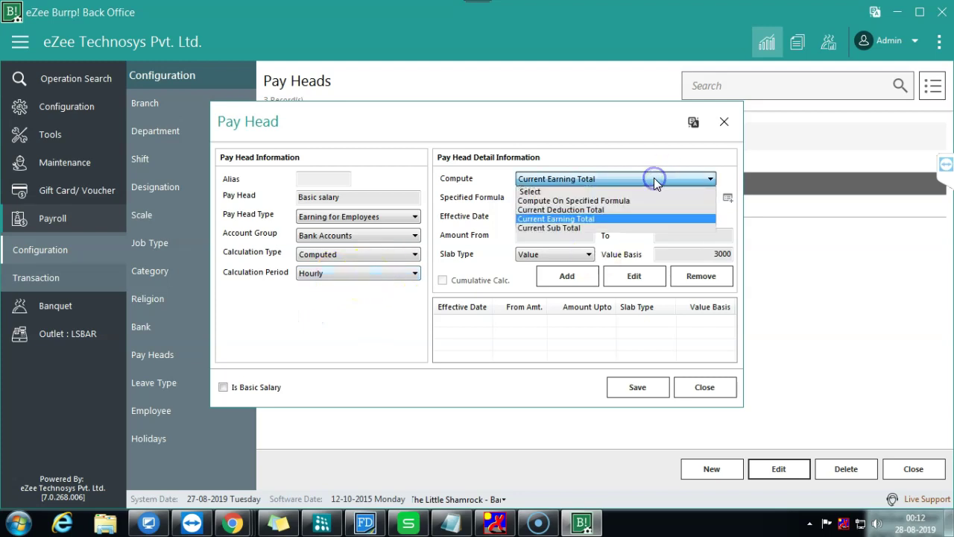
left_click(583, 227)
left_click(600, 180)
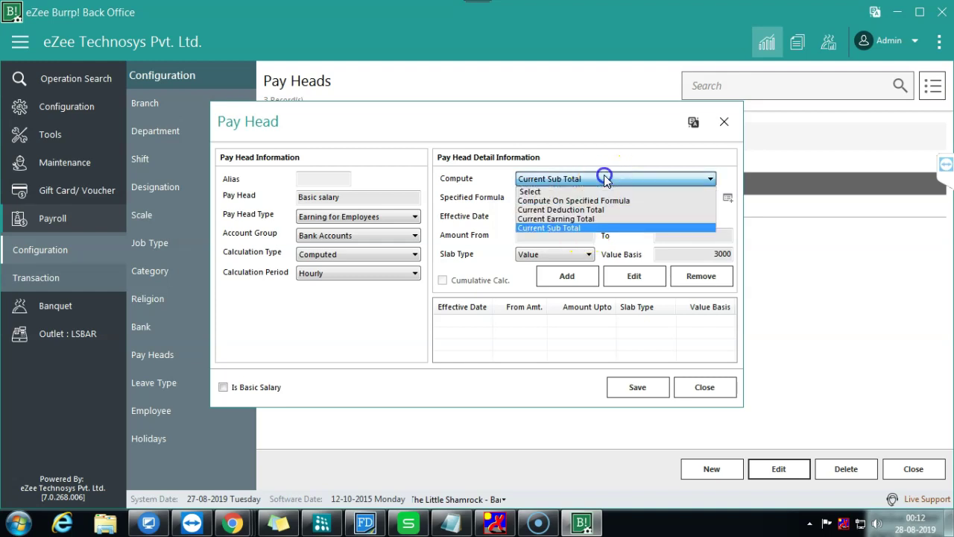
left_click(569, 221)
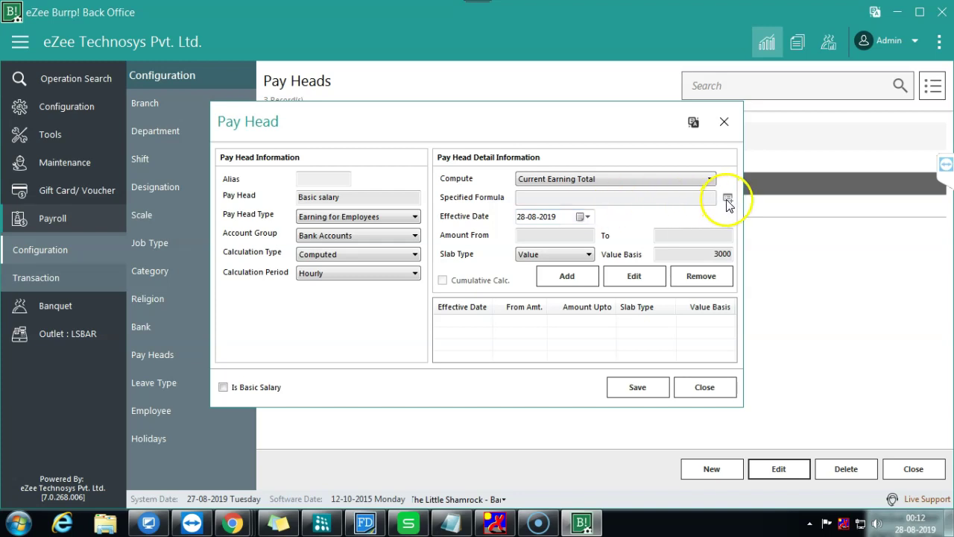
left_click(659, 179)
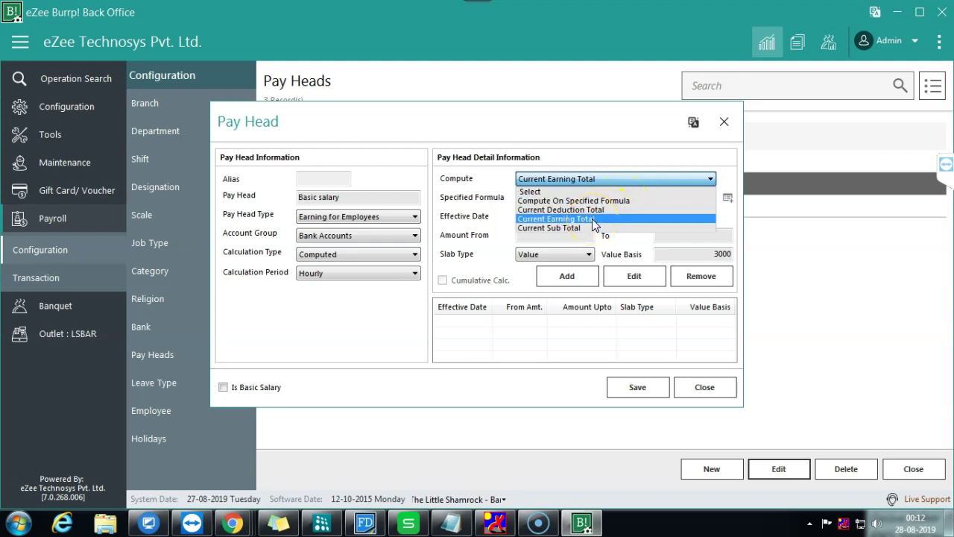
left_click(593, 219)
left_click(628, 182)
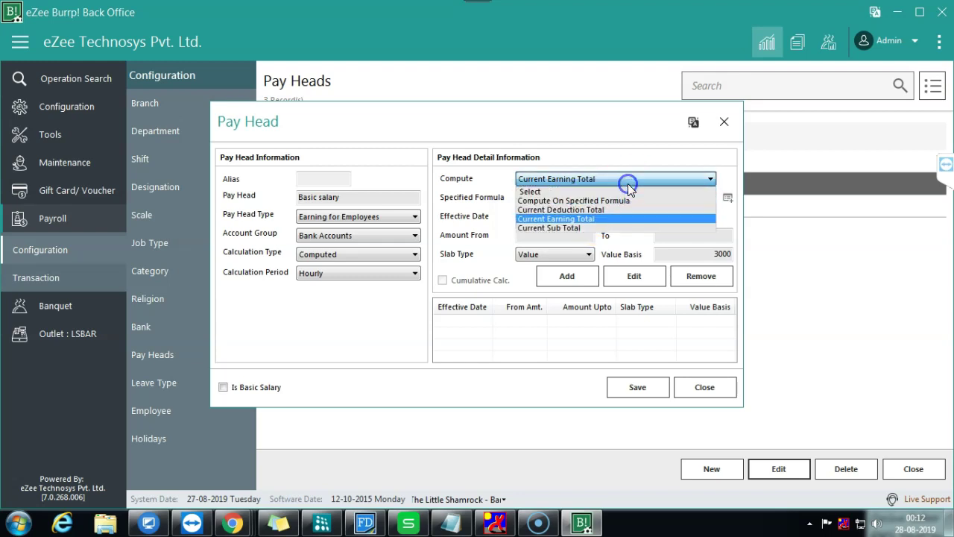
left_click(582, 211)
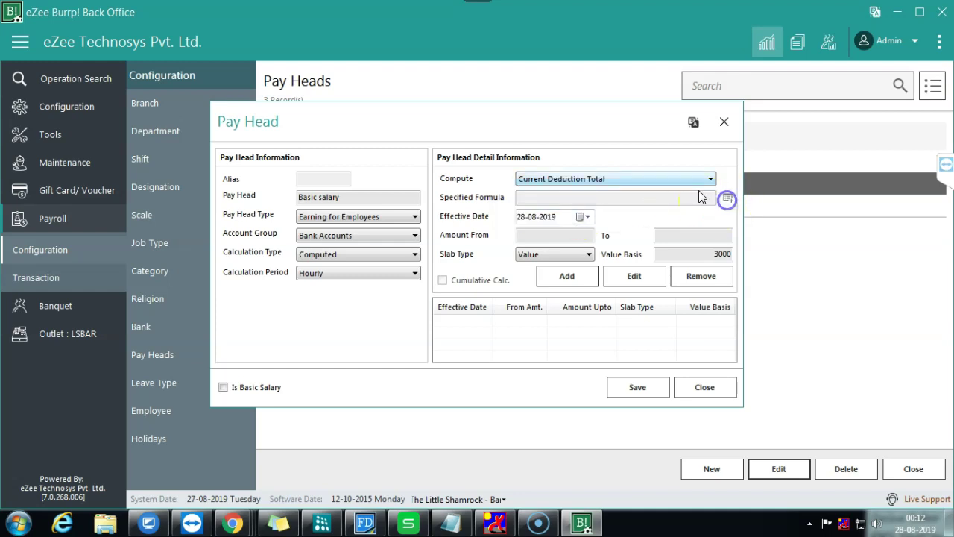
left_click(686, 179)
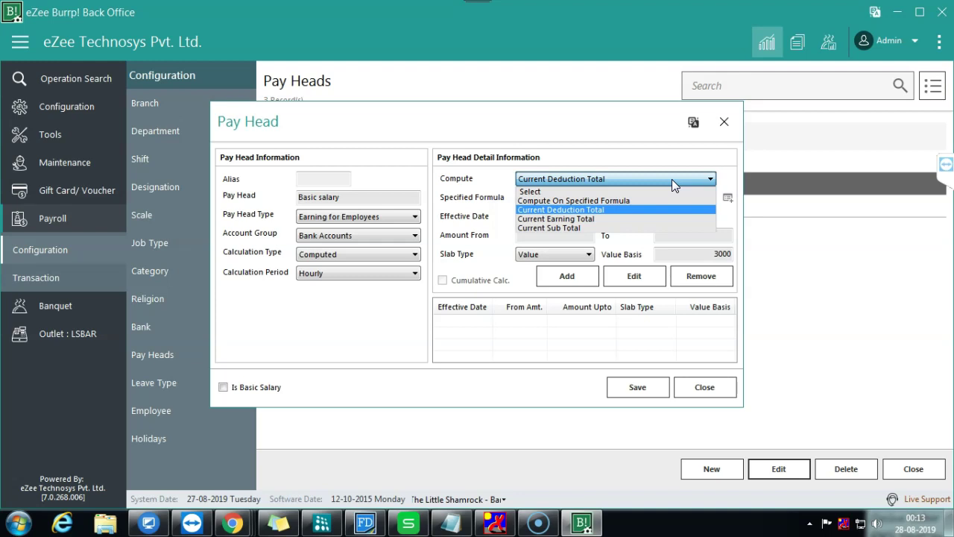
left_click(672, 179)
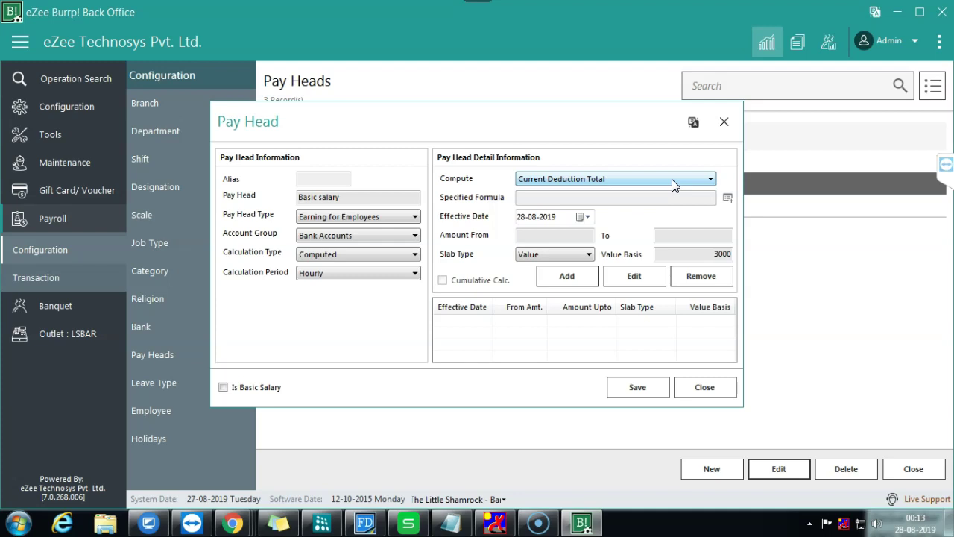
left_click(672, 182)
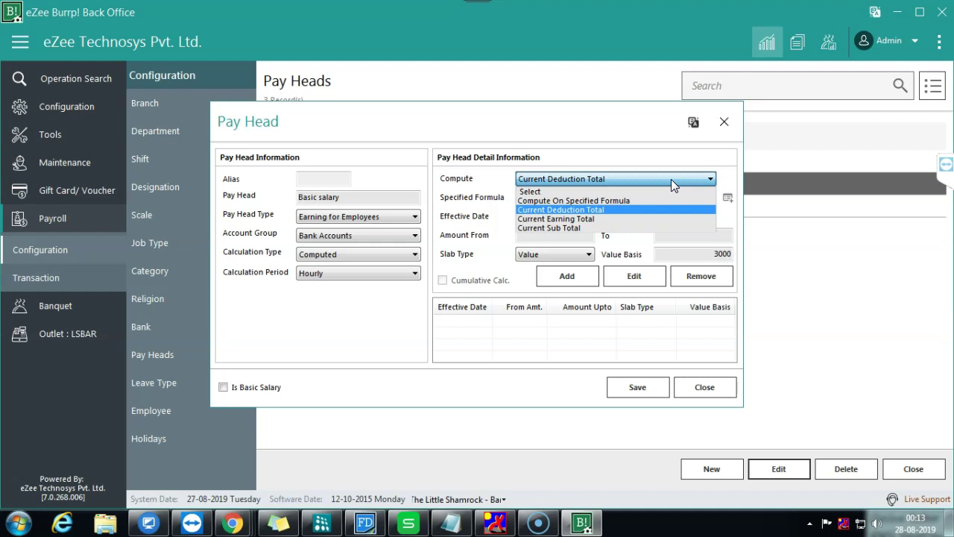
left_click(671, 180)
left_click(671, 180)
left_click(670, 179)
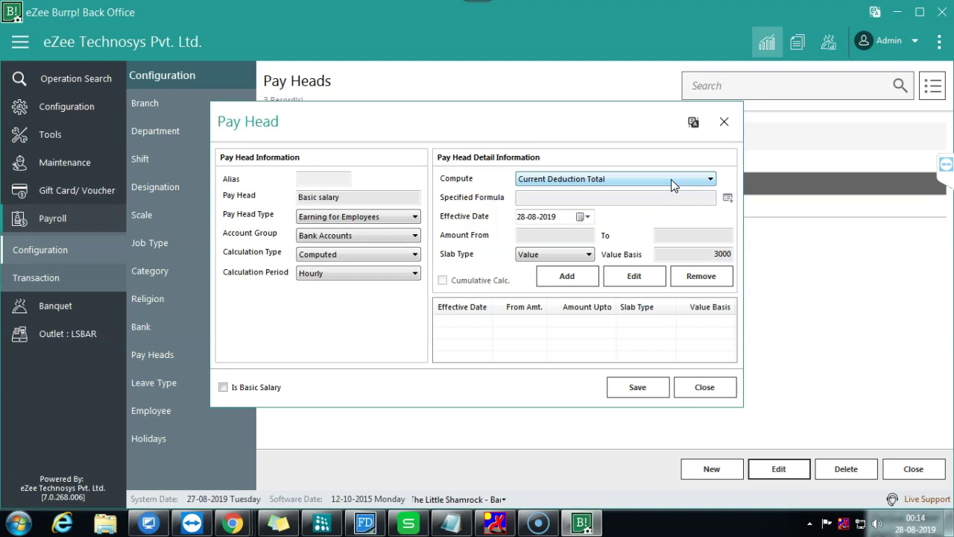
Step: Switch the compute basis to Current Sub Total and set the effective date to 01-01-2019
left_click(671, 179)
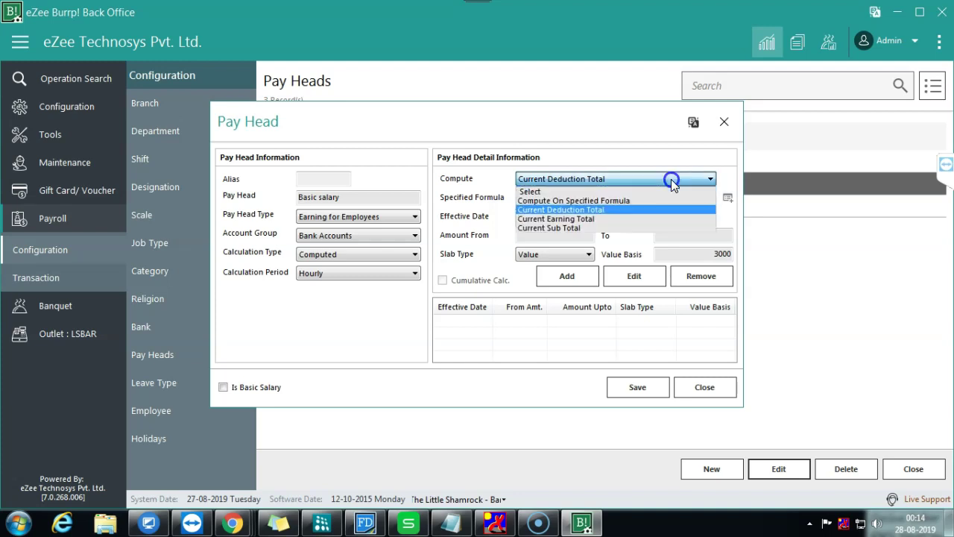
left_click(594, 219)
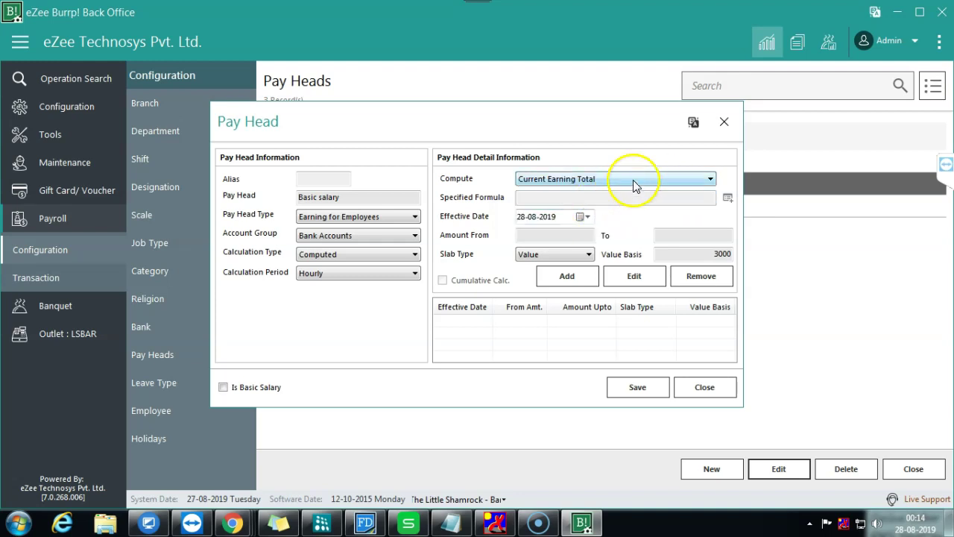
left_click(692, 182)
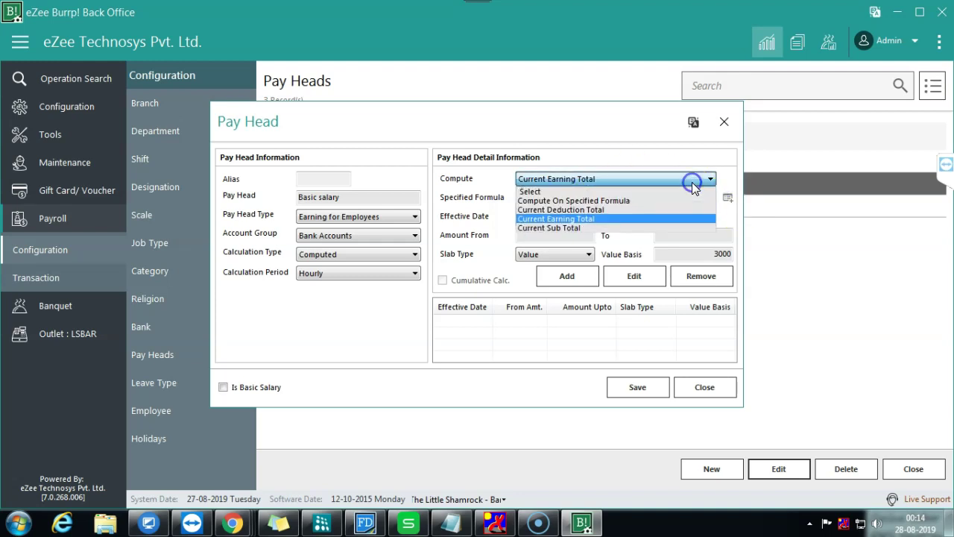
left_click(575, 223)
left_click(590, 236)
left_click(536, 260)
left_click(549, 270)
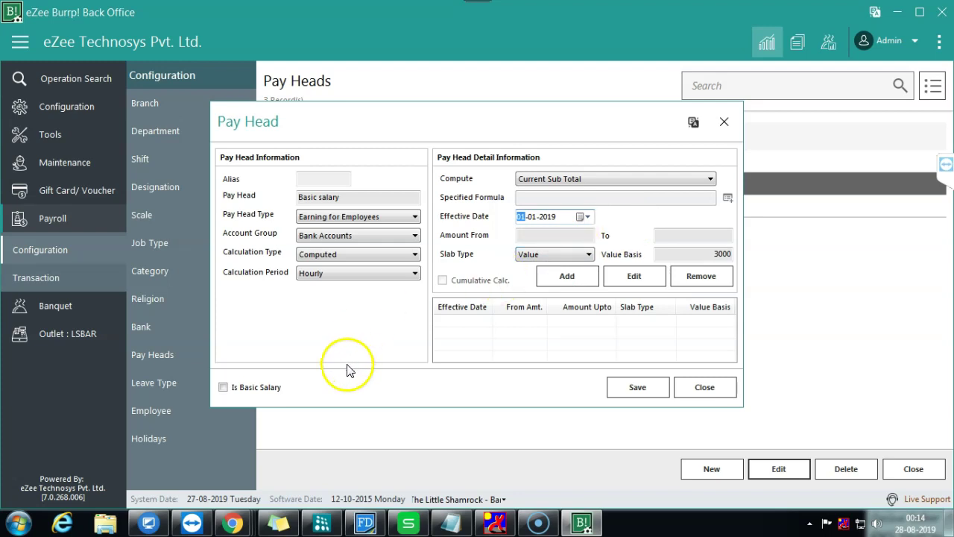
Step: Tick Is Basic Salary, keep the Computed calculation type, and close the pay head form
left_click(224, 388)
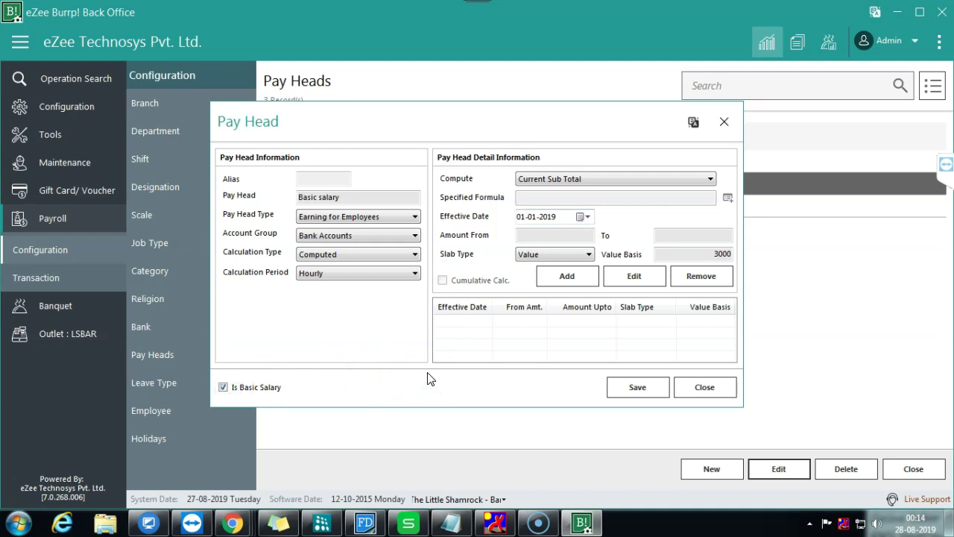
left_click(393, 256)
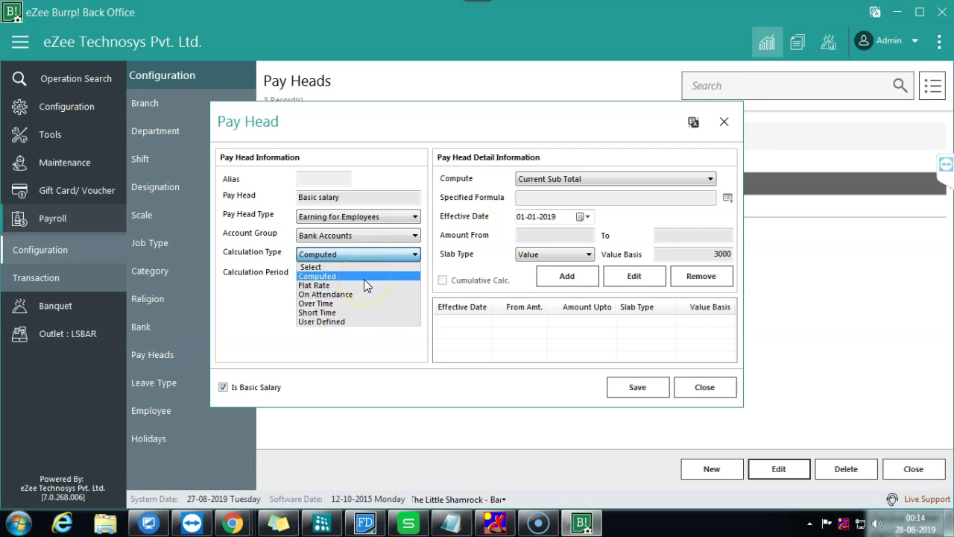
left_click(364, 279)
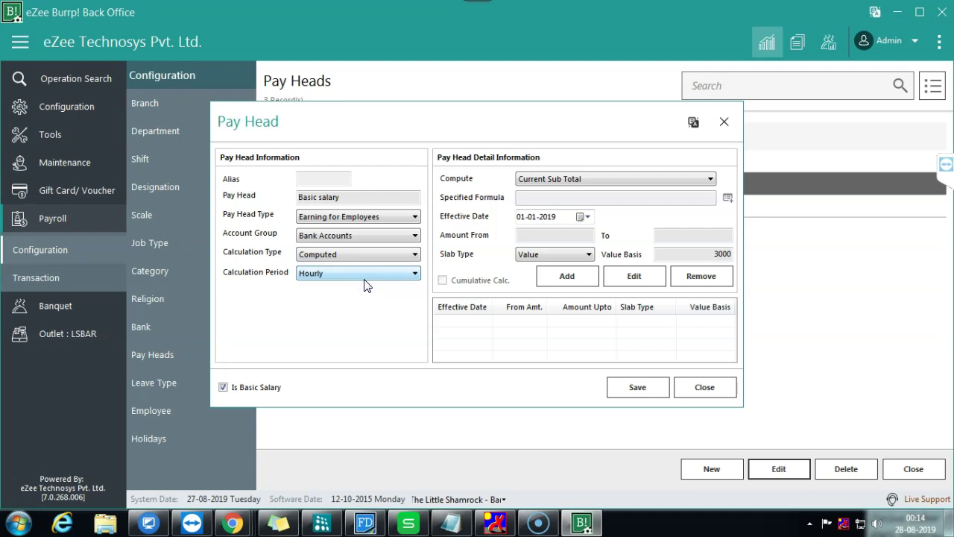
left_click(700, 386)
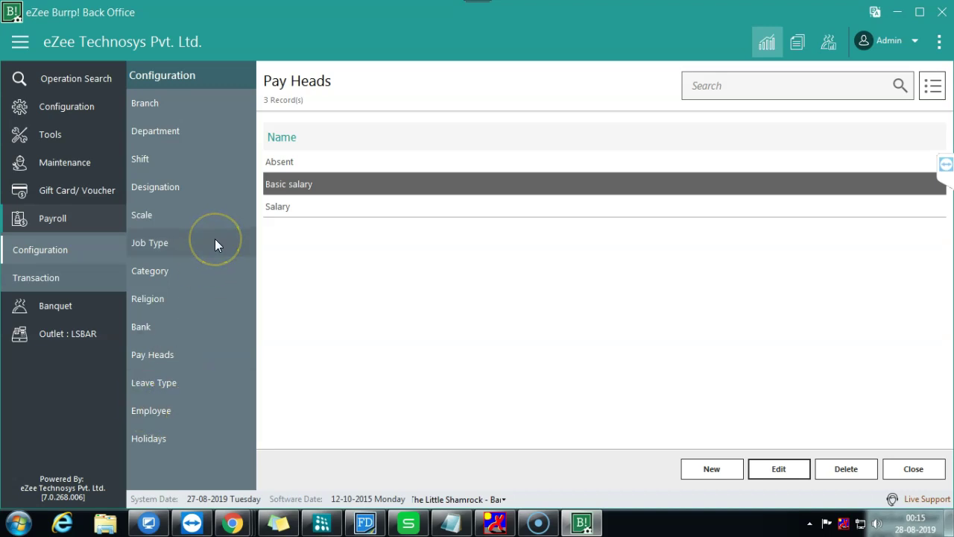
double_click(312, 205)
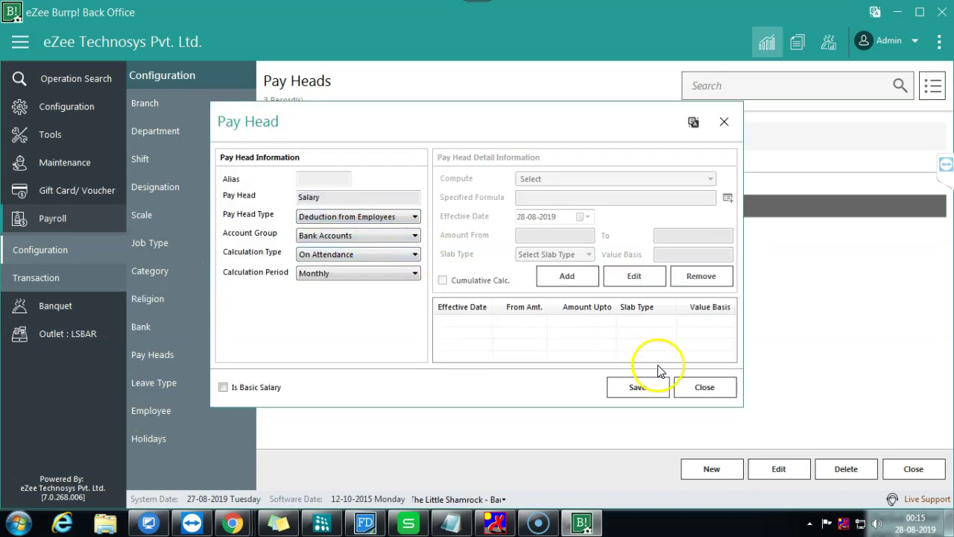
left_click(710, 389)
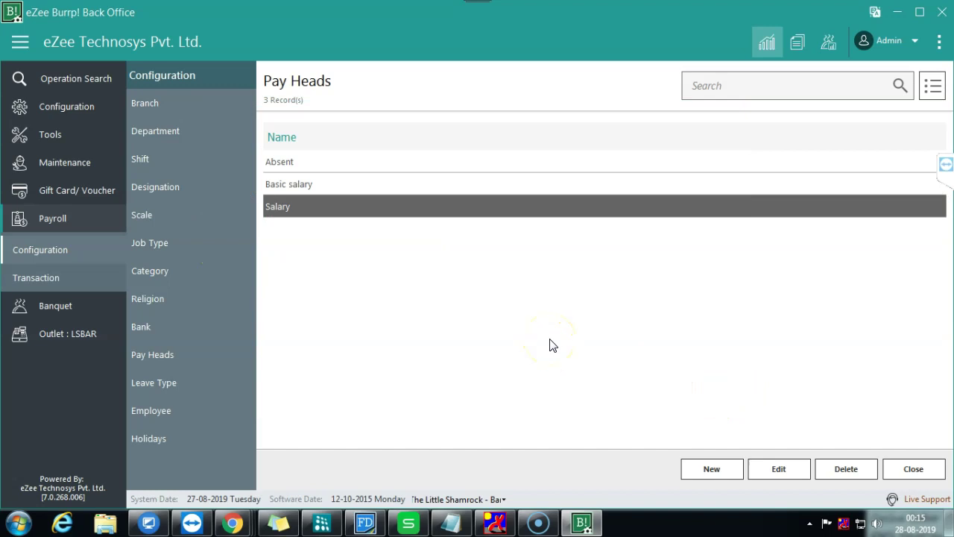
double_click(377, 206)
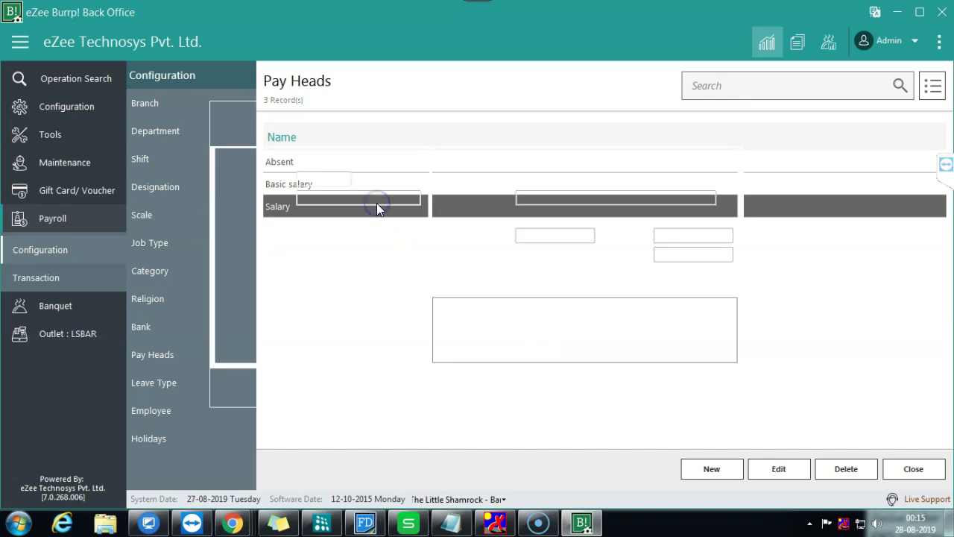
left_click(326, 273)
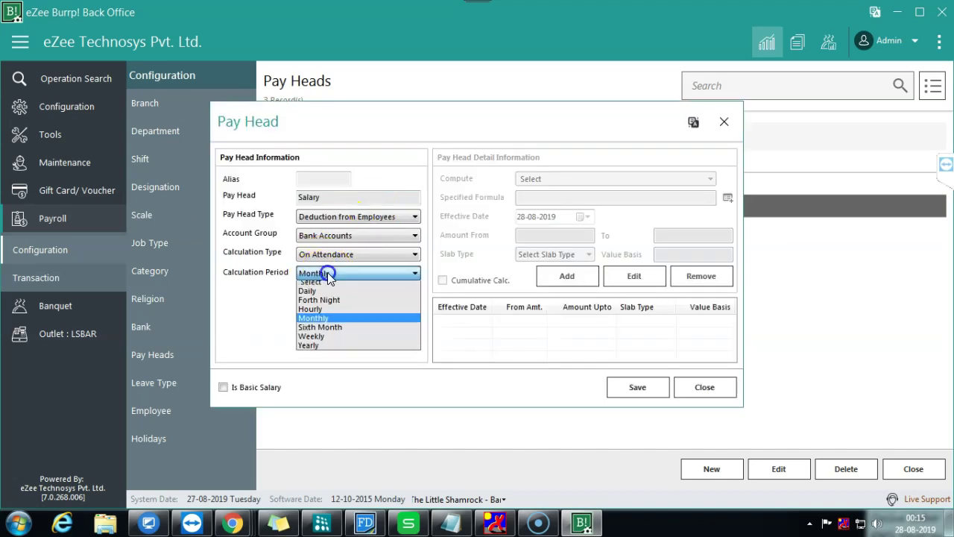
left_click(321, 314)
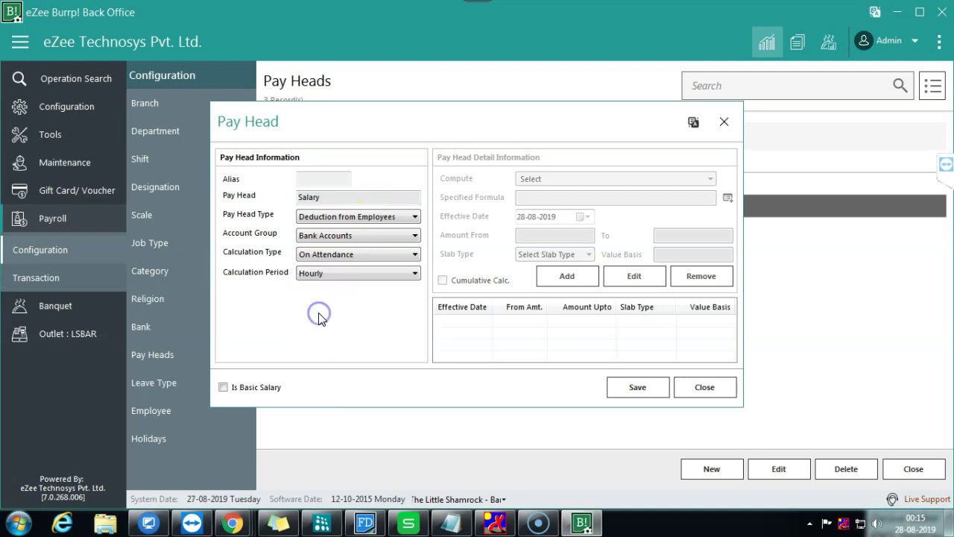
left_click(356, 260)
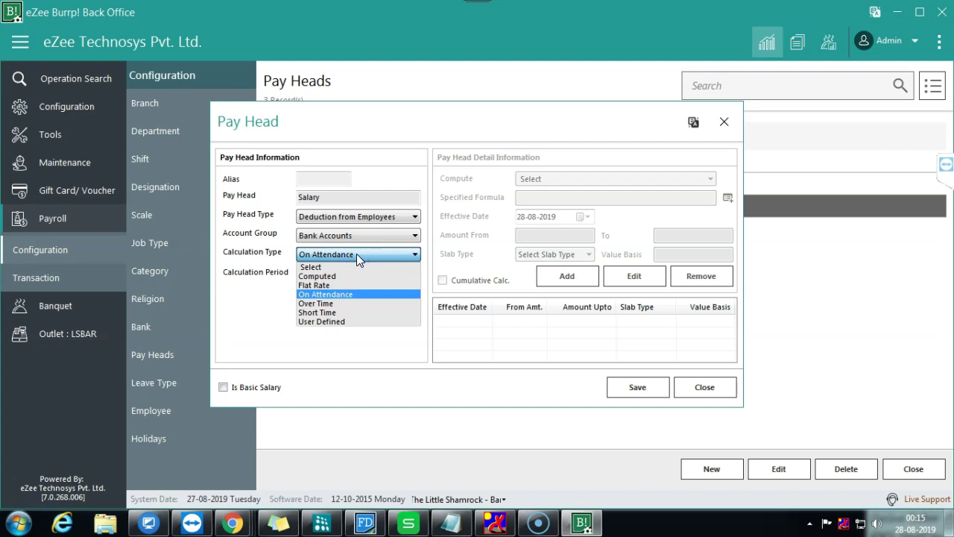
left_click(316, 285)
left_click(415, 216)
left_click(414, 216)
left_click(704, 391)
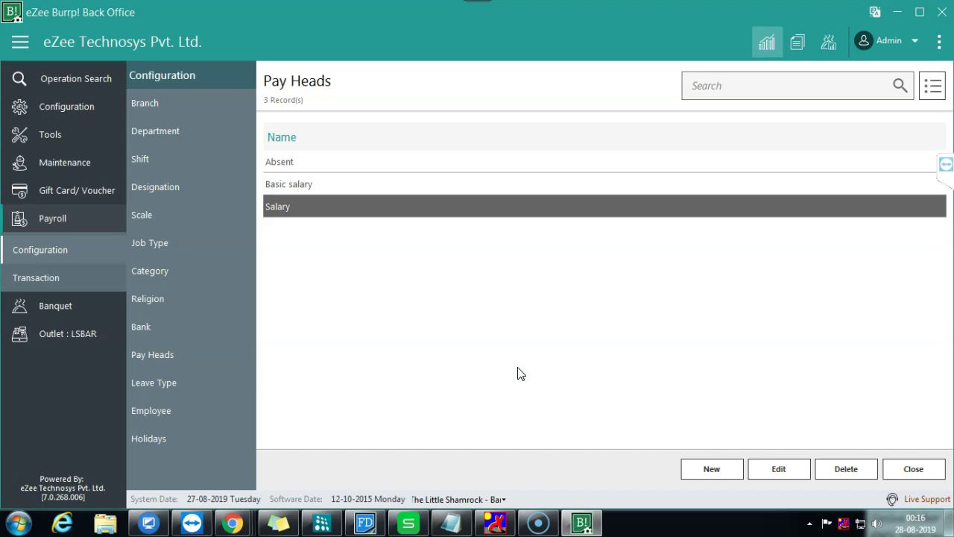
Step: Reopen and close Basic salary, then show the Payroll Transaction options
left_click(512, 184)
left_click(762, 466)
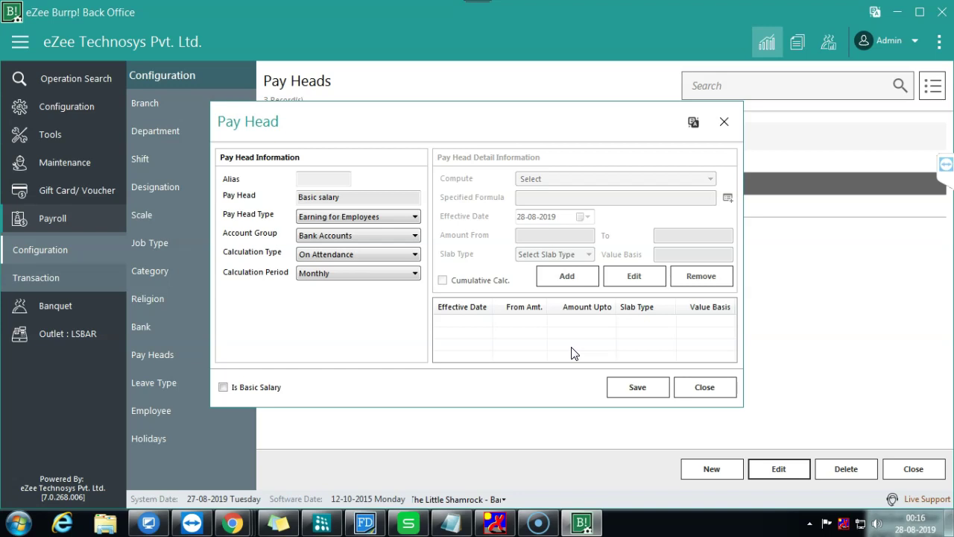
left_click(707, 387)
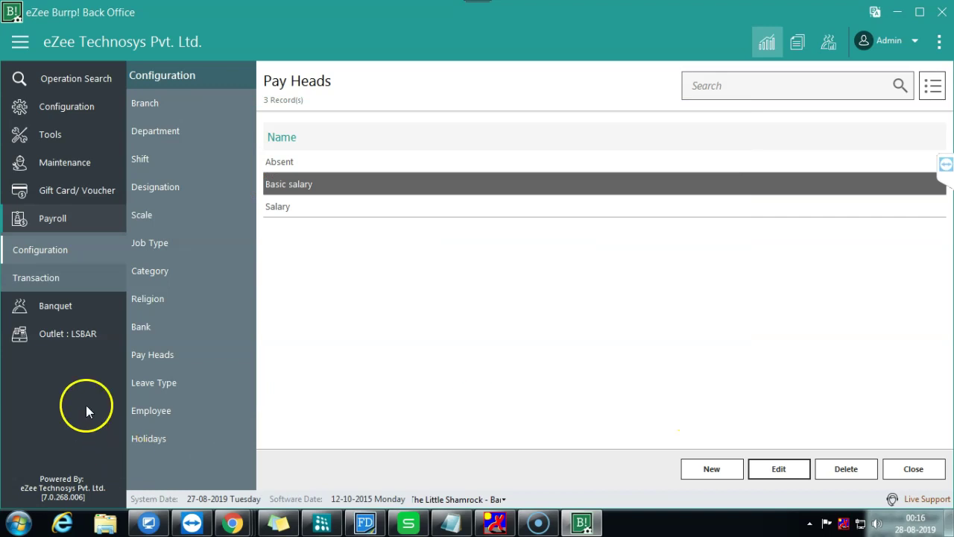
left_click(90, 279)
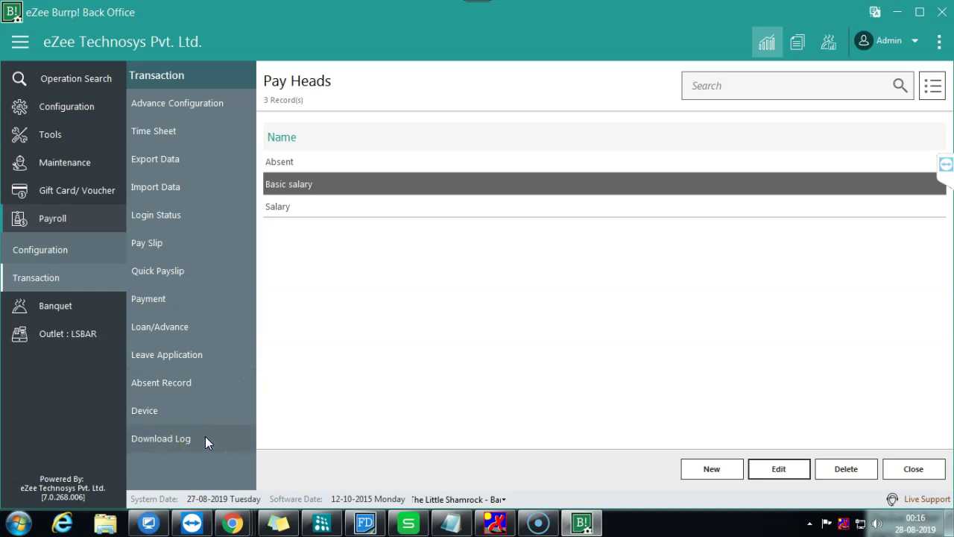
Step: Cancel the import wizard and start a data export to the Desktop folder
left_click(182, 186)
left_click(445, 280)
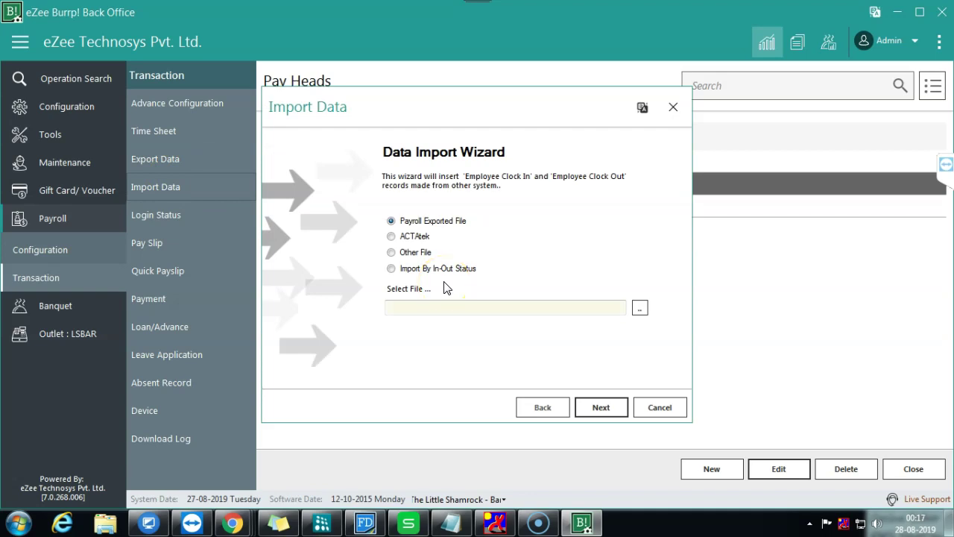
left_click(667, 408)
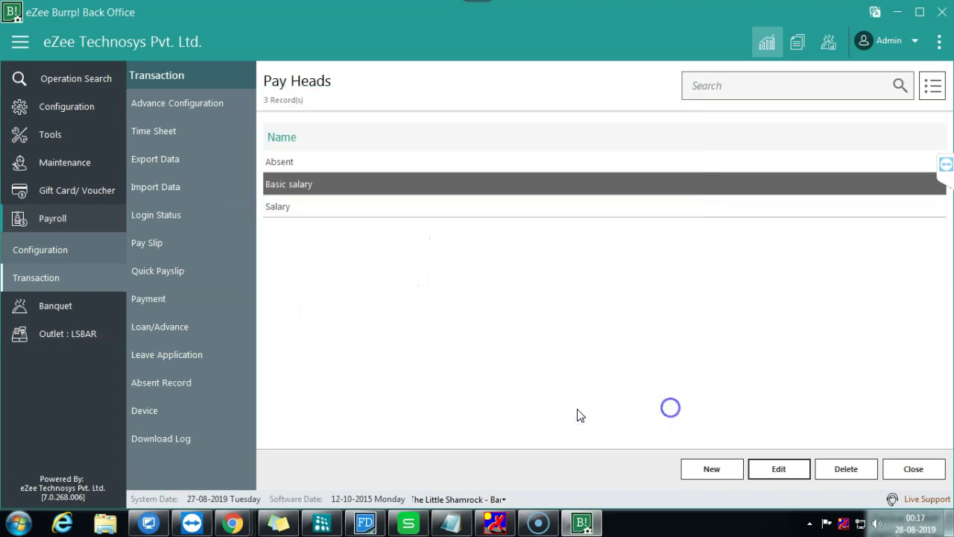
left_click(188, 157)
left_click(677, 289)
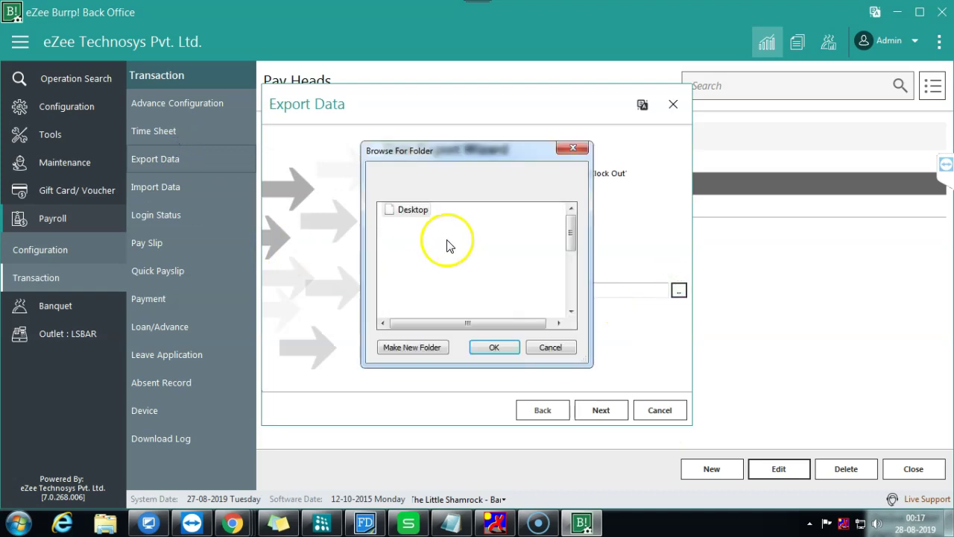
left_click(494, 348)
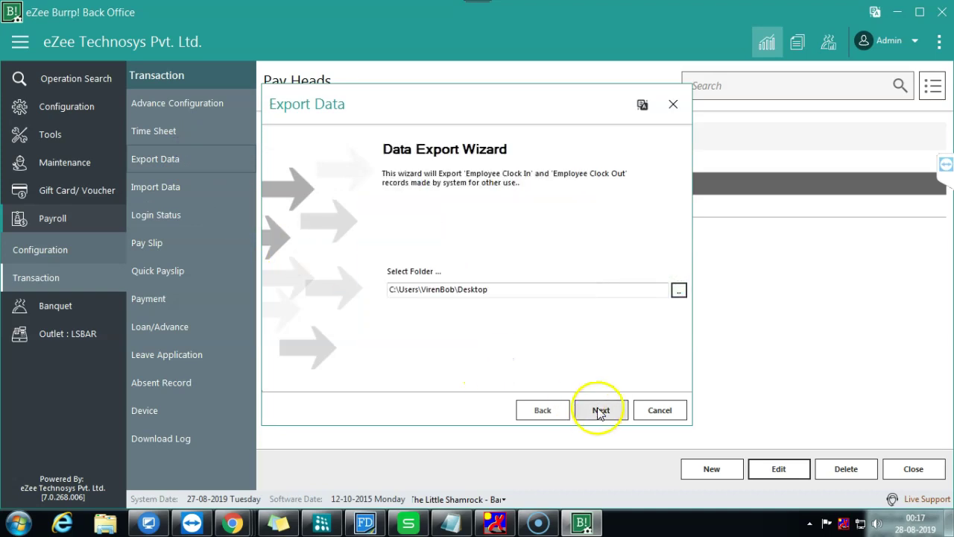
left_click(600, 410)
Step: Include holidays, time sheets, leave applications and all other data types in the export
left_click(402, 188)
left_click(402, 200)
left_click(402, 210)
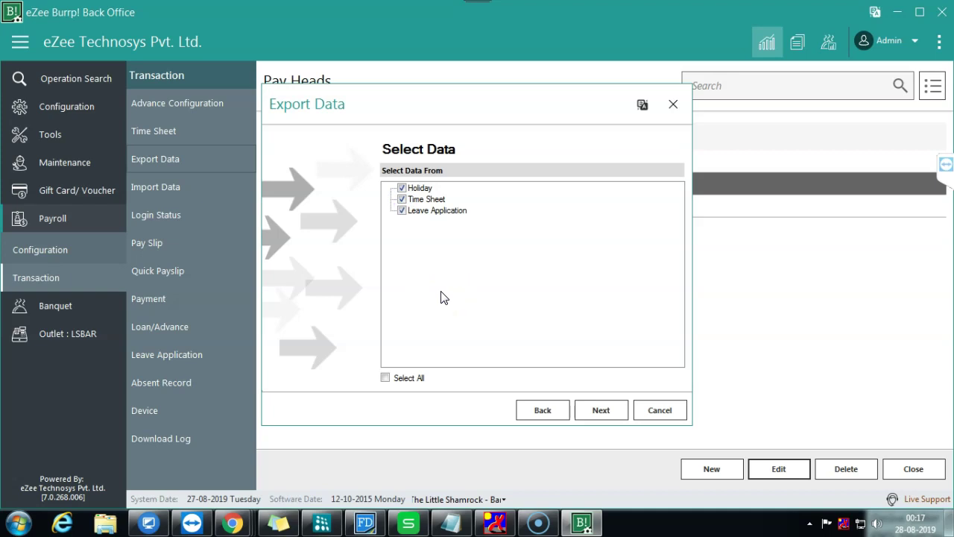
left_click(385, 377)
left_click(601, 410)
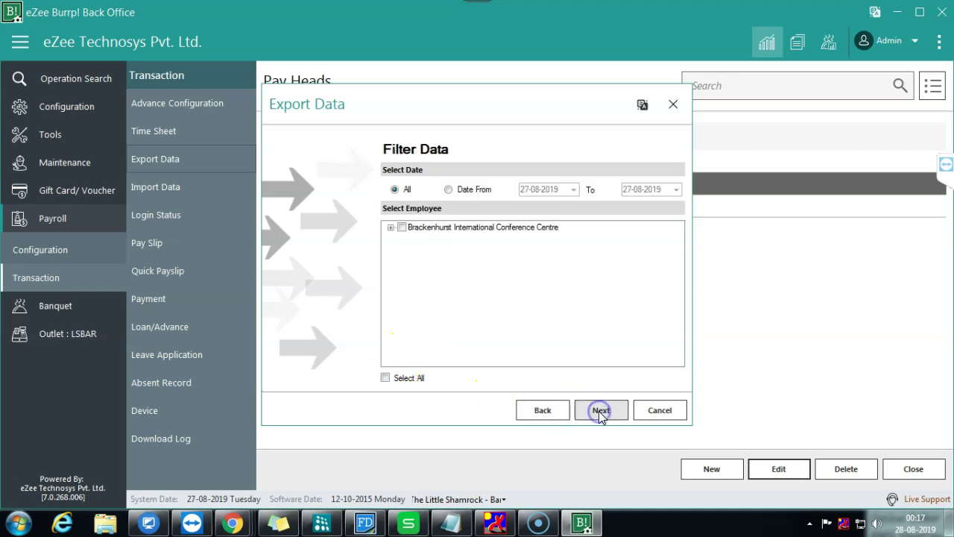
Step: Filter the export to Brackenhurst employees from 01-01-2019, selecting all employees, and run it
left_click(400, 228)
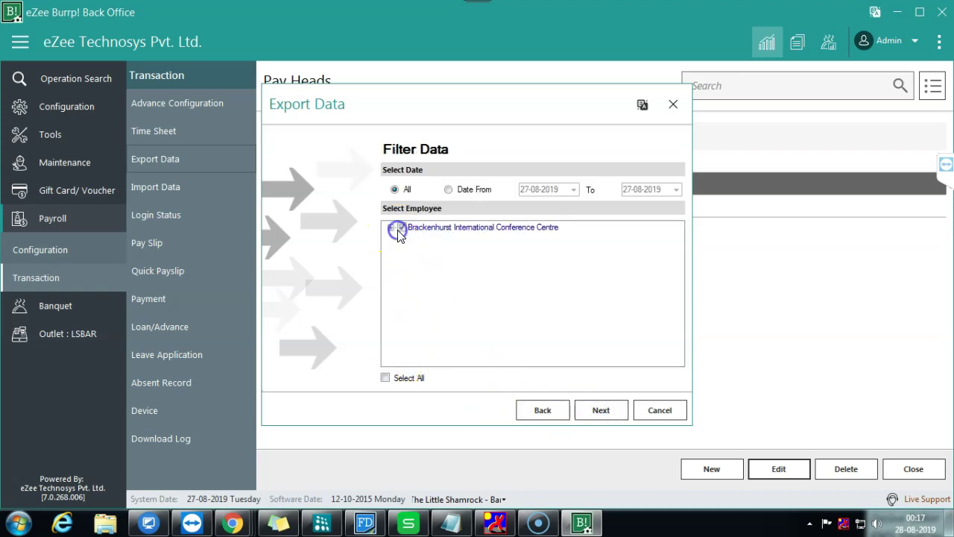
left_click(448, 189)
left_click(575, 191)
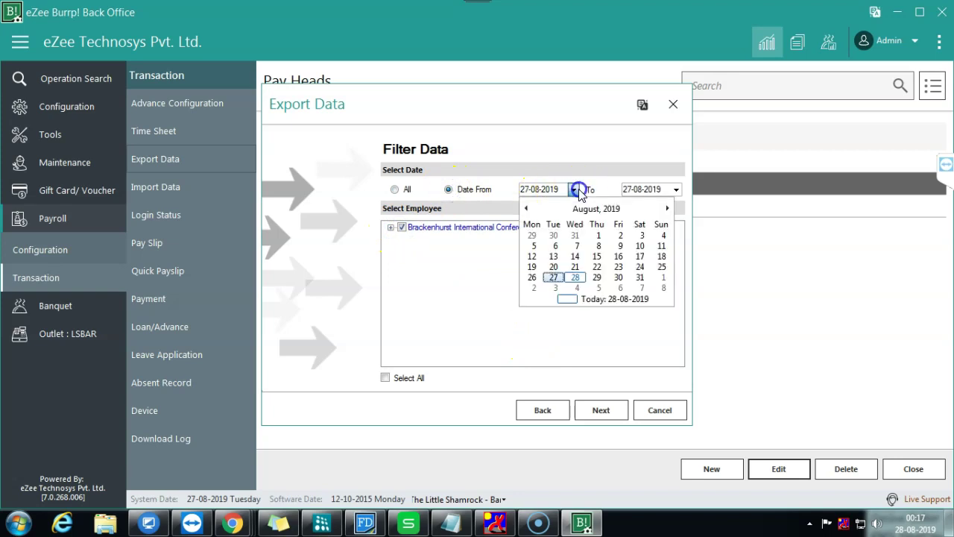
left_click(589, 209)
left_click(542, 232)
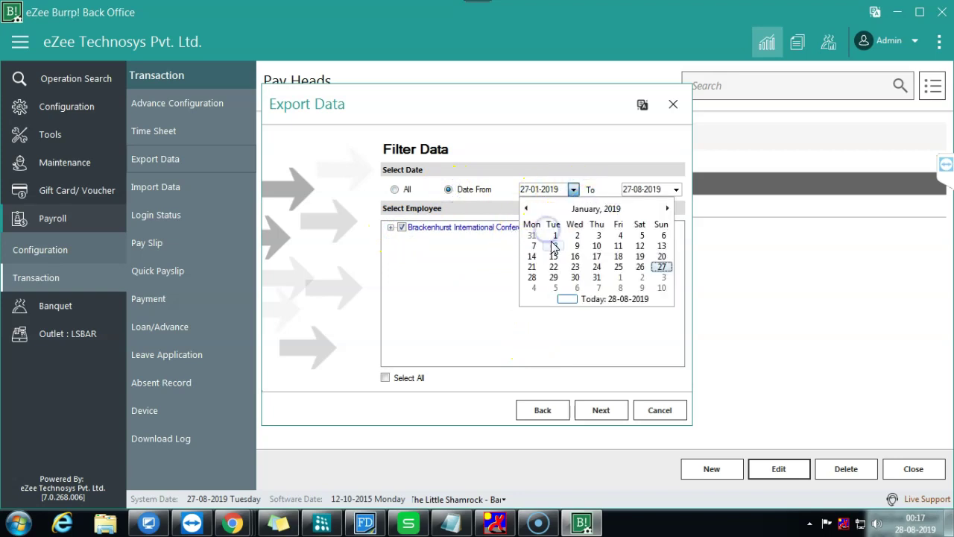
left_click(555, 236)
left_click(394, 378)
left_click(601, 412)
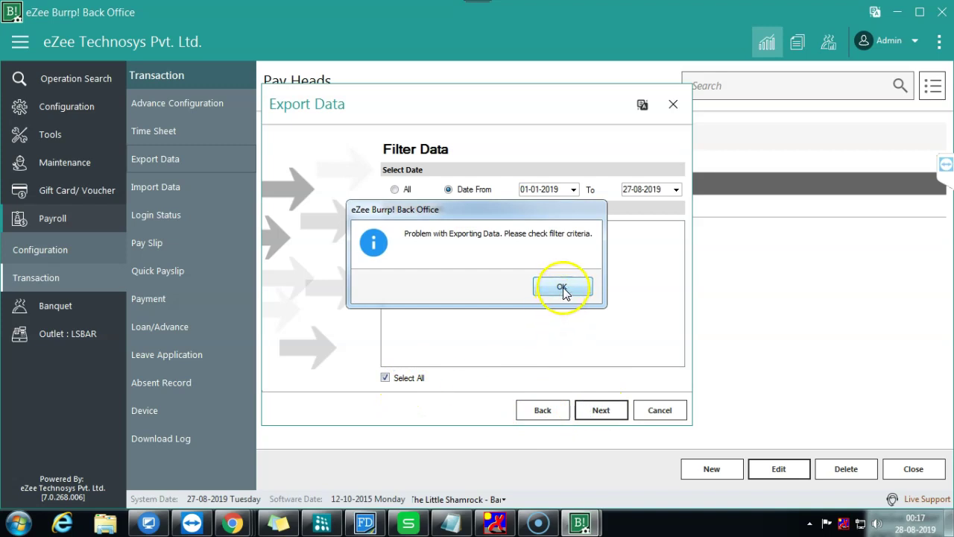
Step: After the export error, switch to All dates, finish the export, and minimize the window
left_click(563, 287)
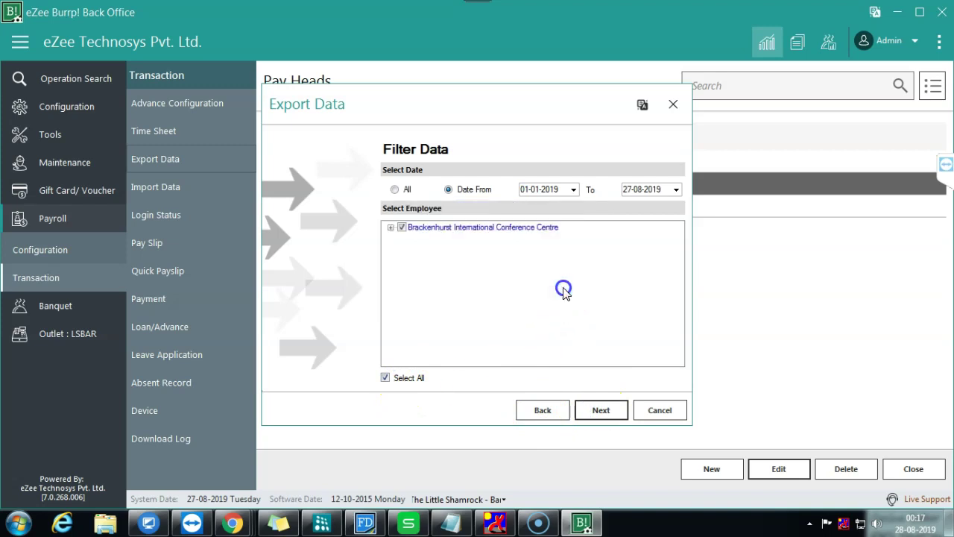
left_click(406, 191)
left_click(600, 409)
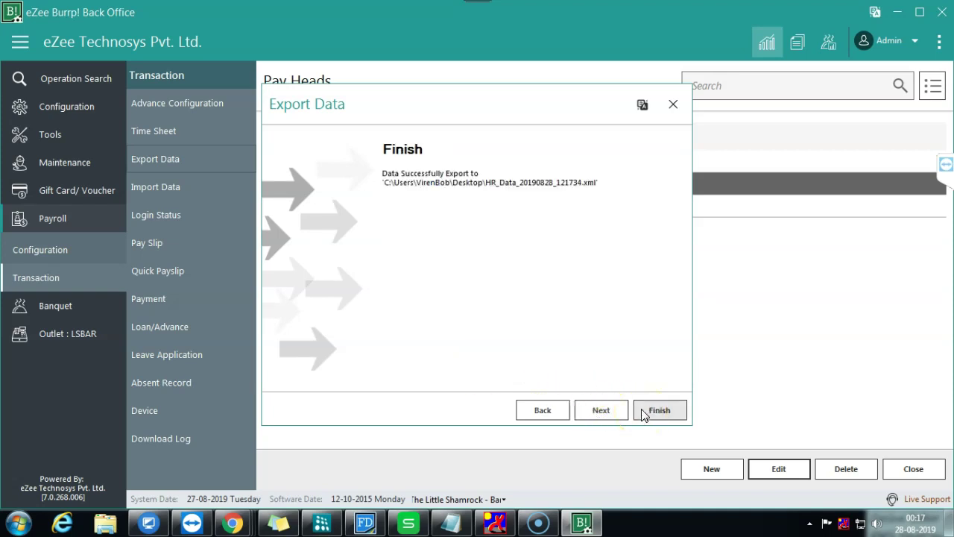
left_click(642, 412)
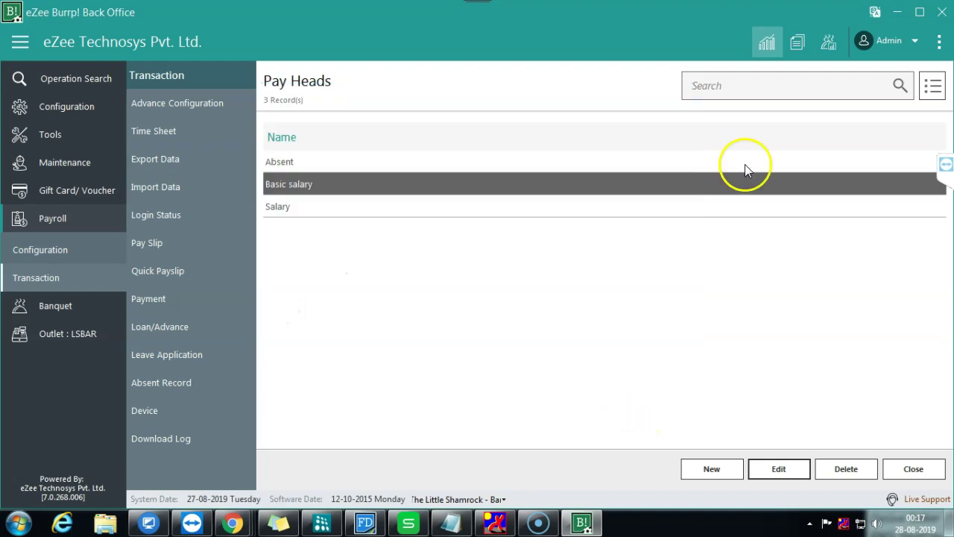
left_click(898, 15)
Step: Minimize the browser and open HR_Data_20190828_121734.xml from the desktop
left_click(895, 11)
left_click(381, 461)
double_click(381, 461)
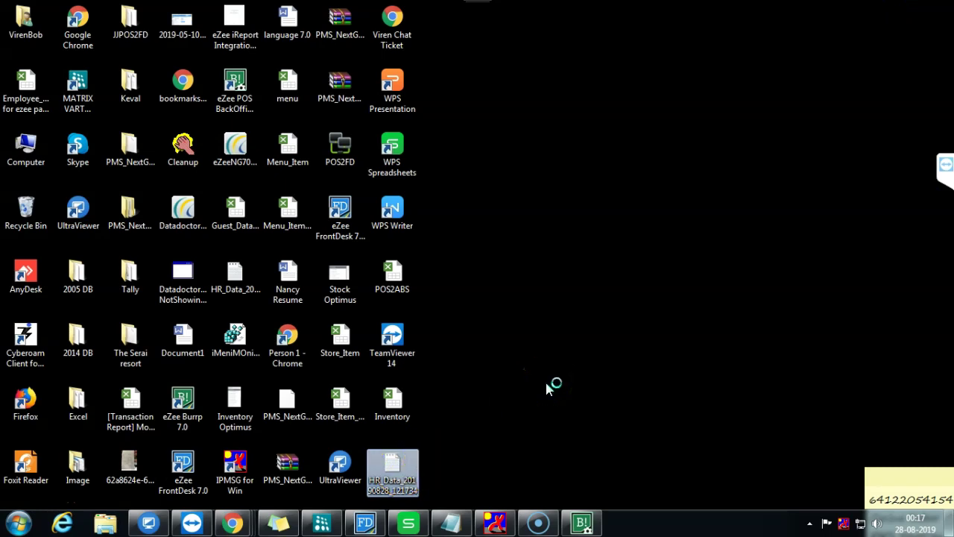
left_click(403, 459)
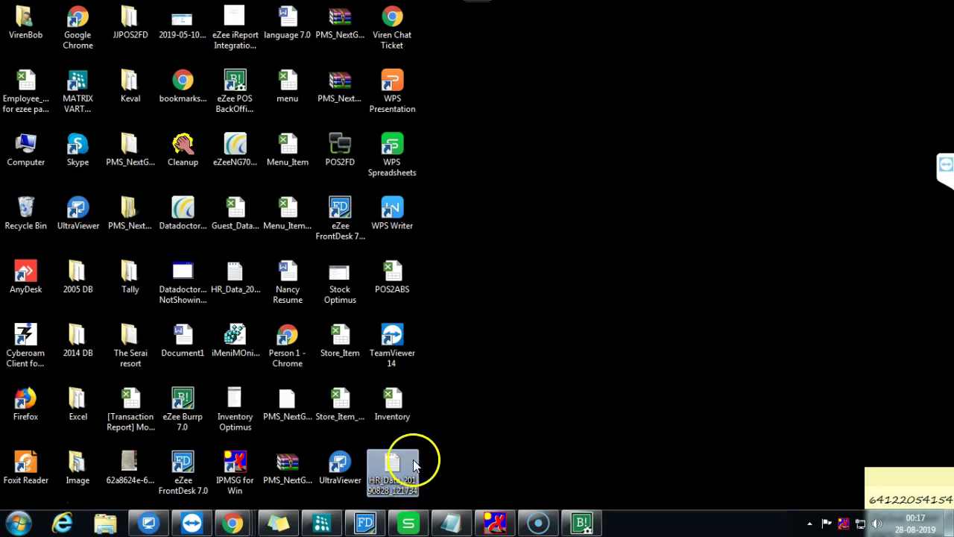
double_click(395, 480)
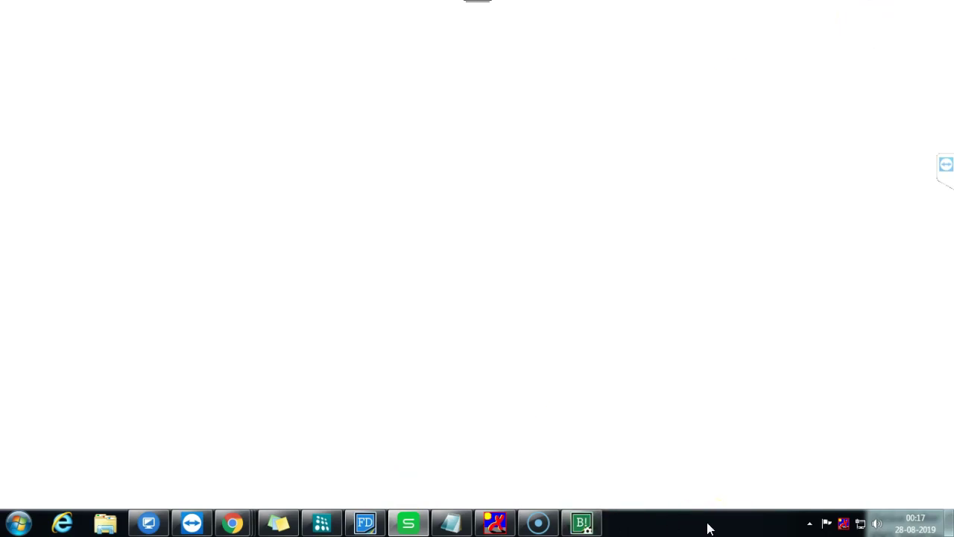
right_click(677, 528)
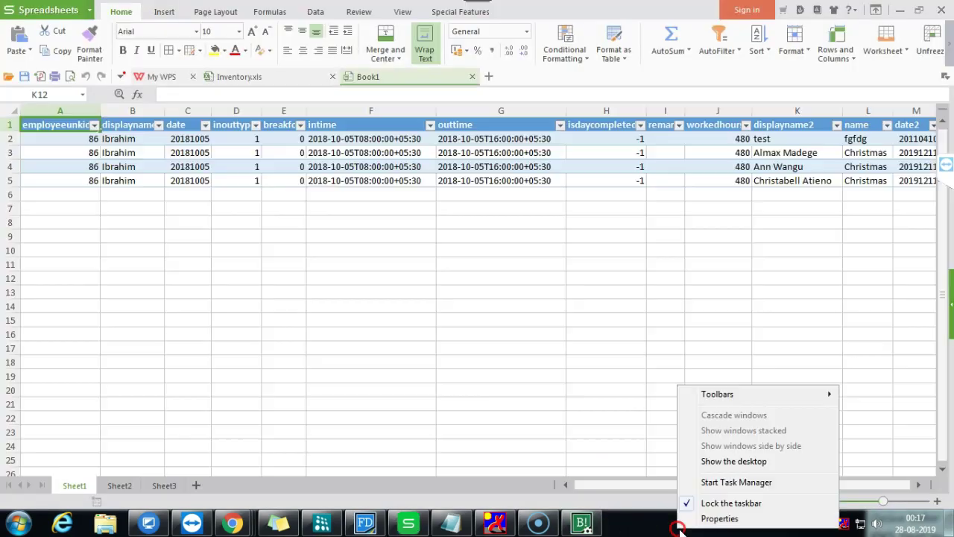
left_click(488, 252)
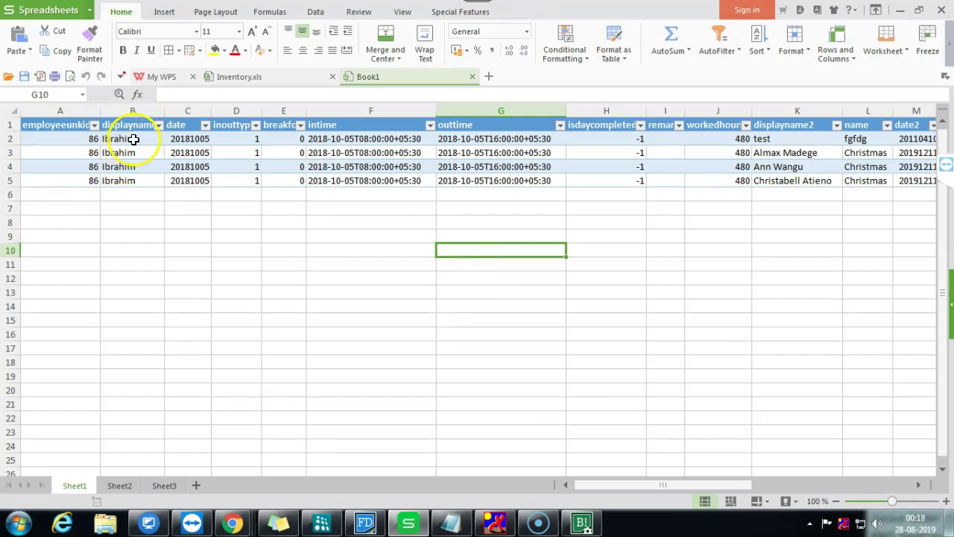
left_click_drag(119, 139, 123, 168)
left_click_drag(81, 138, 81, 181)
left_click(77, 123)
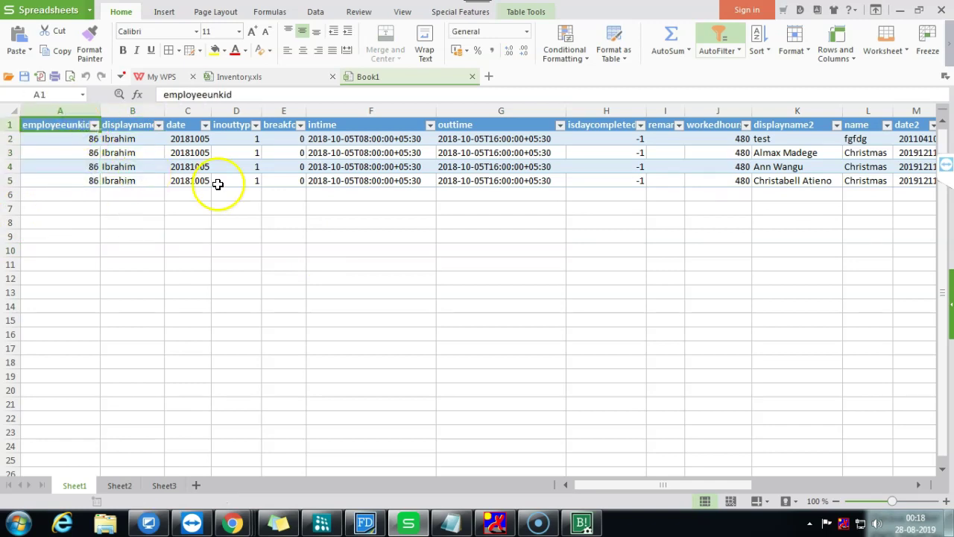
left_click_drag(190, 139, 188, 181)
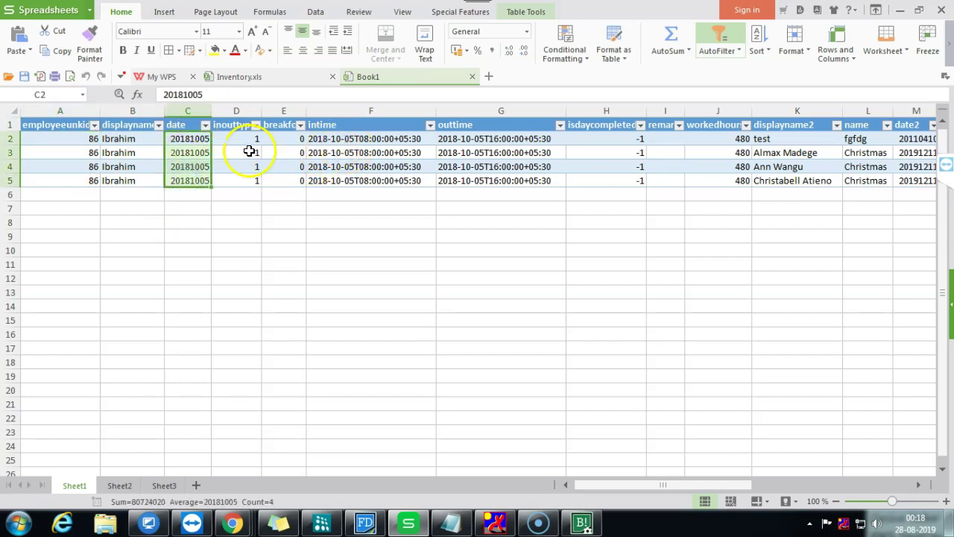
left_click_drag(347, 140, 364, 191)
left_click_drag(479, 136, 489, 165)
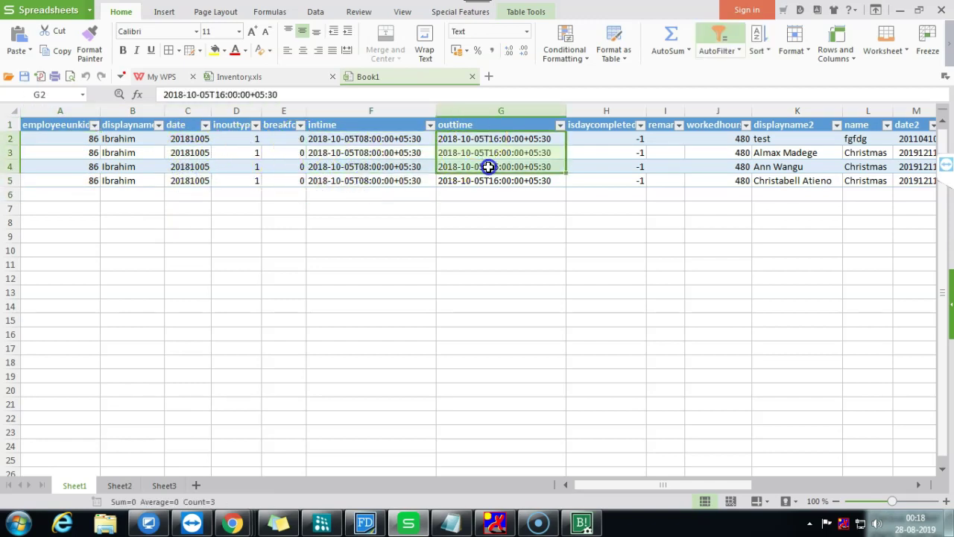
left_click_drag(733, 139, 734, 183)
left_click(796, 140)
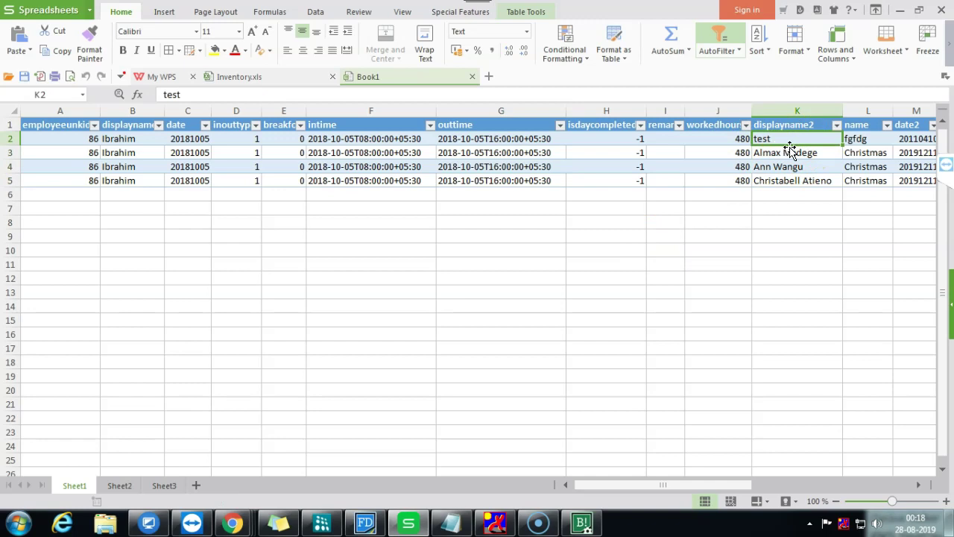
left_click_drag(654, 485, 848, 484)
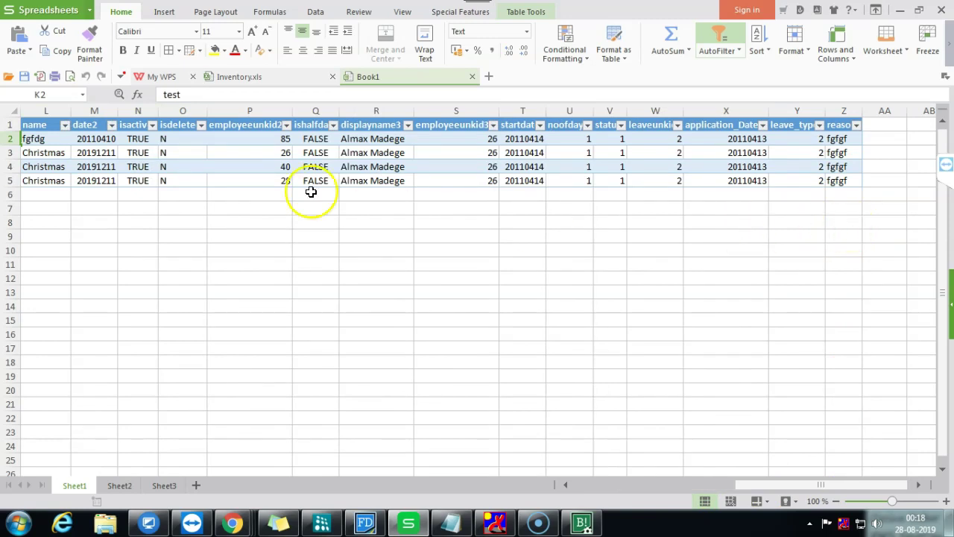
left_click(375, 138)
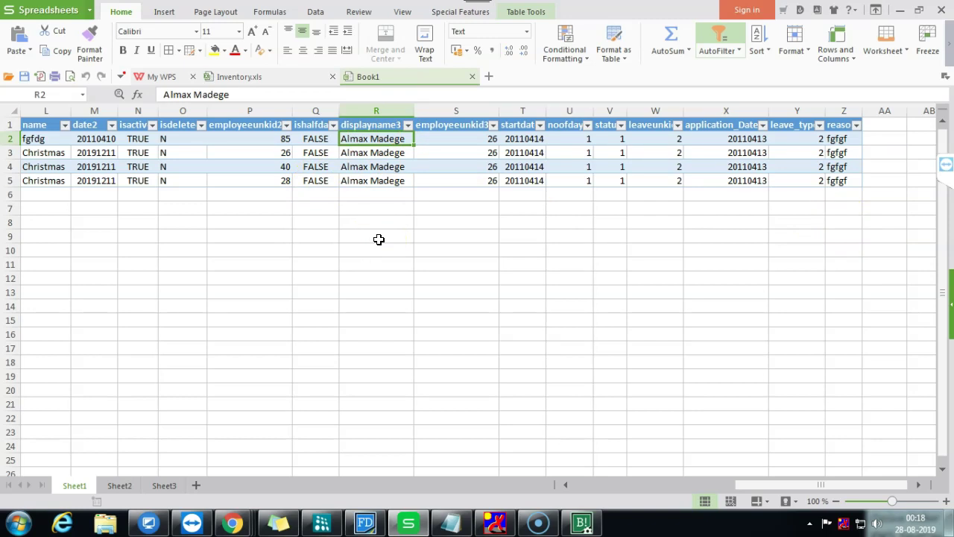
Step: Close the exported spreadsheet, return to eZee, and open Payroll Configuration > Pay Heads
left_click(487, 313)
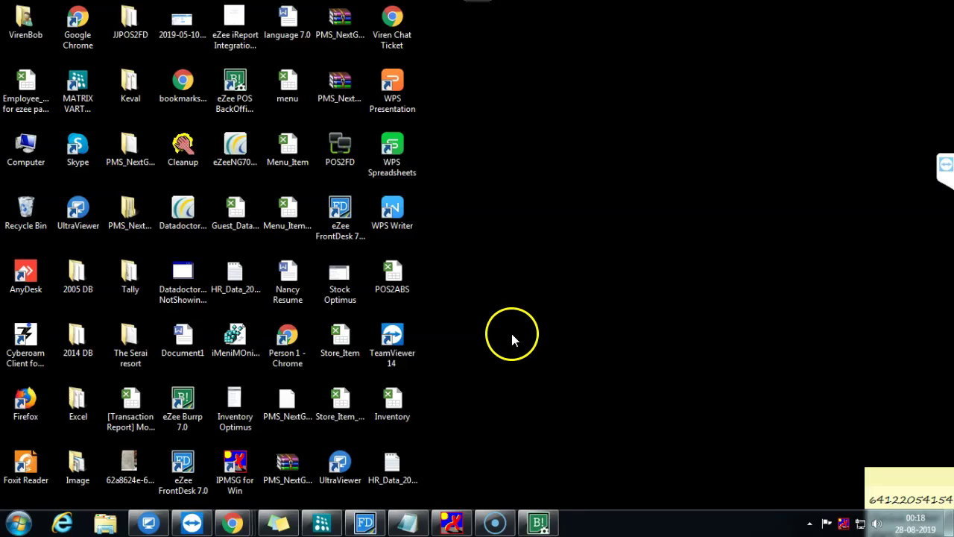
double_click(402, 488)
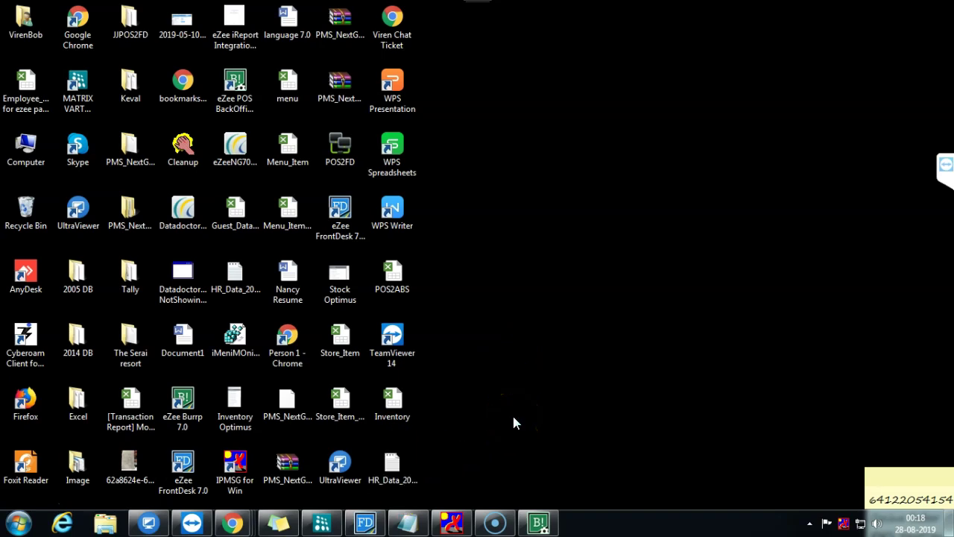
left_click(539, 522)
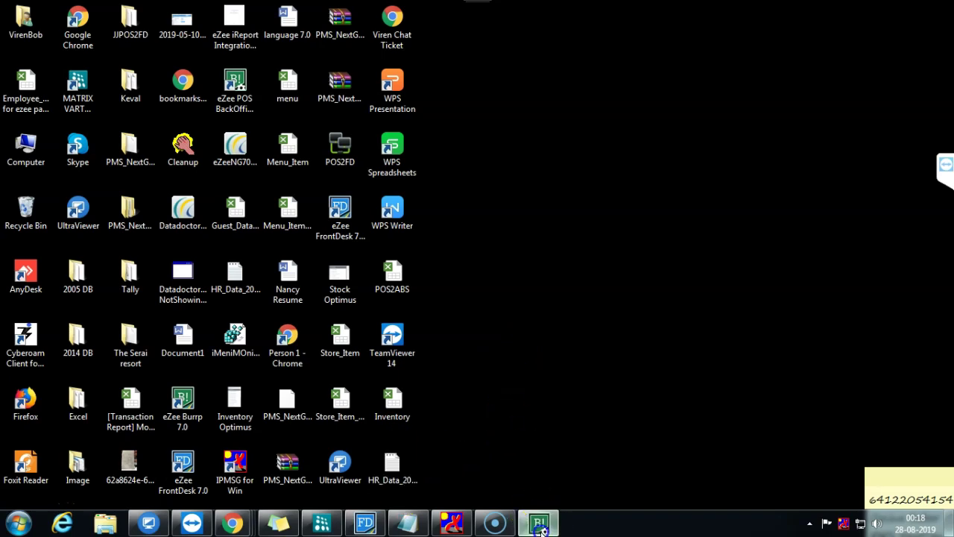
left_click(492, 378)
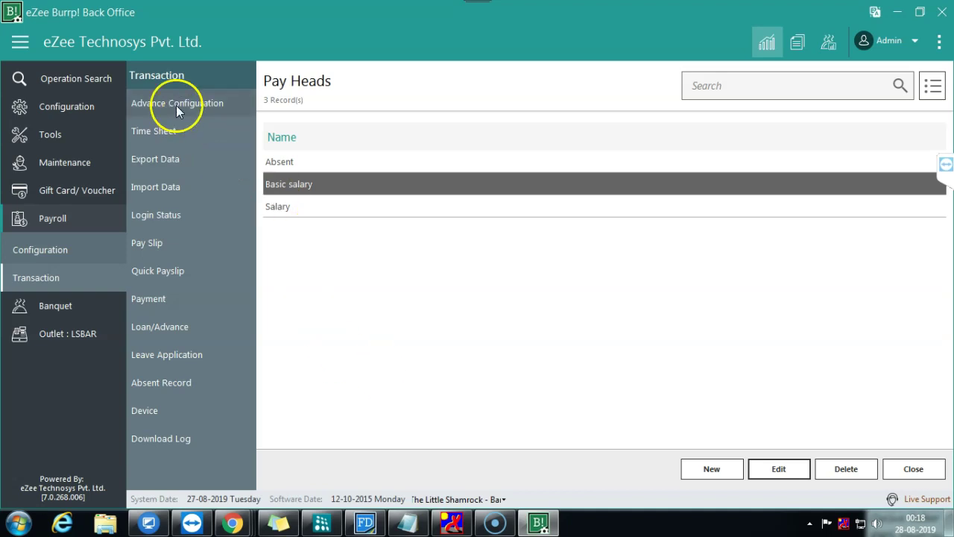
left_click(64, 250)
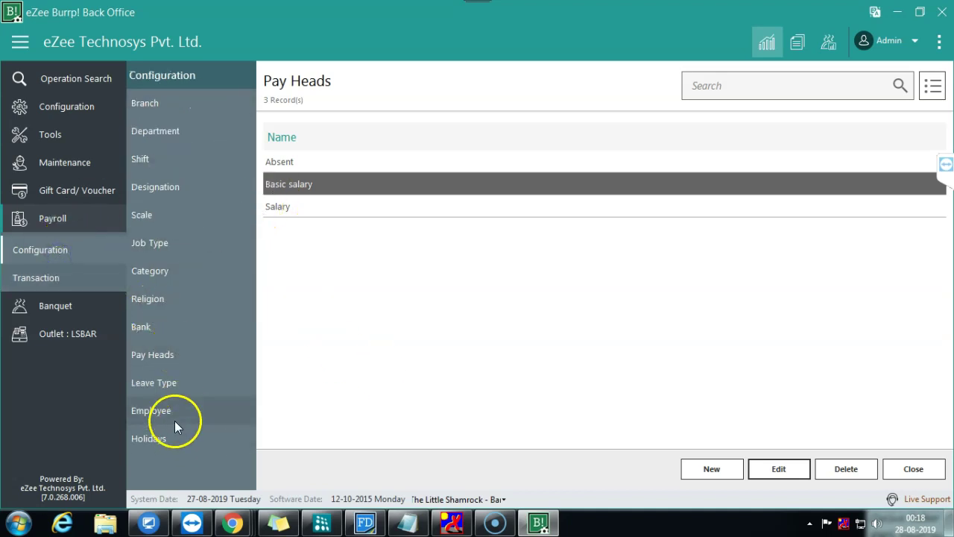
left_click(185, 357)
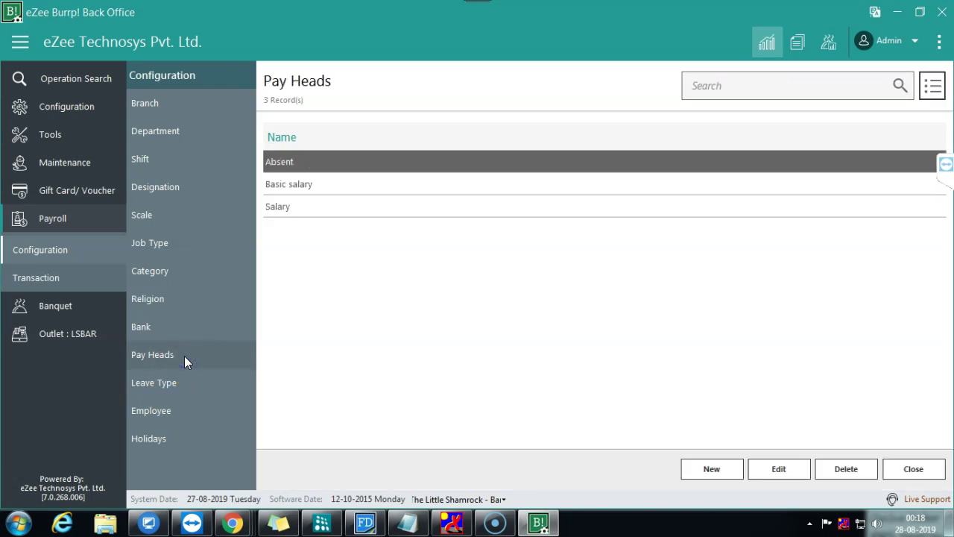
left_click(232, 522)
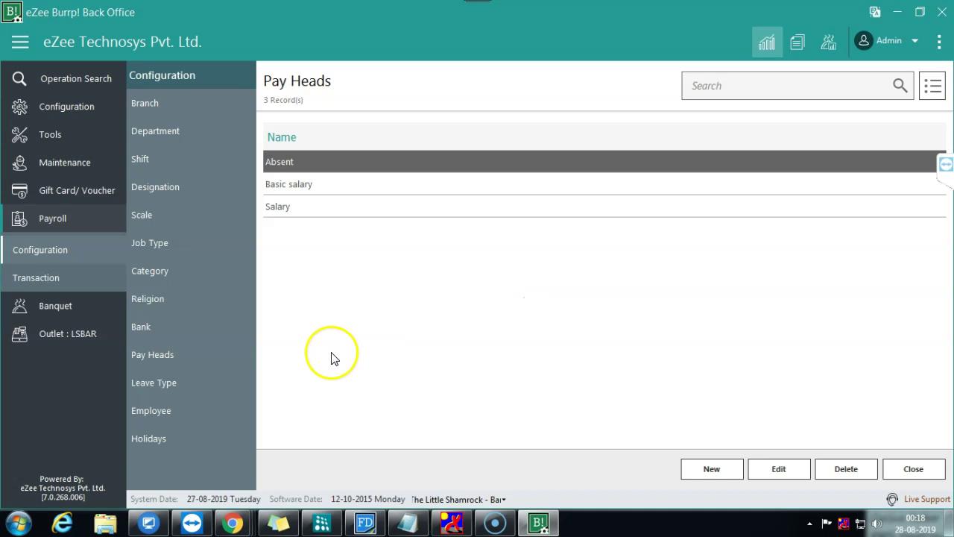
left_click(204, 356)
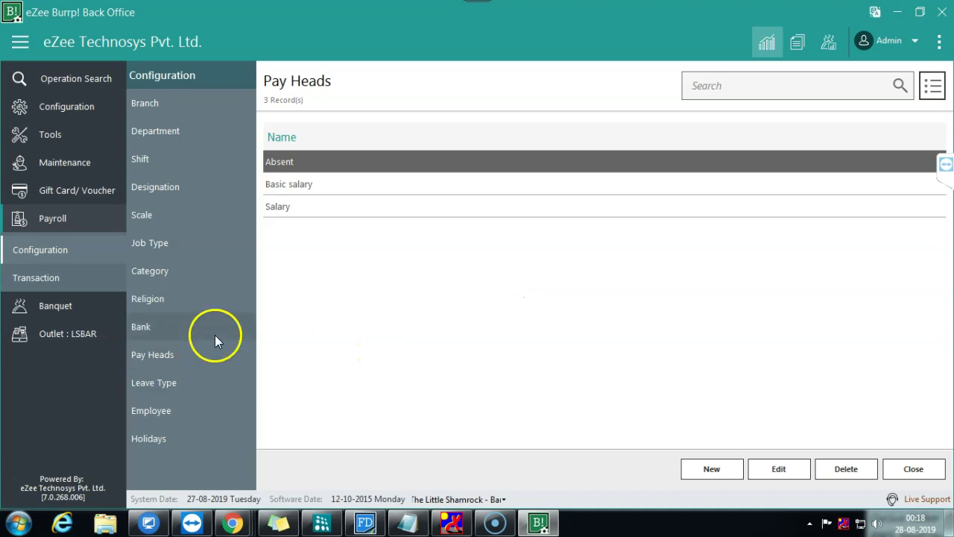
left_click(768, 470)
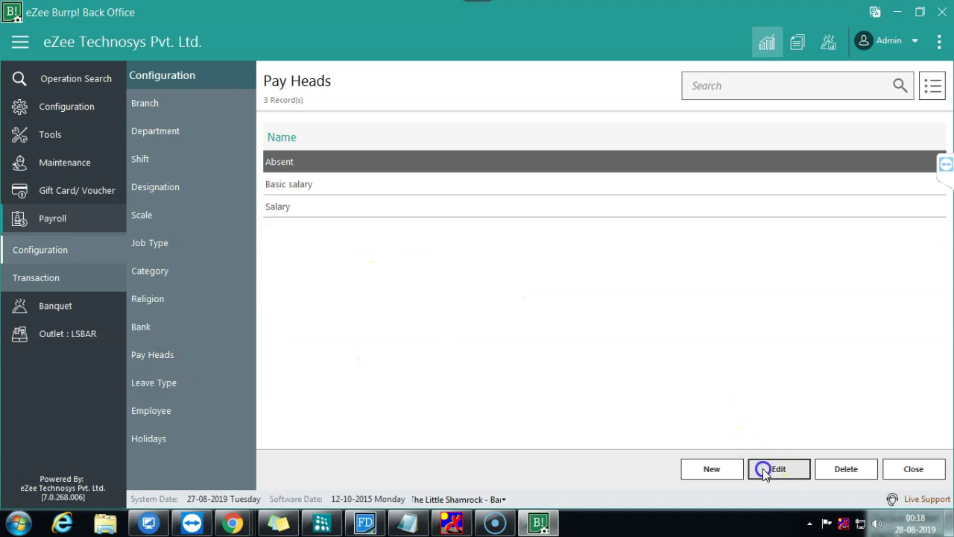
left_click(395, 288)
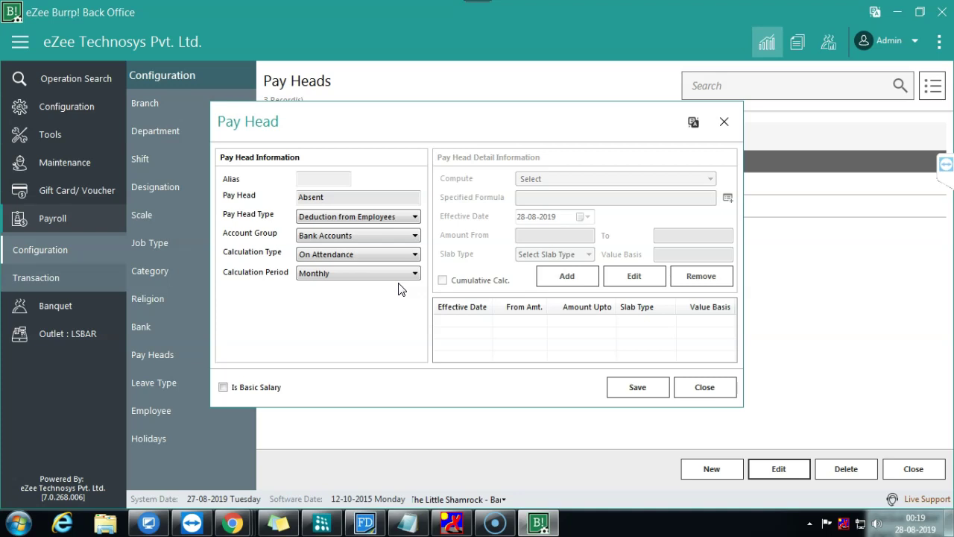
left_click(399, 274)
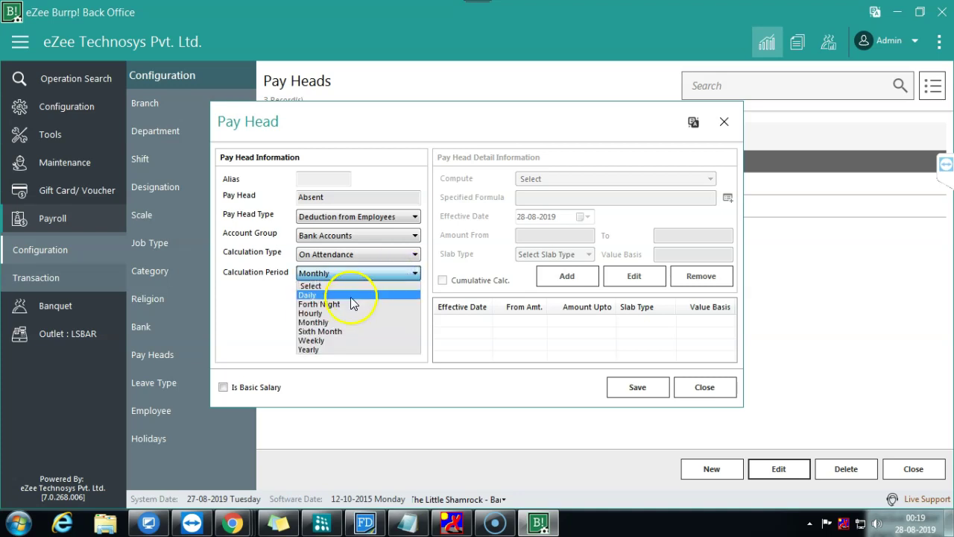
left_click(326, 313)
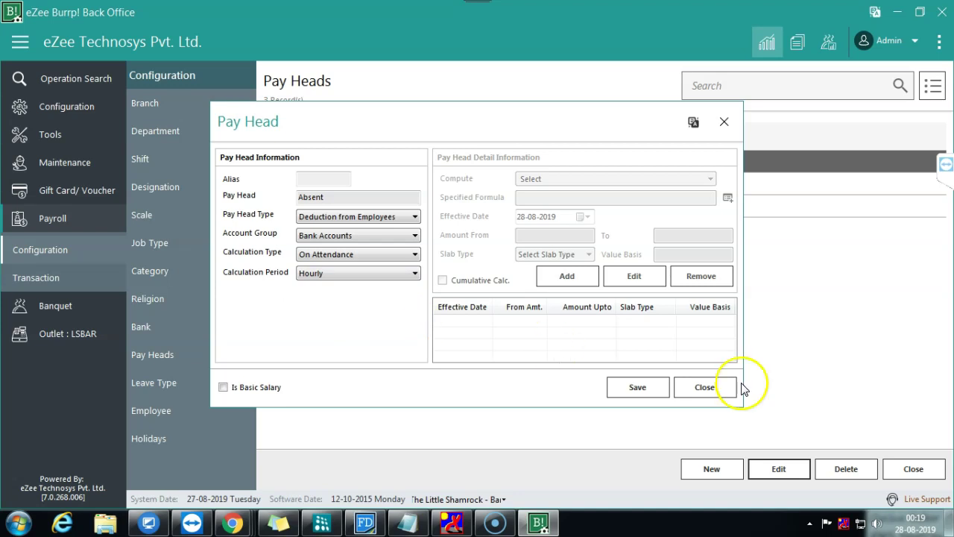
left_click(716, 395)
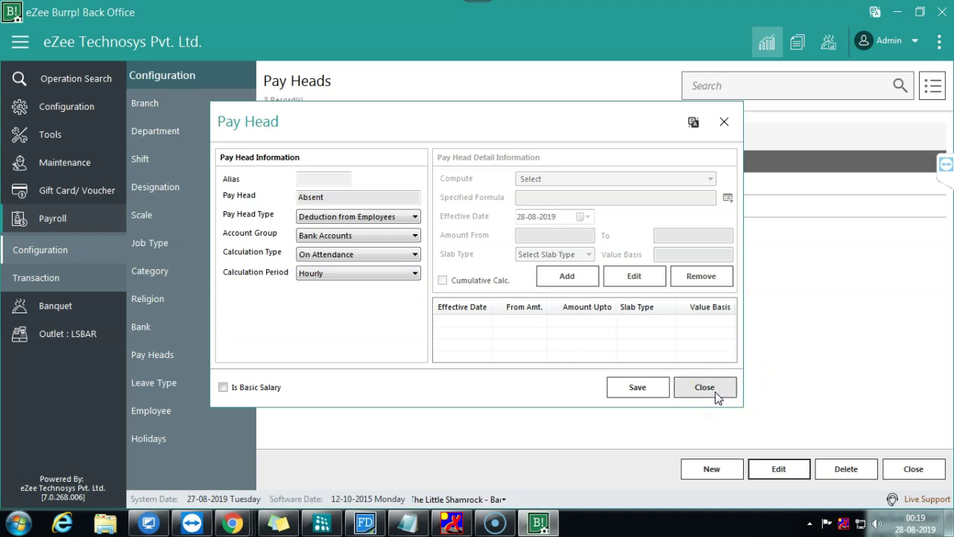
left_click(716, 395)
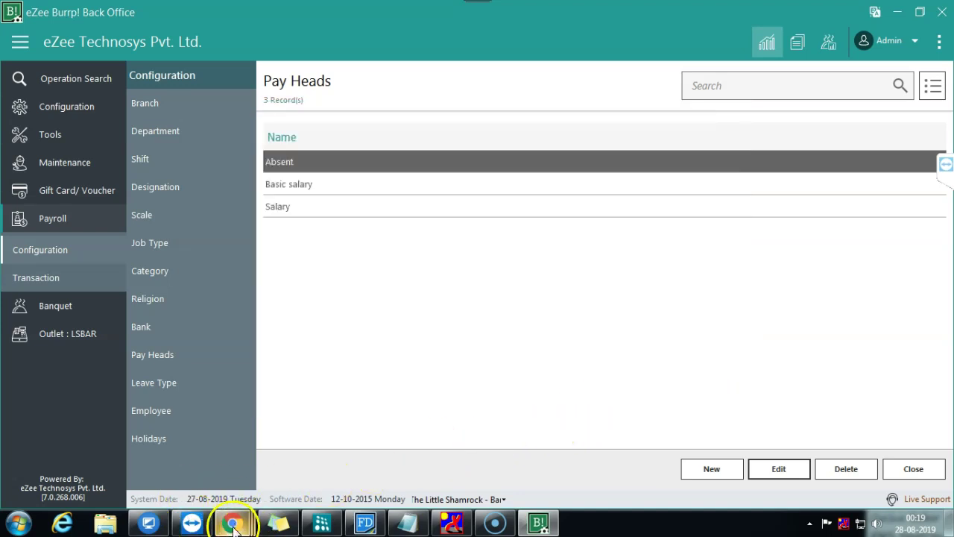
Step: Leave the back office for the Gmail inbox and close the payroll PDF preview
left_click(898, 14)
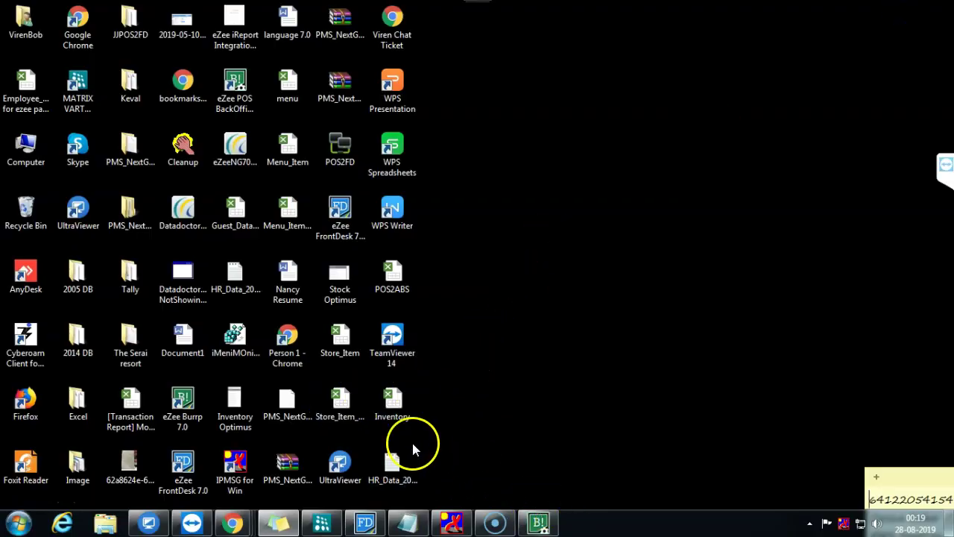
mouse_move(232, 522)
left_click(105, 439)
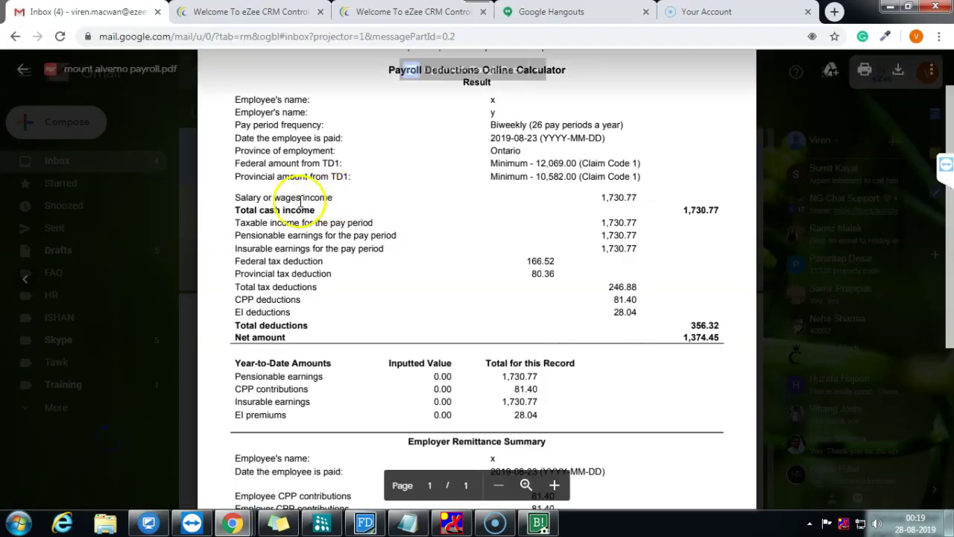
left_click(21, 69)
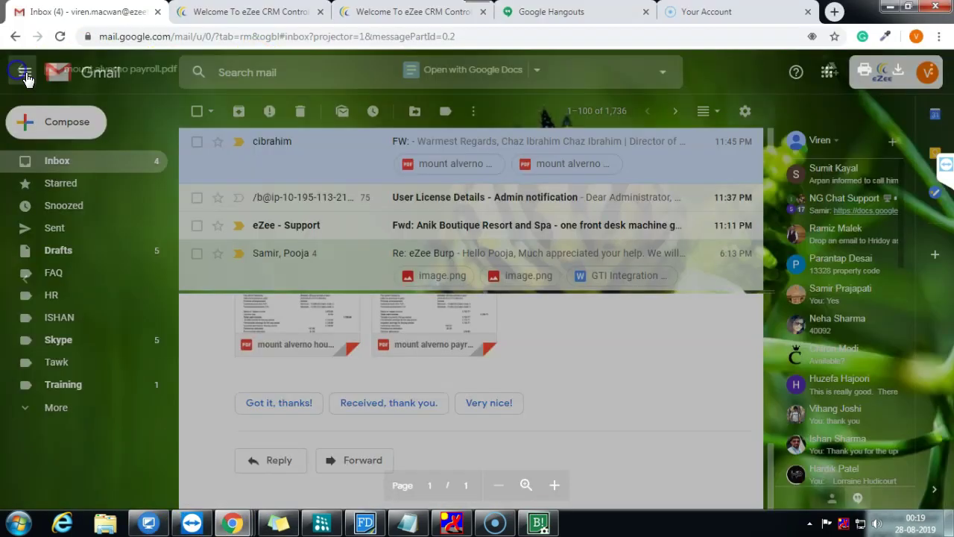
Step: Open the 'Onboarding- Mount Alverno Resort and Retreat' thread and expand its earlier collapsed message
scroll(411, 251, "down", 5)
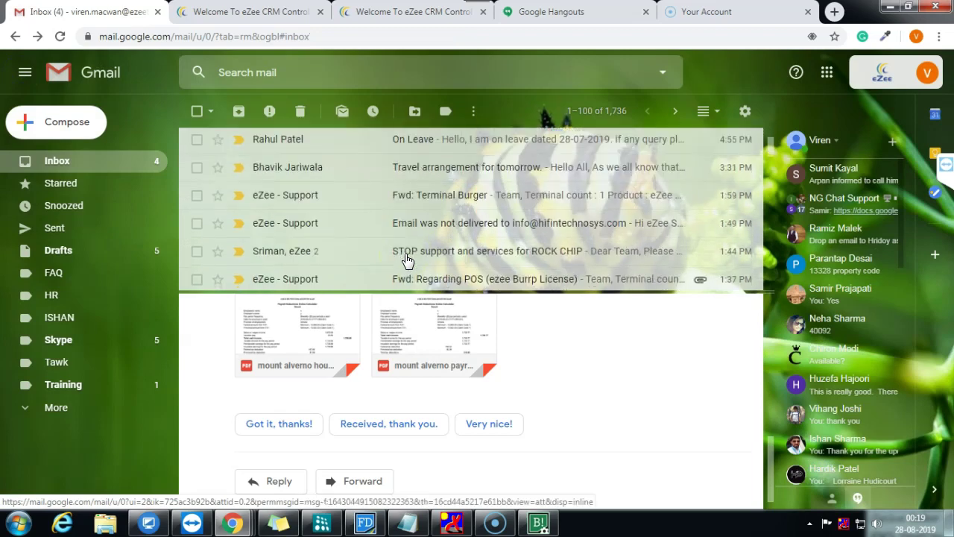
scroll(407, 260, "down", 5)
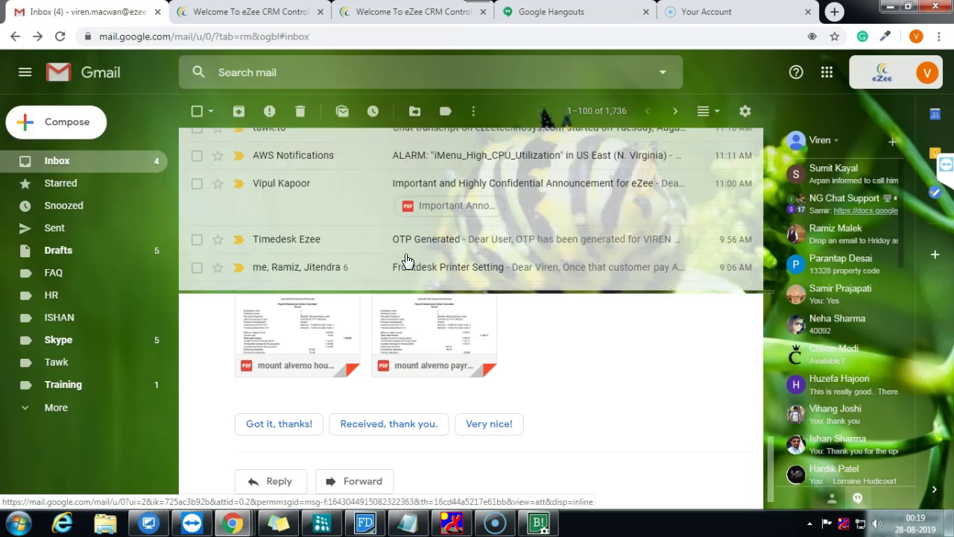
scroll(407, 260, "down", 2)
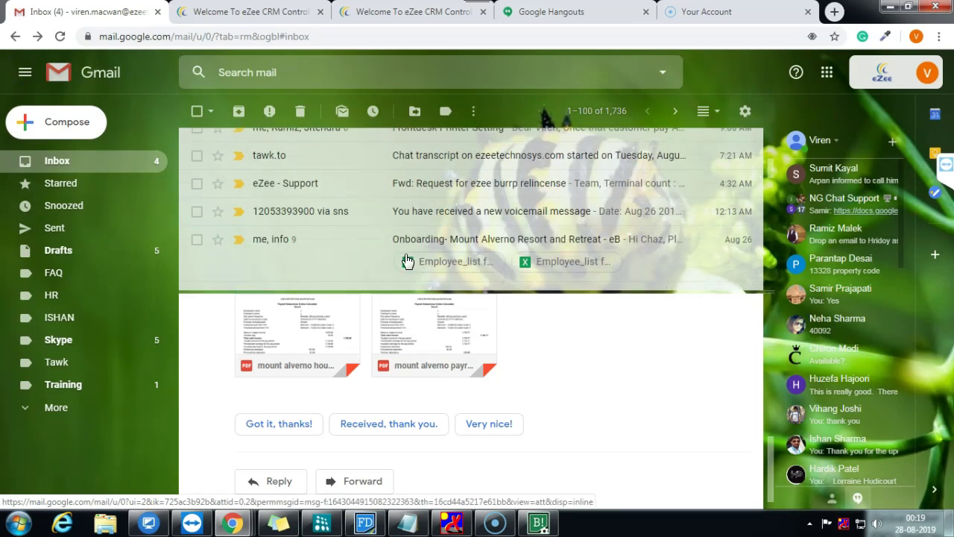
left_click(426, 252)
left_click(444, 240)
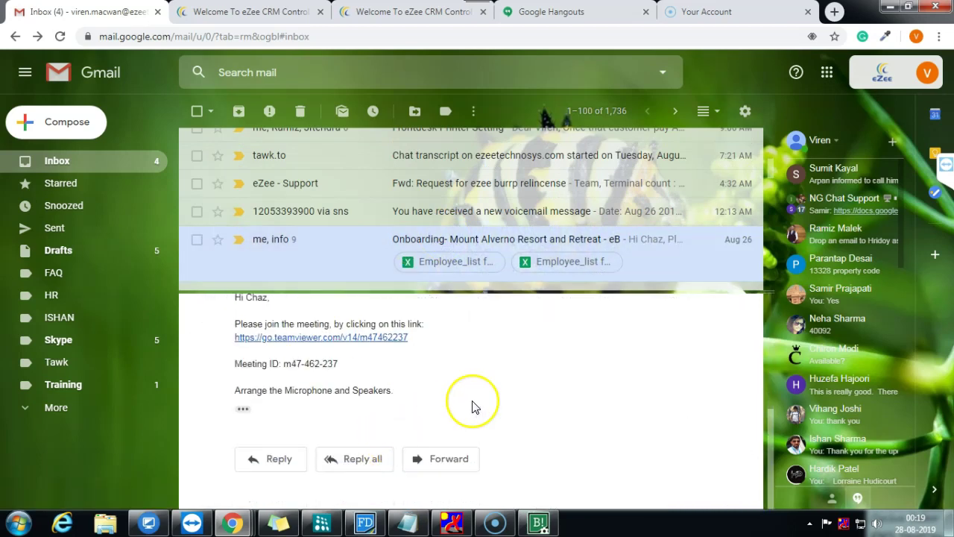
scroll(473, 407, "up", 3)
left_click(405, 368)
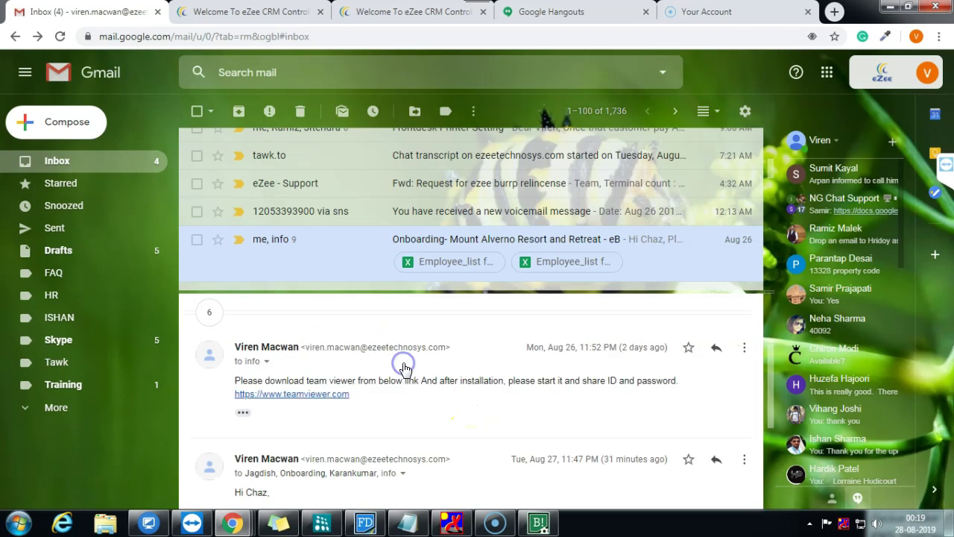
scroll(420, 443, "down", 2)
scroll(440, 342, "up", 2)
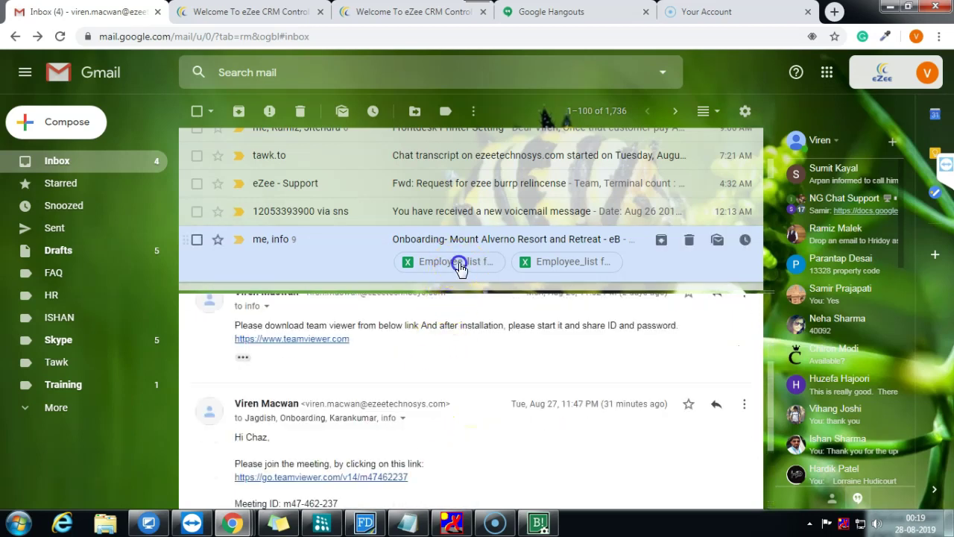
Step: Preview the Employee_list for ezee payroll.xls attachment and check the joining date in F10
left_click(458, 266)
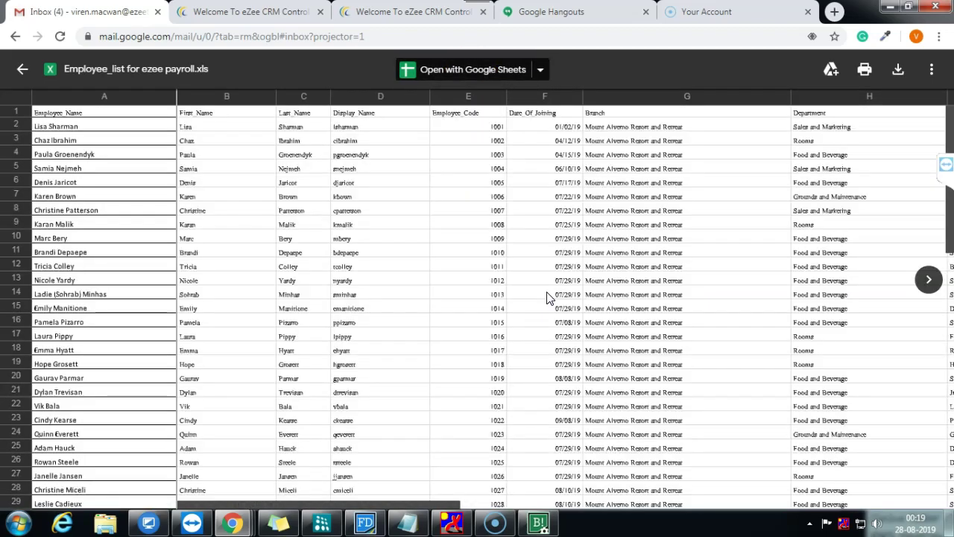
left_click(556, 253)
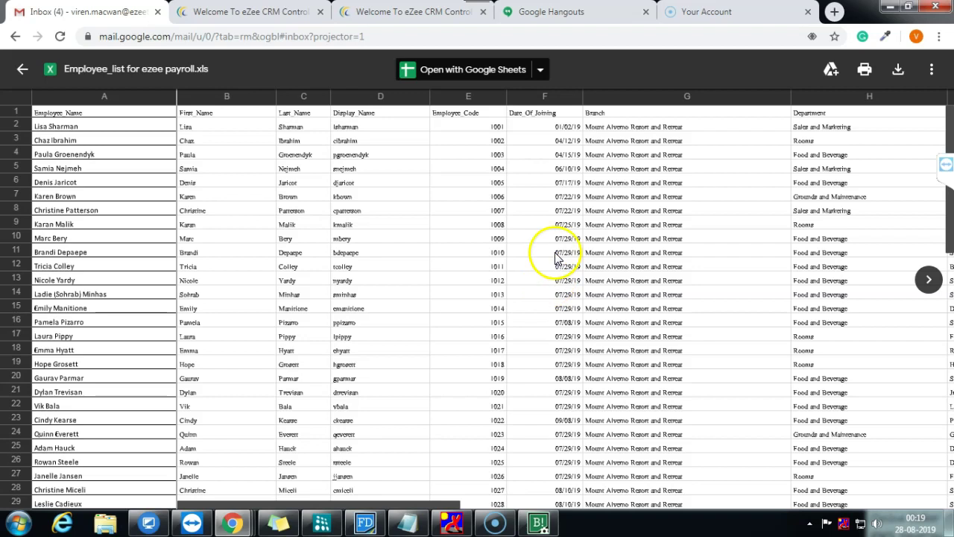
left_click(558, 243)
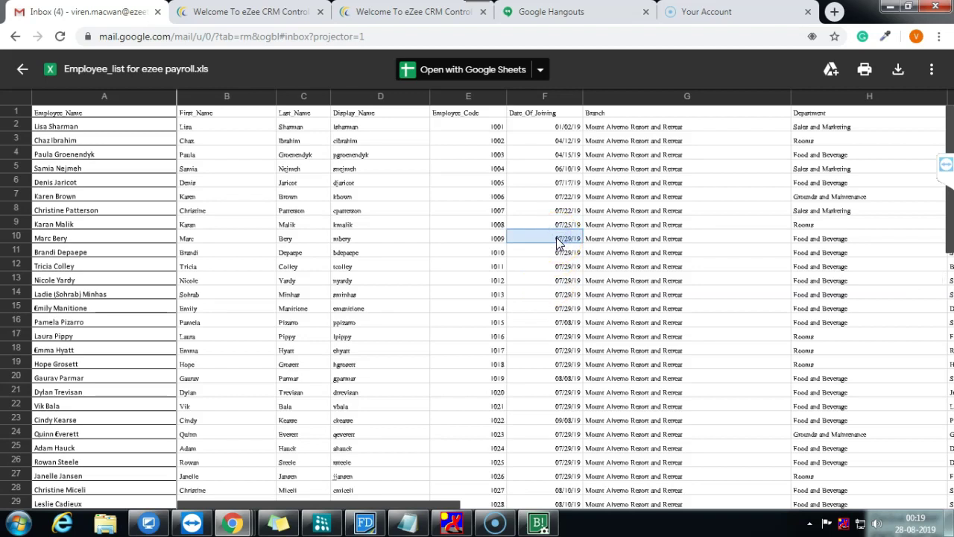
left_click_drag(395, 505, 554, 496)
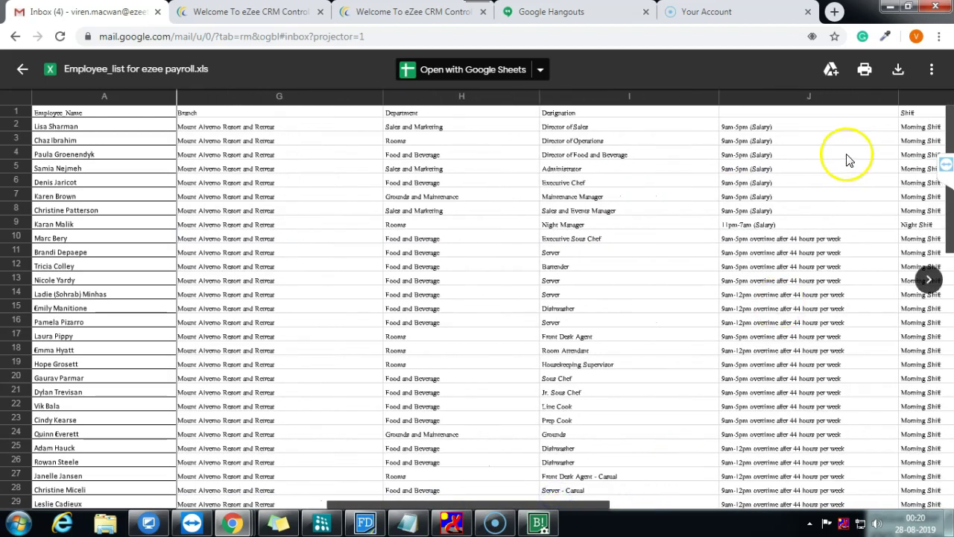
Step: Review shift column J: salaried hours (J2, J3), overtime after 44 hours (J10), 9am-12pm (J15)
left_click(770, 140)
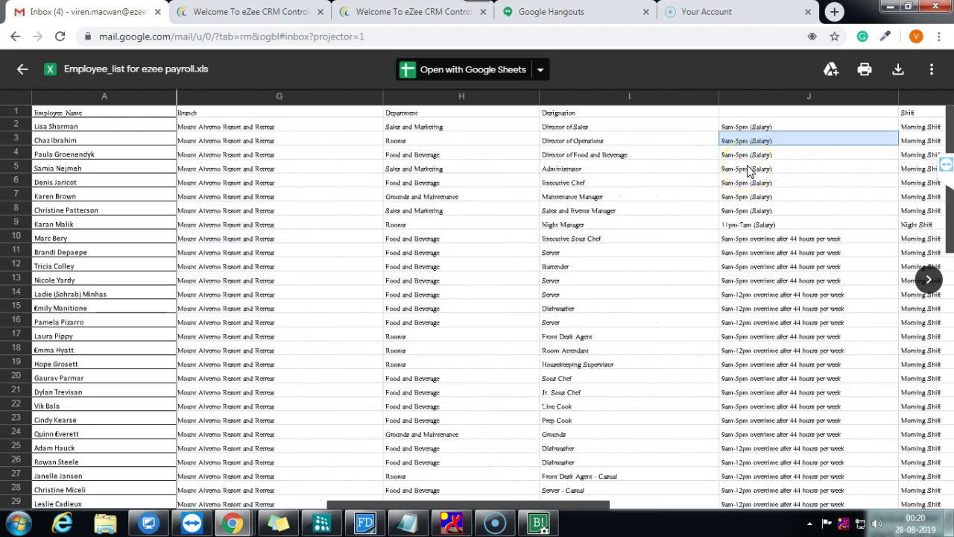
left_click(760, 128)
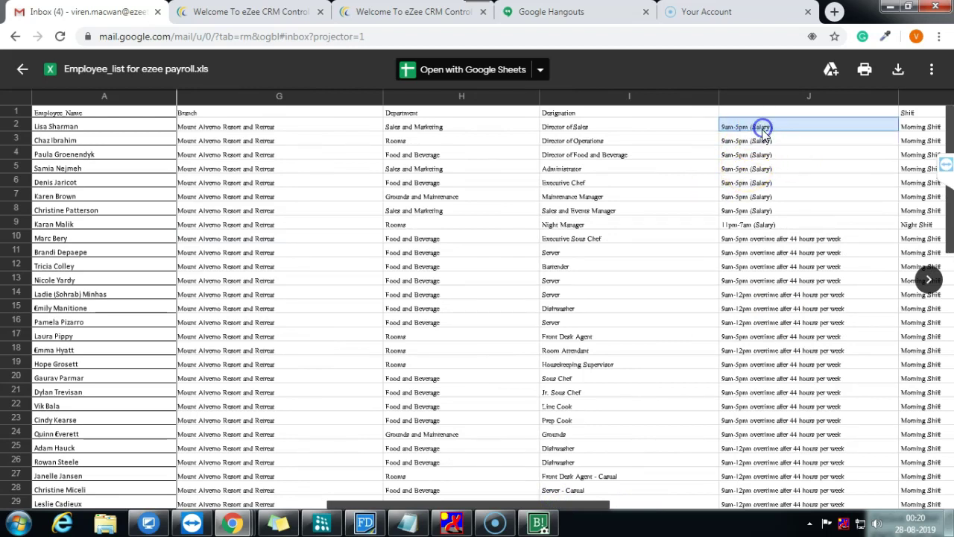
left_click(772, 240)
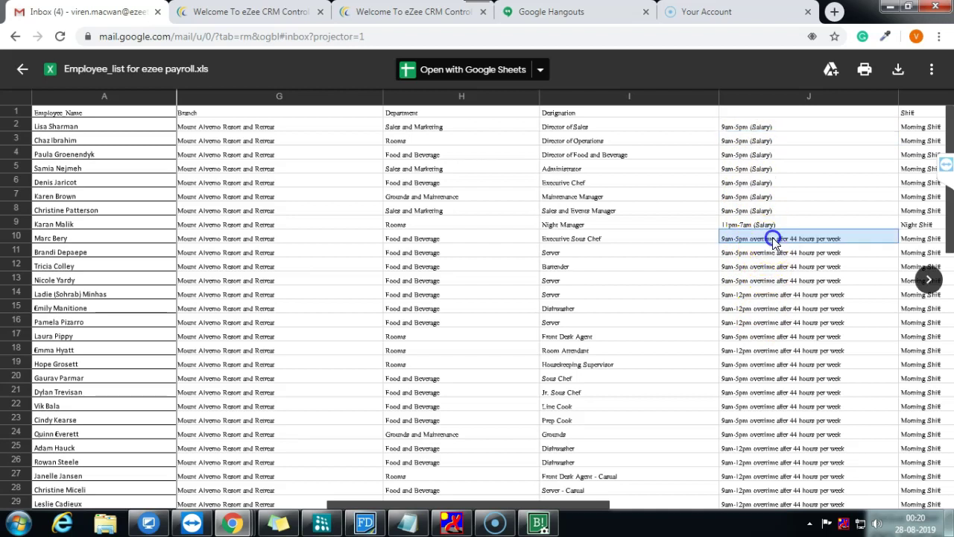
left_click(801, 307)
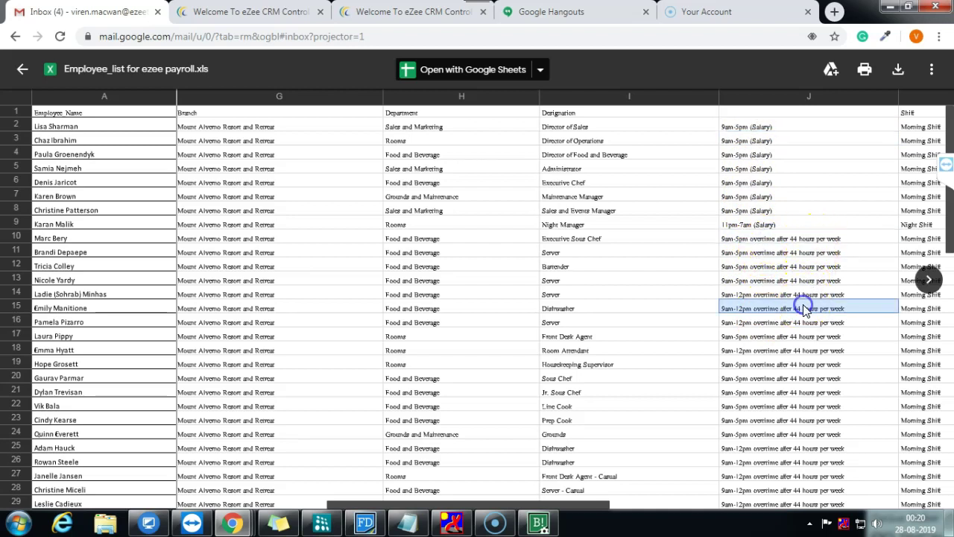
left_click(762, 240)
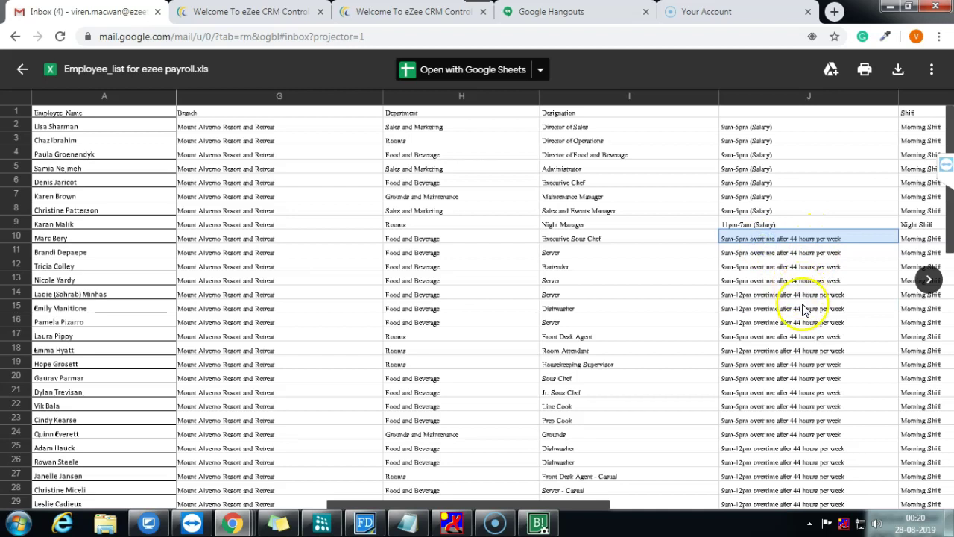
scroll(804, 295, "down", 3)
scroll(803, 310, "down", 1)
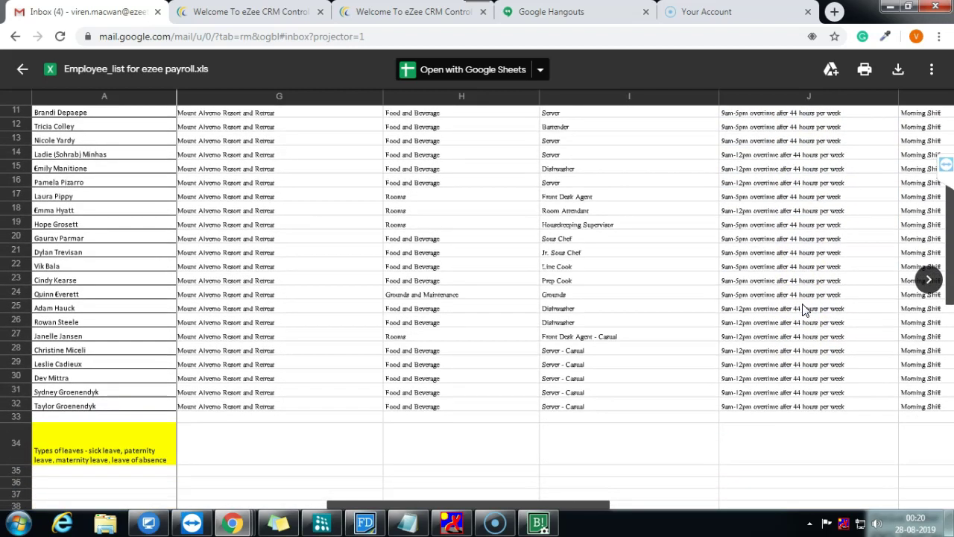
left_click(803, 301)
scroll(776, 343, "up", 5)
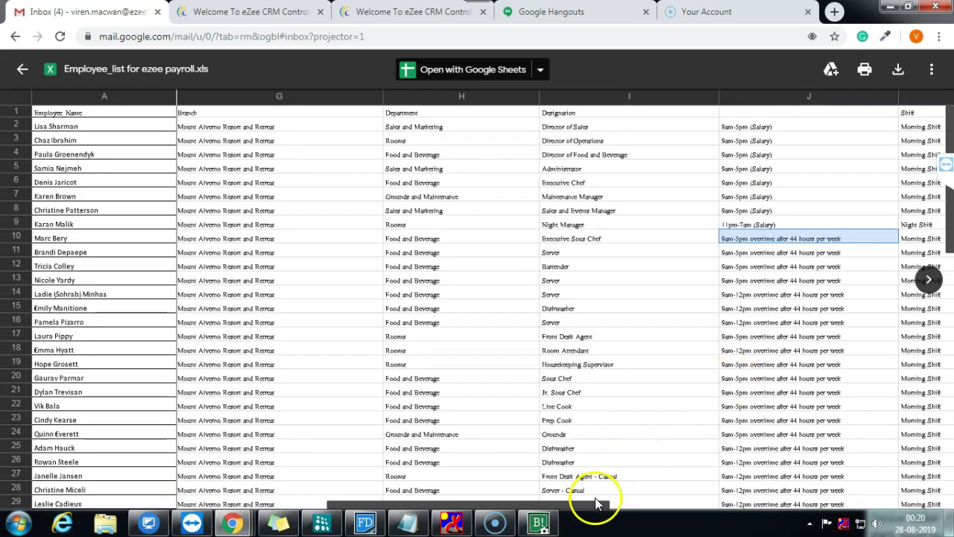
left_click_drag(595, 509, 694, 514)
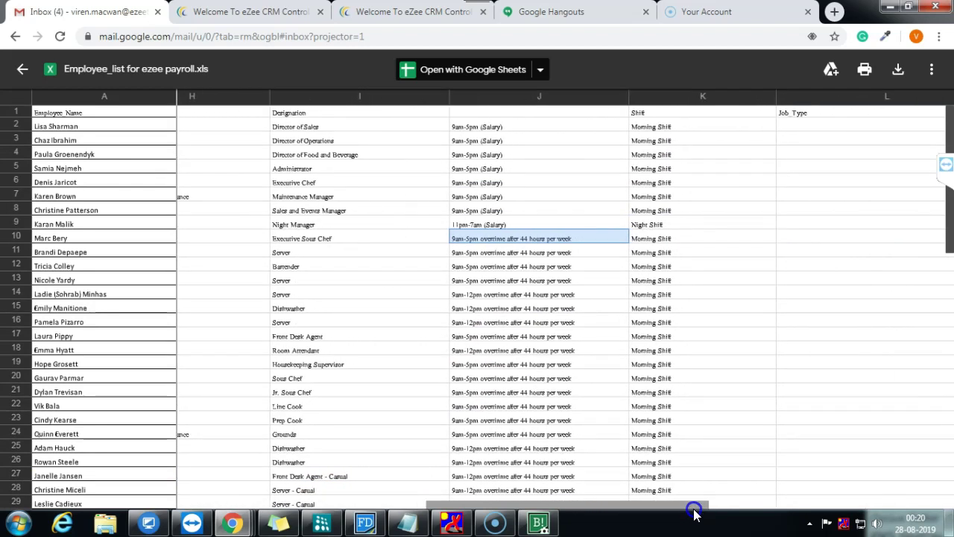
scroll(647, 403, "down", 5)
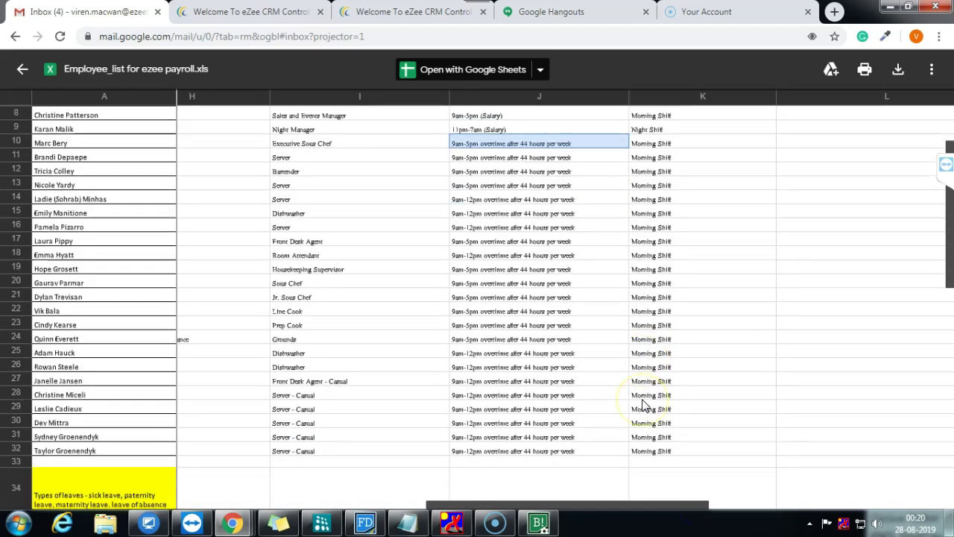
scroll(643, 405, "up", 5)
left_click(890, 6)
Step: Start a new pay head named Overtime as an Earning for Employees
left_click(538, 522)
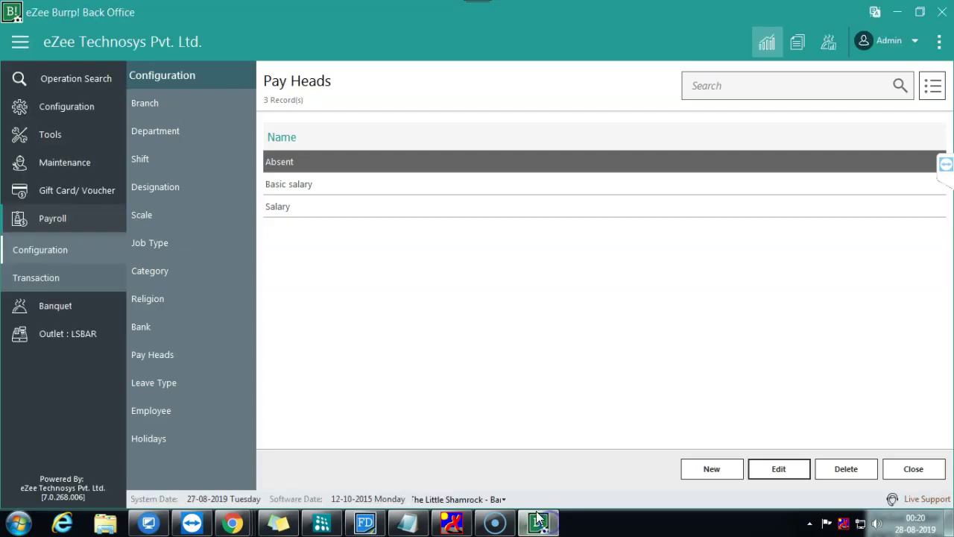
left_click(735, 469)
left_click(376, 216)
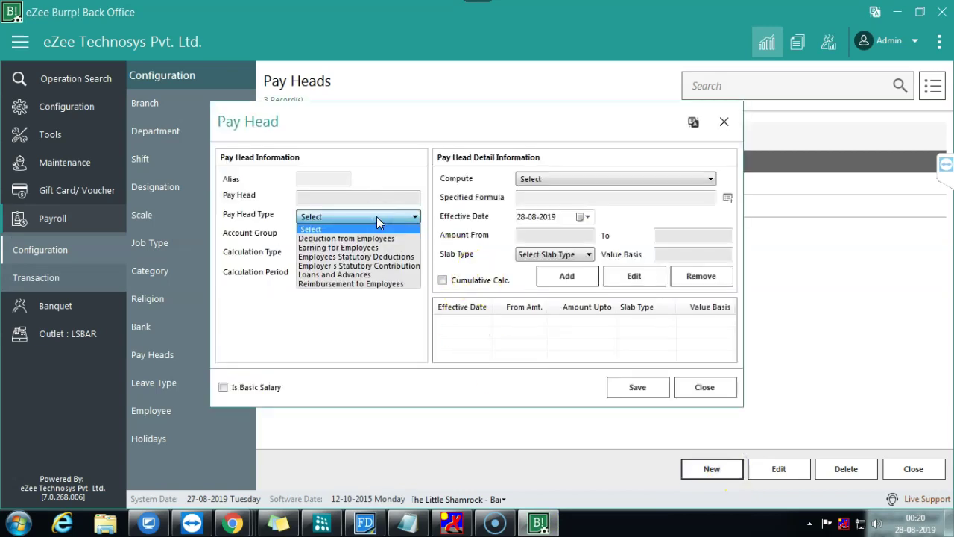
left_click(351, 247)
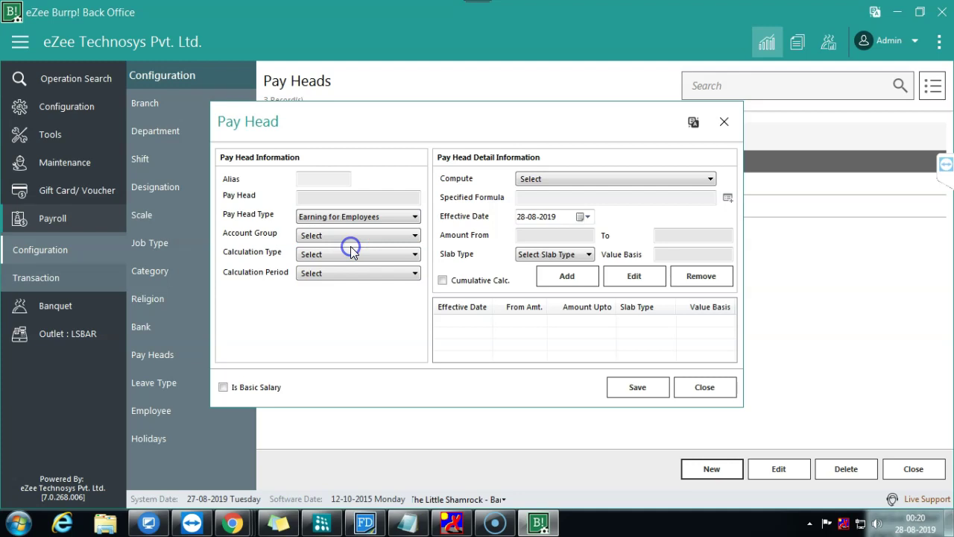
left_click(366, 197)
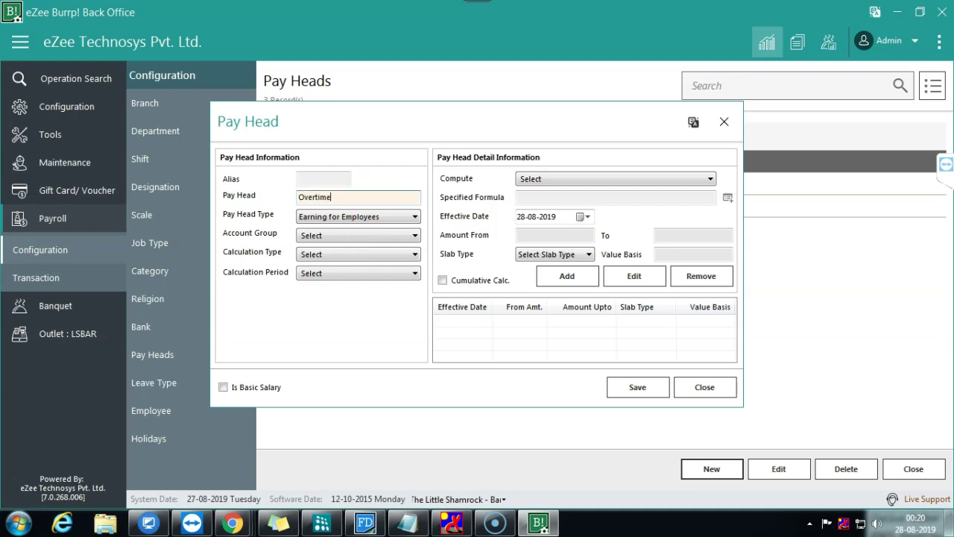
key("Tab")
Step: Set account group Bank OD A/c, Over Time calculation, computed on Current Earning Total
left_click(349, 236)
left_click(336, 269)
left_click(316, 254)
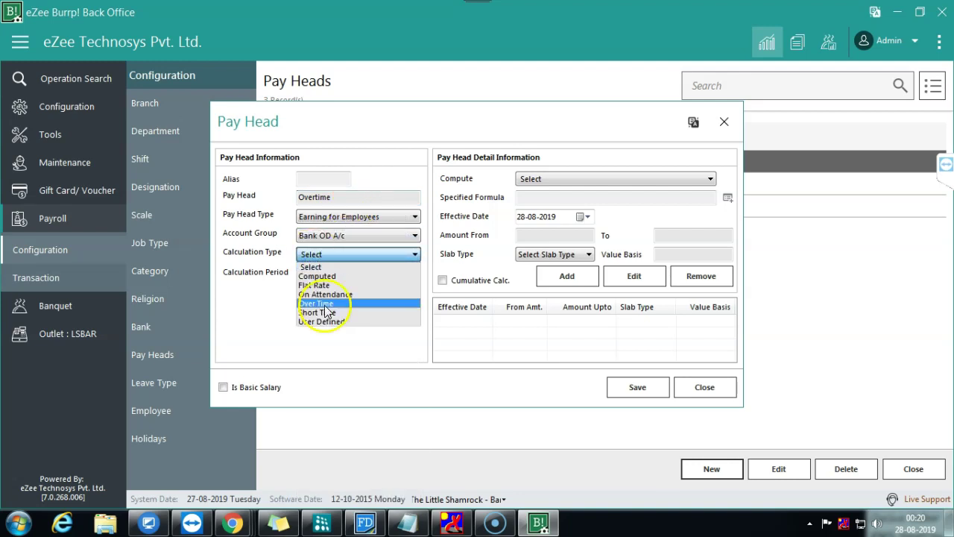
left_click(325, 305)
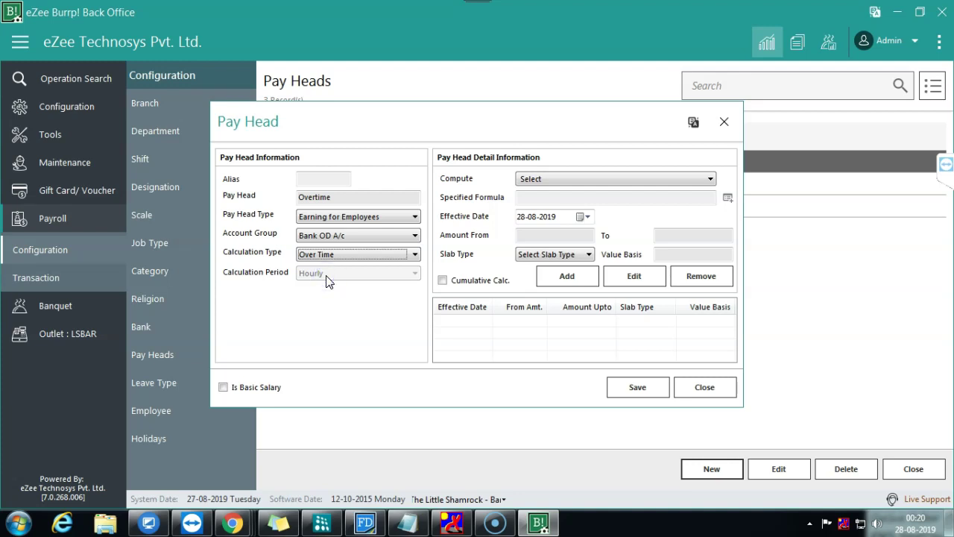
left_click(639, 179)
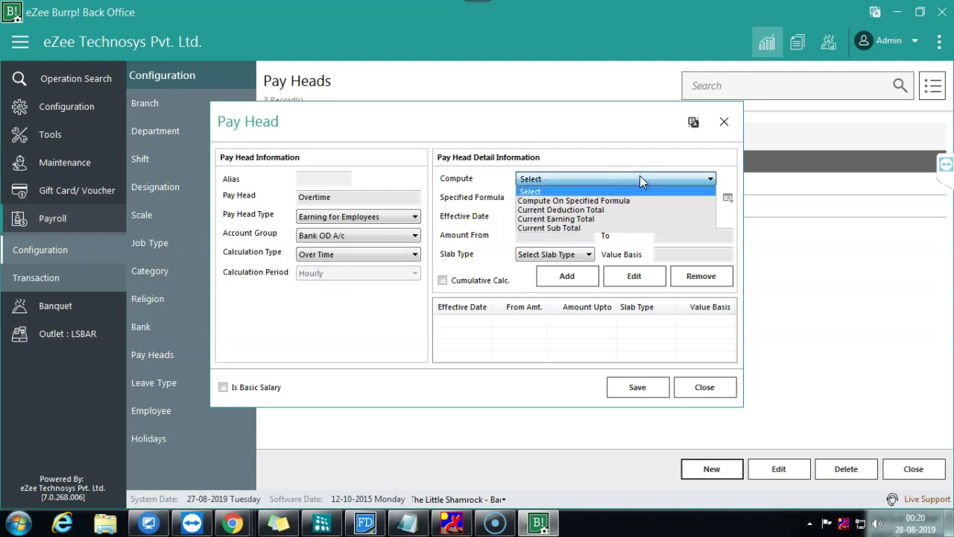
left_click(599, 219)
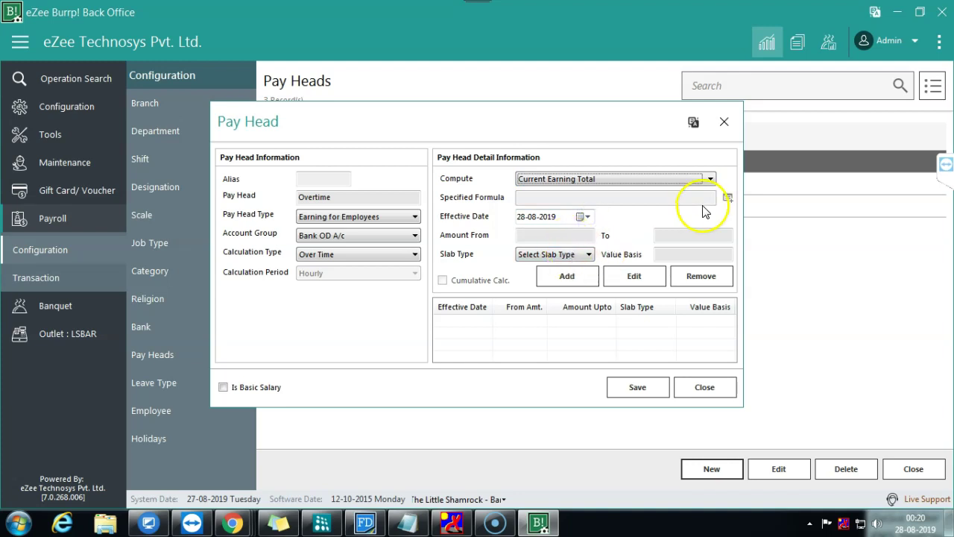
Step: Set the slab type to Value and add a slab row to the grid
left_click(587, 250)
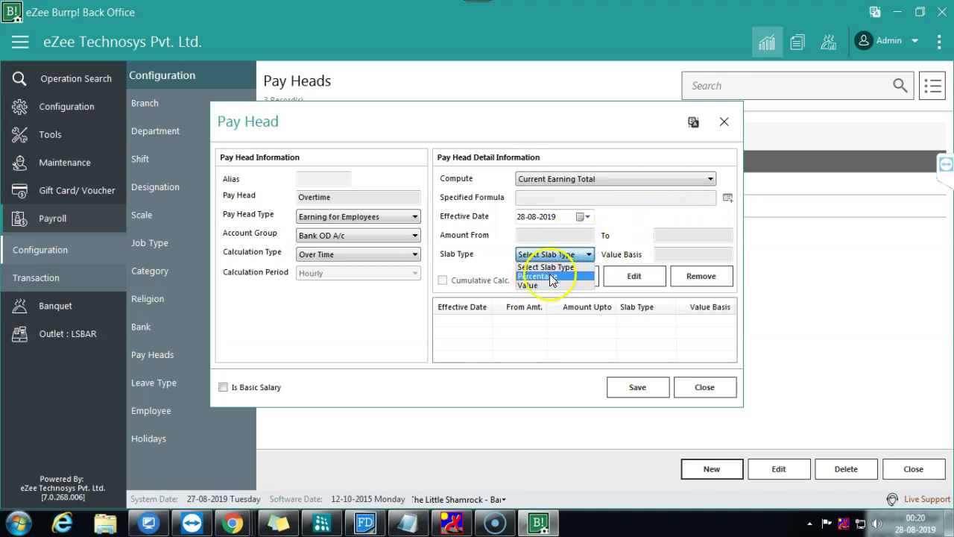
left_click(550, 276)
left_click(588, 254)
left_click(549, 285)
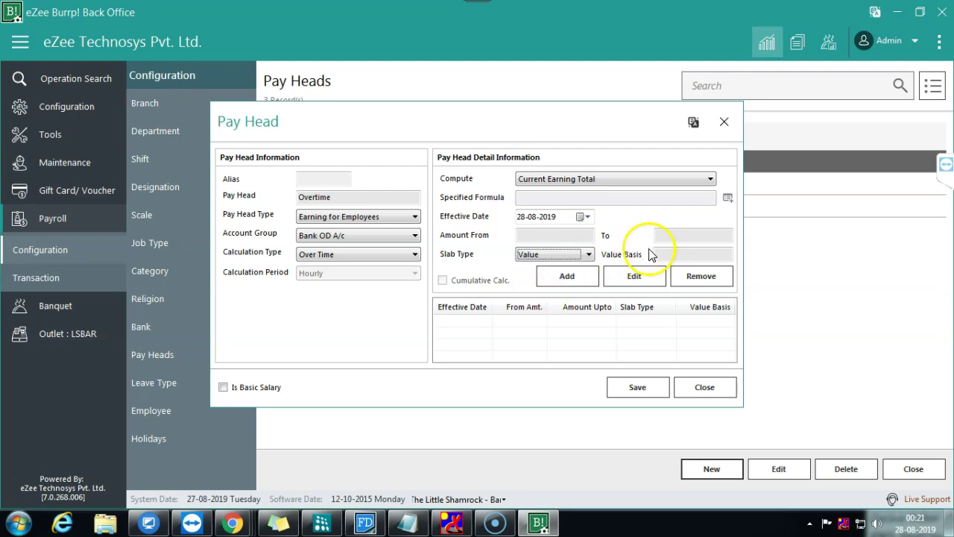
left_click(586, 235)
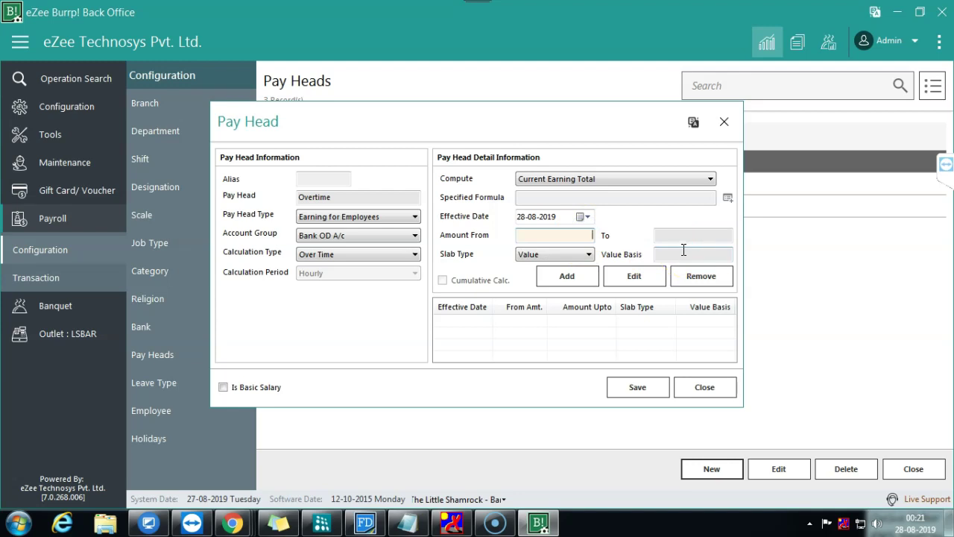
left_click(585, 276)
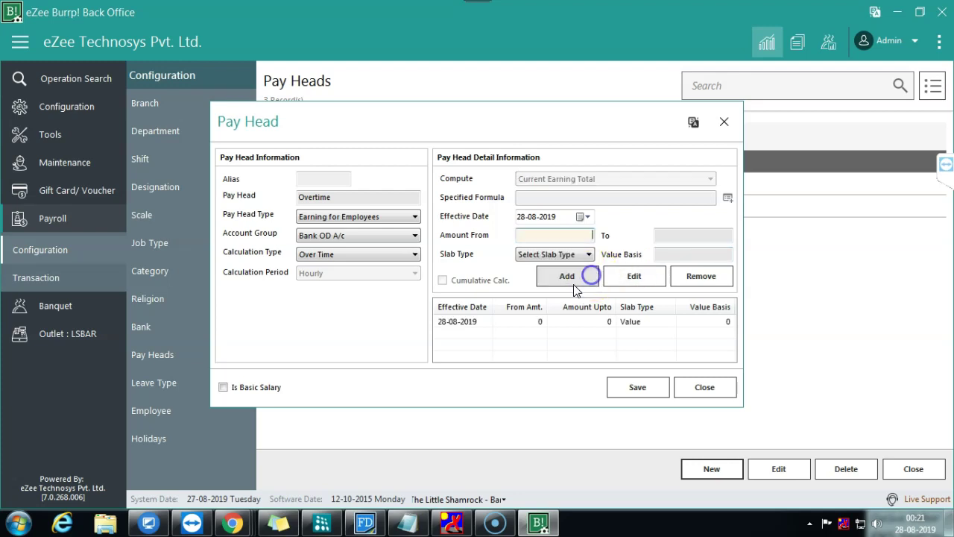
Step: Add a slab from 3000 to 3500 with a value basis of 3000
left_click(507, 322)
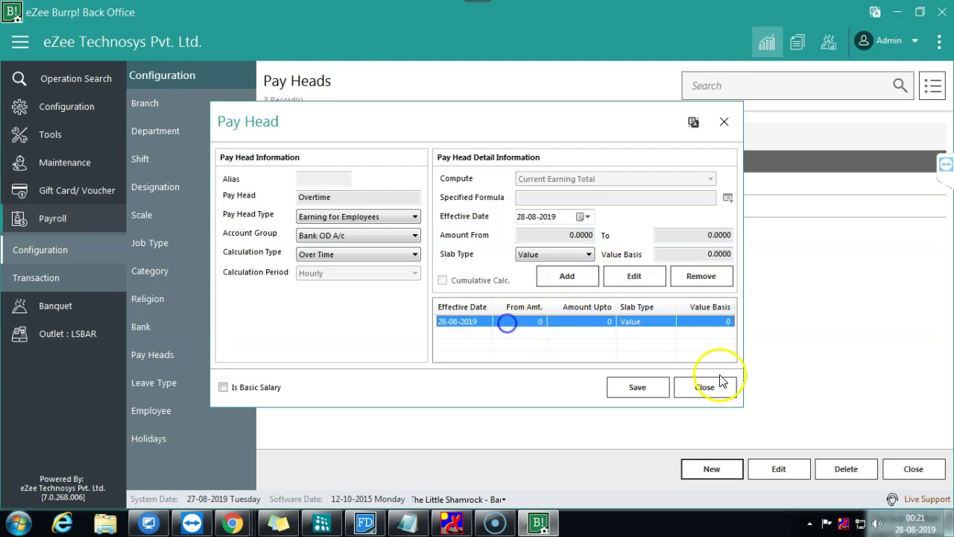
left_click(559, 235)
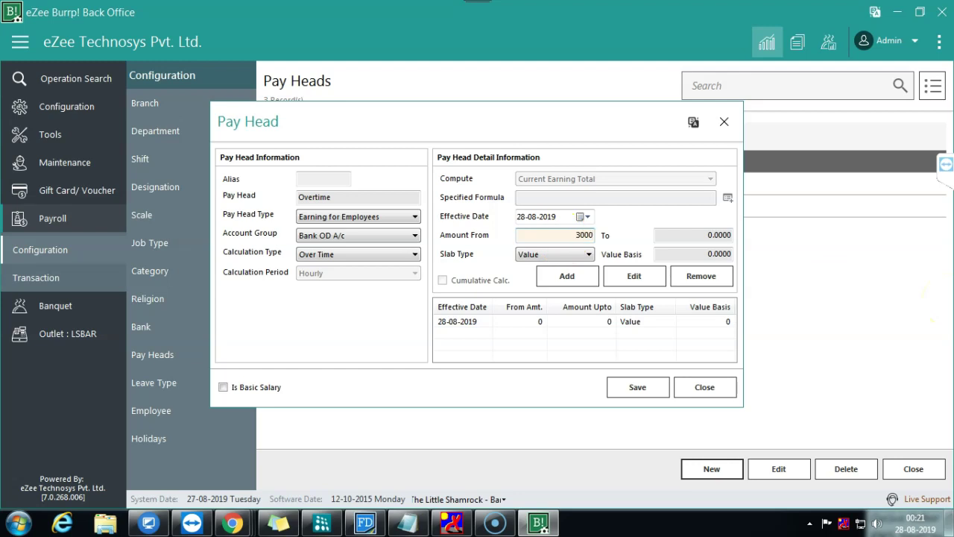
key("Tab")
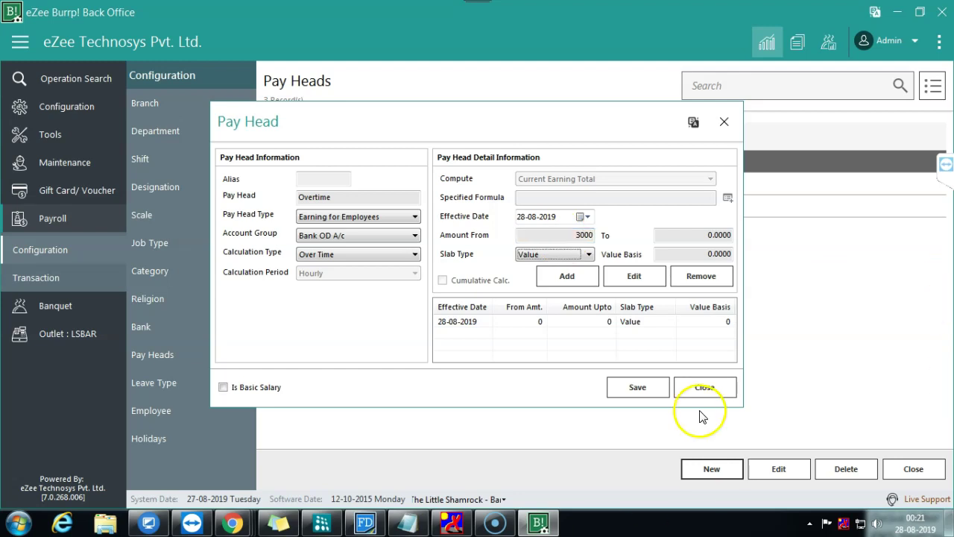
left_click(721, 236)
type("35")
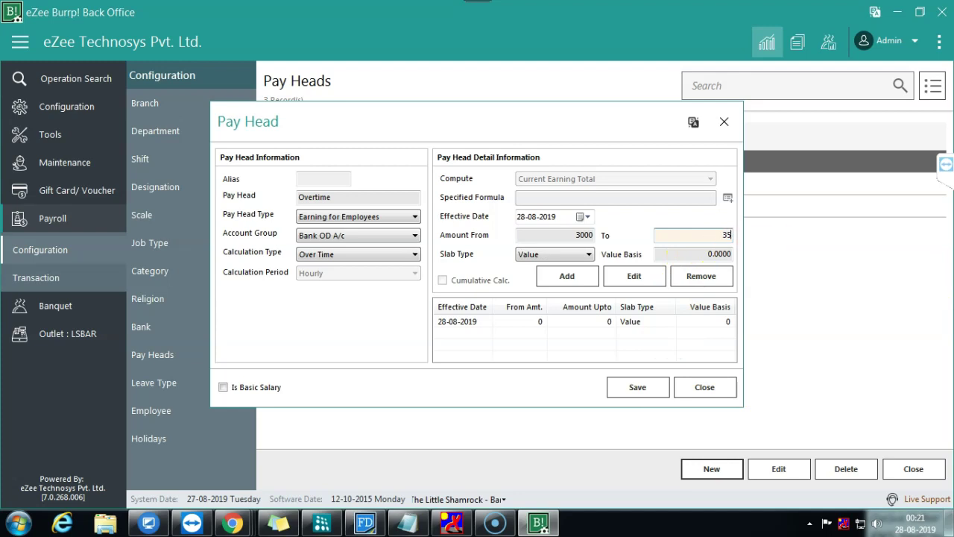
key("Tab")
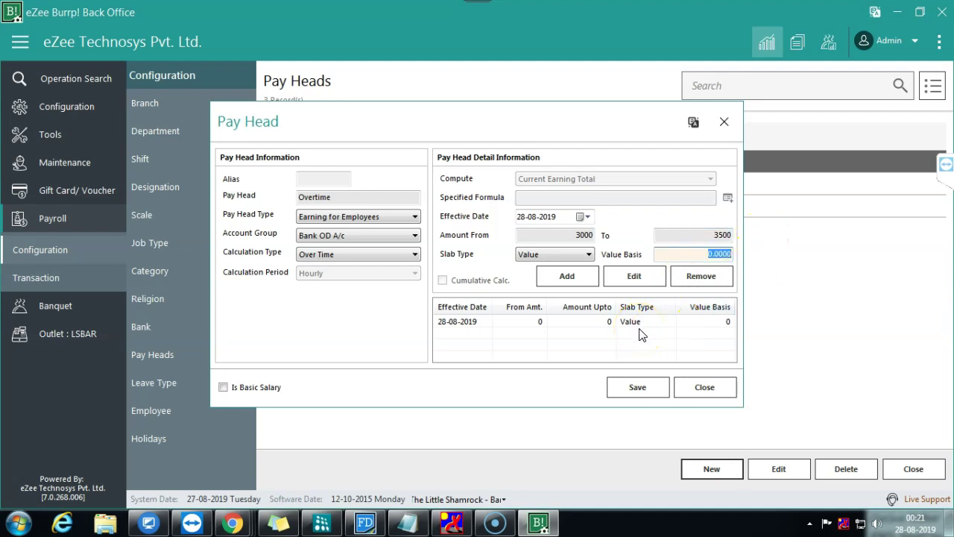
left_click(551, 277)
Step: Remove the empty 0–0 slab row, leaving the 3000–3500 slab
left_click(555, 336)
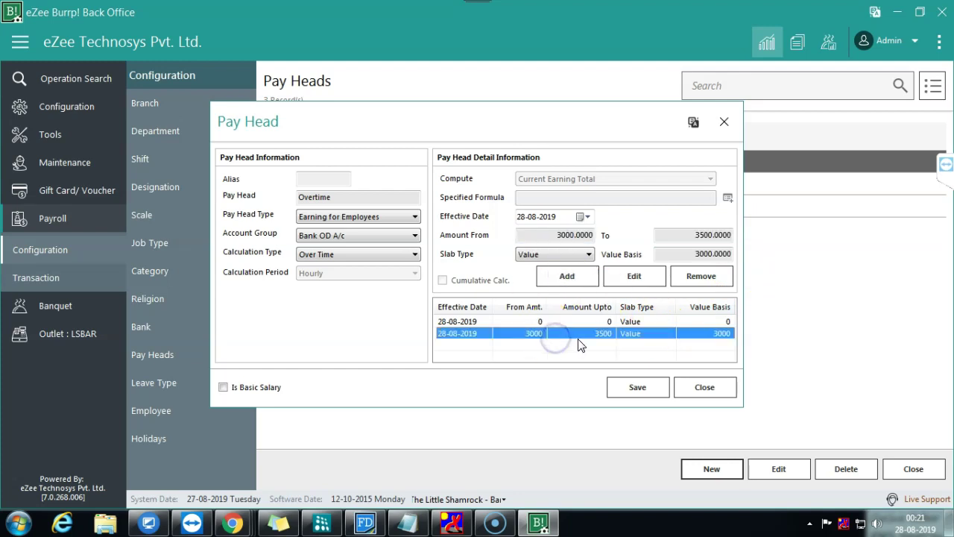
left_click(590, 321)
left_click(701, 277)
left_click(613, 323)
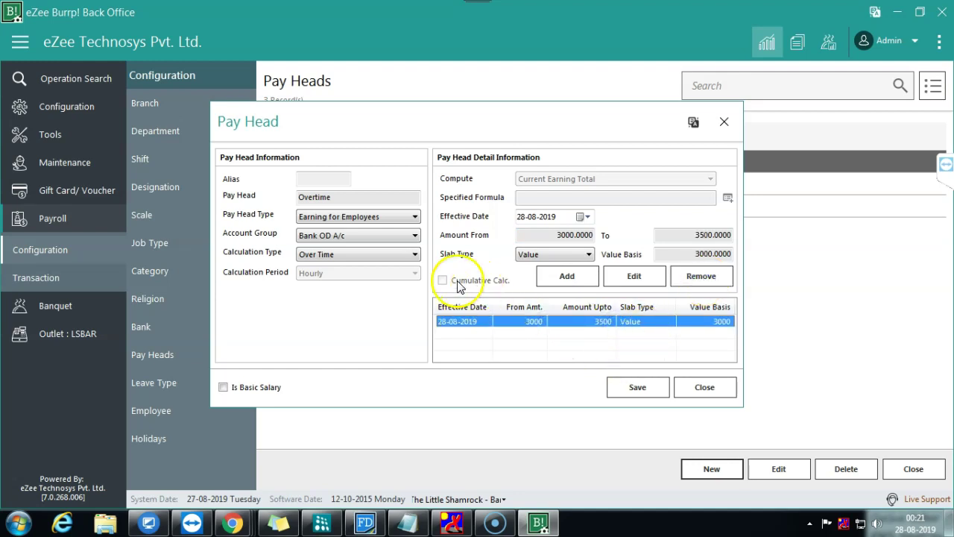
Step: Remove the remaining 3000–3500 slab row and switch the slab type to Percentage
left_click(685, 280)
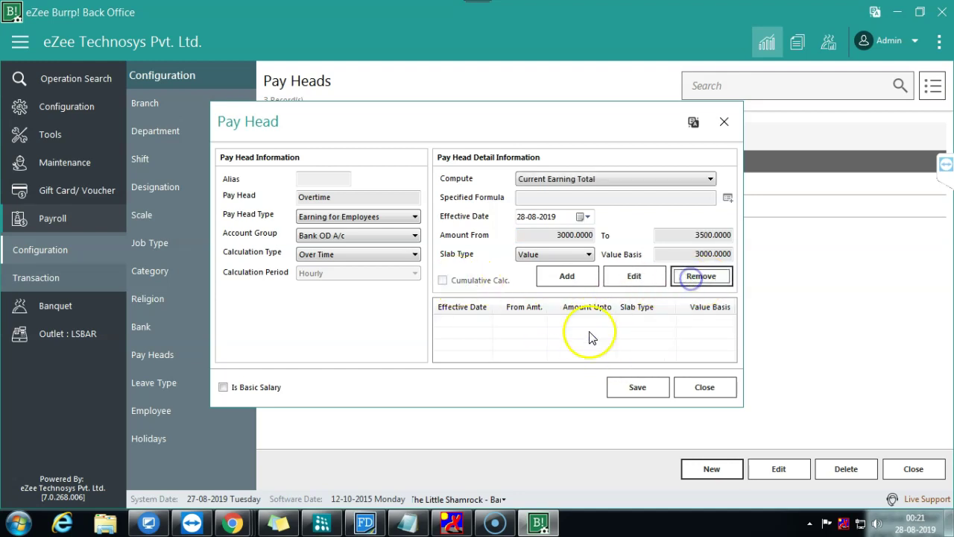
left_click(558, 254)
left_click(559, 254)
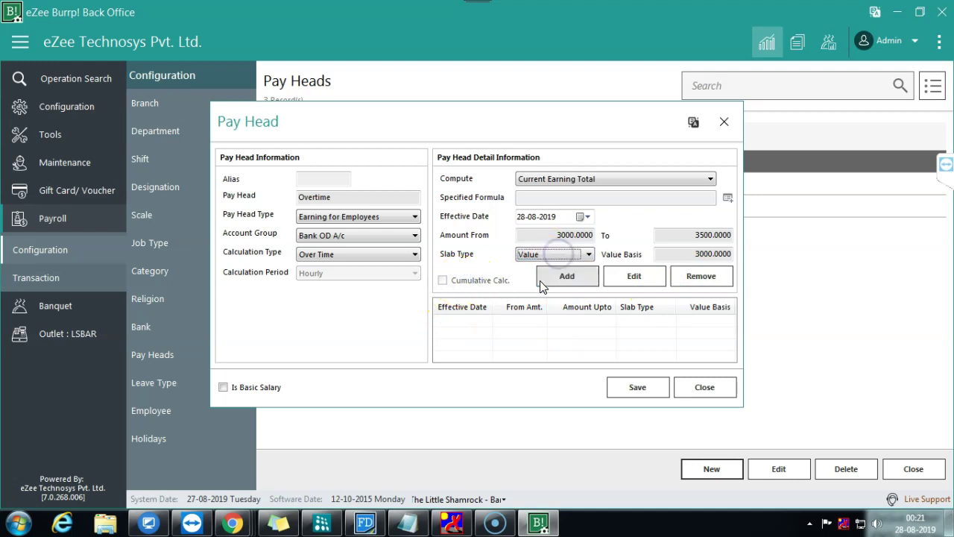
left_click(563, 258)
left_click(552, 272)
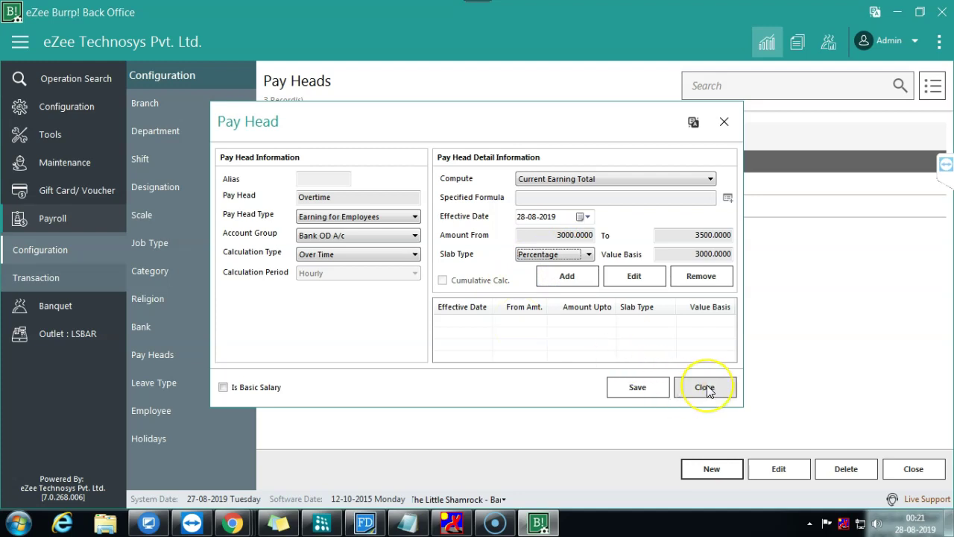
left_click(585, 255)
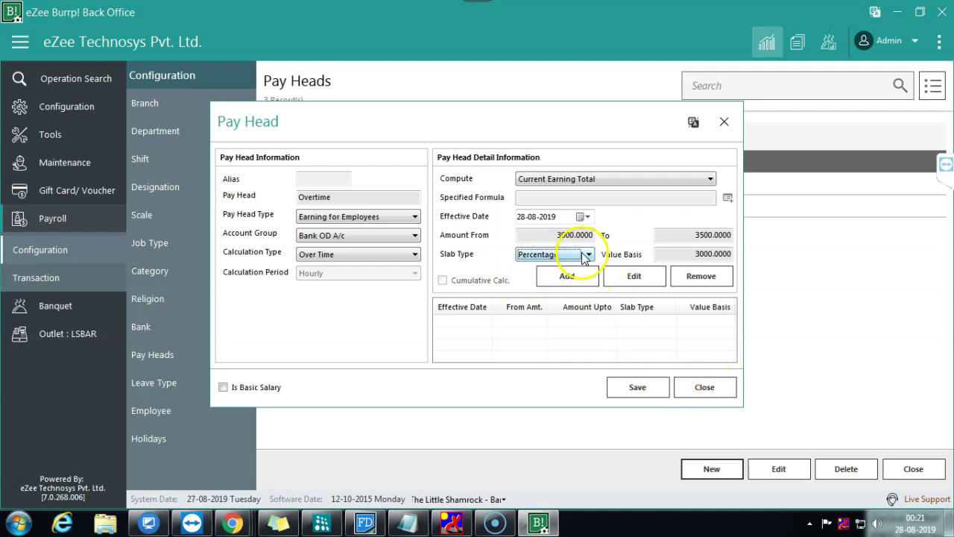
left_click(583, 255)
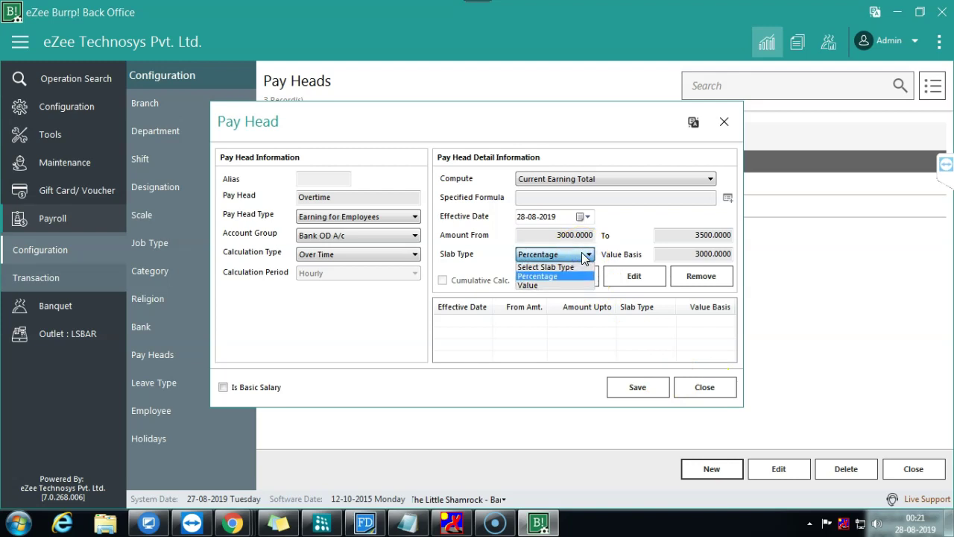
left_click(581, 252)
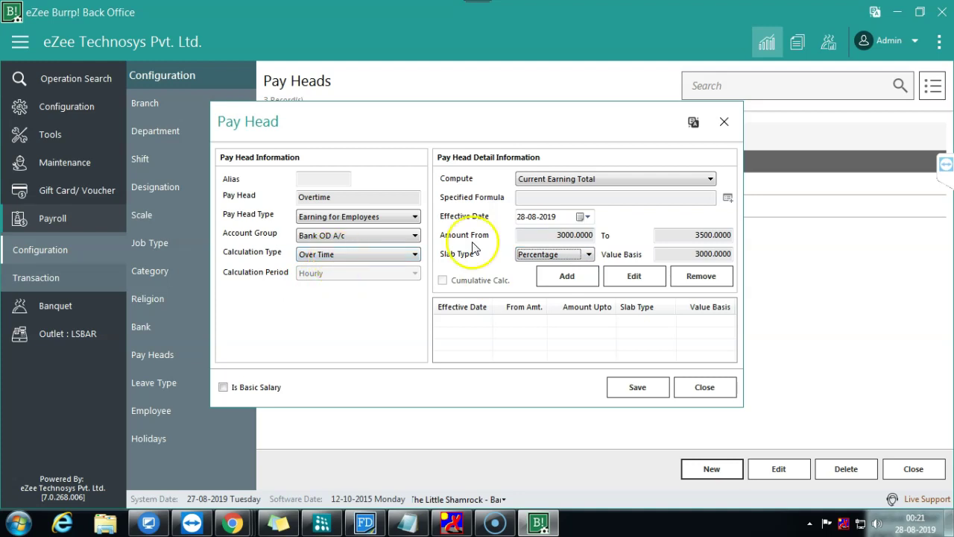
Step: Check the Current Earning Total basis and 3000/3500/3000 values, then set slab type back to Value
left_click(659, 181)
left_click(659, 180)
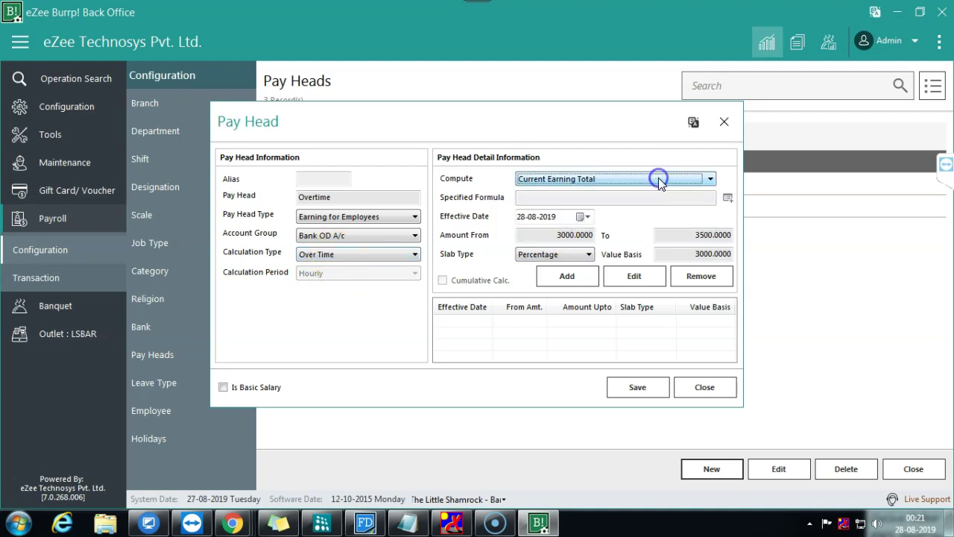
left_click(628, 234)
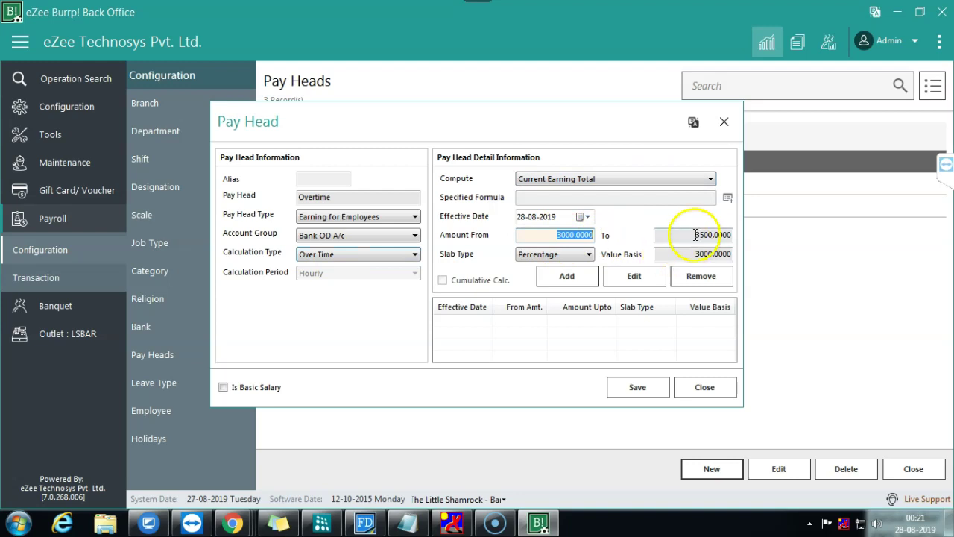
left_click(726, 229)
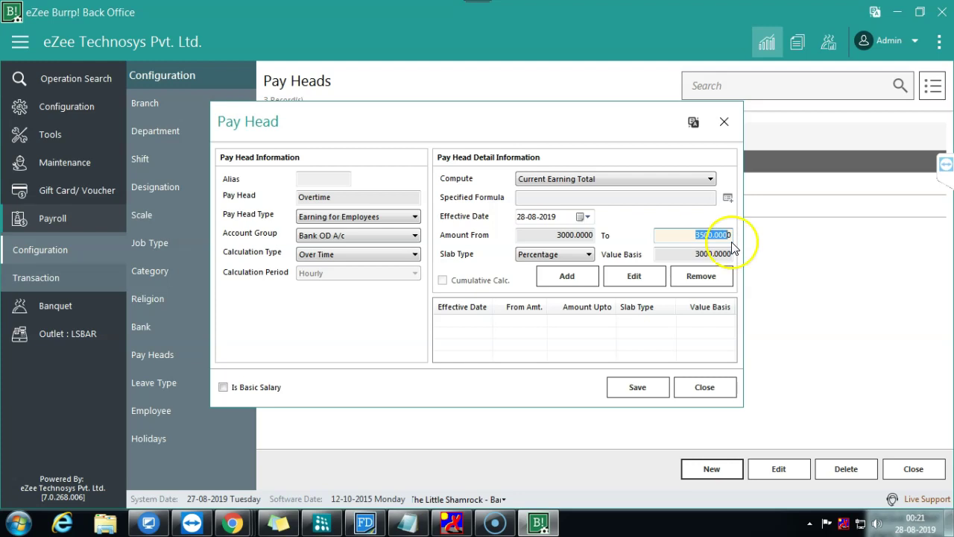
left_click(719, 254)
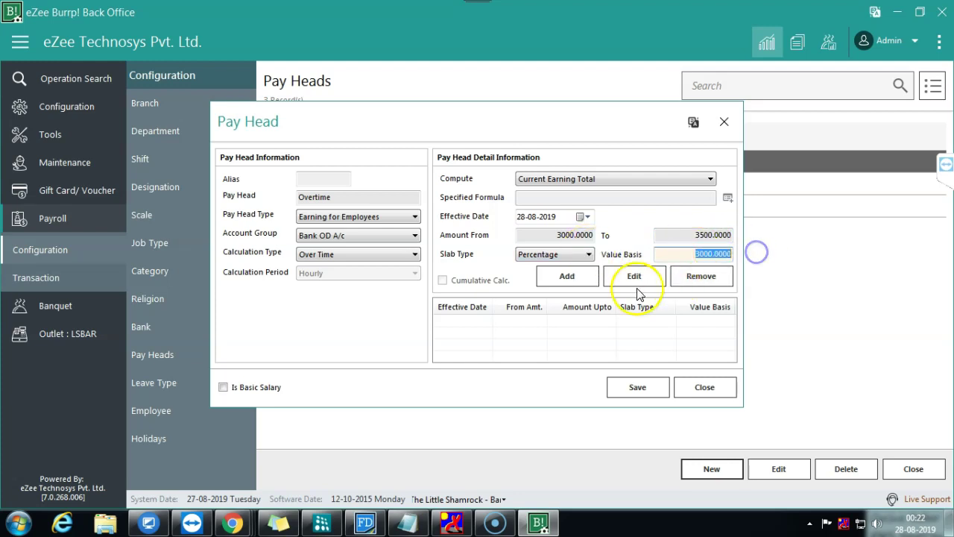
left_click(567, 254)
left_click(551, 285)
left_click(554, 254)
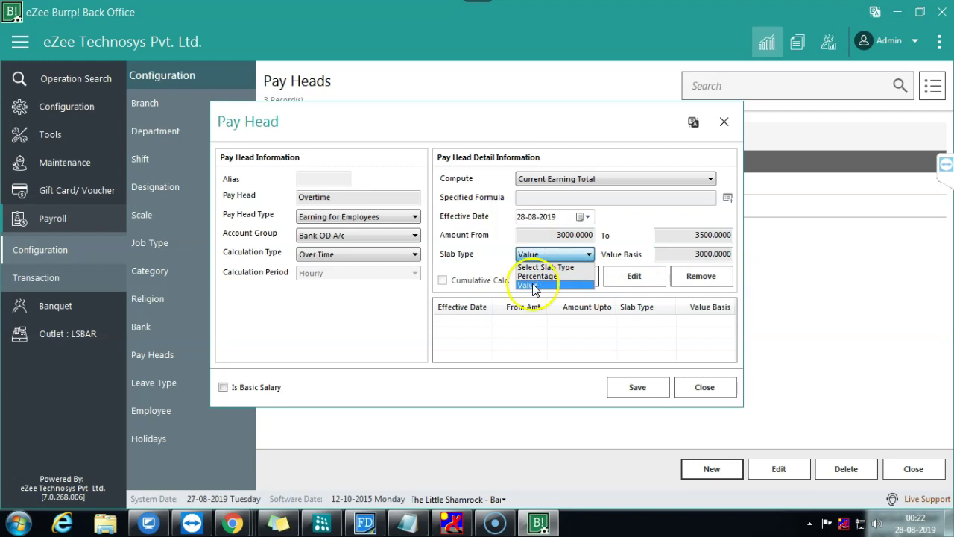
left_click(534, 286)
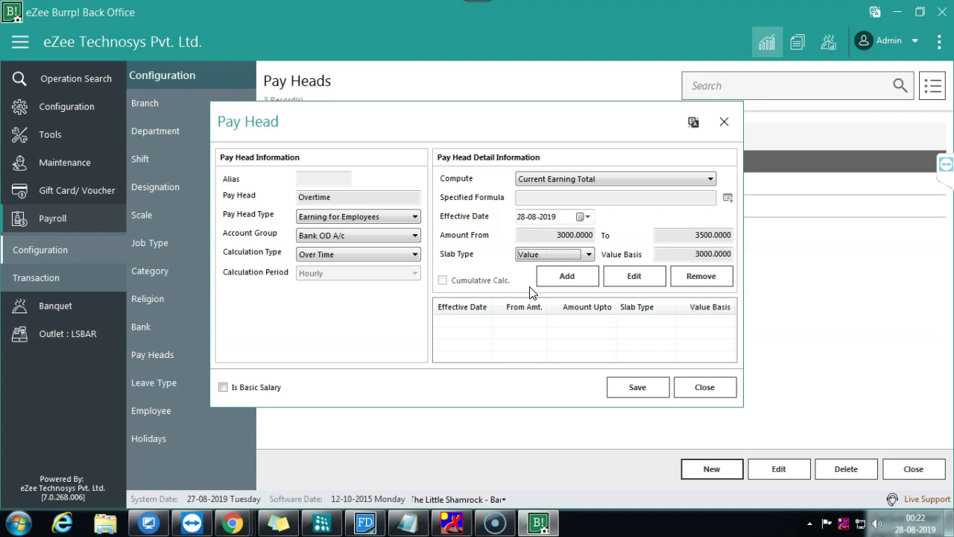
Step: Close the Overtime pay head and open the first employee's payment details, cancelling a trial August entry
left_click(701, 389)
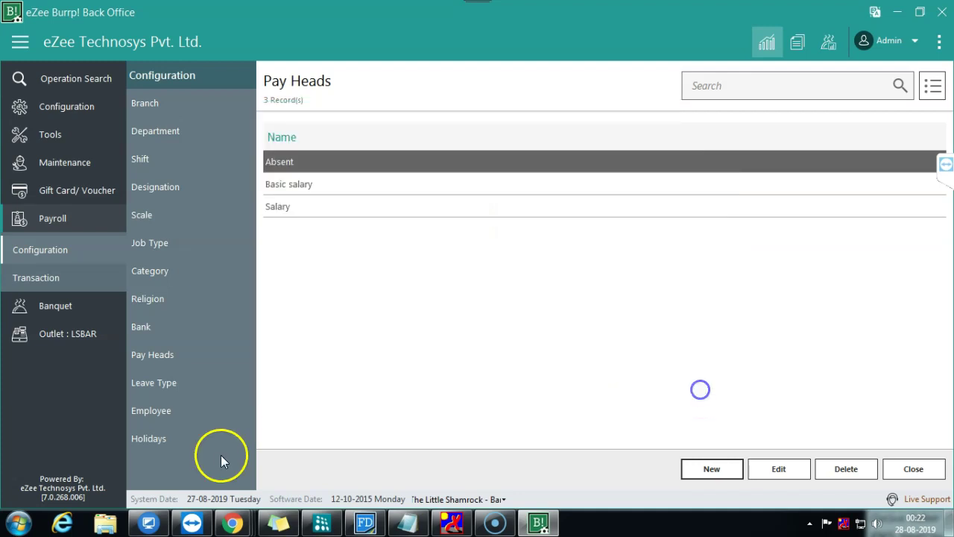
left_click(166, 419)
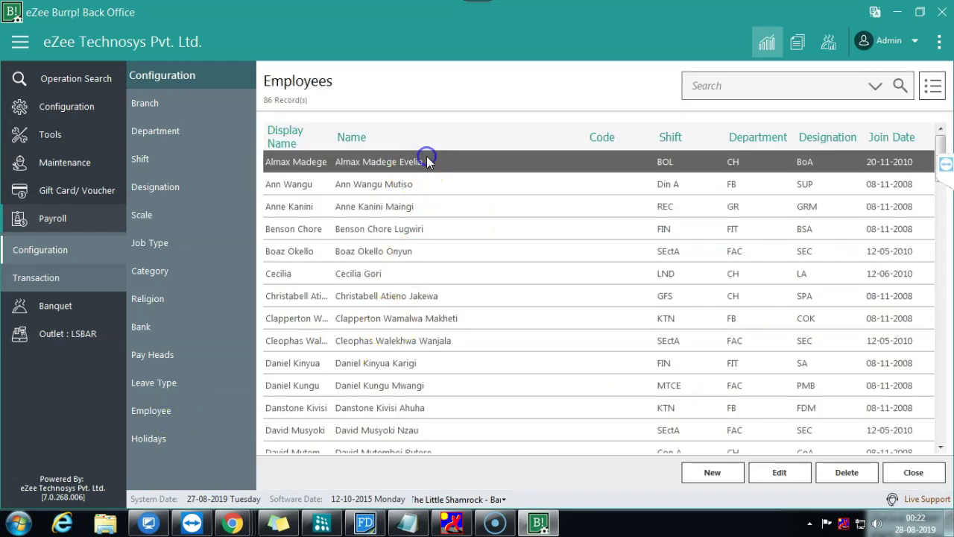
left_click(779, 472)
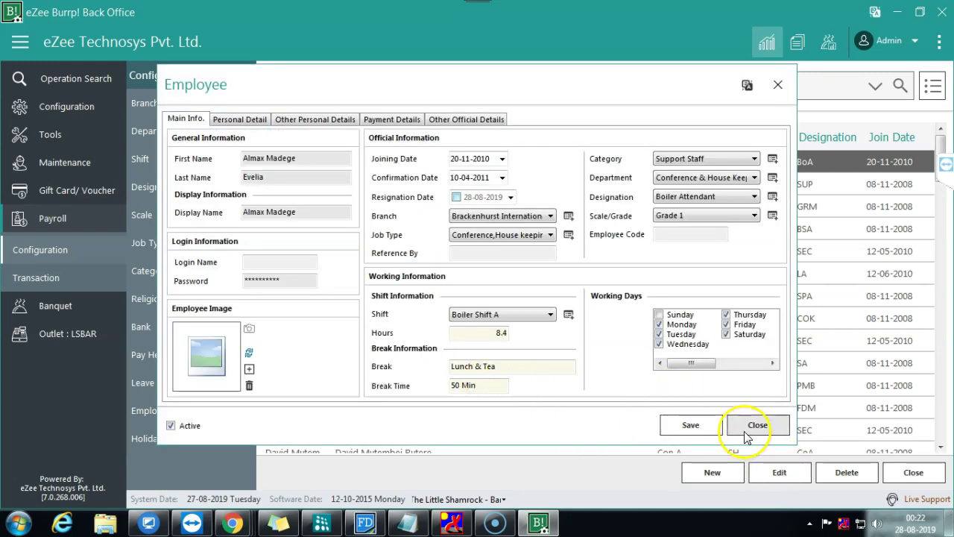
left_click(390, 119)
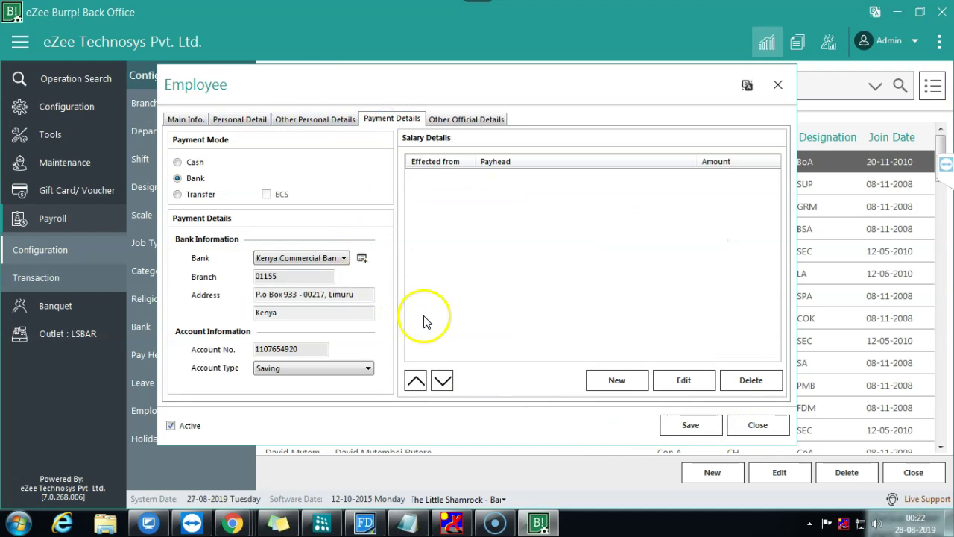
left_click(619, 379)
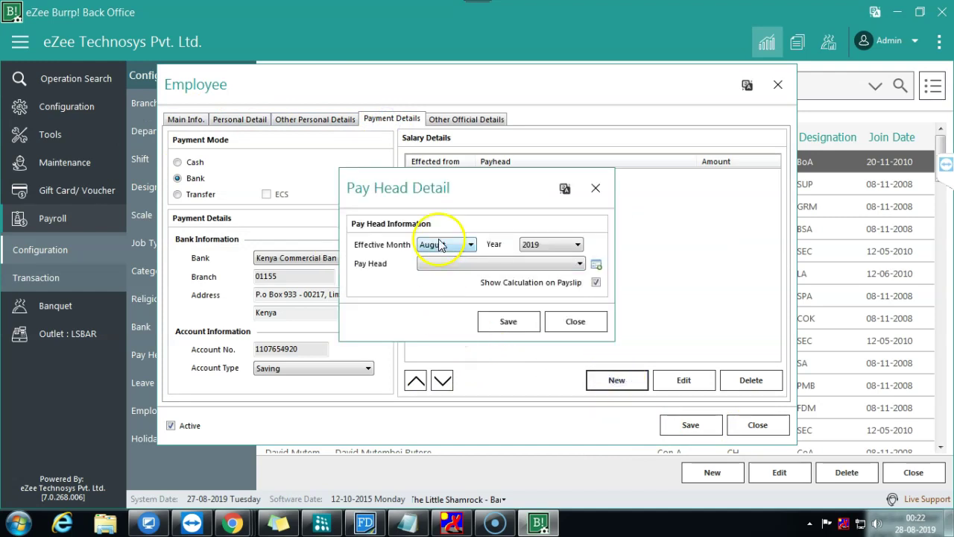
left_click(456, 261)
left_click(455, 249)
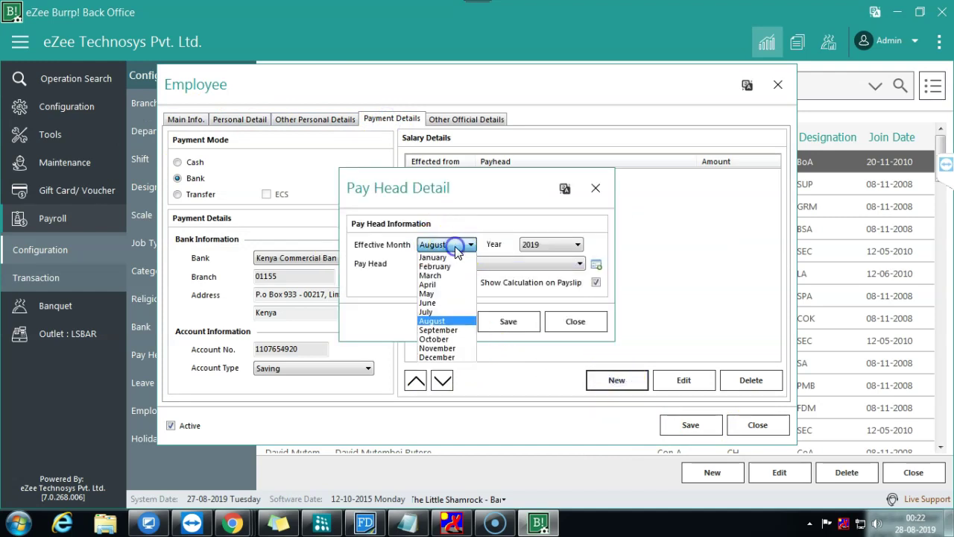
left_click(455, 249)
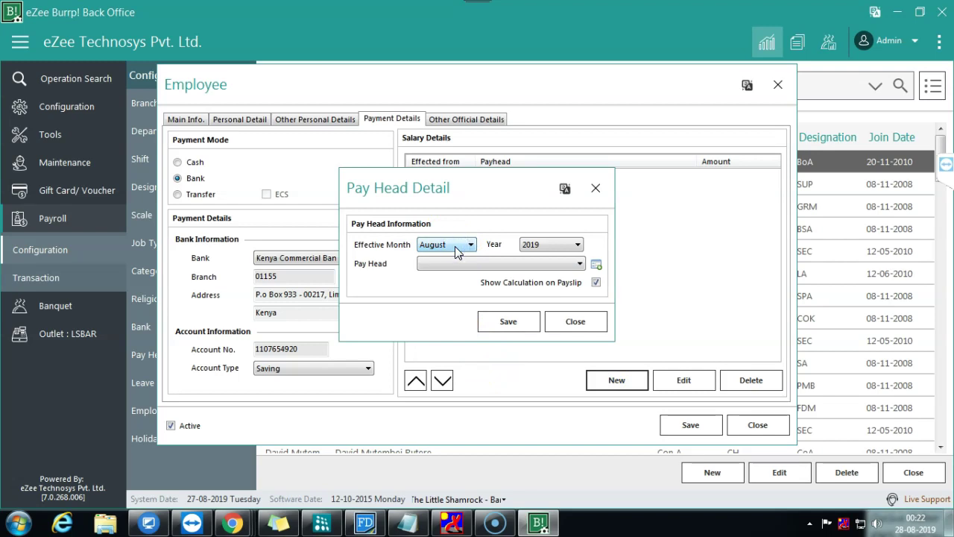
left_click(573, 320)
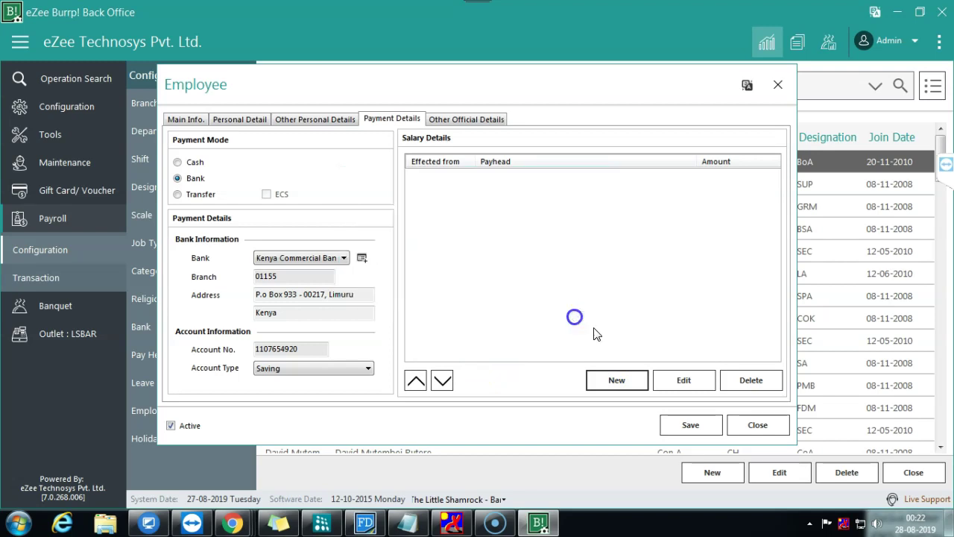
Step: Reopen the first employee's payment details and add Basic salary as a pay head
left_click(768, 428)
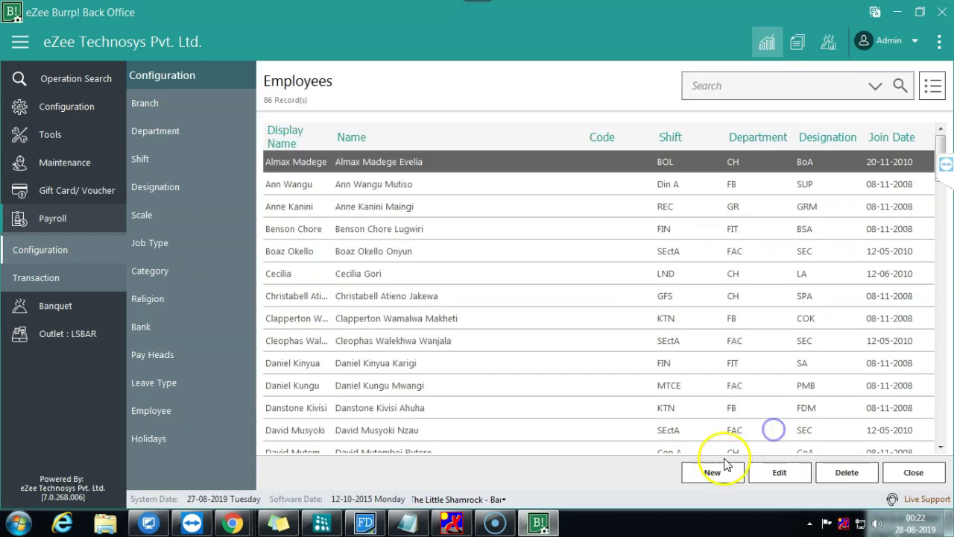
left_click(782, 474)
left_click(389, 119)
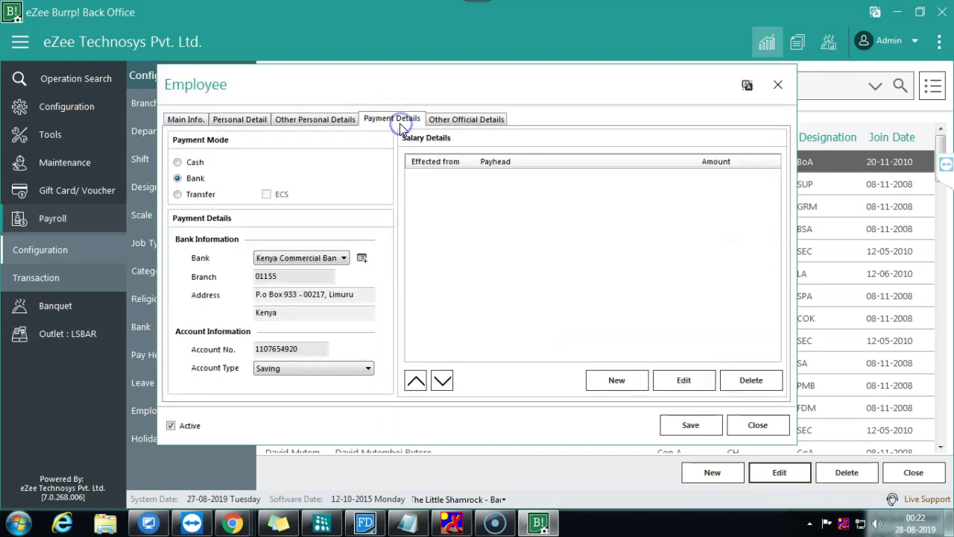
left_click(619, 382)
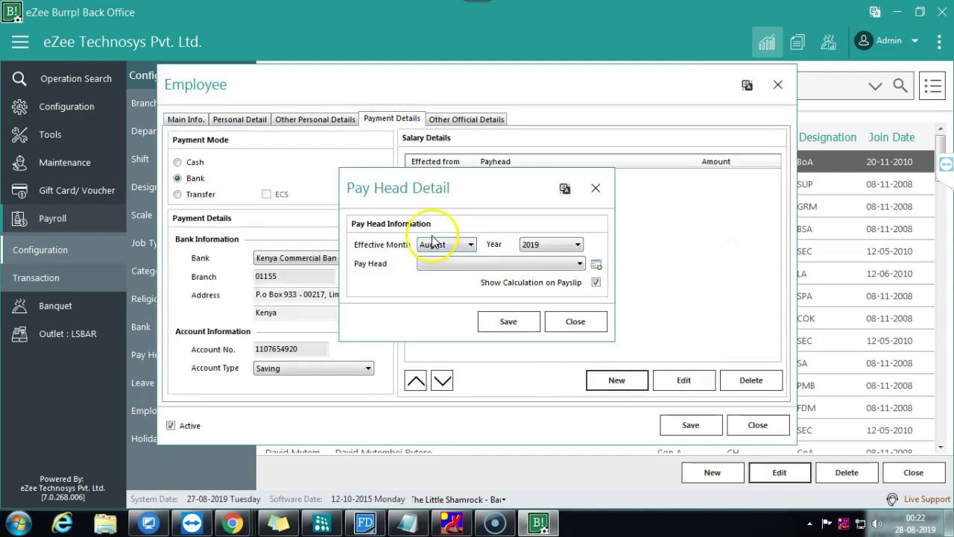
left_click(458, 263)
left_click(440, 294)
left_click(497, 325)
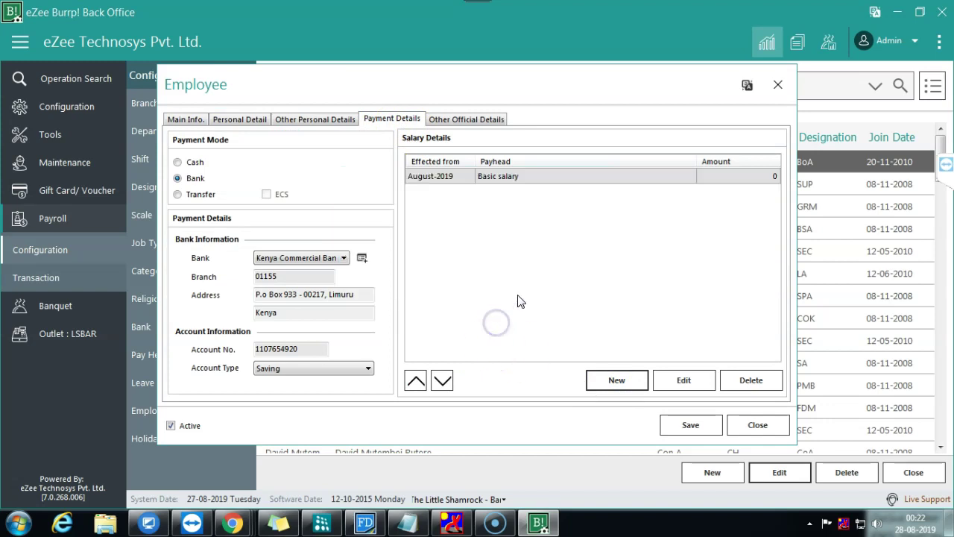
Step: Add the Salary and Absent pay heads to the employee as well
left_click(613, 382)
left_click(456, 264)
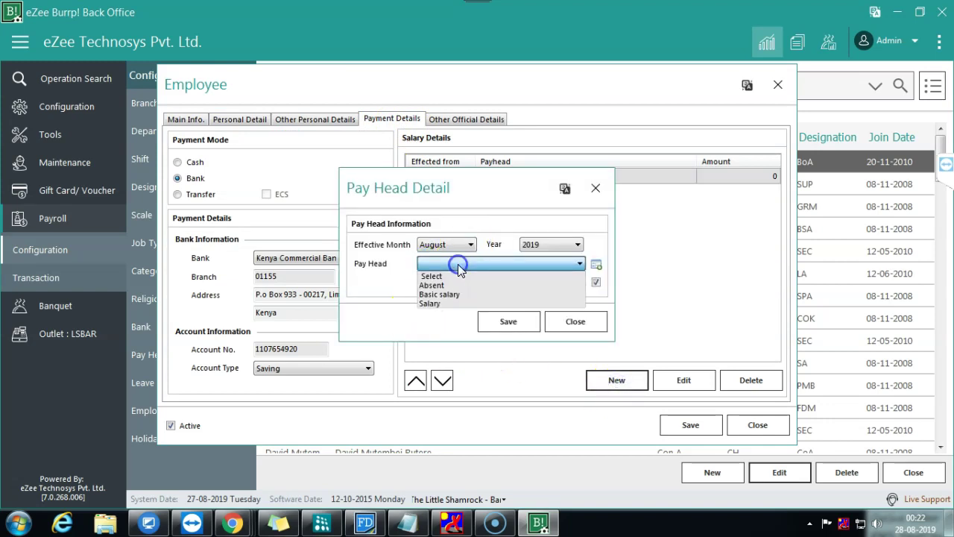
left_click(444, 305)
left_click(499, 323)
left_click(627, 382)
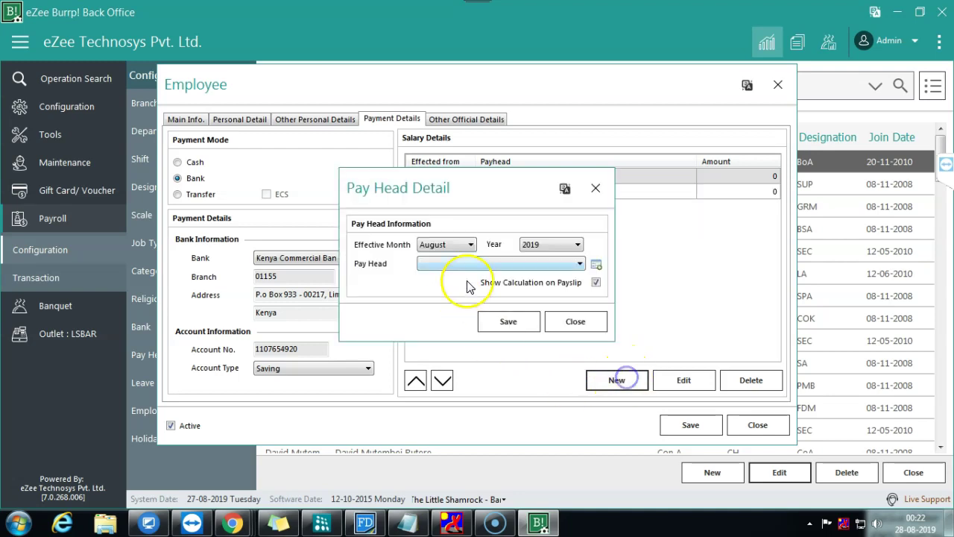
left_click(472, 263)
left_click(445, 284)
left_click(494, 321)
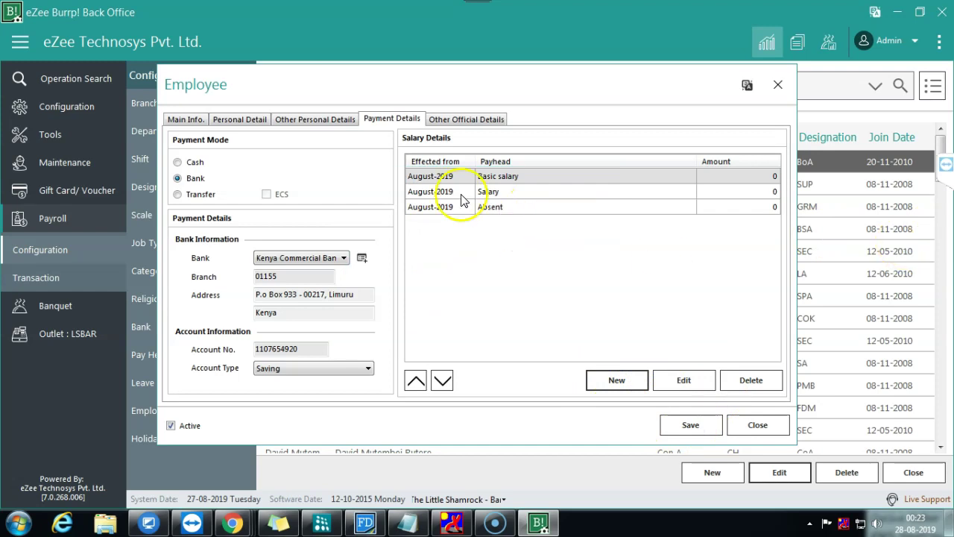
Step: Dismiss the date error and set the joining date in Main Info. to 1 January 2010
left_click(684, 425)
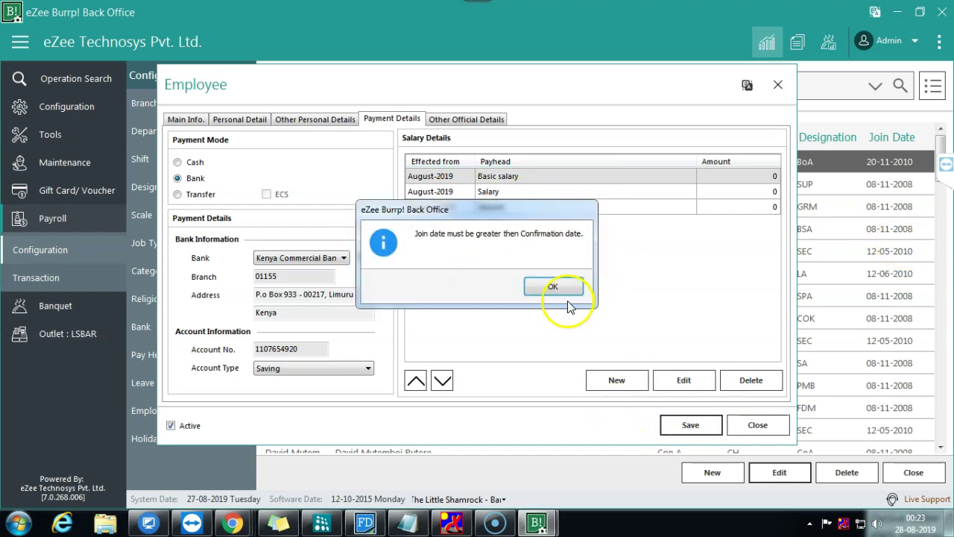
left_click(544, 284)
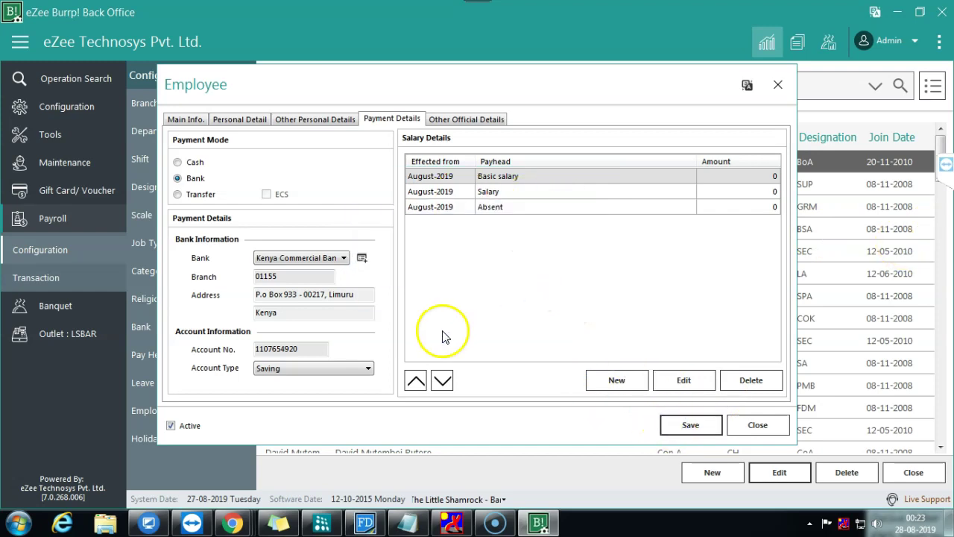
left_click(191, 124)
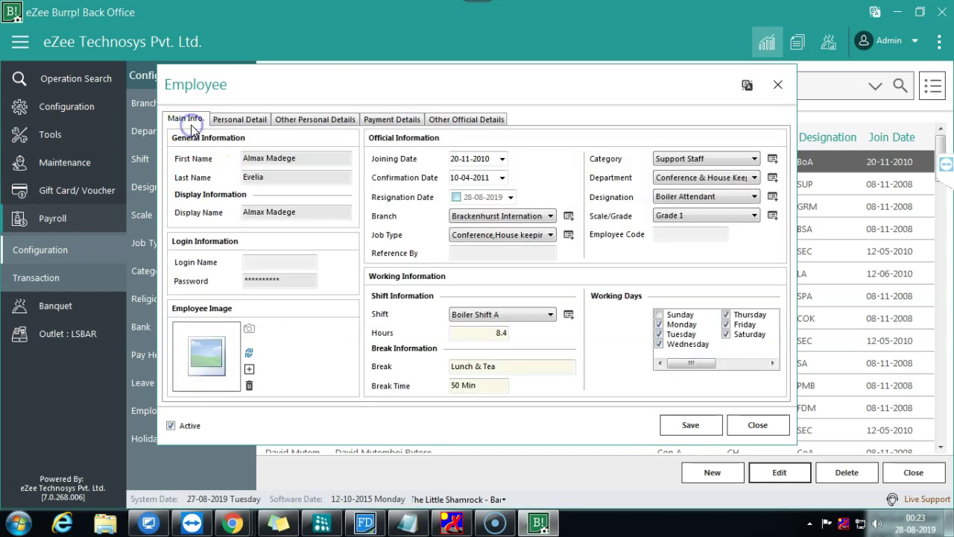
left_click(503, 158)
left_click(518, 179)
left_click(468, 190)
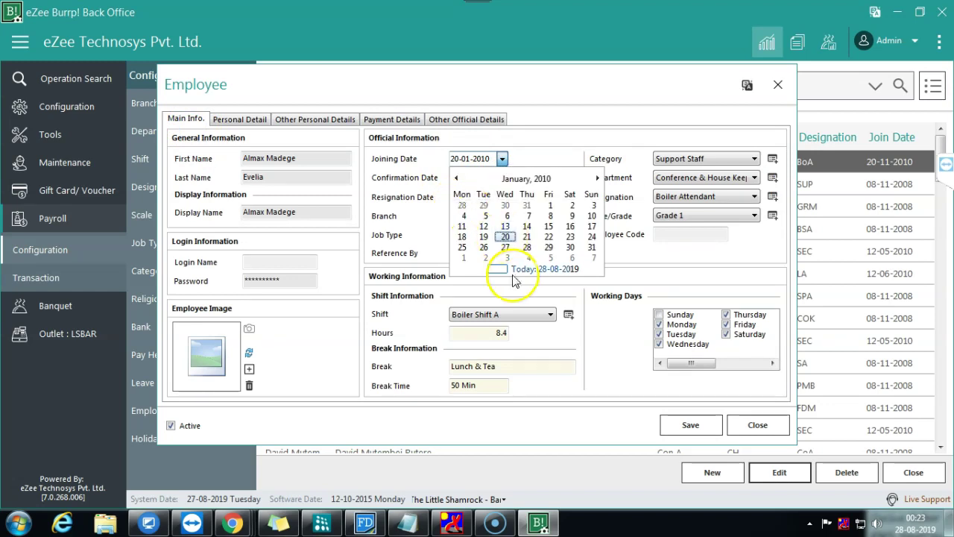
left_click(550, 206)
Step: Retry saving the employee and dismiss the recurring date error
left_click(691, 429)
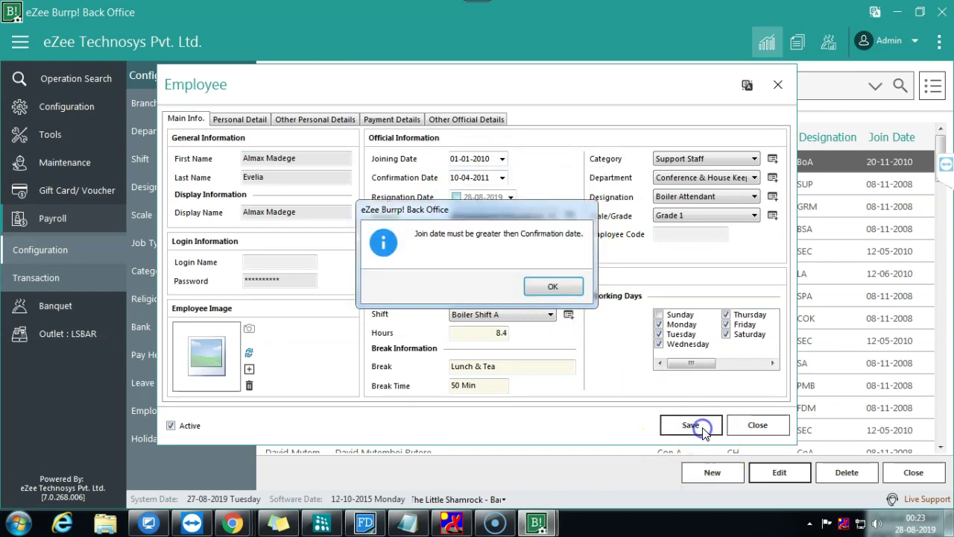
left_click(555, 284)
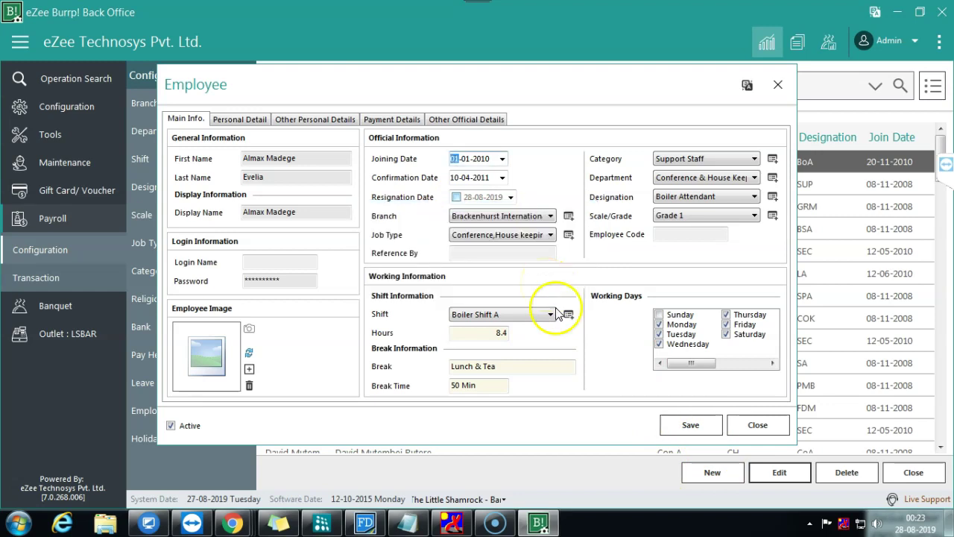
left_click(694, 428)
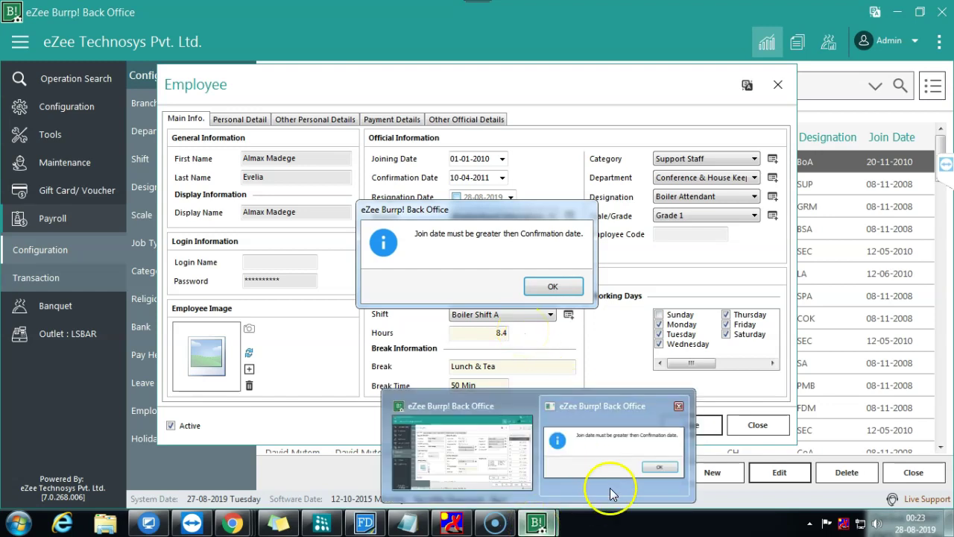
left_click(610, 488)
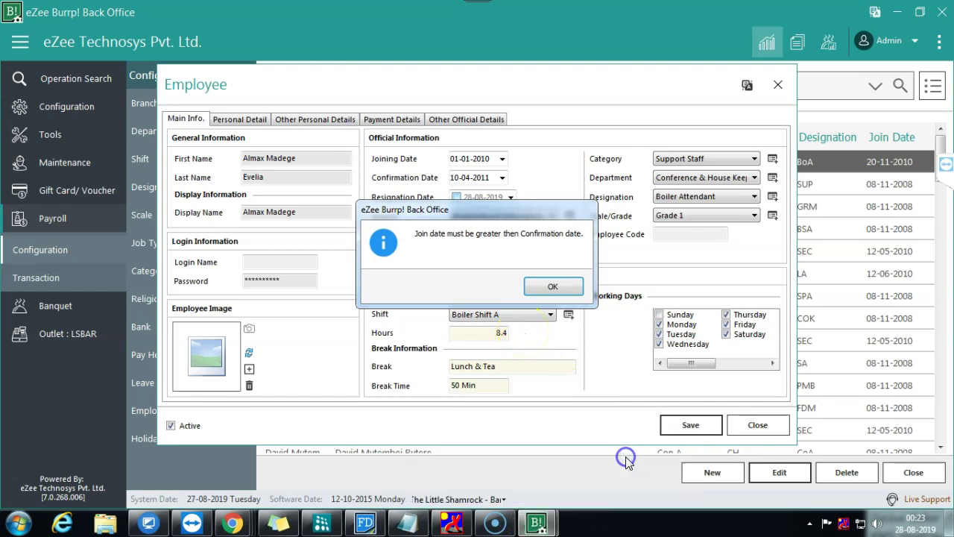
left_click(552, 287)
Step: Change the joining date's year to 2011 (January 2011) in the calendar
left_click(503, 159)
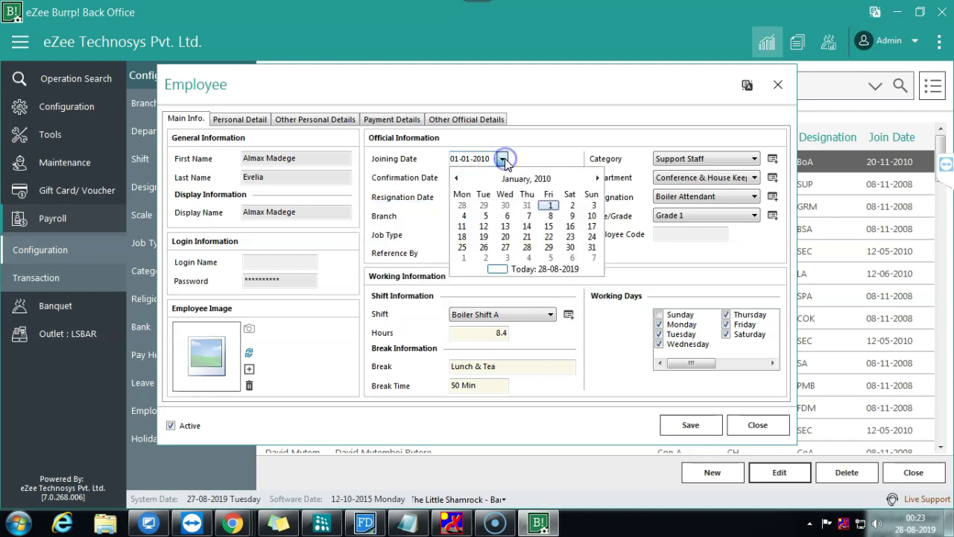
left_click(504, 160)
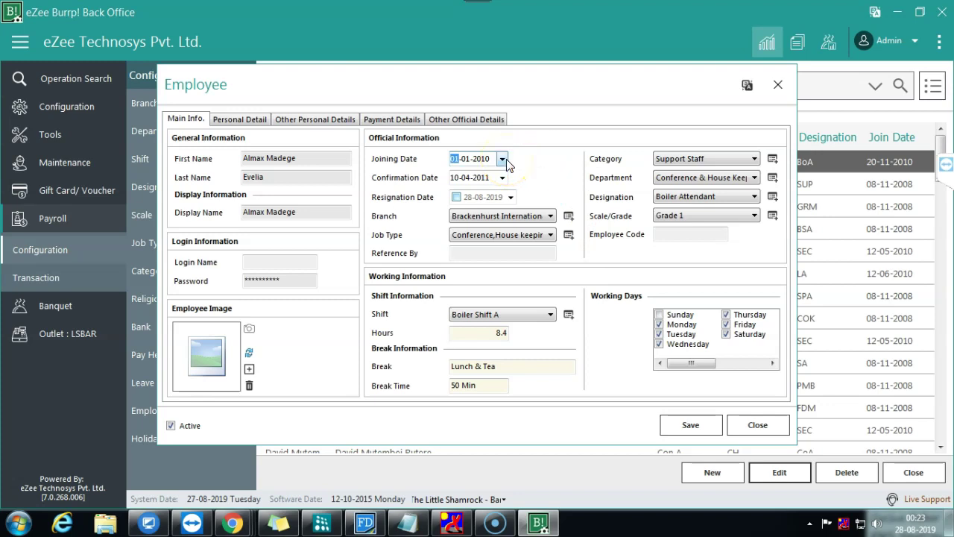
left_click(504, 160)
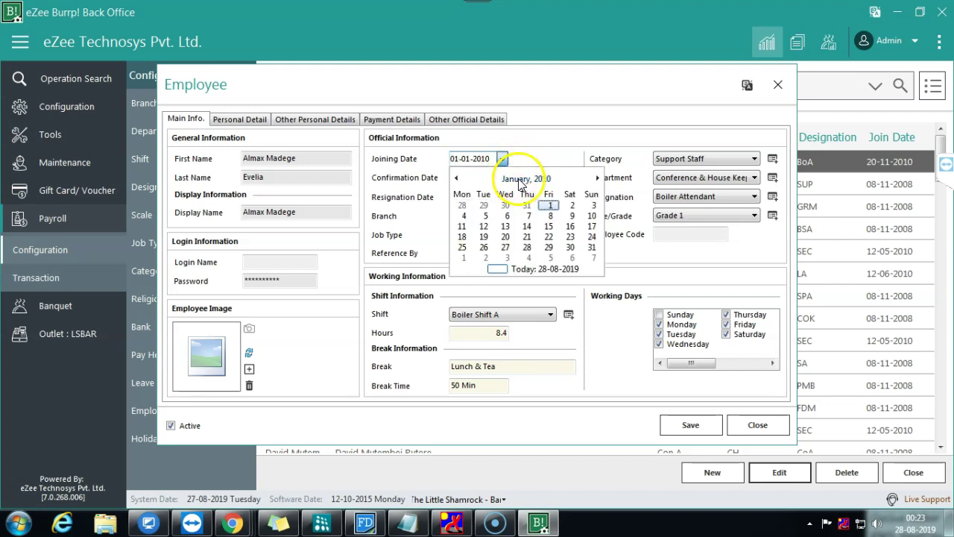
left_click(520, 180)
left_click(526, 179)
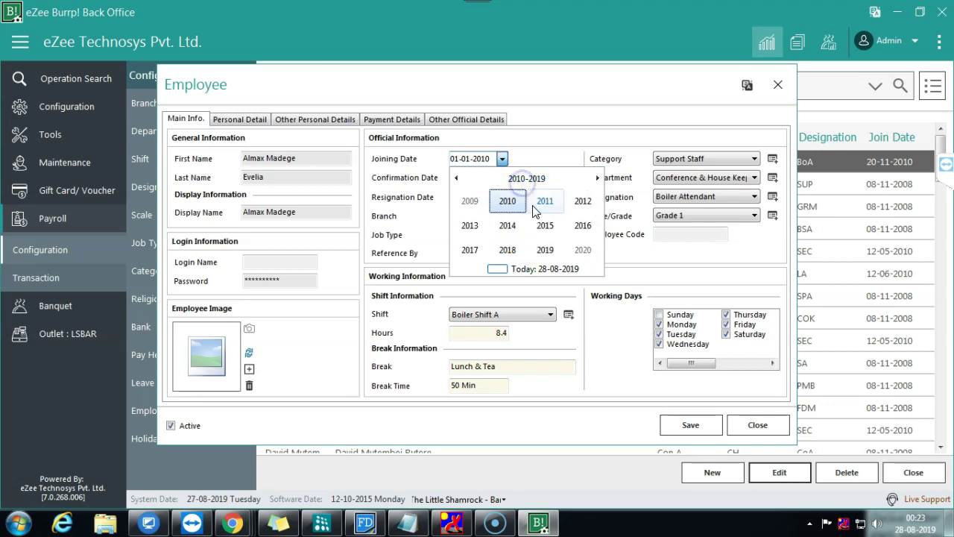
left_click(534, 207)
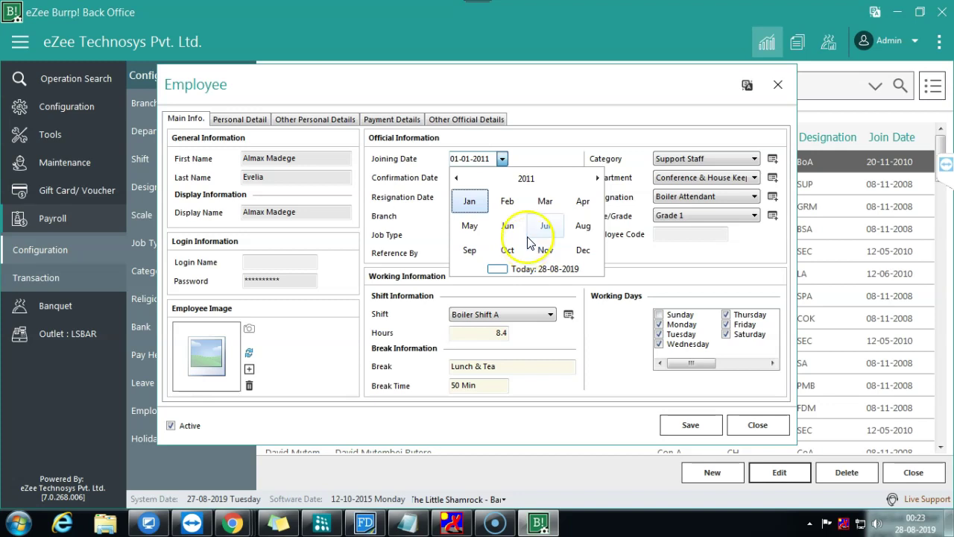
left_click(470, 201)
Step: Set the joining date to 10-04-2011 and save the employee
left_click(502, 159)
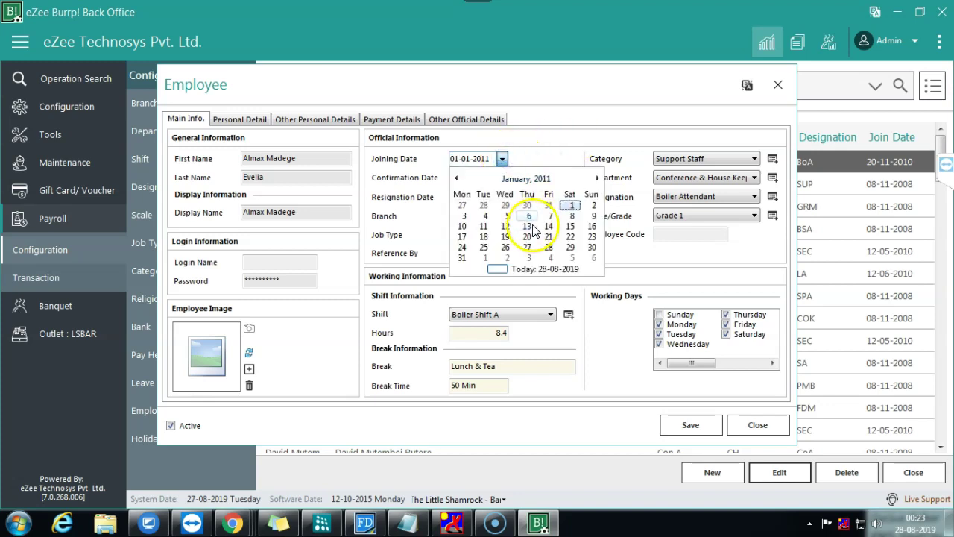
left_click(530, 179)
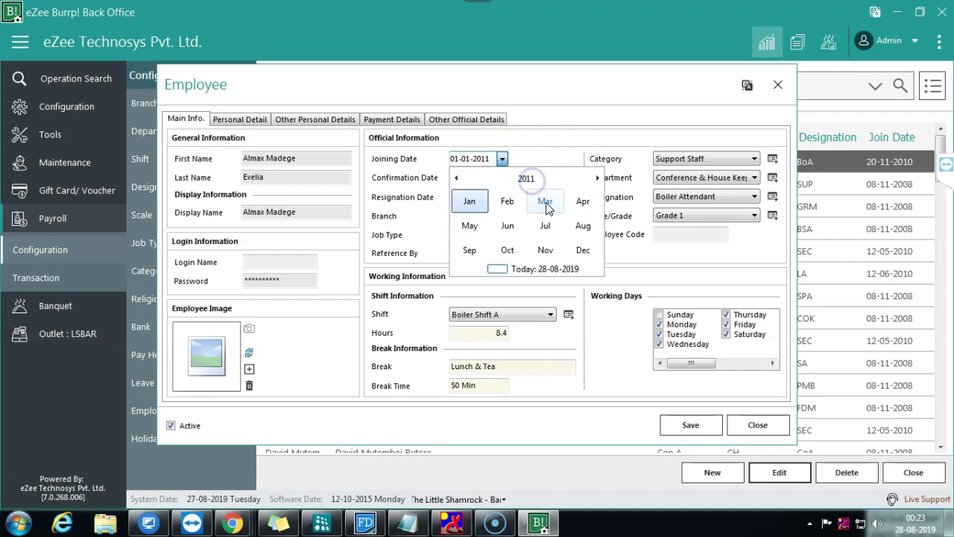
left_click(582, 201)
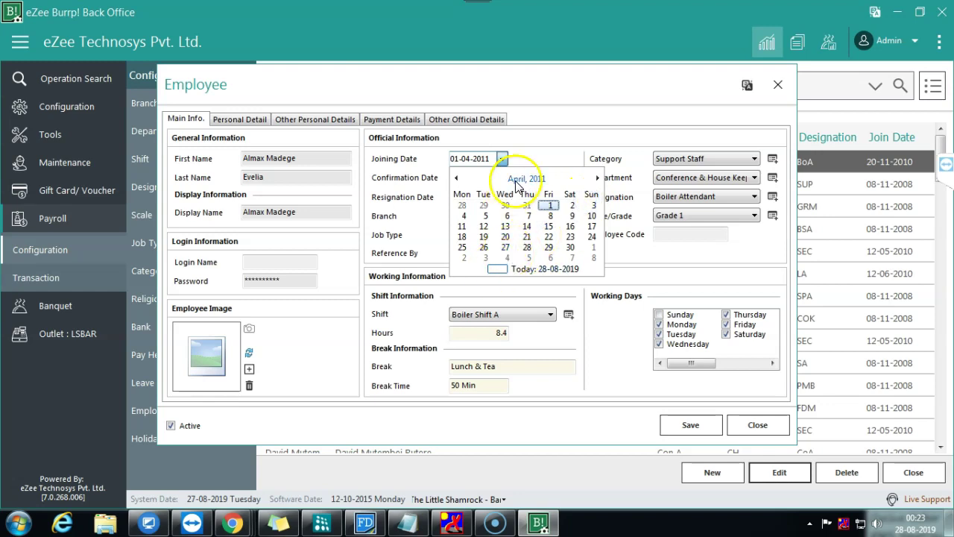
left_click(550, 205)
left_click(503, 159)
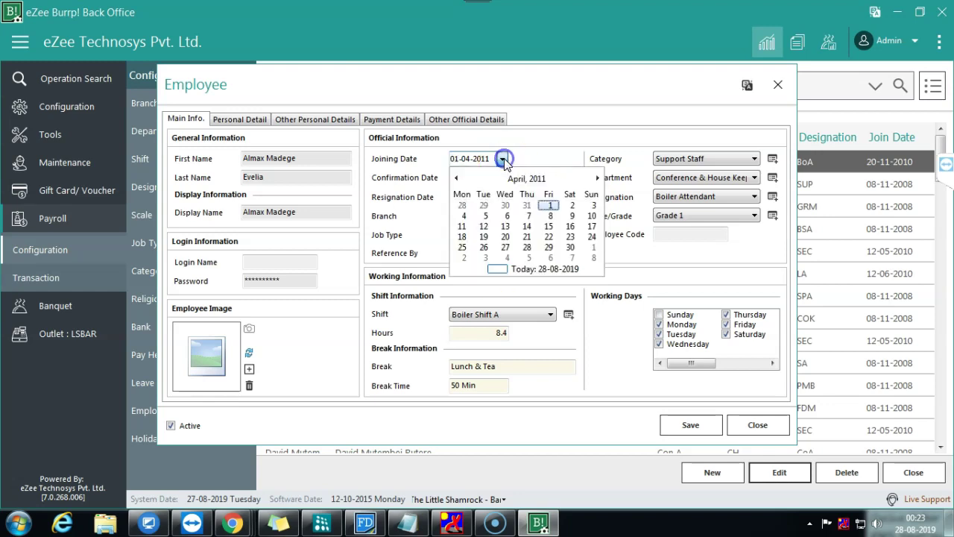
left_click(592, 217)
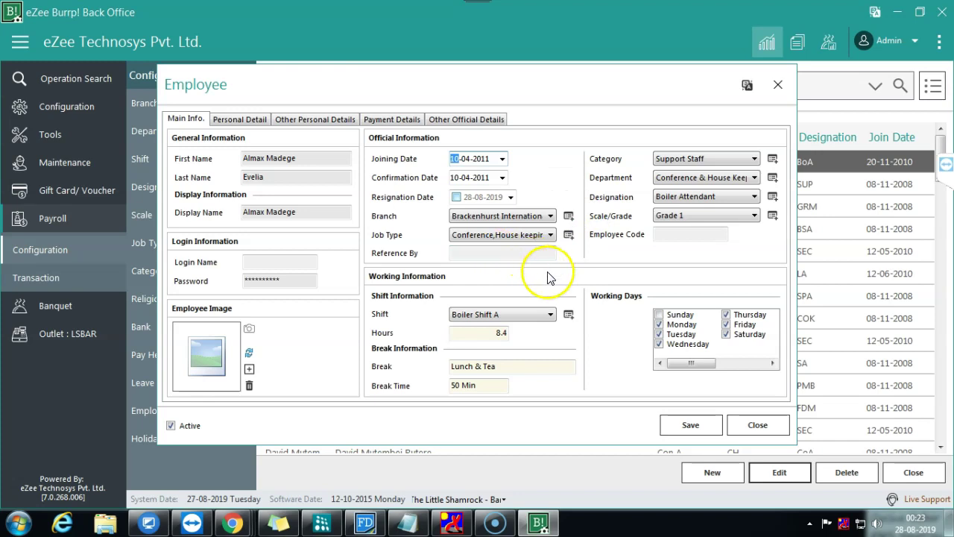
left_click(690, 425)
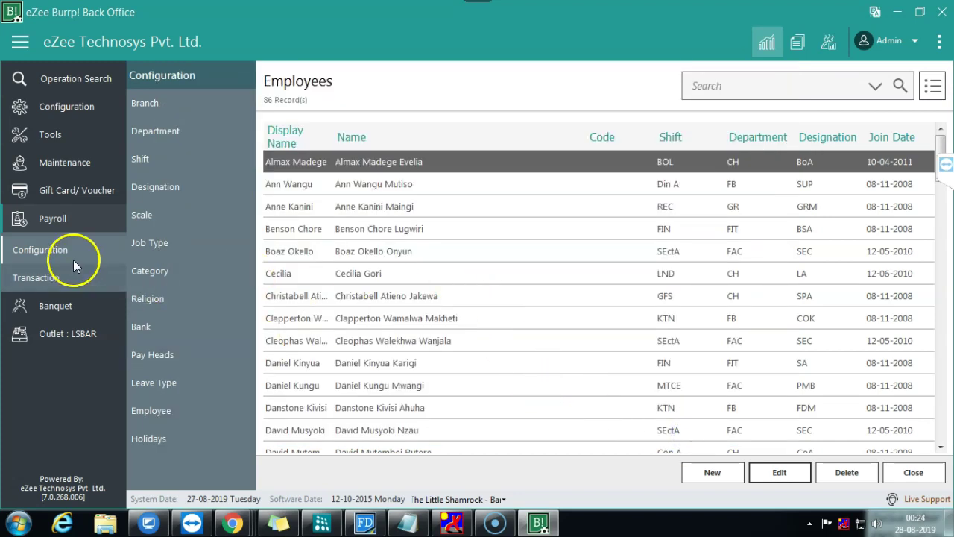
Step: Start a new pay head from the Pay Heads list and name it 'Overtime'
left_click(154, 355)
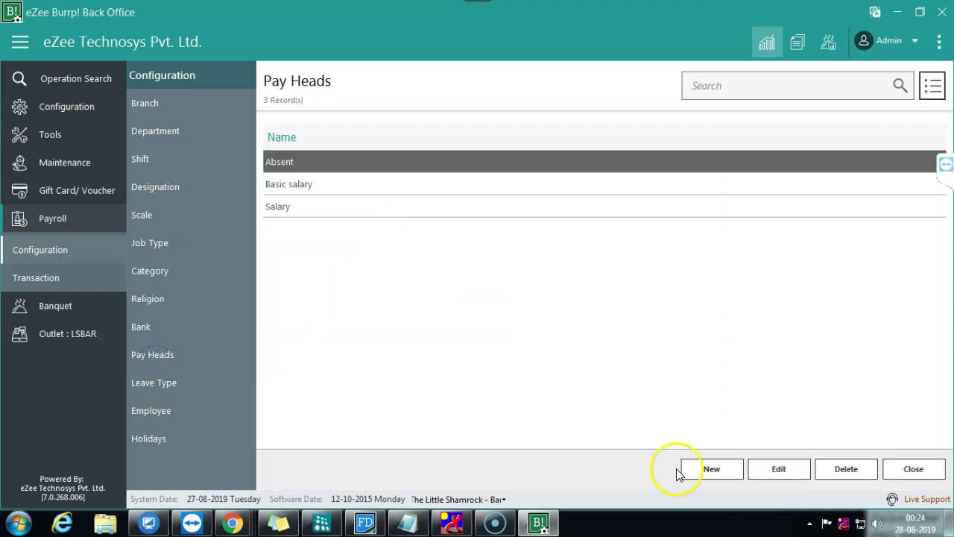
left_click(700, 470)
left_click(383, 196)
type("Overtime")
key("Tab")
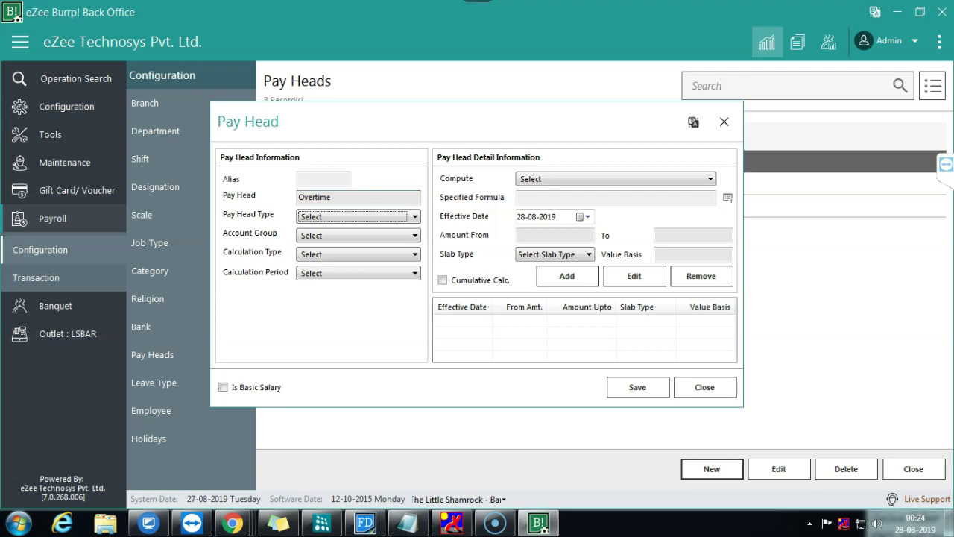
Step: Set it to Earning for Employees, Capital Account group, and Over Time calculation
left_click(351, 222)
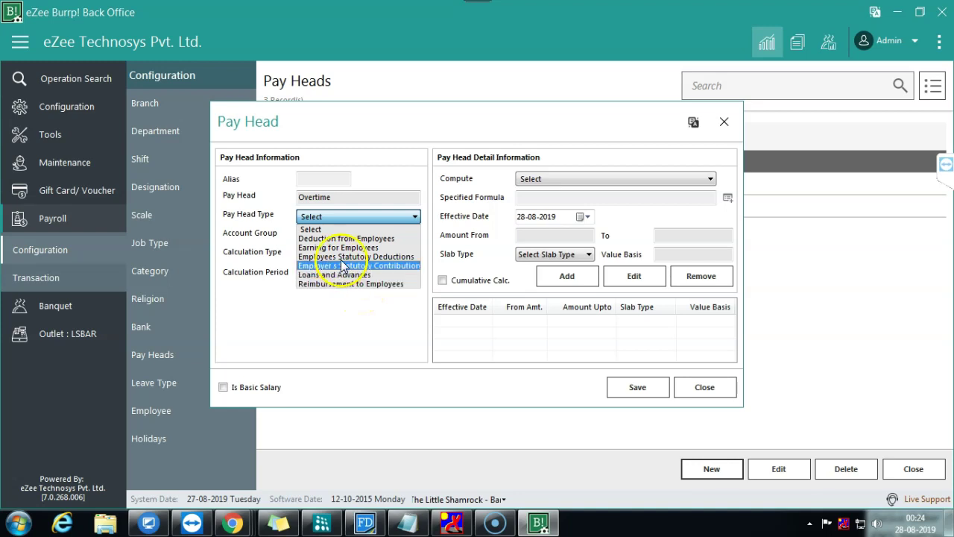
left_click(339, 247)
left_click(358, 235)
left_click(331, 284)
left_click(316, 254)
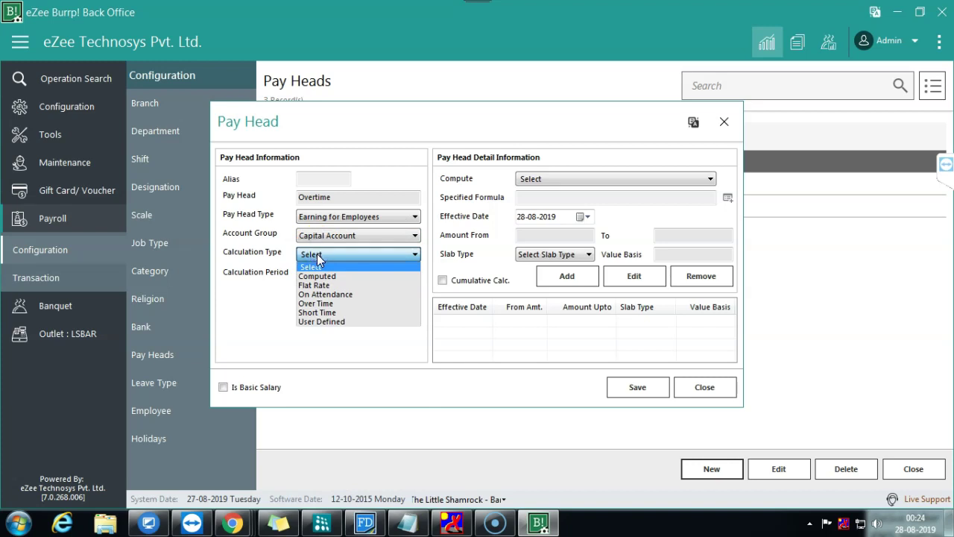
left_click(334, 303)
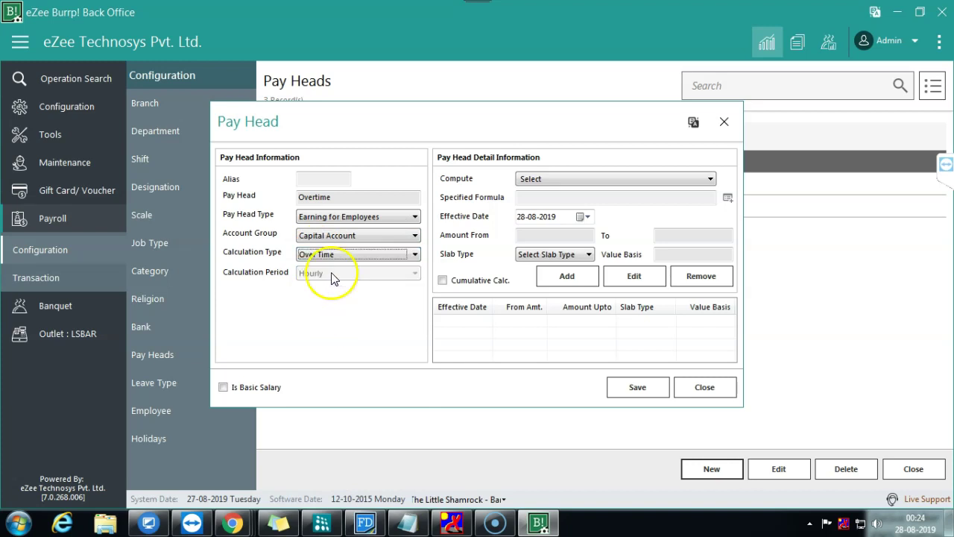
left_click(599, 178)
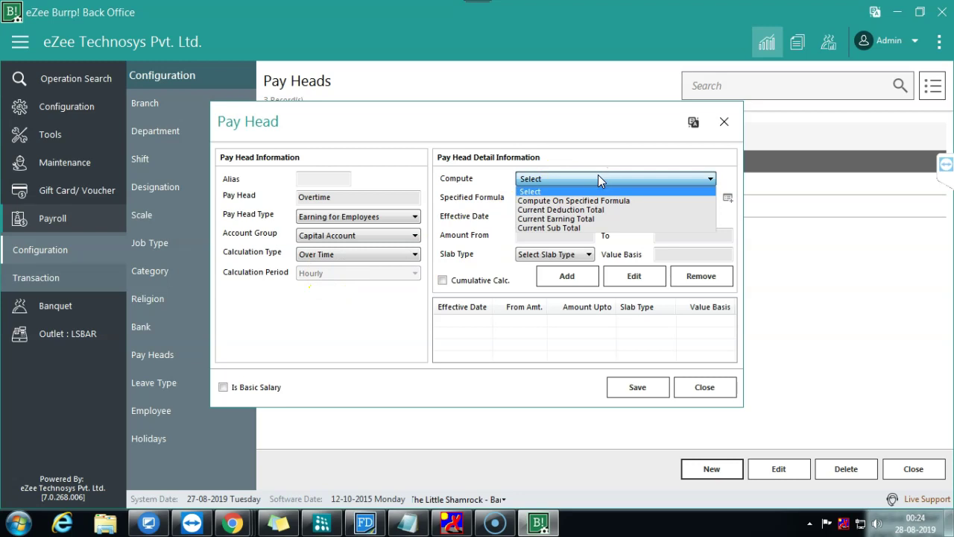
Step: Build the Overtime formula as Basic salary multiplied by 3000
left_click(586, 200)
left_click(728, 197)
left_click(532, 205)
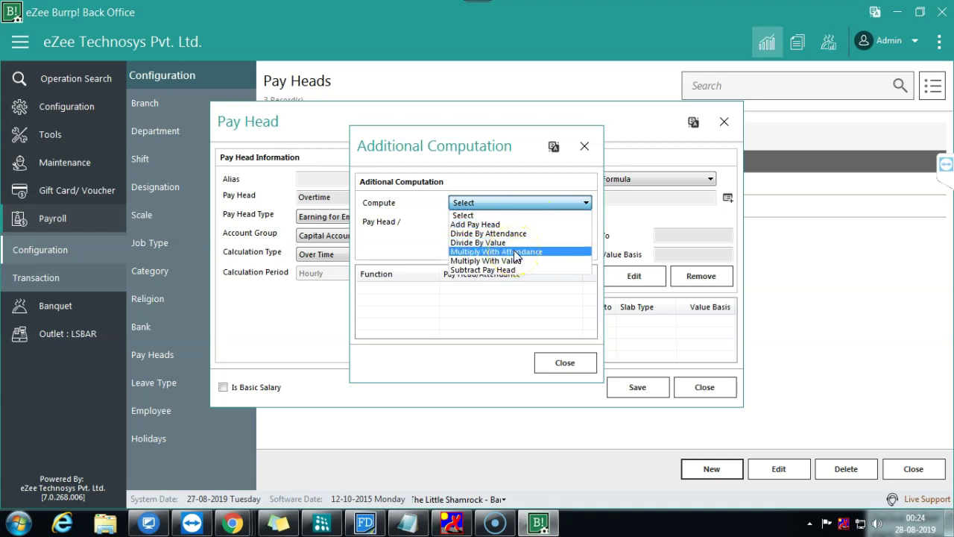
left_click(481, 224)
left_click(494, 221)
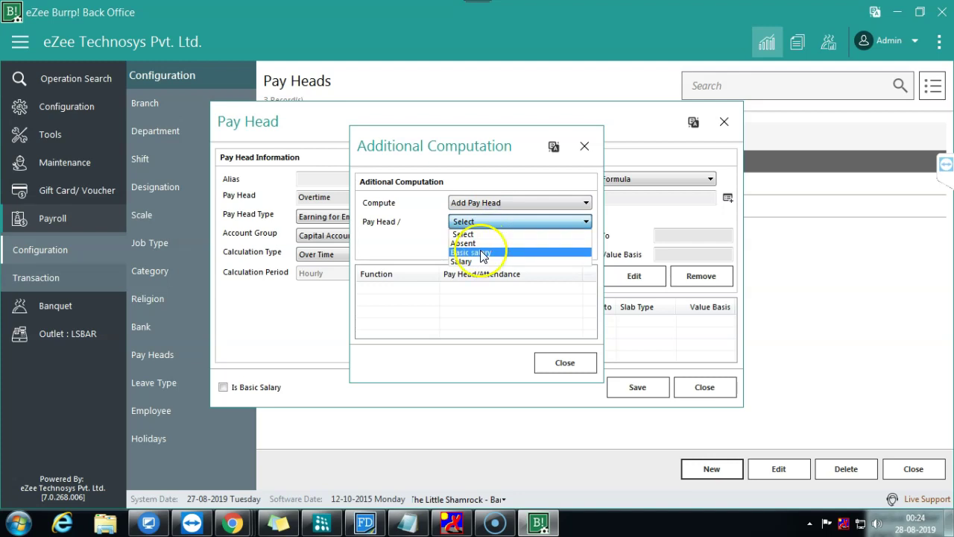
left_click(483, 254)
left_click(487, 243)
left_click(500, 203)
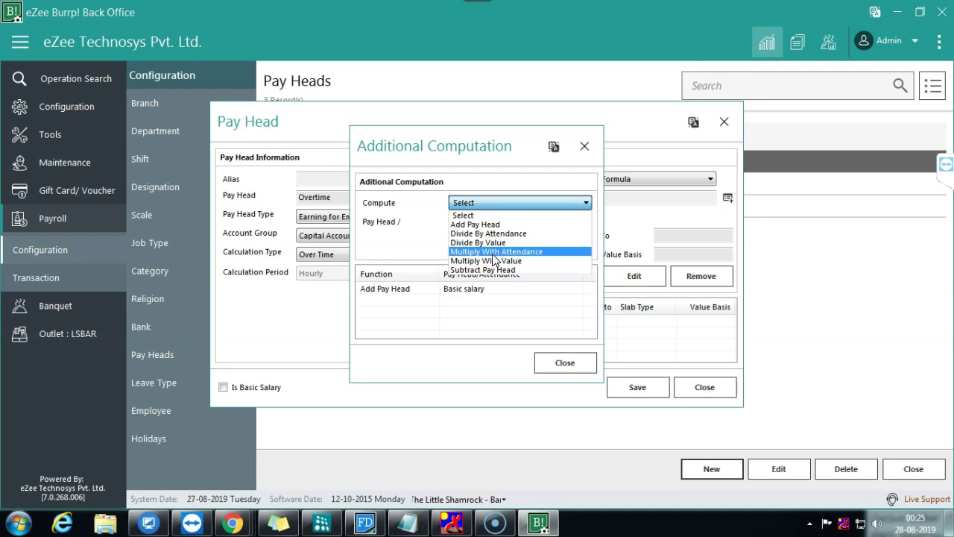
left_click(493, 261)
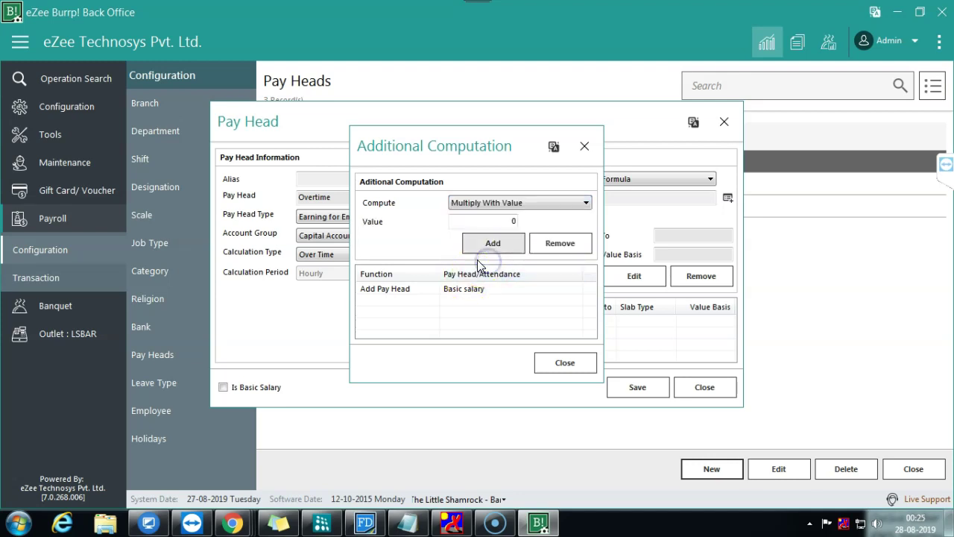
left_click(506, 221)
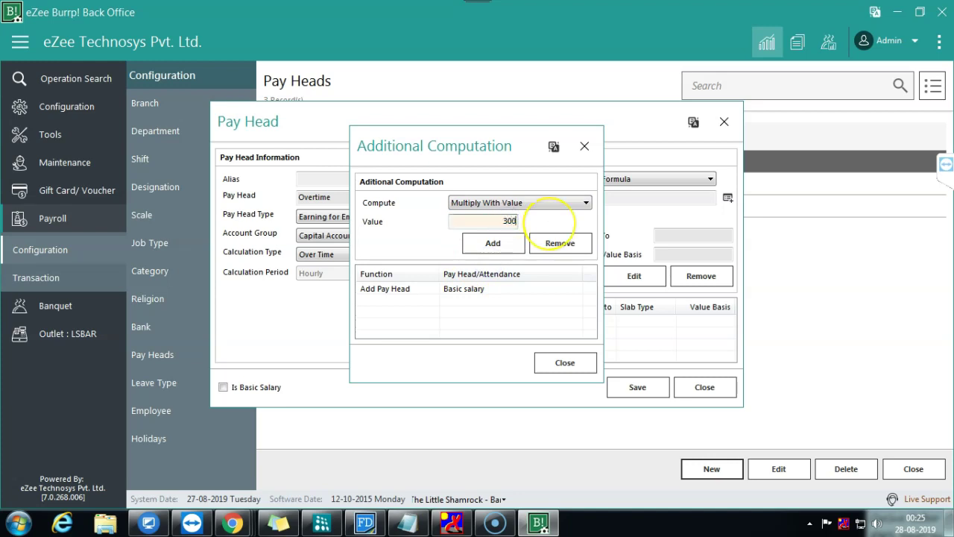
type("3000")
left_click(493, 243)
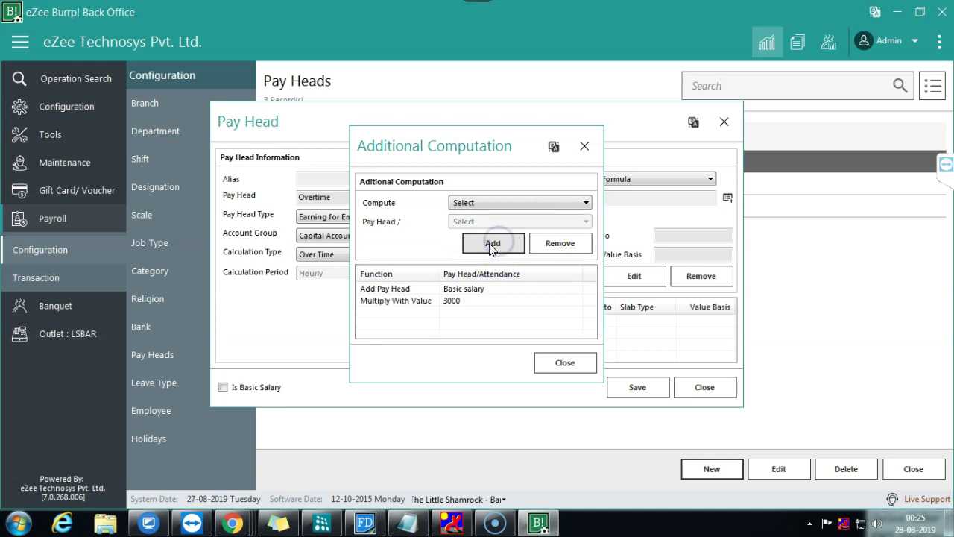
Step: Append a Divide By Attendance step to the formula
left_click(491, 206)
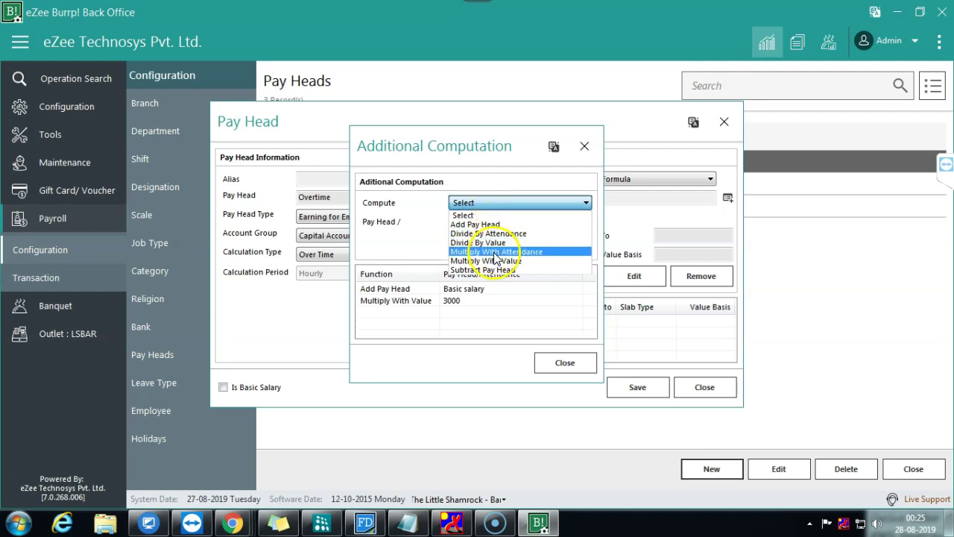
left_click(416, 223)
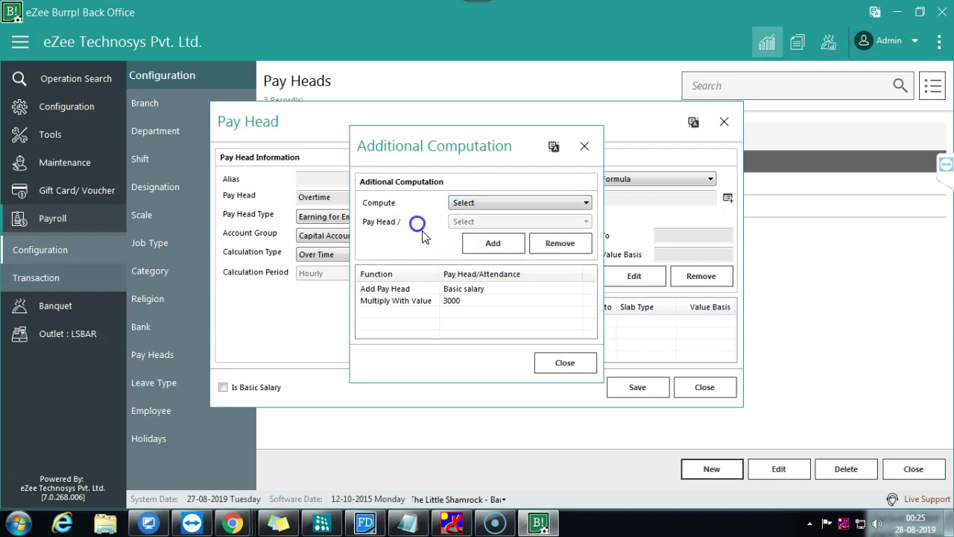
left_click(561, 365)
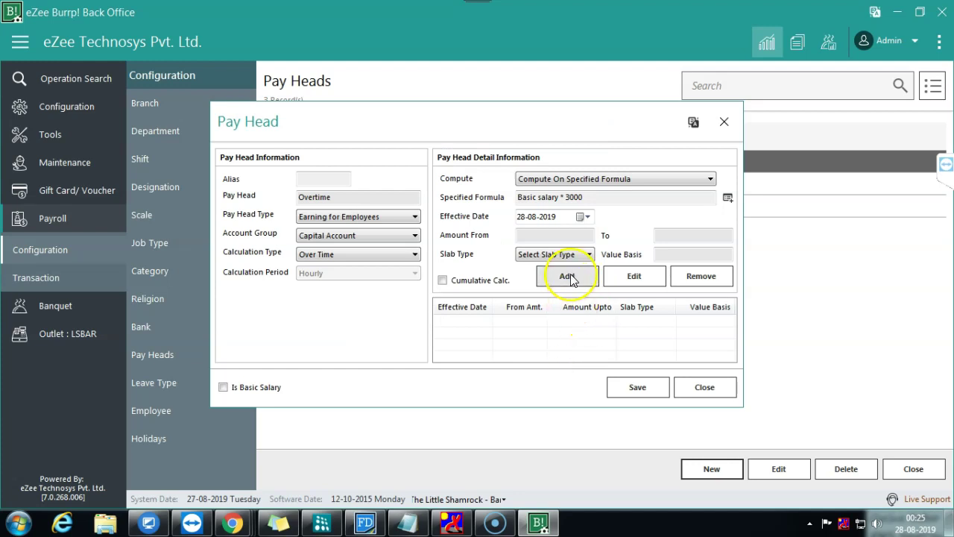
left_click(726, 197)
left_click(492, 203)
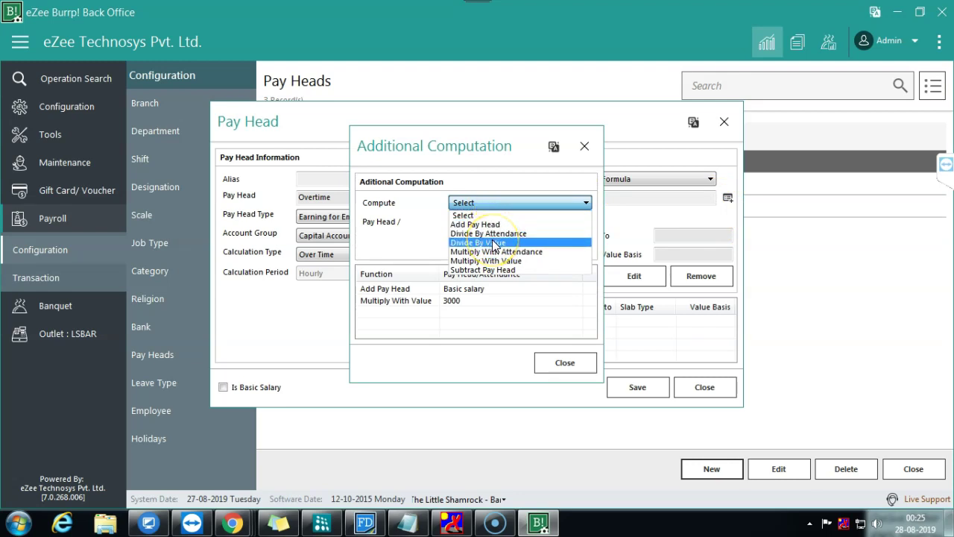
left_click(493, 243)
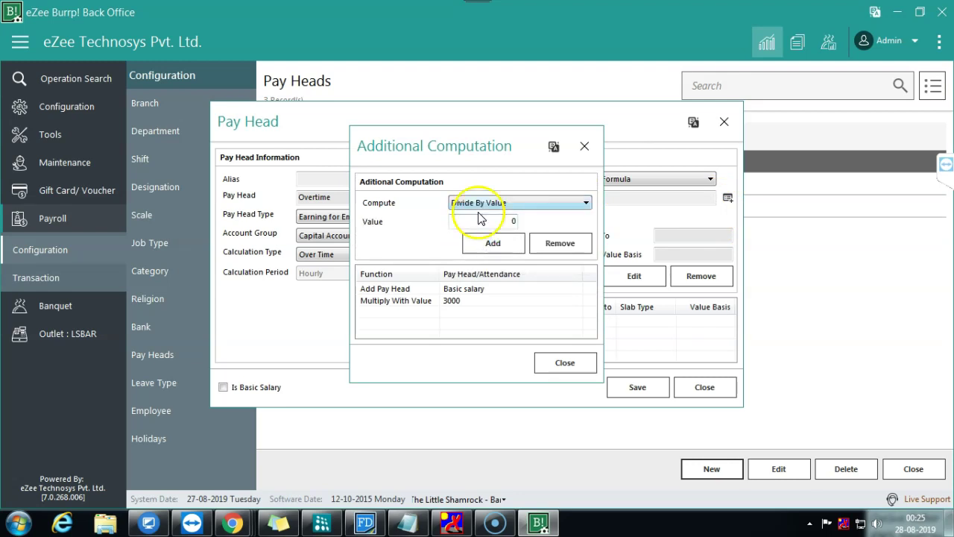
left_click(496, 203)
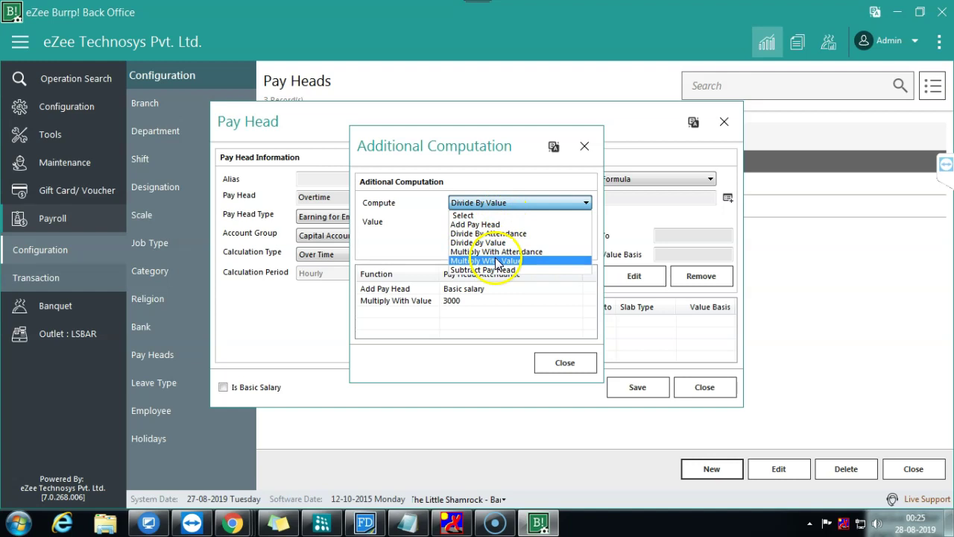
left_click(492, 234)
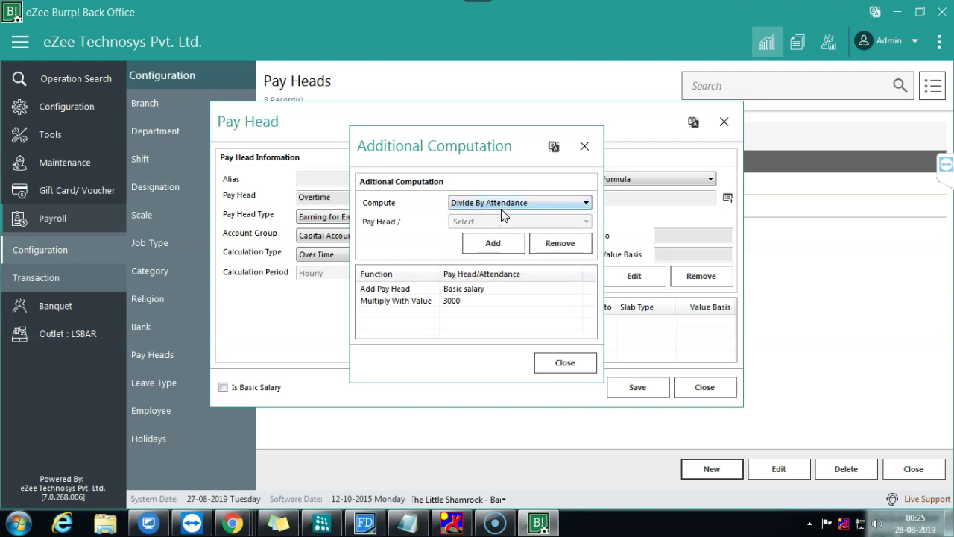
left_click(489, 244)
left_click(545, 360)
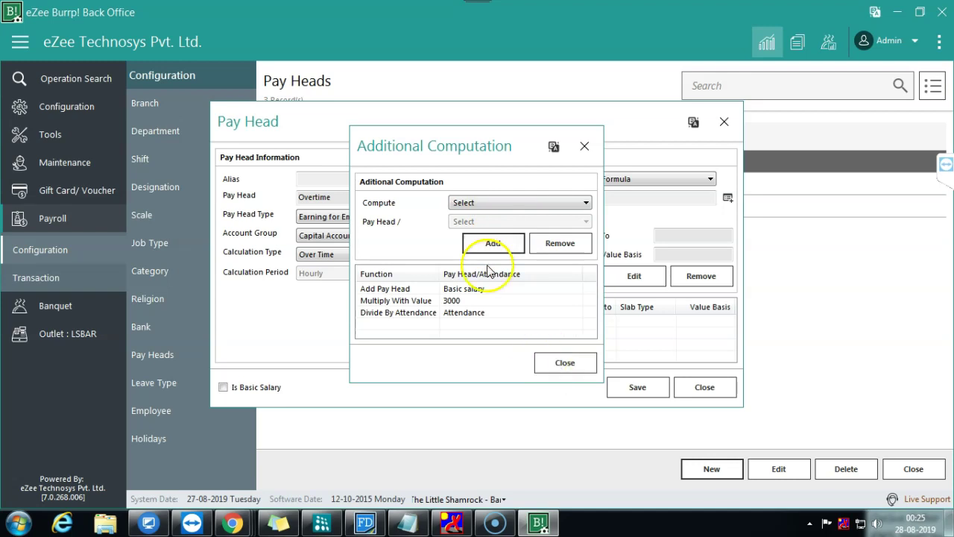
left_click(559, 362)
Step: Save the Overtime pay head with its formula effective 28-08-2019
left_click(631, 386)
left_click(567, 277)
left_click(625, 386)
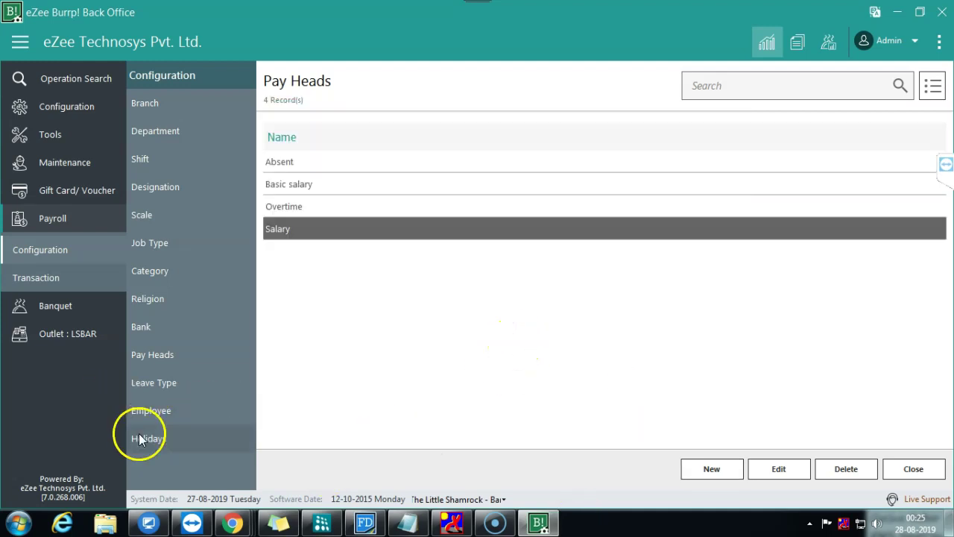
Step: Open the first employee's record at its payment and salary details
left_click(152, 410)
double_click(335, 159)
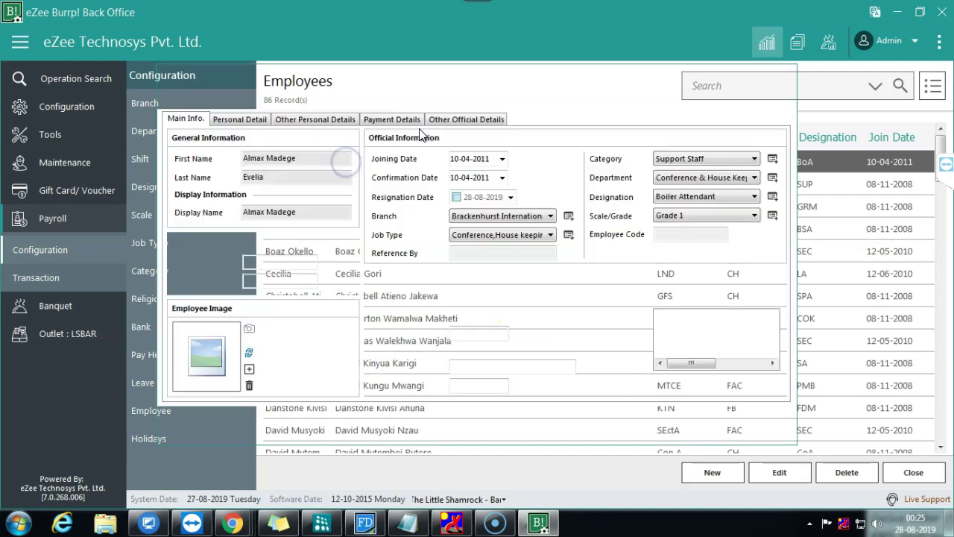
left_click(405, 121)
Step: Add an Overtime salary entry effective August-2019 and save the employee
left_click(624, 381)
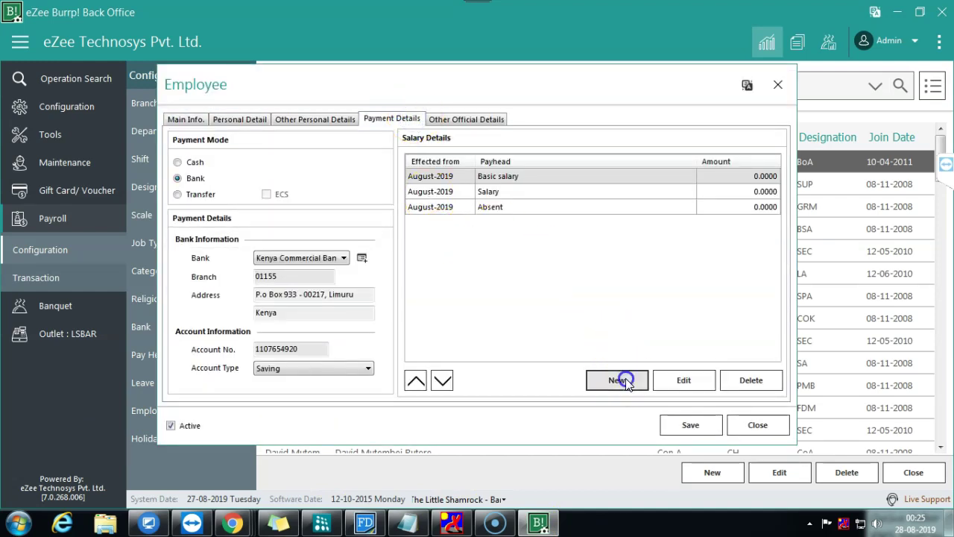
left_click(443, 244)
left_click(443, 244)
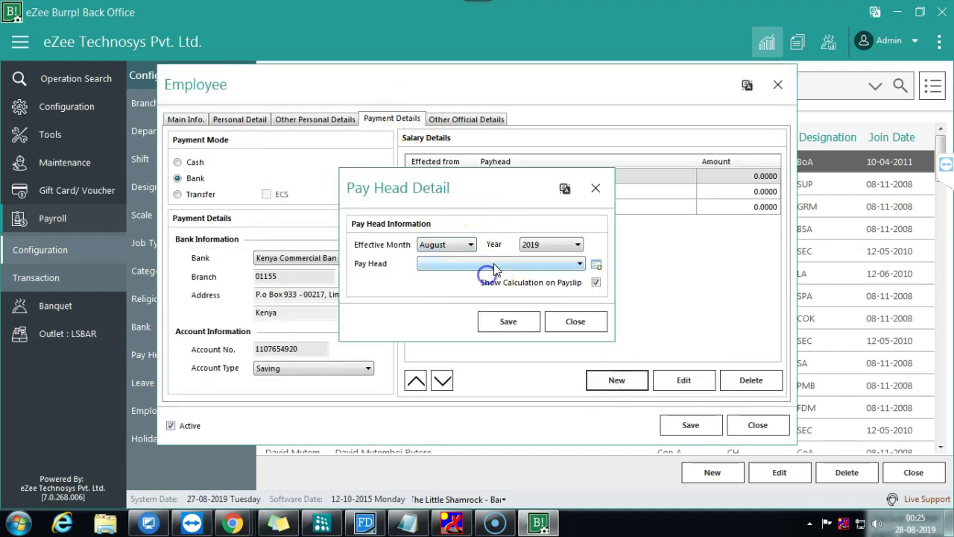
left_click(495, 264)
left_click(453, 301)
left_click(522, 325)
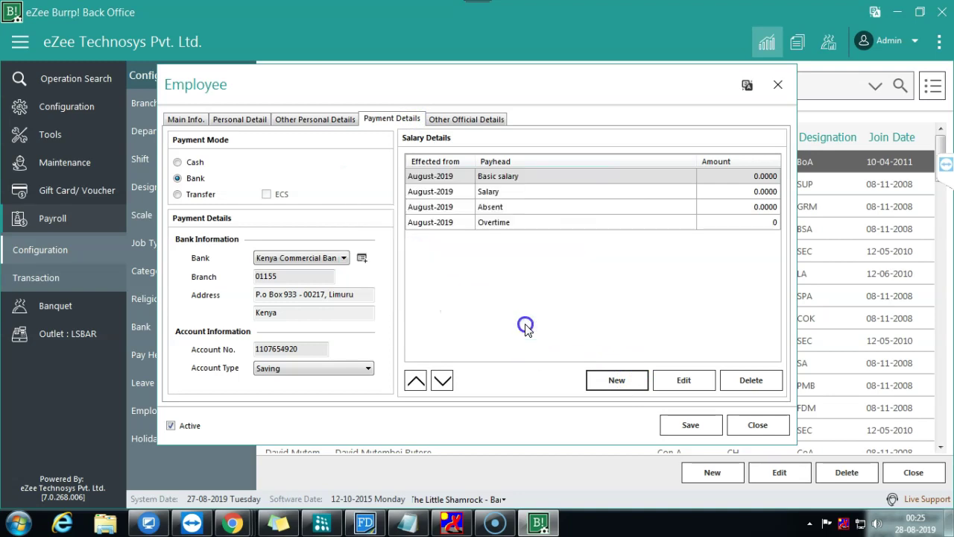
left_click(629, 216)
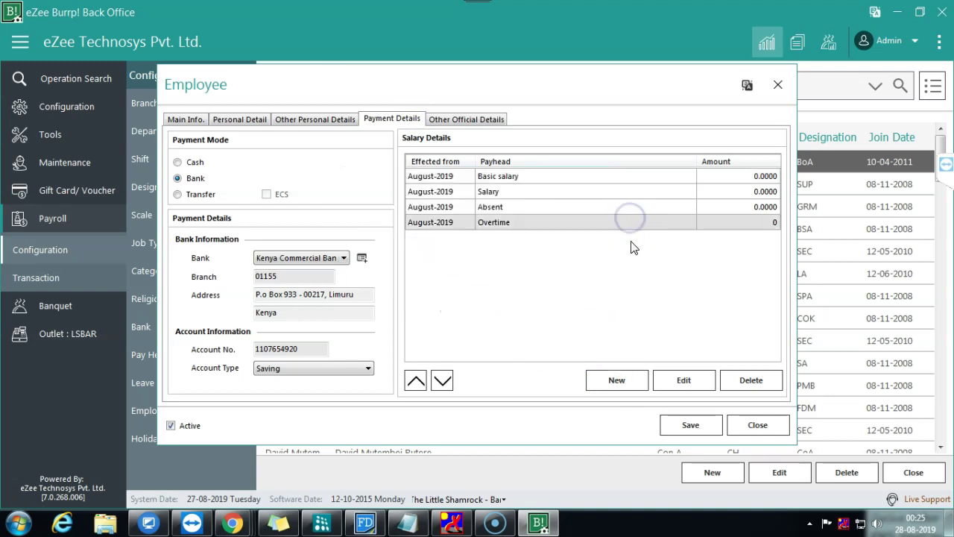
left_click(680, 428)
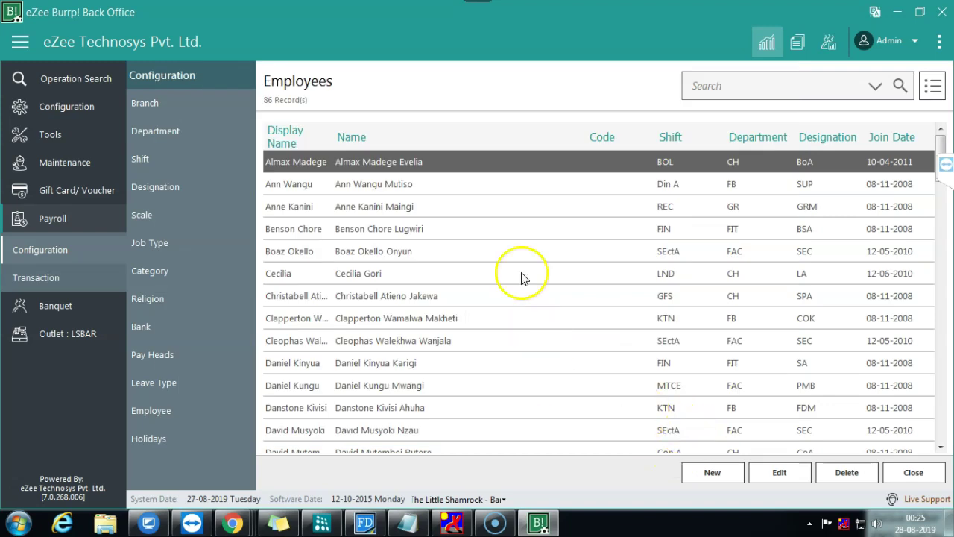
Step: Copy the first employee's first name, save the record, and open Payroll Transaction's Time Sheet
left_click(342, 163)
double_click(342, 163)
left_click_drag(313, 160, 260, 164)
right_click(260, 163)
left_click(284, 200)
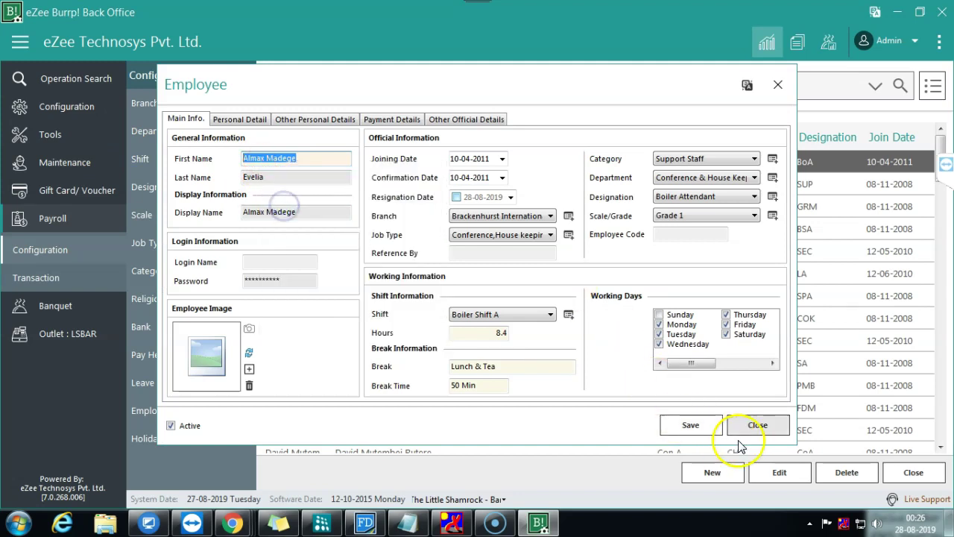
left_click(690, 425)
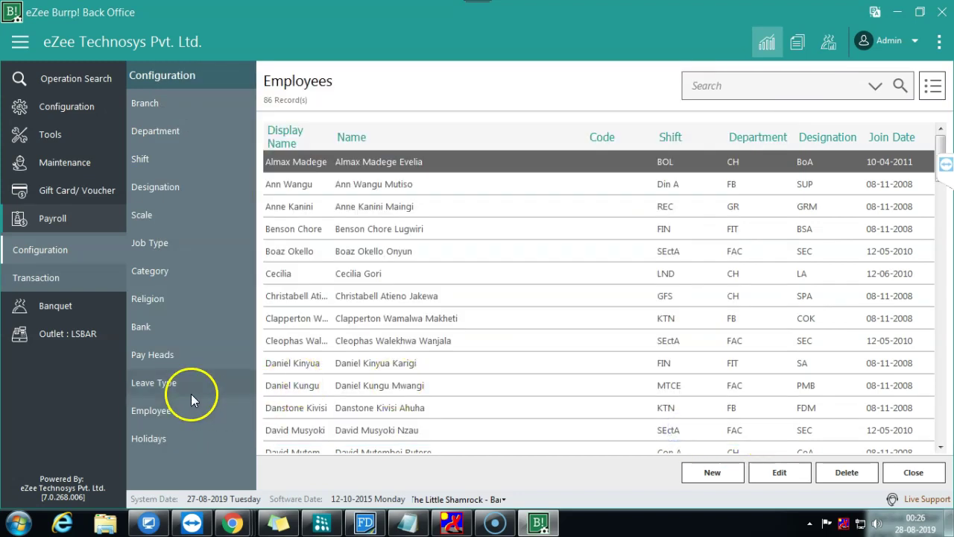
left_click(71, 275)
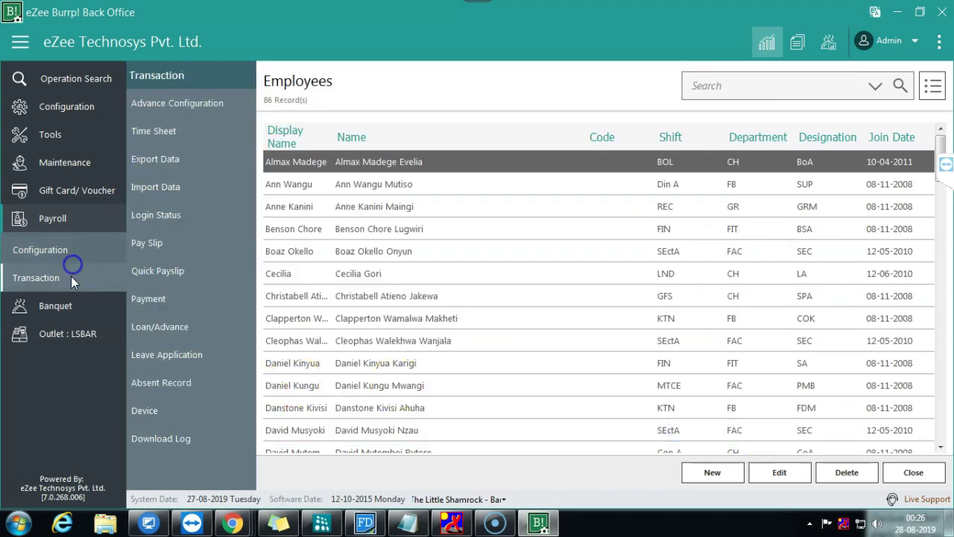
left_click(180, 133)
Step: Pick the first employee and enter a new time entry with check-in 09:00:00
left_click(405, 189)
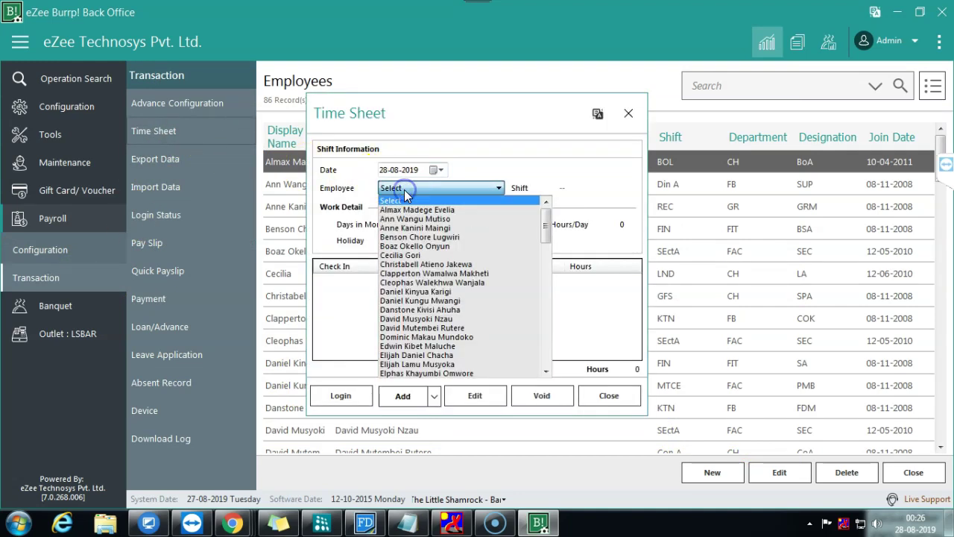
left_click(412, 211)
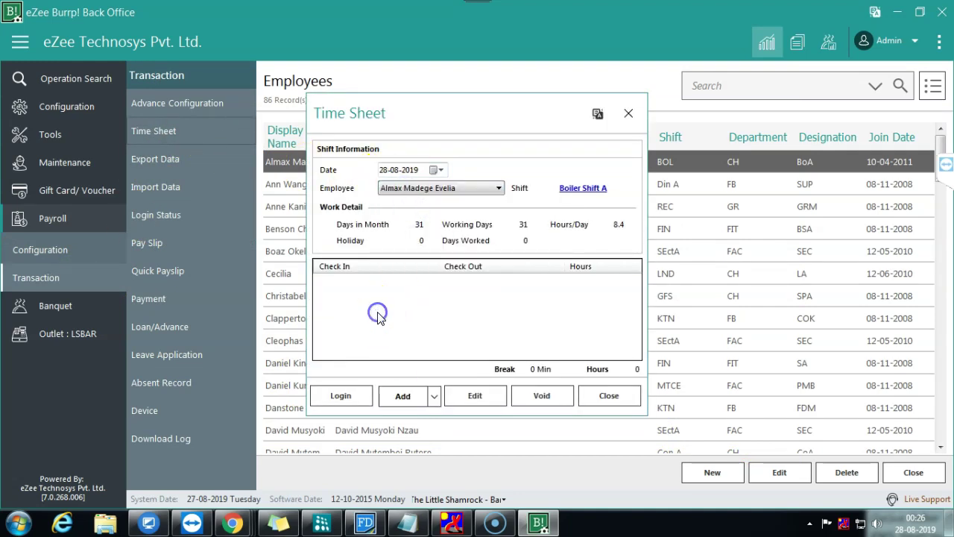
left_click(395, 395)
left_click(451, 223)
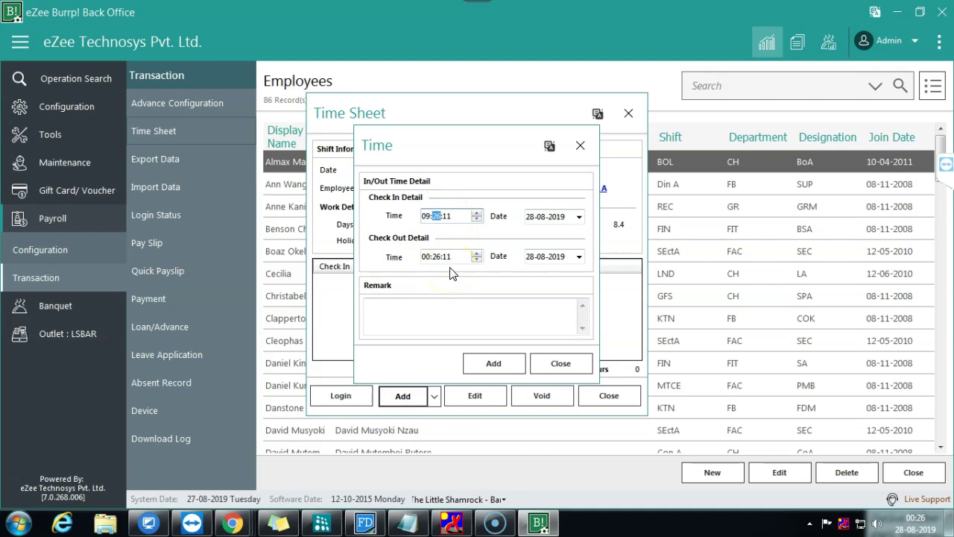
type("00")
key("Tab")
key("Tab")
type("07")
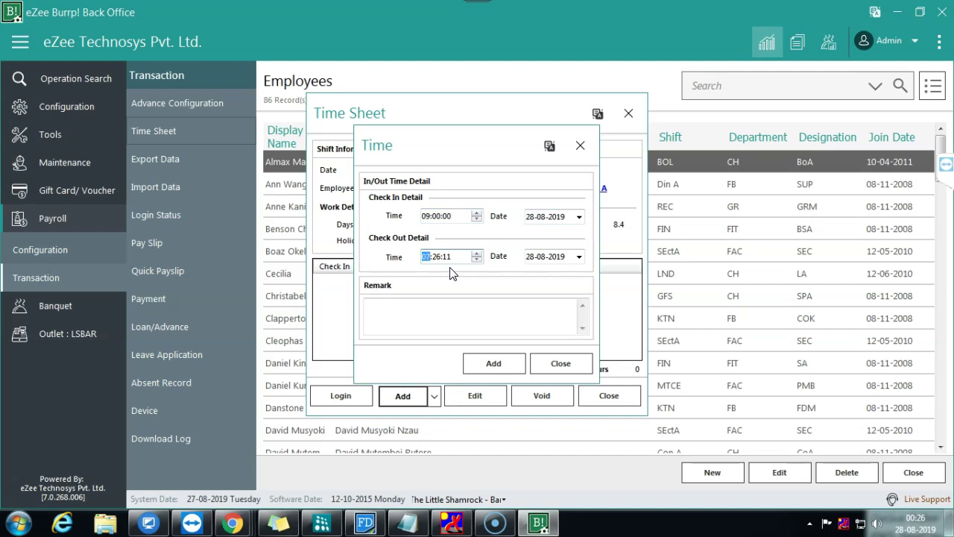
key("Right")
type("00")
key("Right")
type("0")
left_click(496, 366)
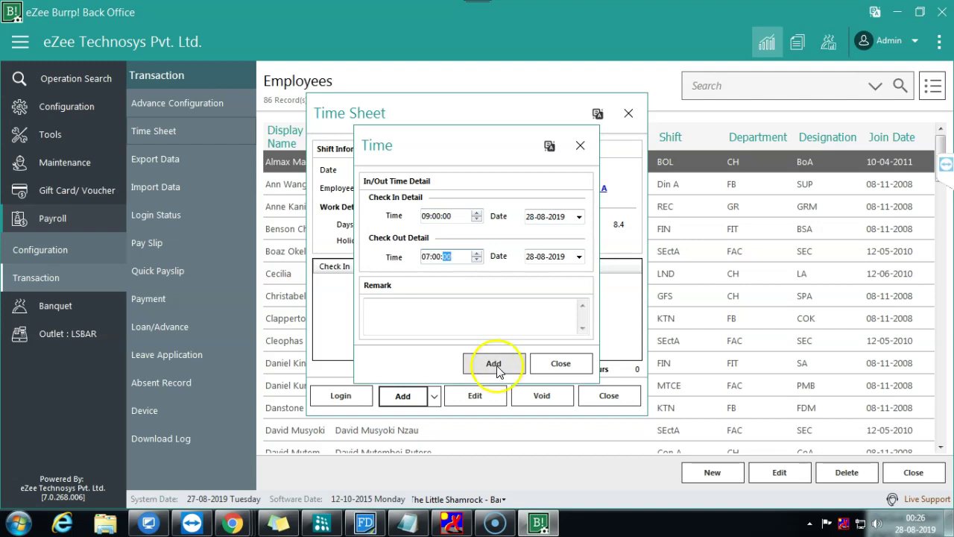
Step: Correct check-out to 19:00:00, add remark 'Attendance', and add the 10-hour entry
left_click(628, 284)
left_click(574, 299)
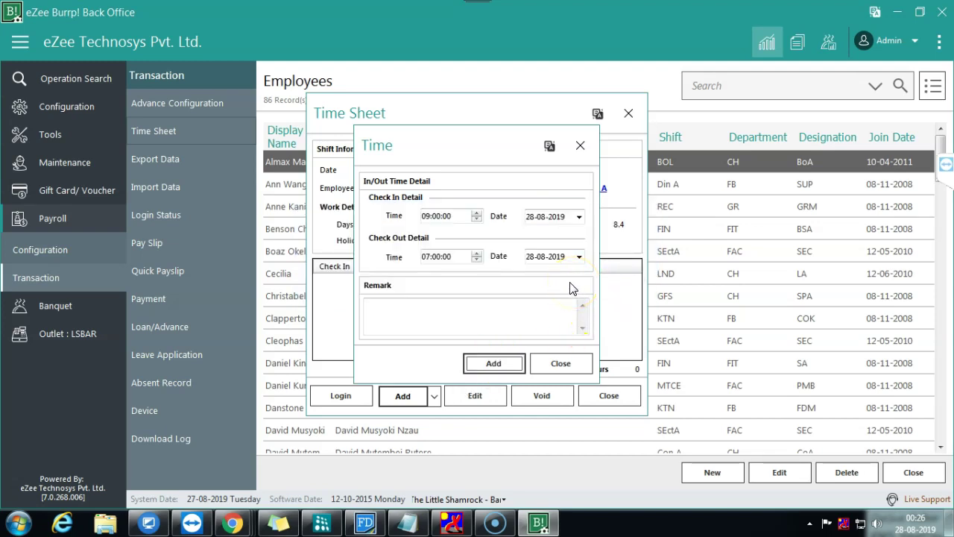
left_click(427, 257)
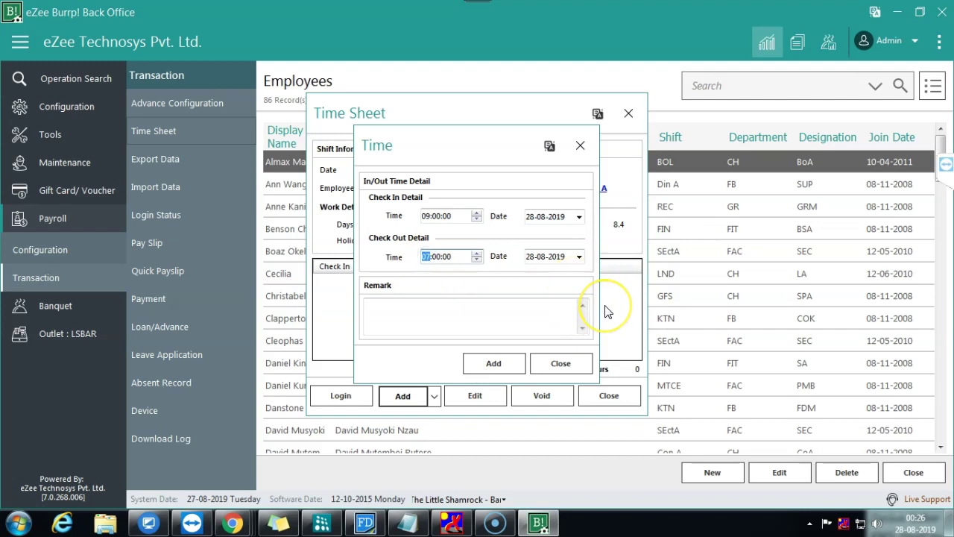
type("19")
left_click(494, 363)
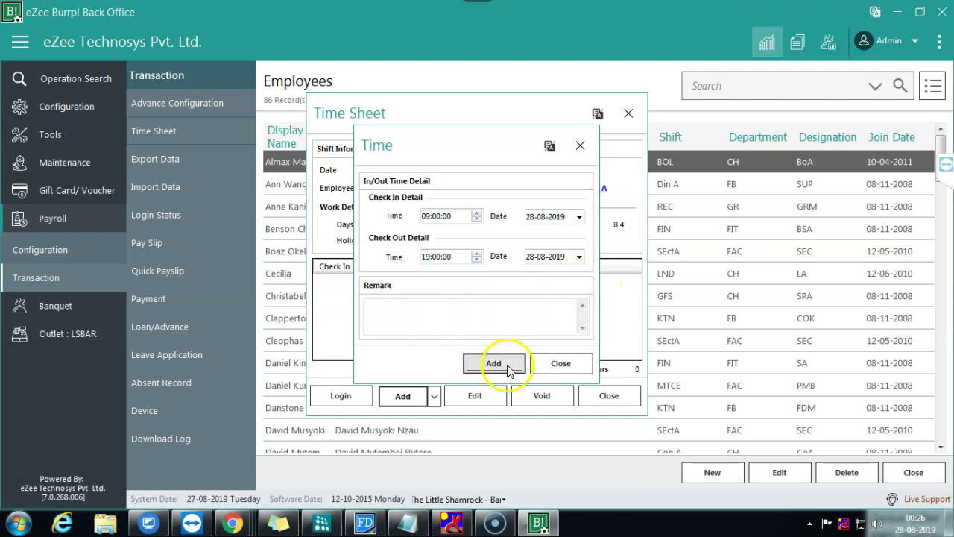
left_click(582, 290)
type("Attendance")
left_click(494, 364)
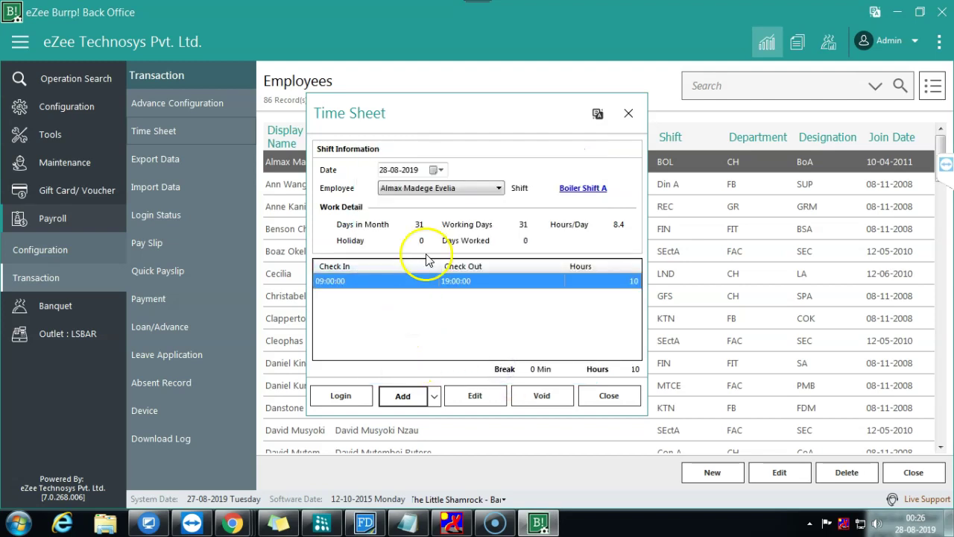
Step: Start a second entry on 29-08-2019 with check-in 09:00:00 and check-out 19:00:00
left_click(396, 395)
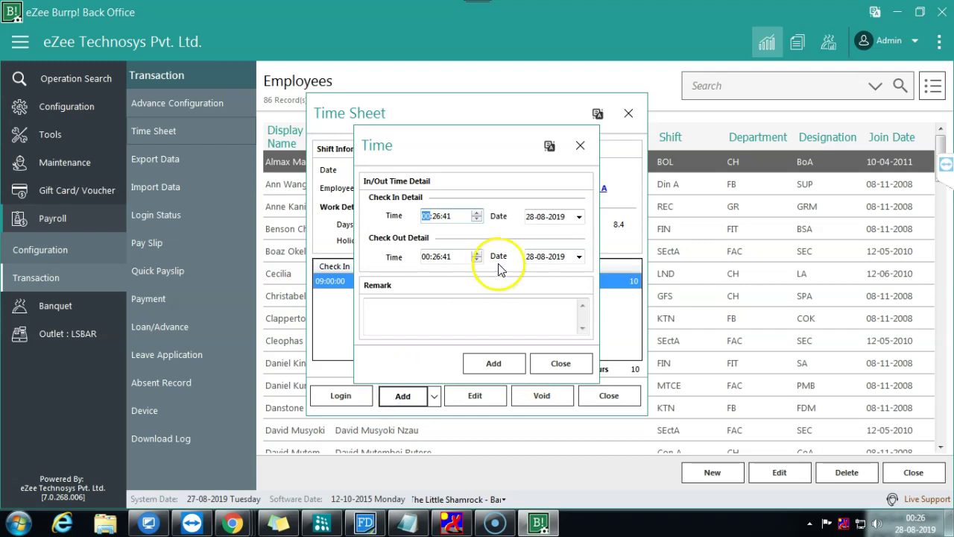
left_click(579, 216)
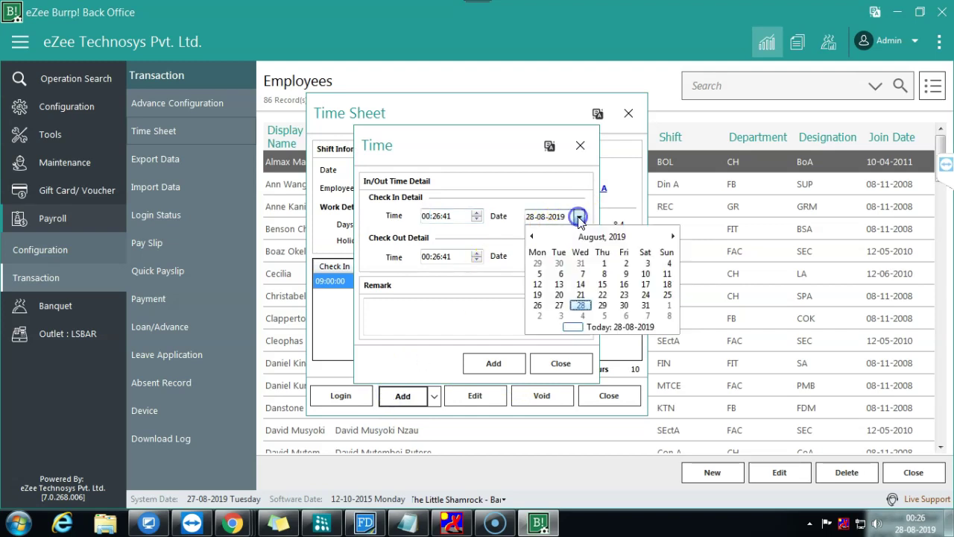
left_click(607, 305)
left_click(425, 216)
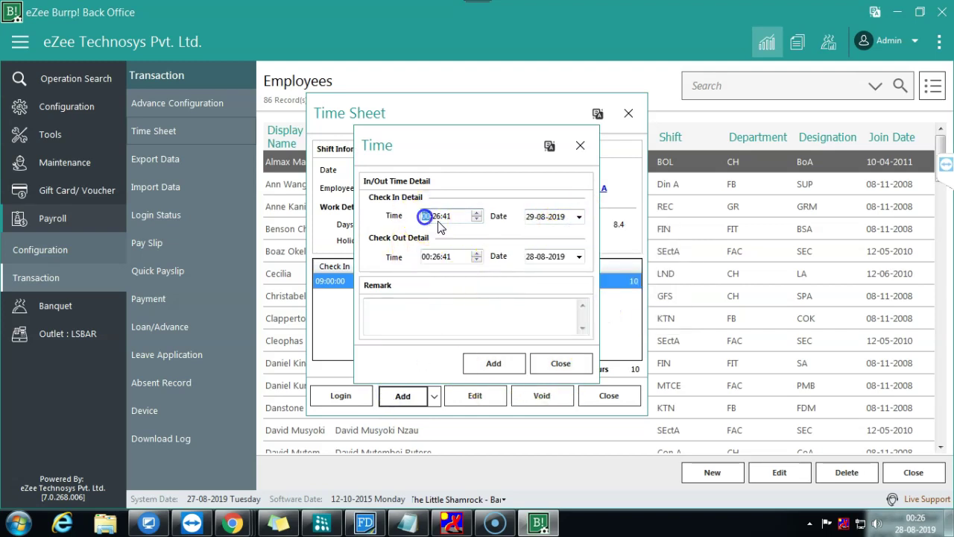
type("09")
key("Tab")
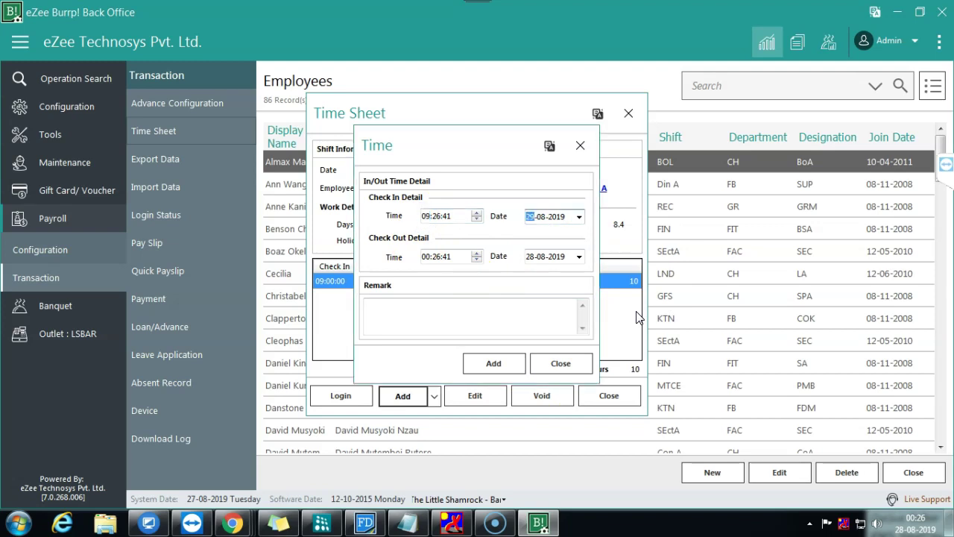
key("shift+Tab")
key("Right")
type("0000")
key("Tab")
key("Tab")
key("Tab")
key("shift+Tab")
type("19")
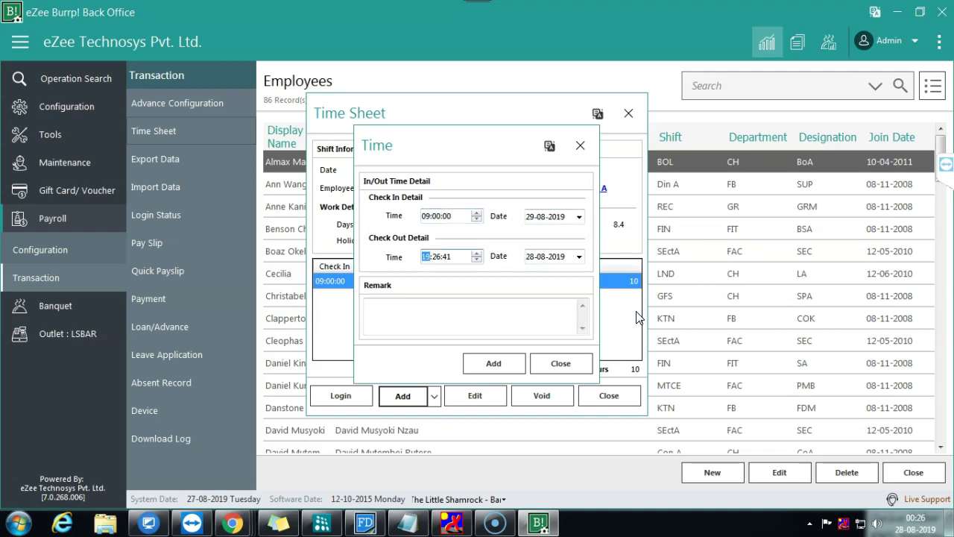
key("Right")
type("0000")
key("Tab")
Step: Add remark 'Attendance', fix check-out date to 29-08-2019, add the entry, and close
left_click(513, 330)
type("Attendance")
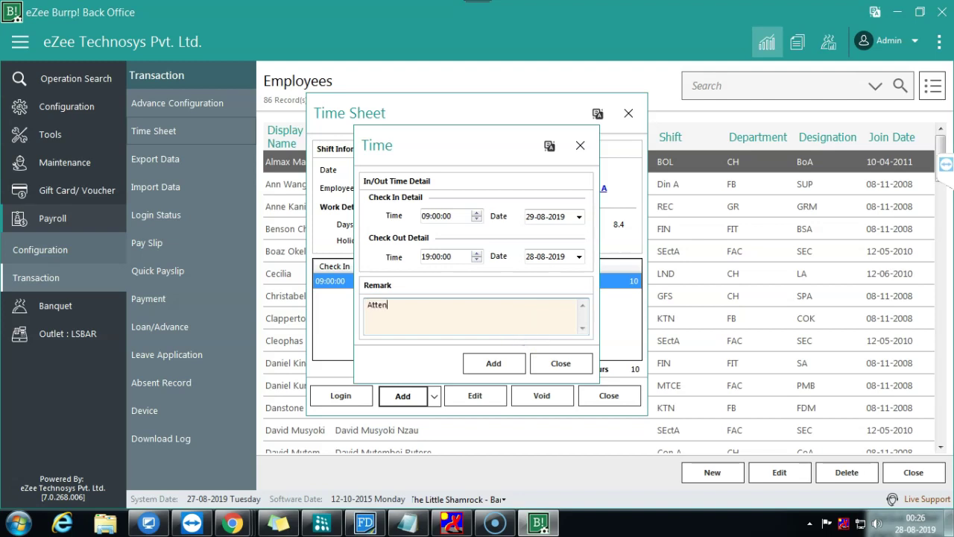
left_click(492, 363)
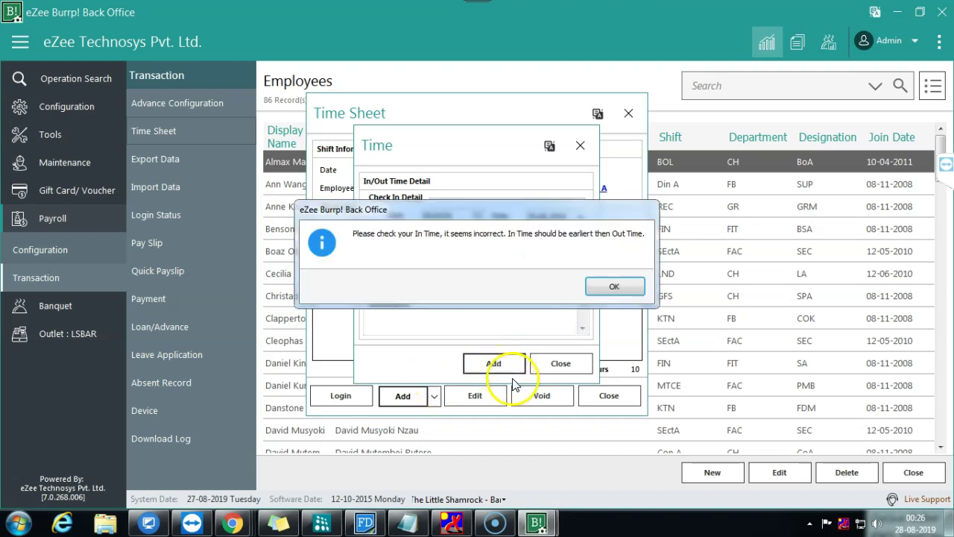
left_click(613, 288)
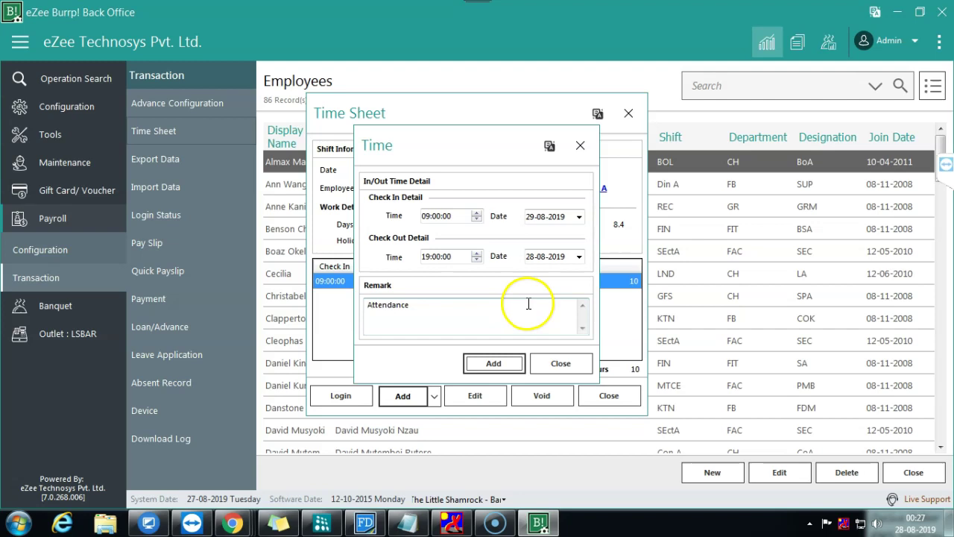
left_click(578, 257)
left_click(602, 341)
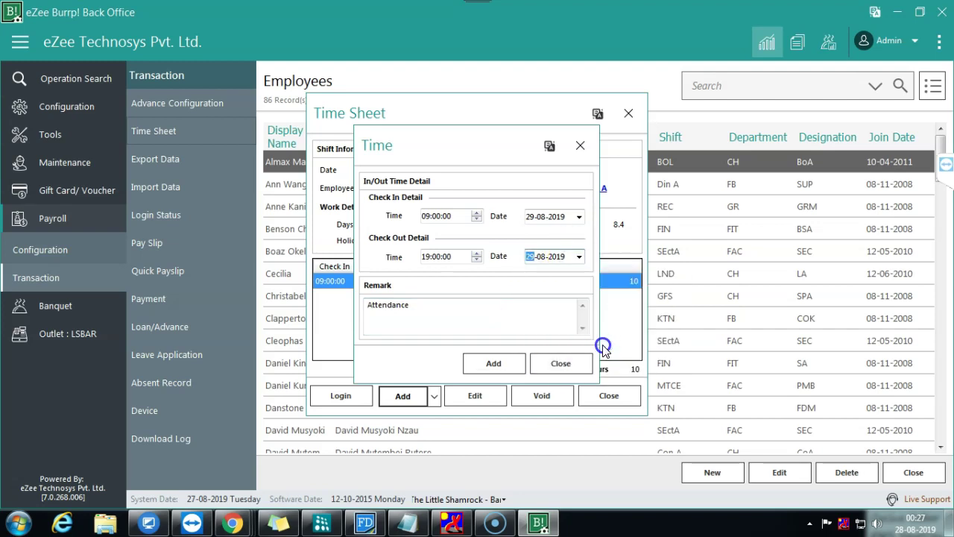
left_click(494, 364)
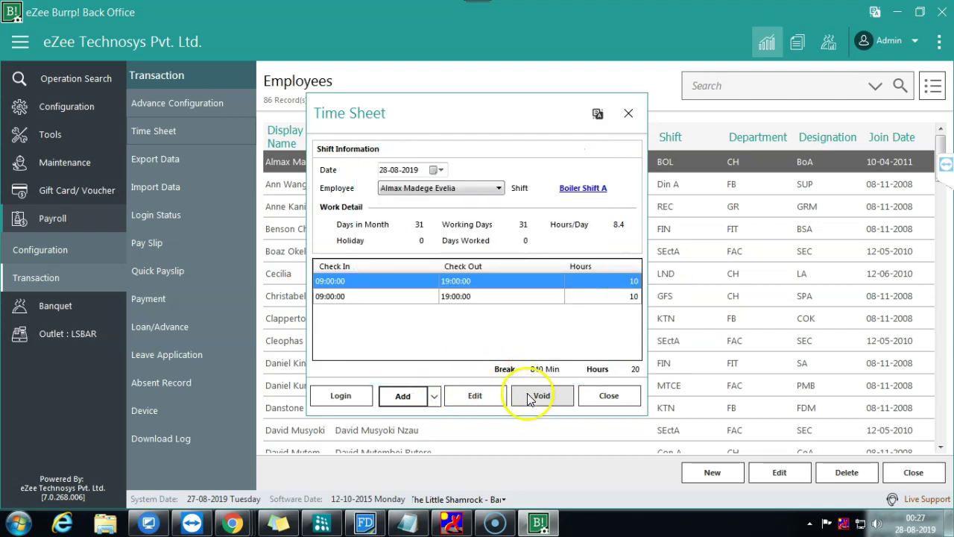
left_click(607, 398)
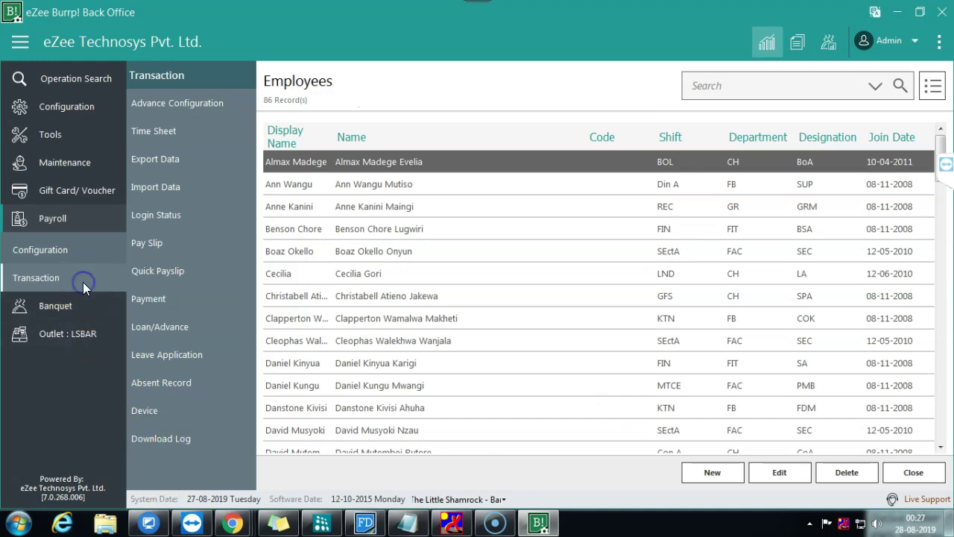
Step: Create an August pay slip for the employee, load data via Get Data, and save as PL2
left_click(171, 243)
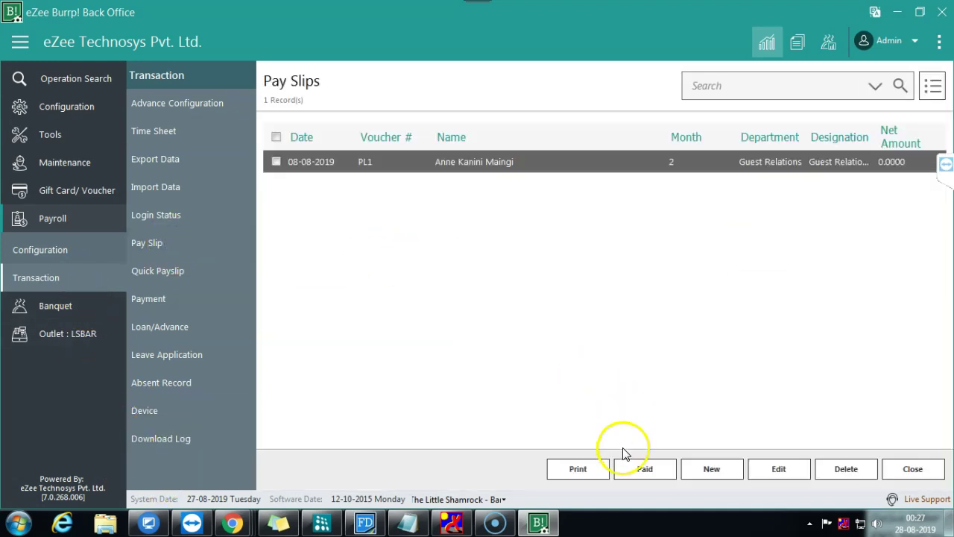
left_click(712, 469)
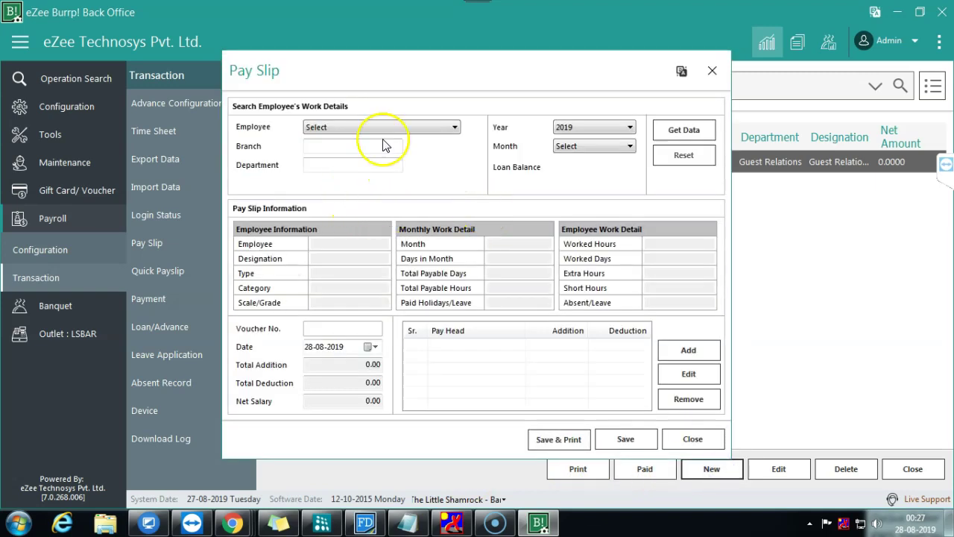
left_click(387, 130)
left_click(372, 143)
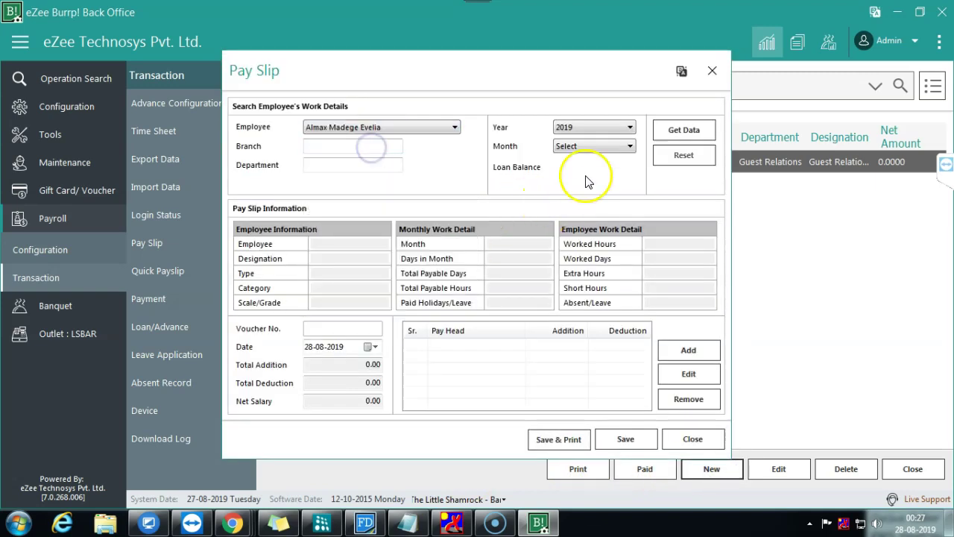
left_click(602, 146)
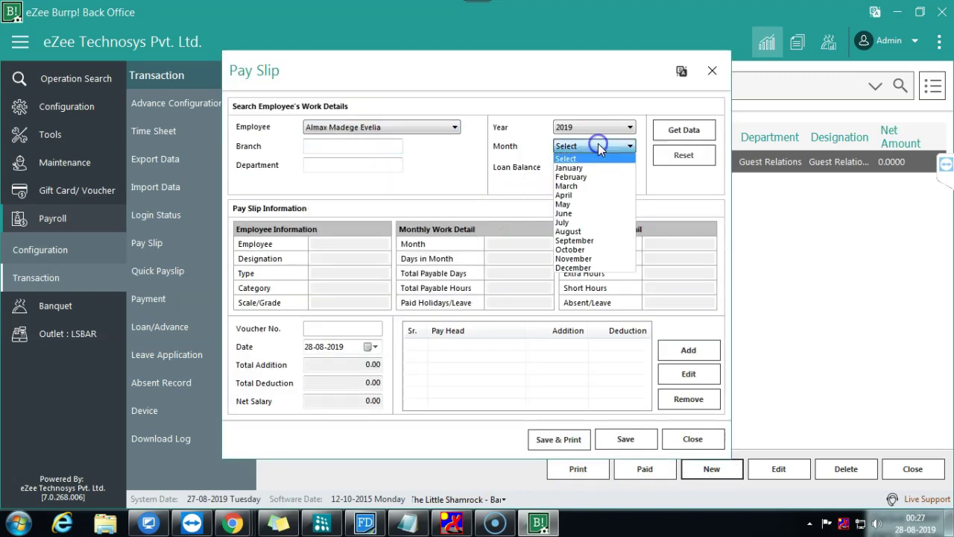
left_click(581, 232)
left_click(668, 131)
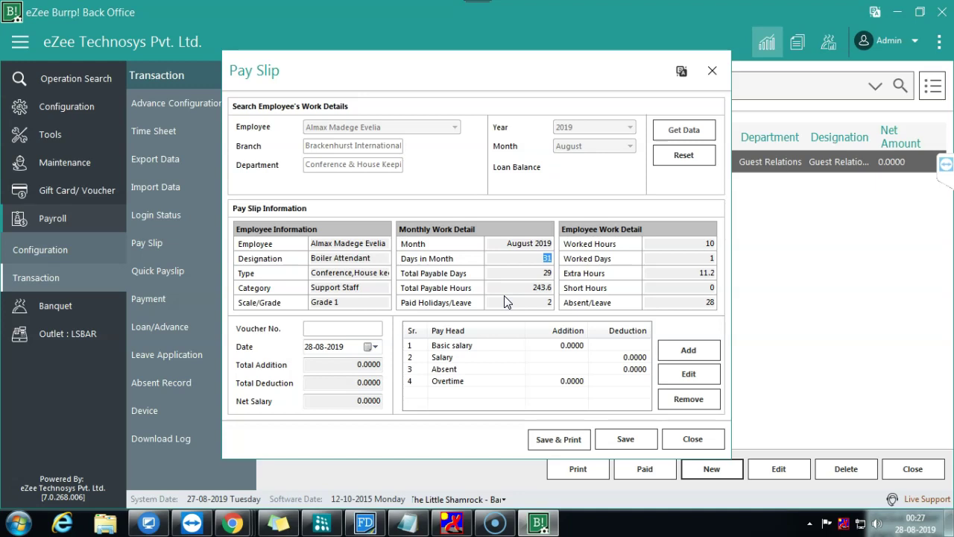
left_click(526, 288)
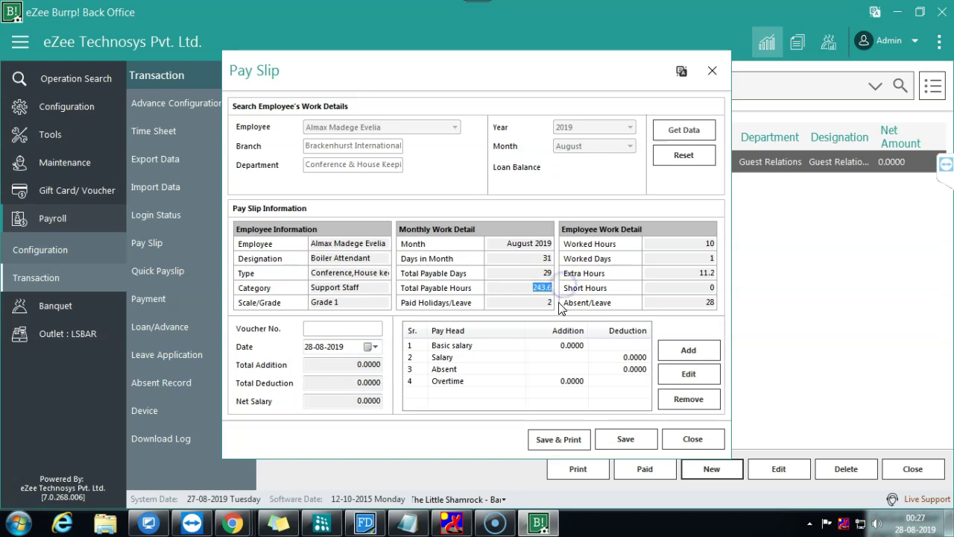
left_click(543, 305)
left_click(616, 442)
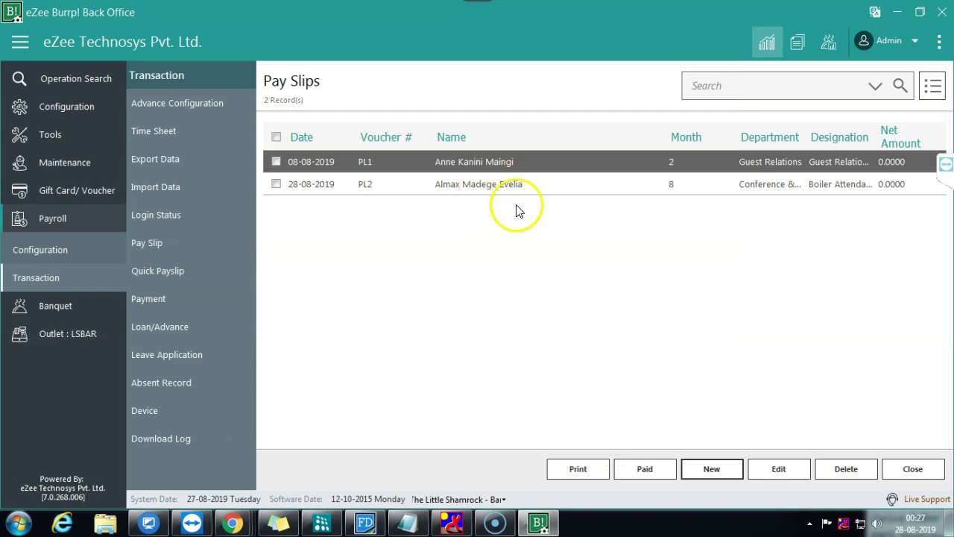
Step: Select pay slip PL2 and show the Payroll Configuration options
left_click(572, 184)
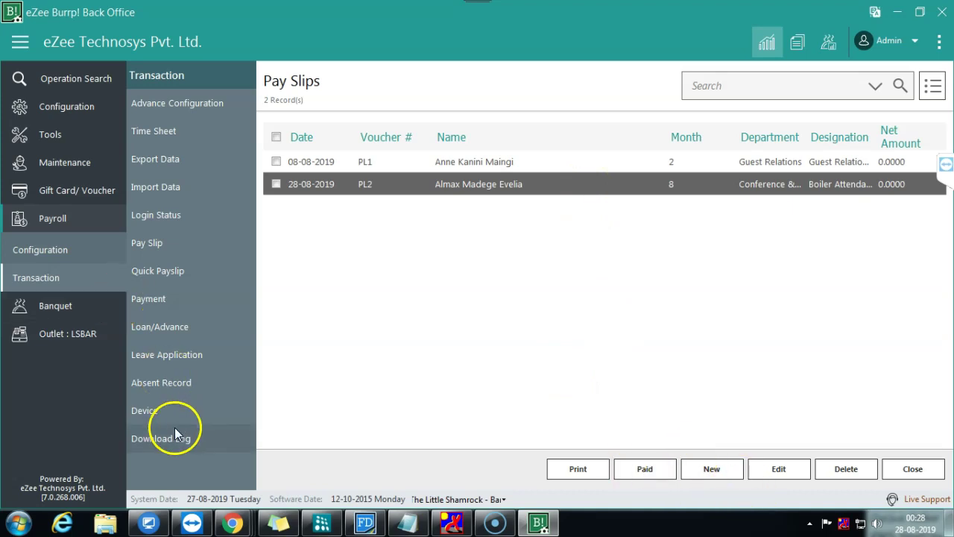
left_click(65, 250)
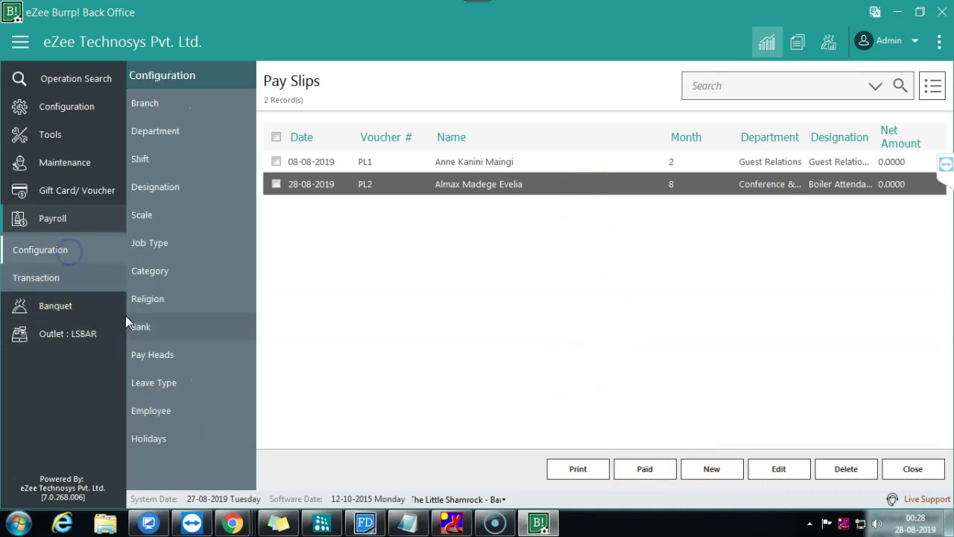
Step: Start a new pay head of type Earning for Employees under Direct Expenses
left_click(160, 356)
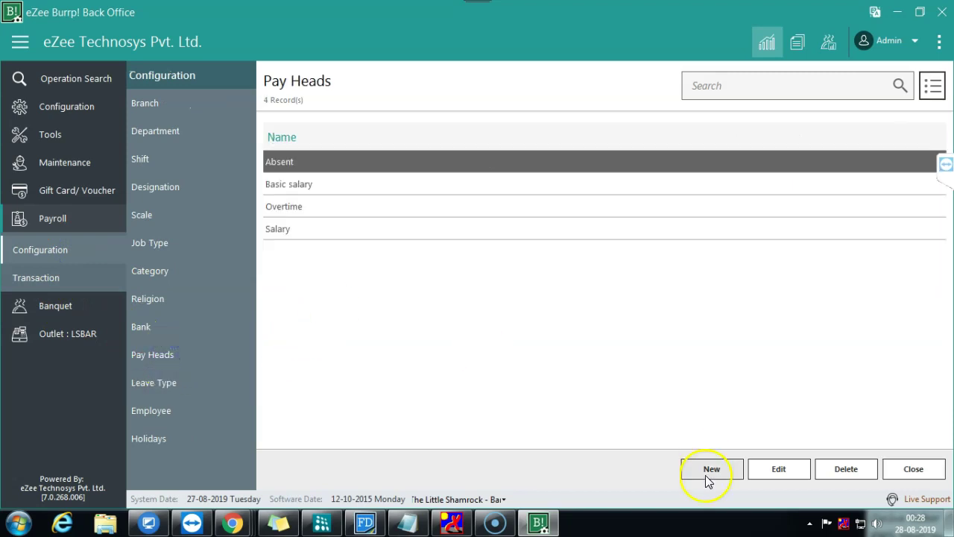
left_click(708, 471)
left_click(354, 216)
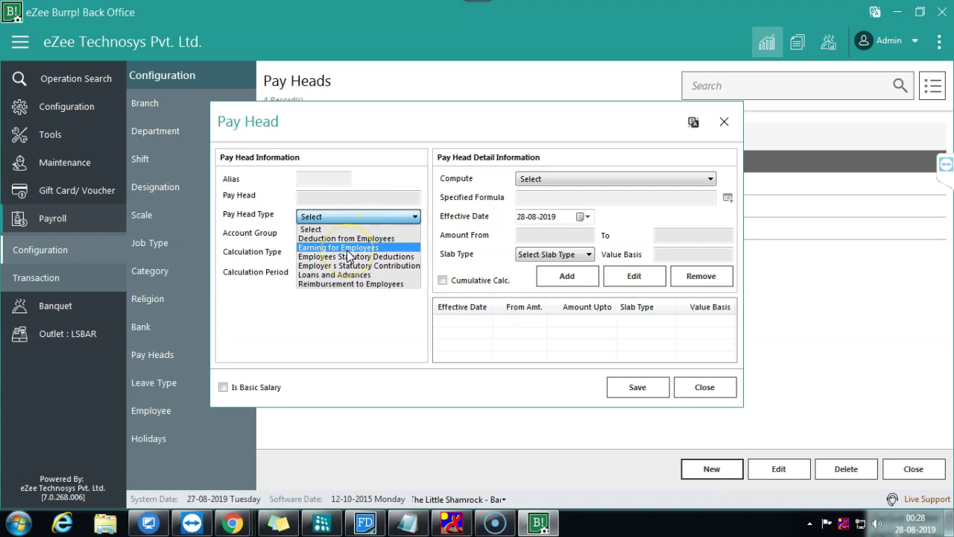
left_click(345, 246)
left_click(358, 235)
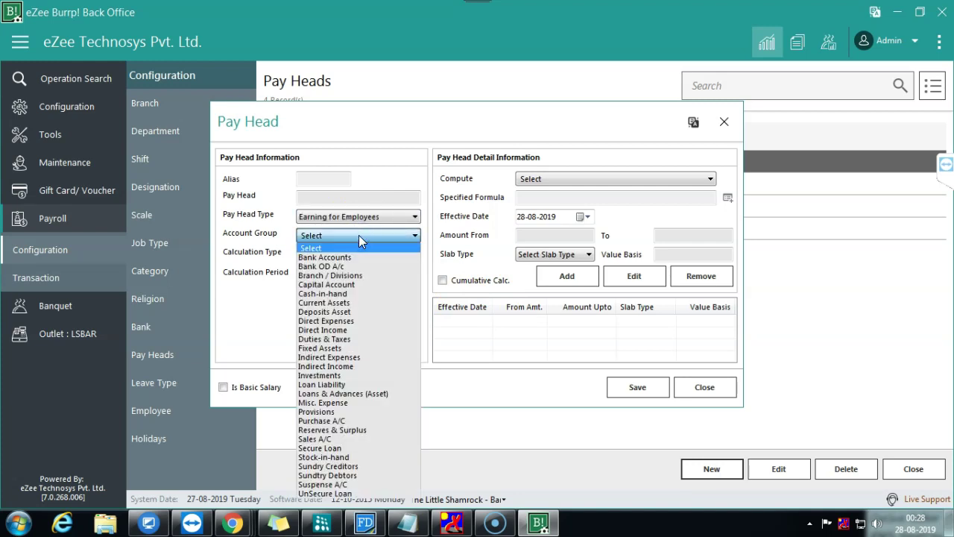
left_click(337, 321)
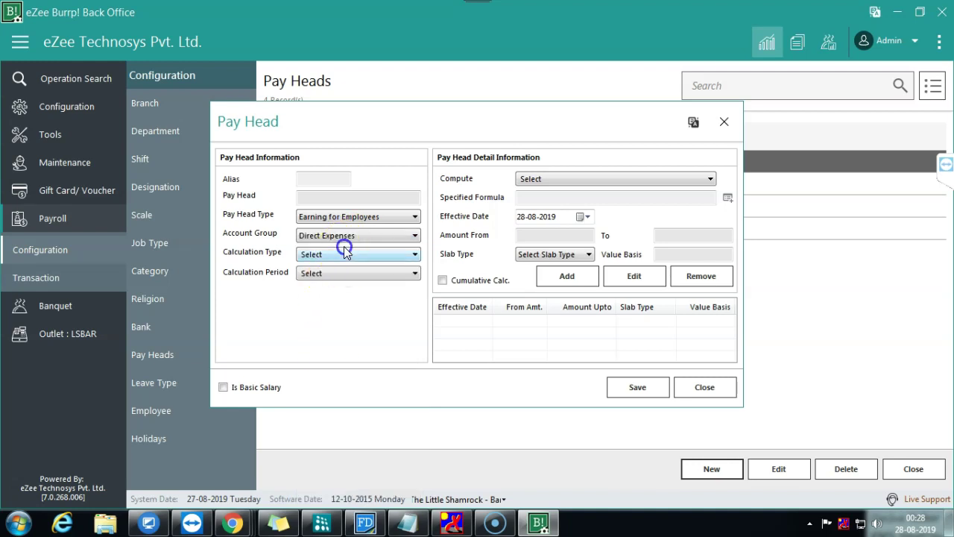
Step: Set the calculation type to User Defined with an Hourly calculation period
left_click(340, 254)
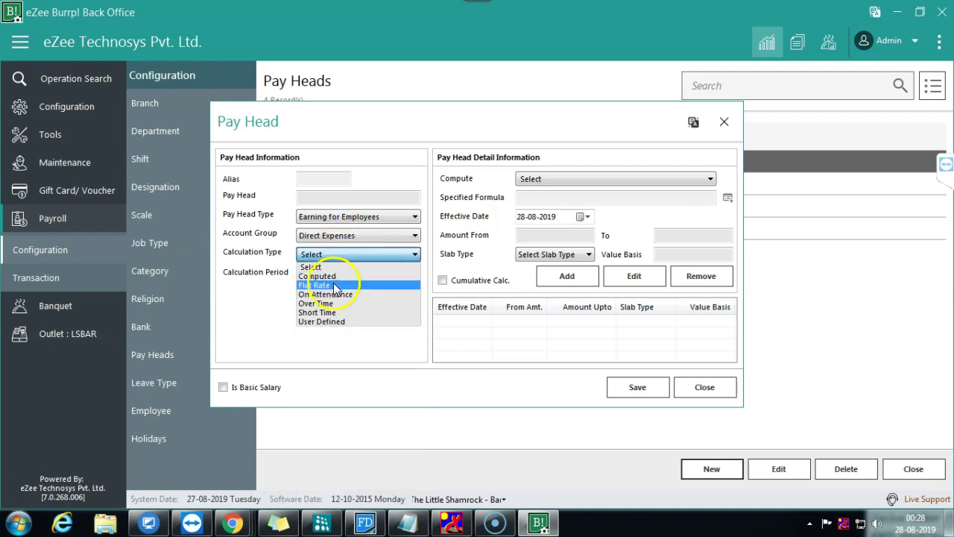
left_click(333, 302)
left_click(349, 257)
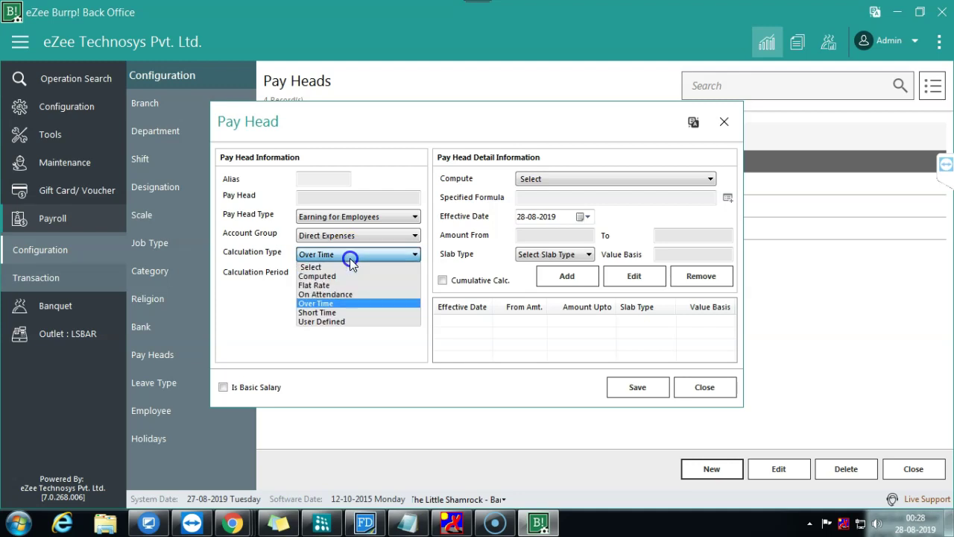
left_click(350, 258)
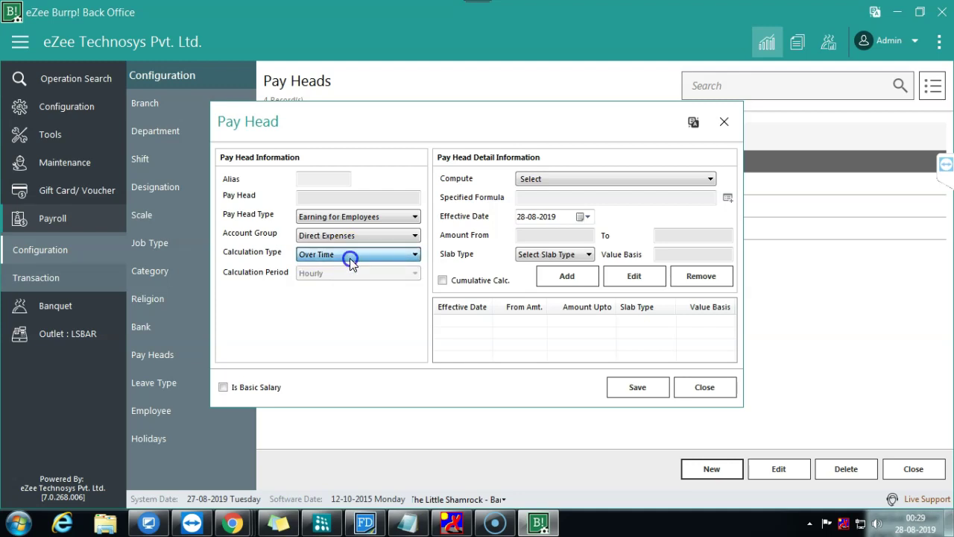
left_click(350, 257)
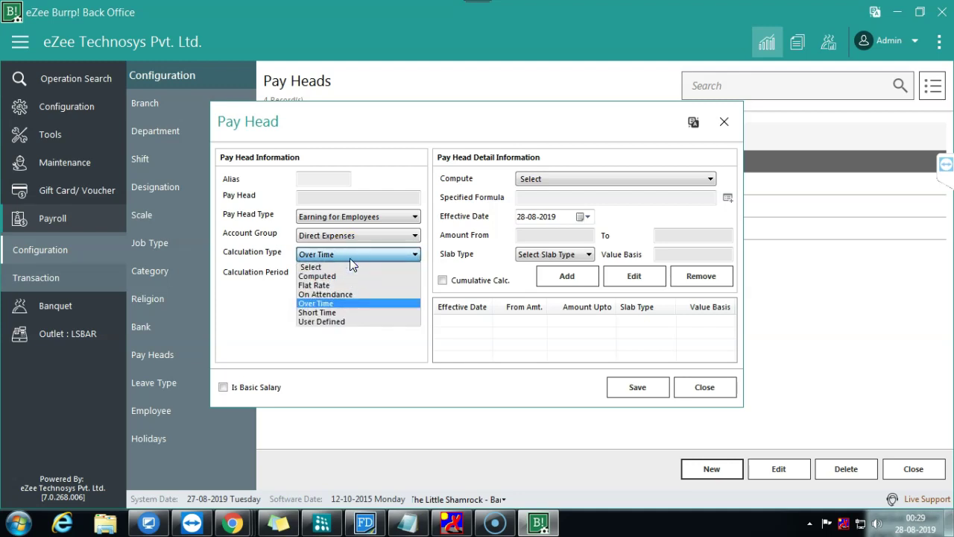
left_click(321, 321)
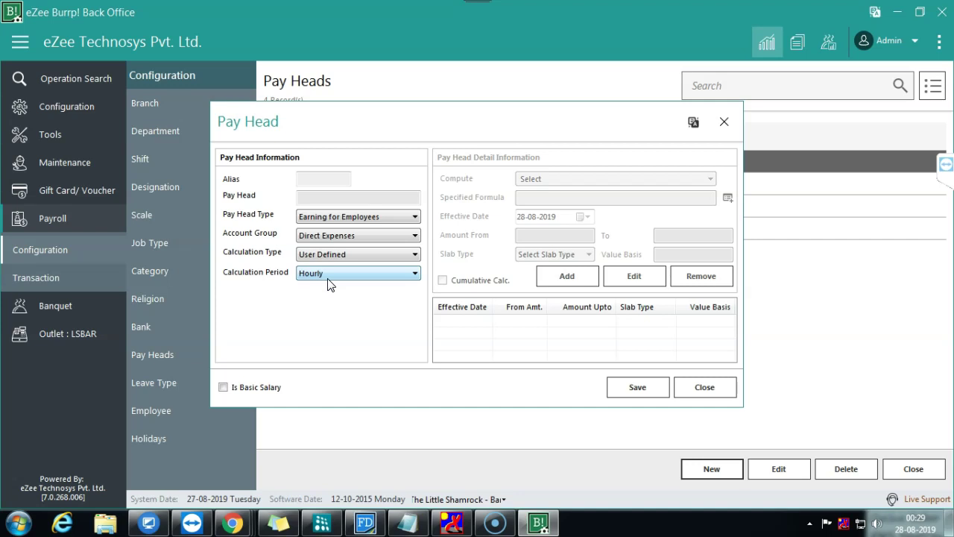
left_click(328, 279)
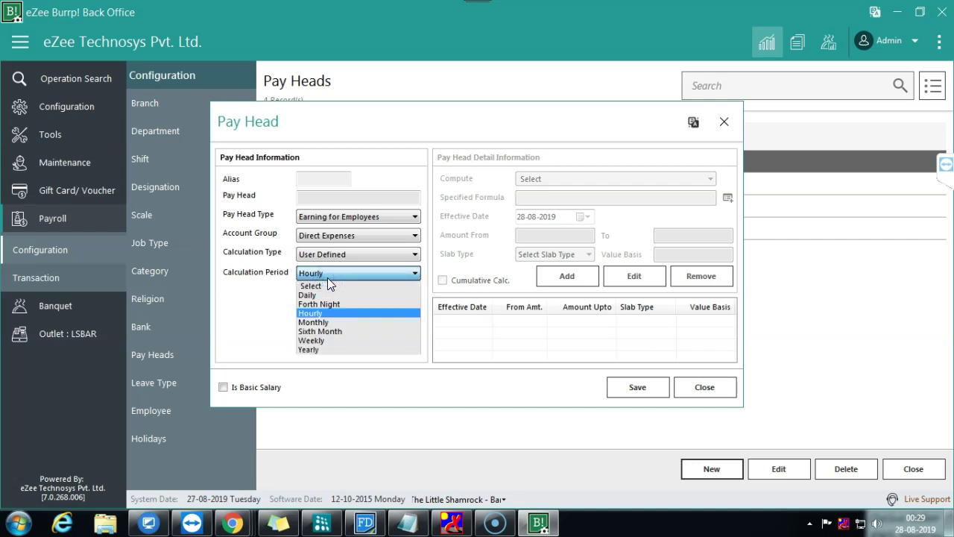
left_click(328, 278)
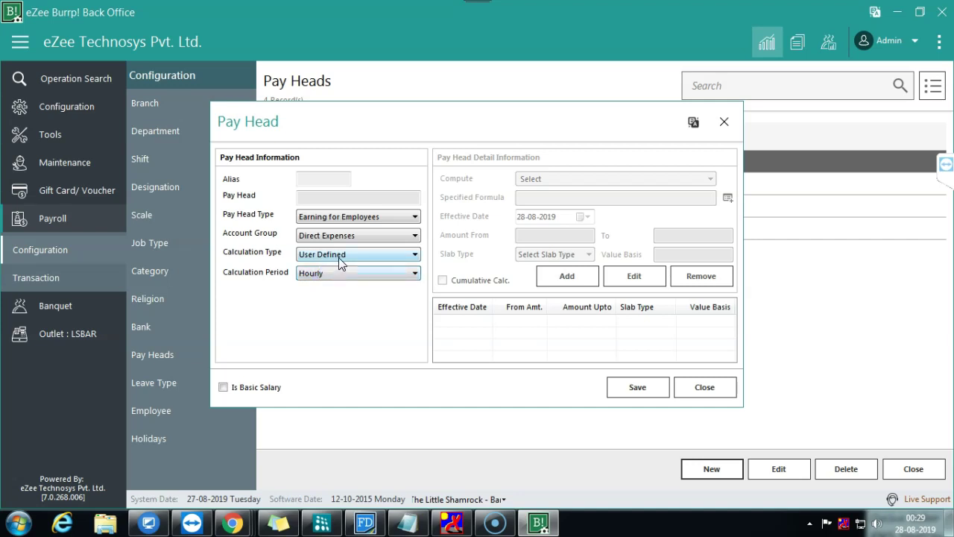
left_click(339, 257)
left_click(338, 257)
left_click(398, 289)
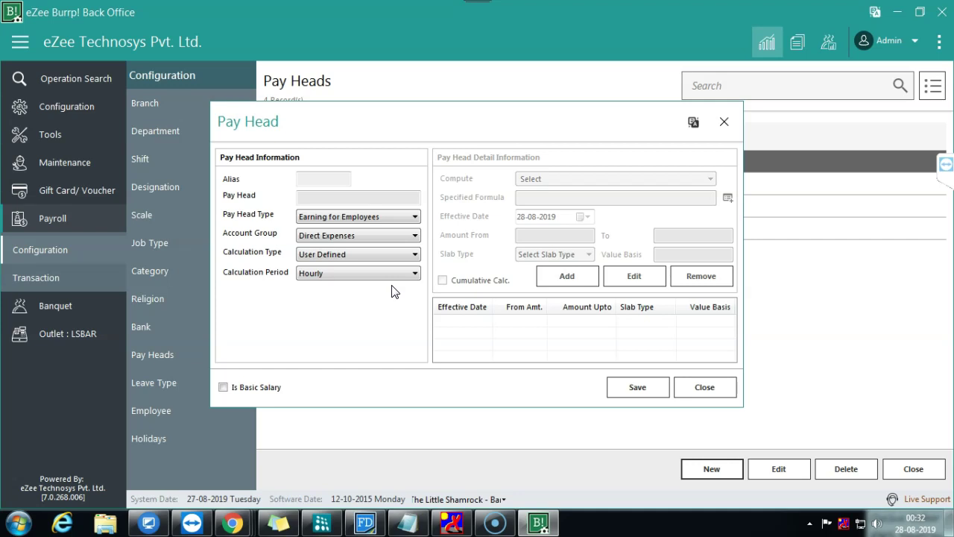
Step: Tick Is Basic Salary on the Basic salary pay head and save it
left_click(707, 388)
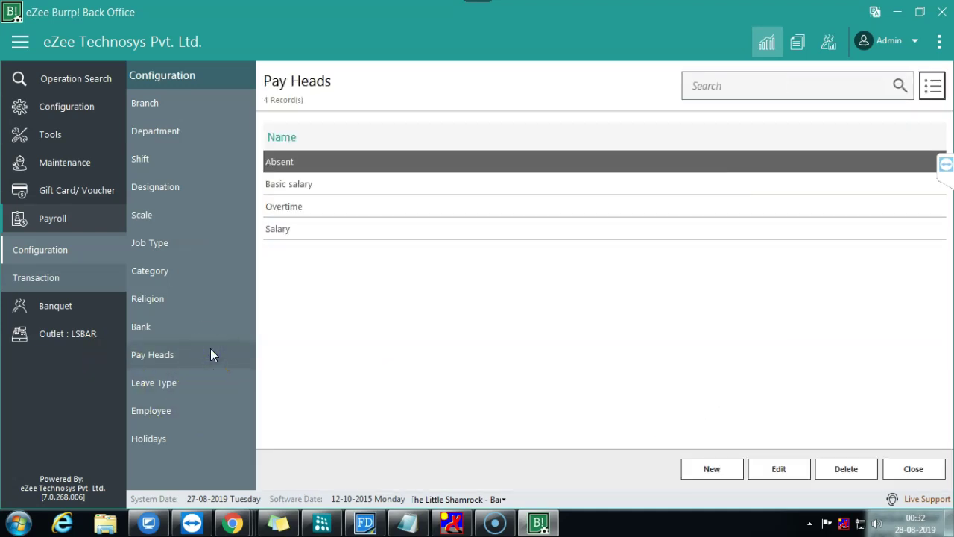
double_click(457, 184)
left_click(374, 295)
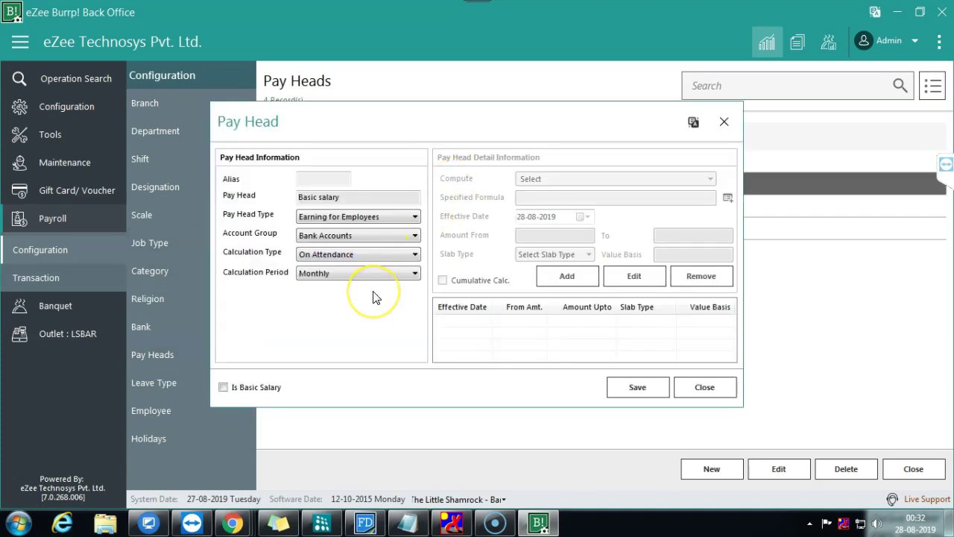
left_click(250, 388)
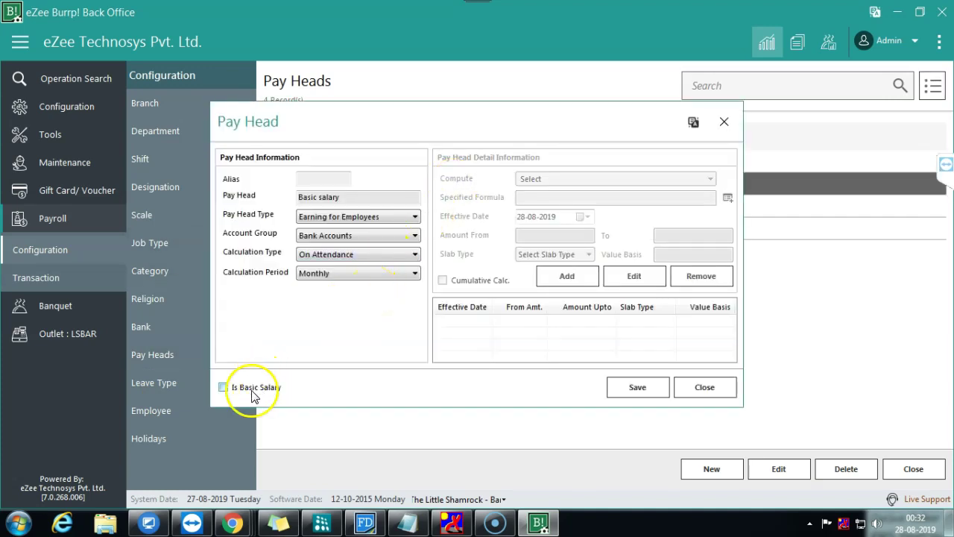
left_click(668, 386)
left_click(355, 292)
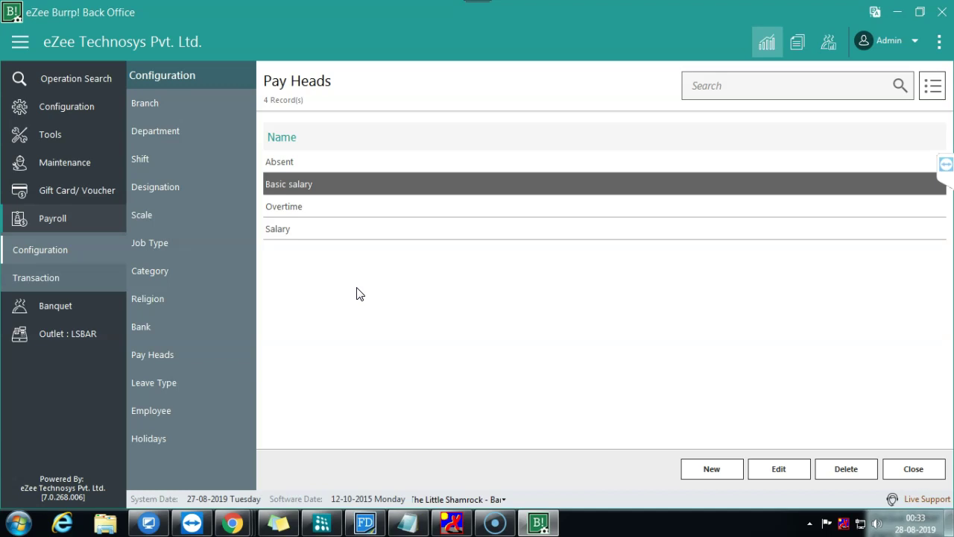
left_click(347, 311)
left_click(712, 469)
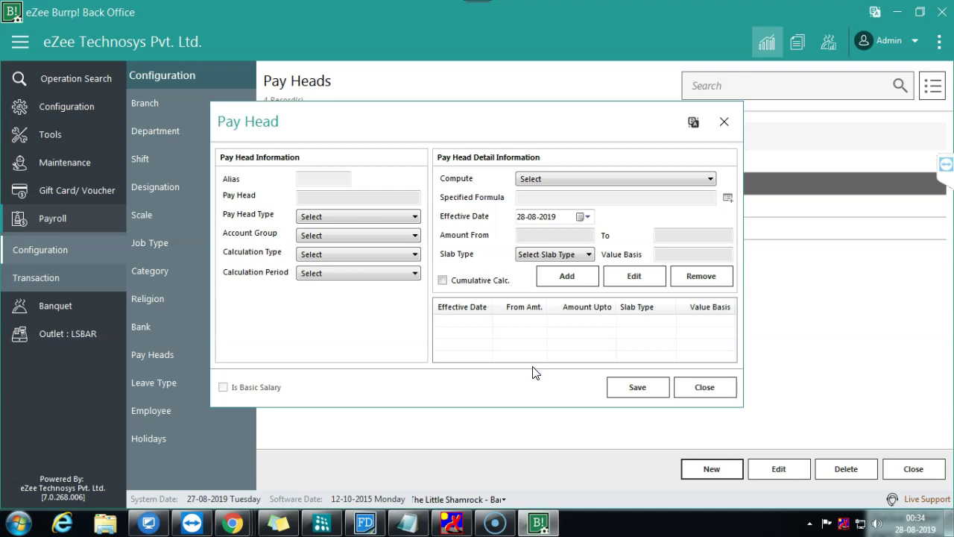
left_click(595, 183)
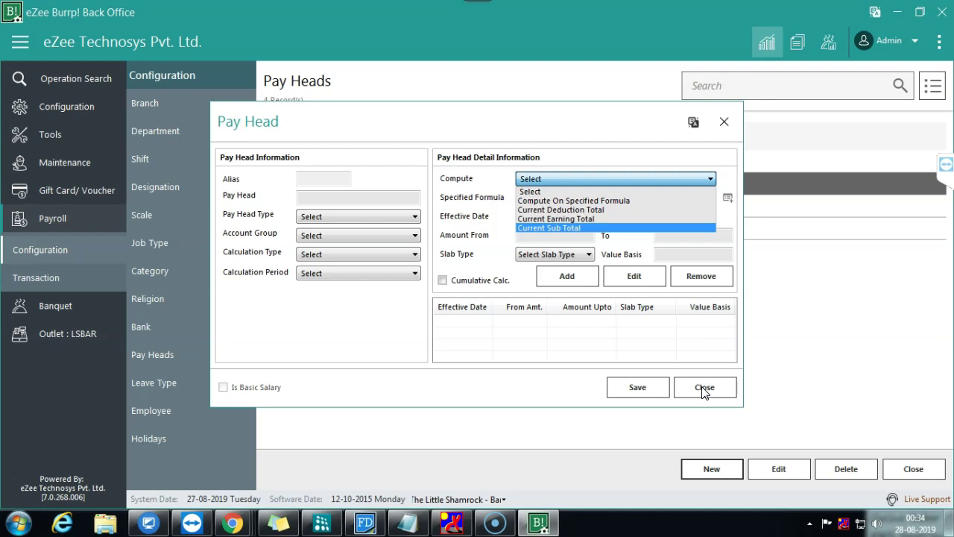
left_click(702, 388)
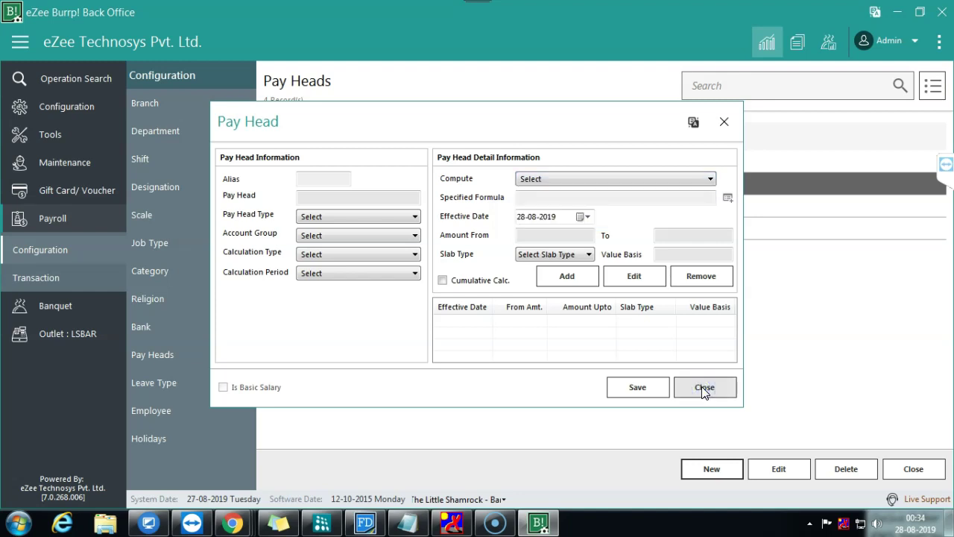
left_click(702, 388)
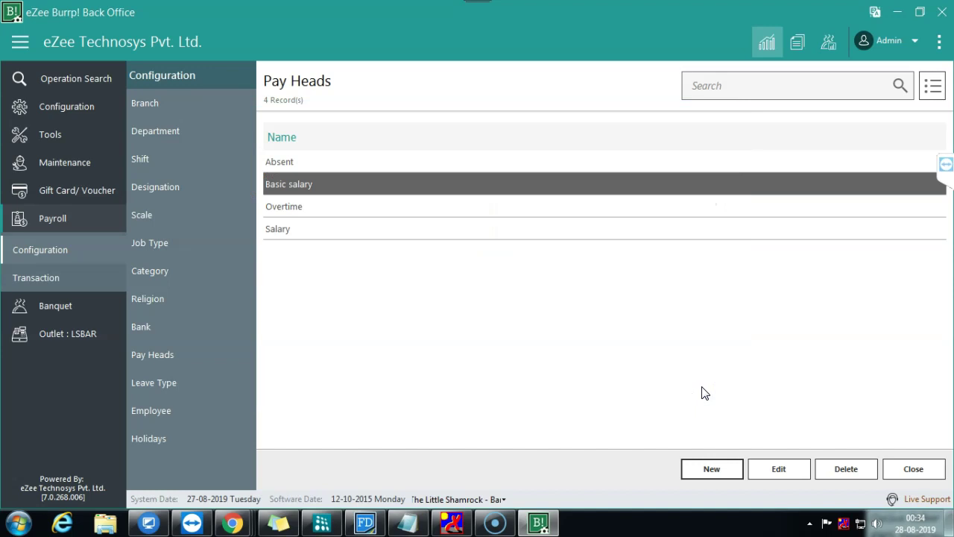
Step: Browse the Configuration Masters and the Tools Maintenance and Appearance sections in the sidebar
left_click(53, 99)
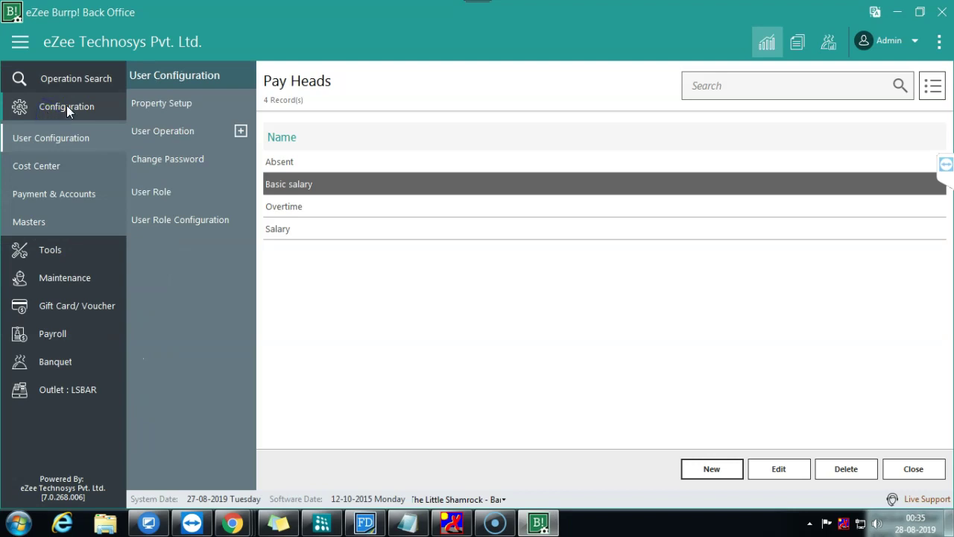
left_click(44, 221)
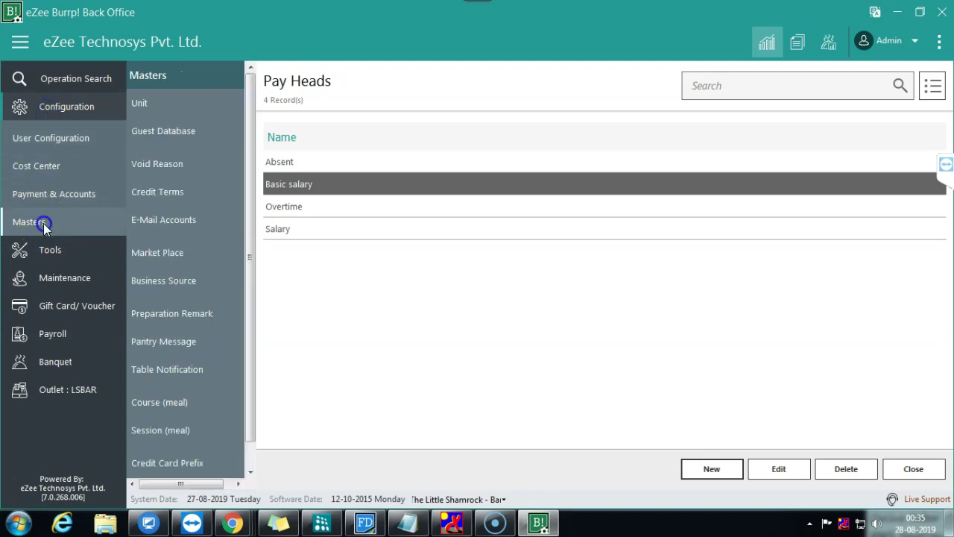
left_click(74, 252)
left_click(66, 271)
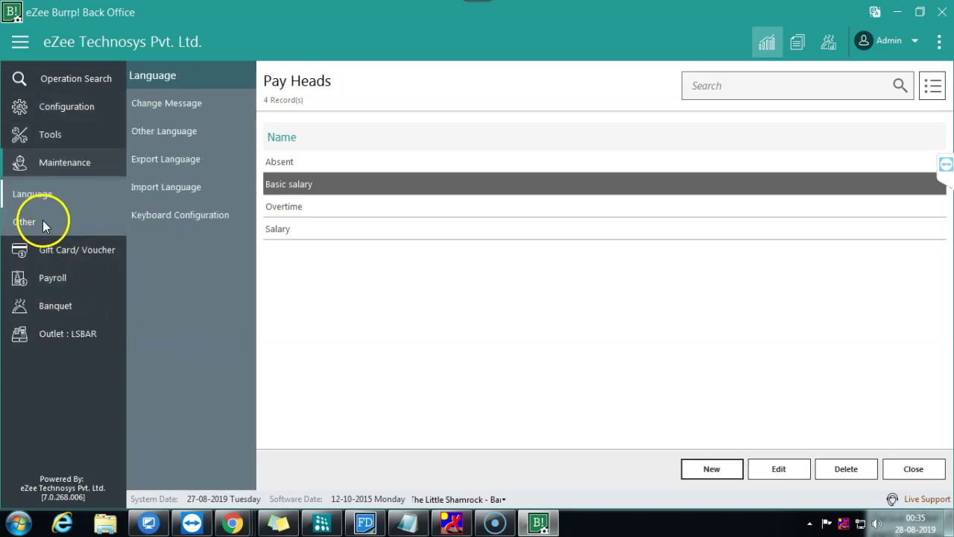
left_click(60, 134)
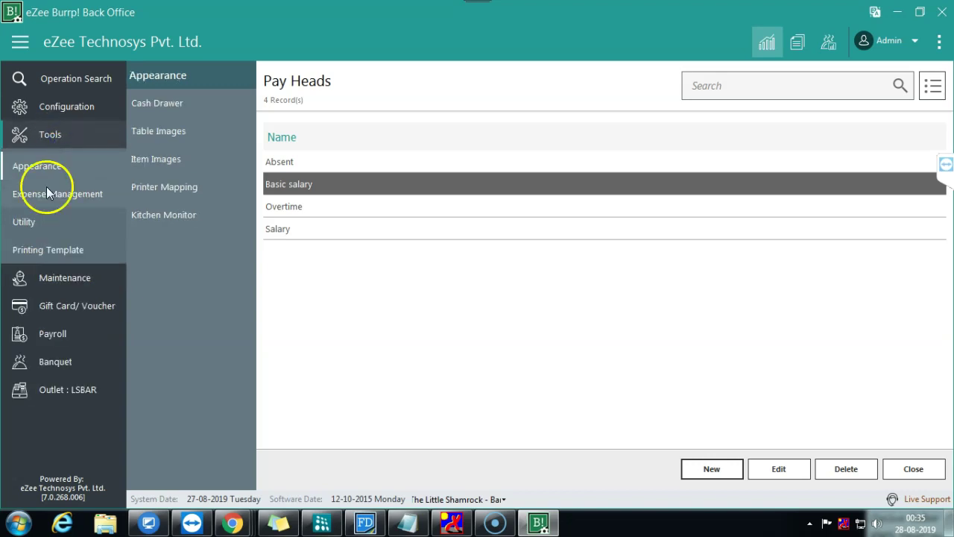
Step: Search options for 'tax', review Store Tax Caption (Tax1–Tax4) unchanged, then show Outlet : LSBAR Item Configuration
left_click(939, 42)
left_click(843, 99)
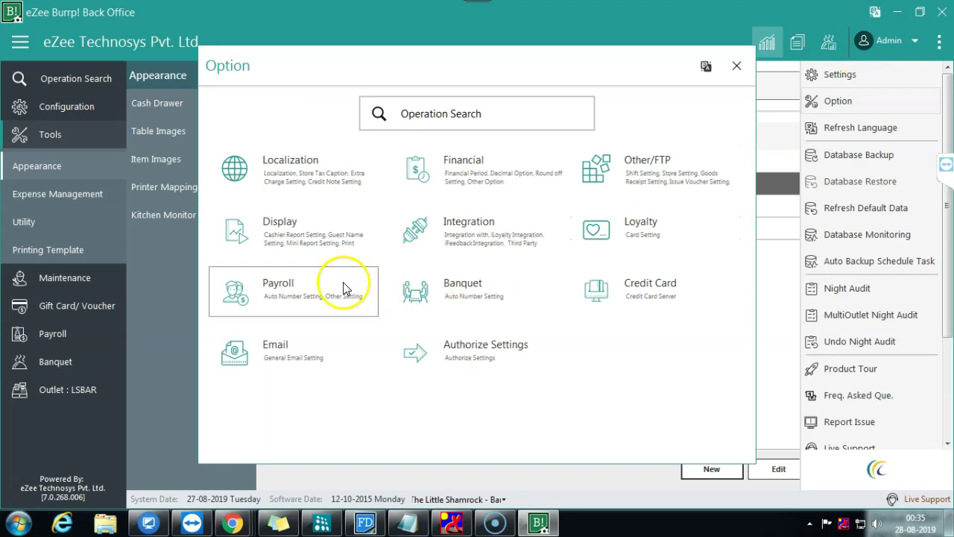
left_click(442, 116)
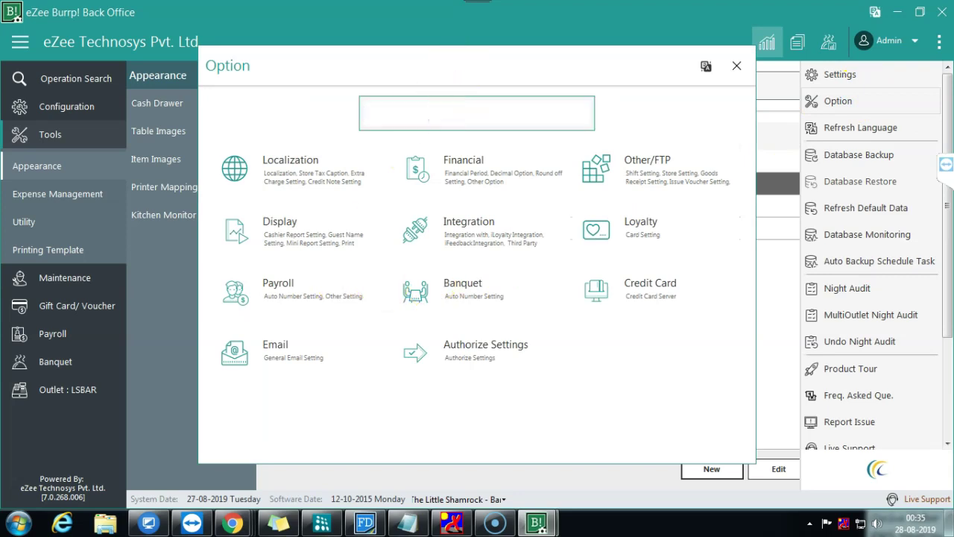
type("tax")
left_click(398, 145)
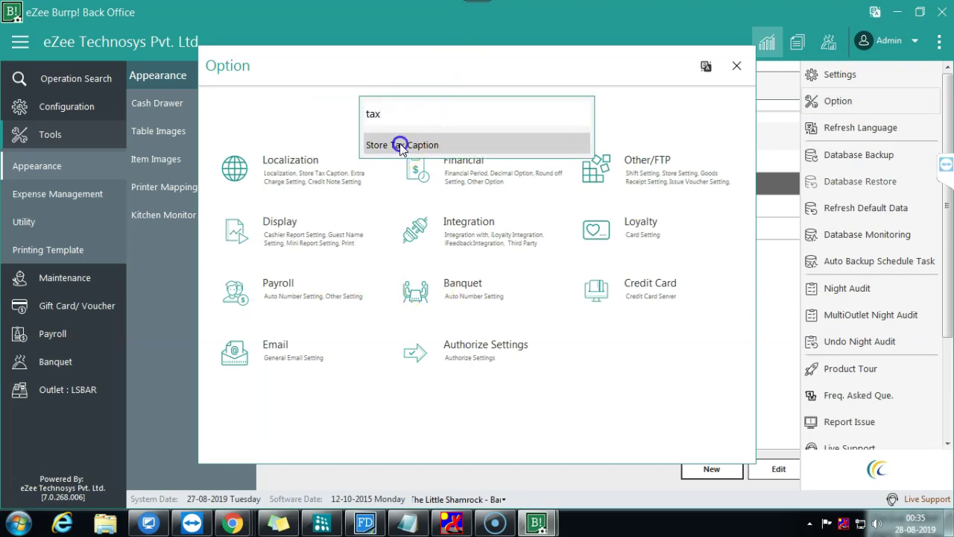
left_click(432, 148)
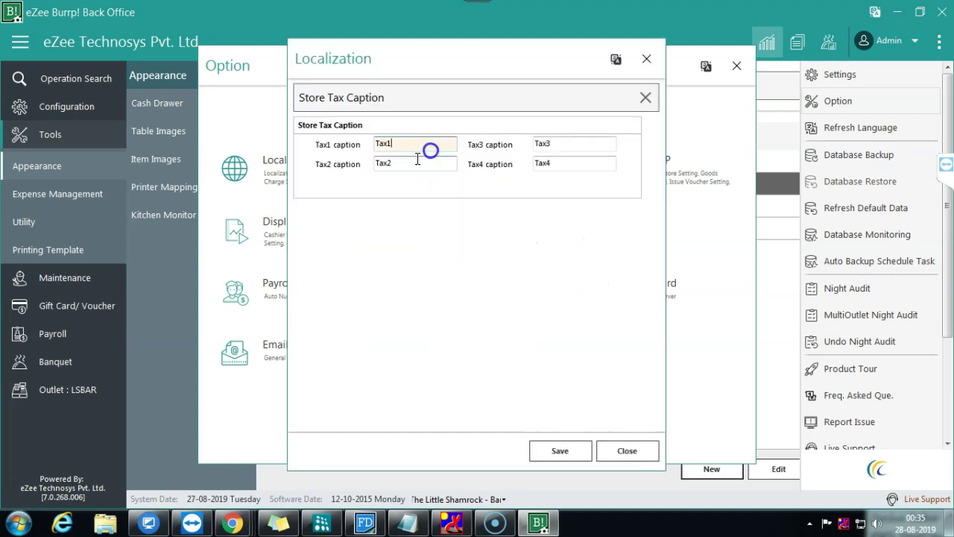
left_click(641, 448)
left_click(735, 67)
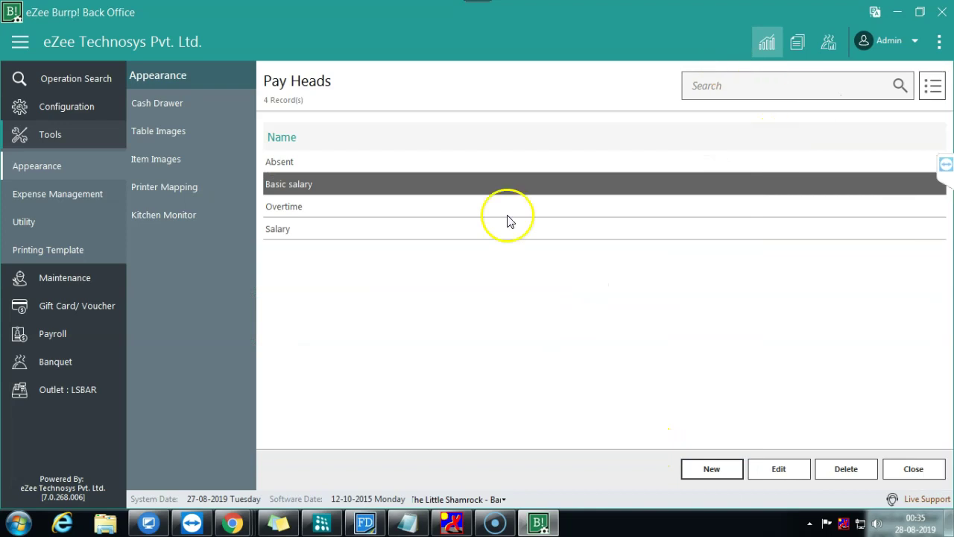
left_click(60, 399)
left_click(46, 361)
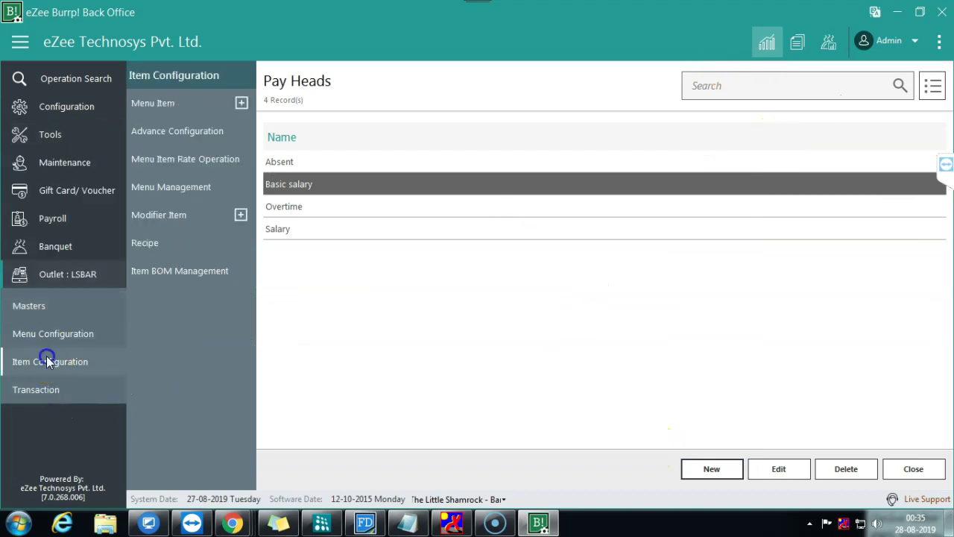
left_click(177, 132)
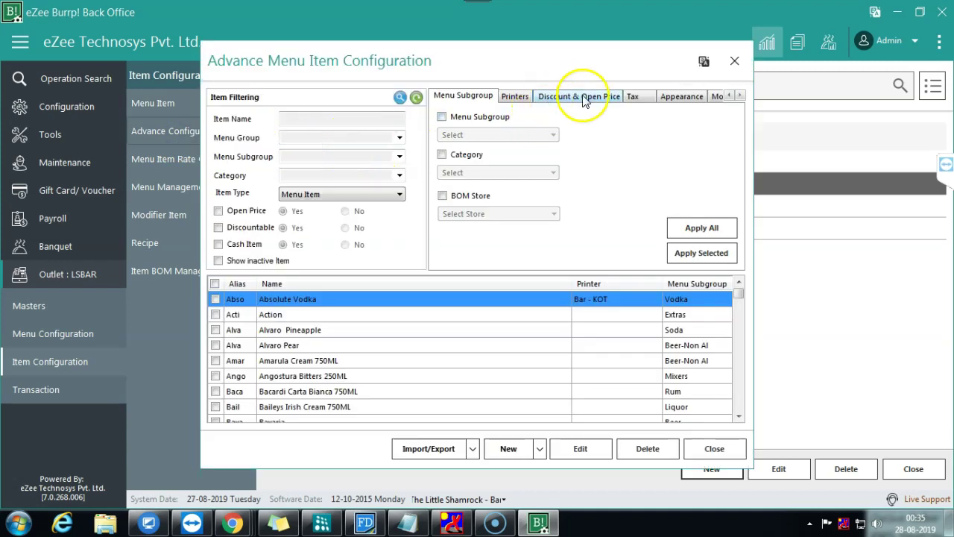
left_click(646, 100)
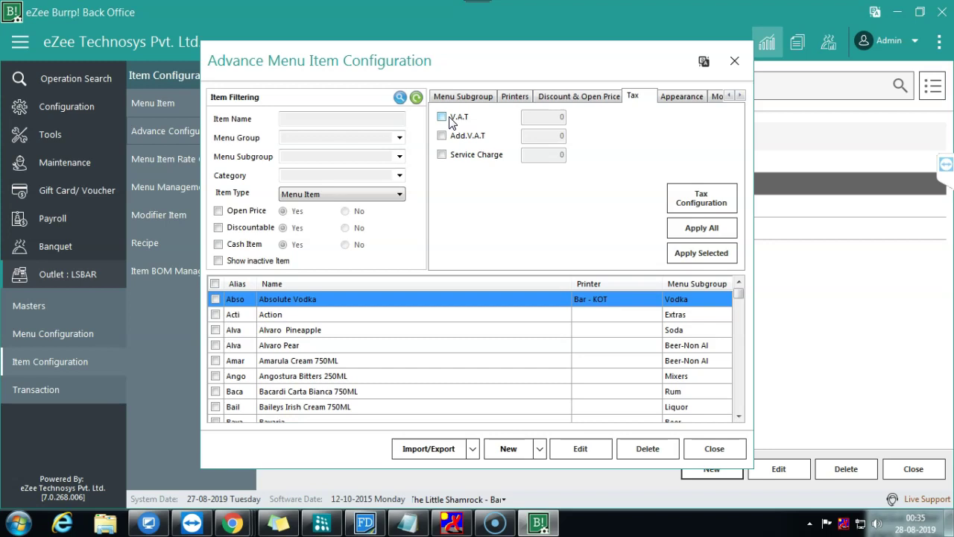
left_click(707, 449)
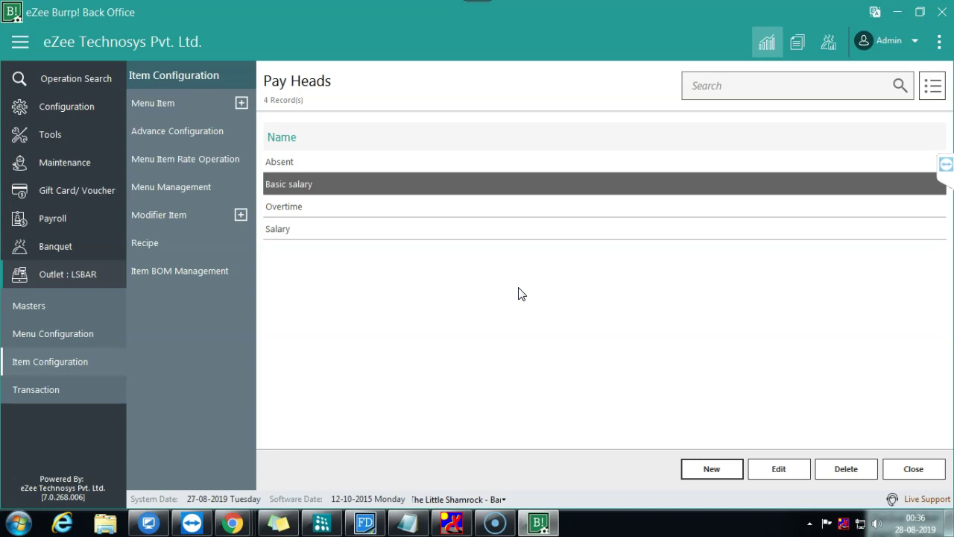
Step: Open the desktop file HR_Data_20190828_121734 with WPS Spreadsheets
left_click(897, 12)
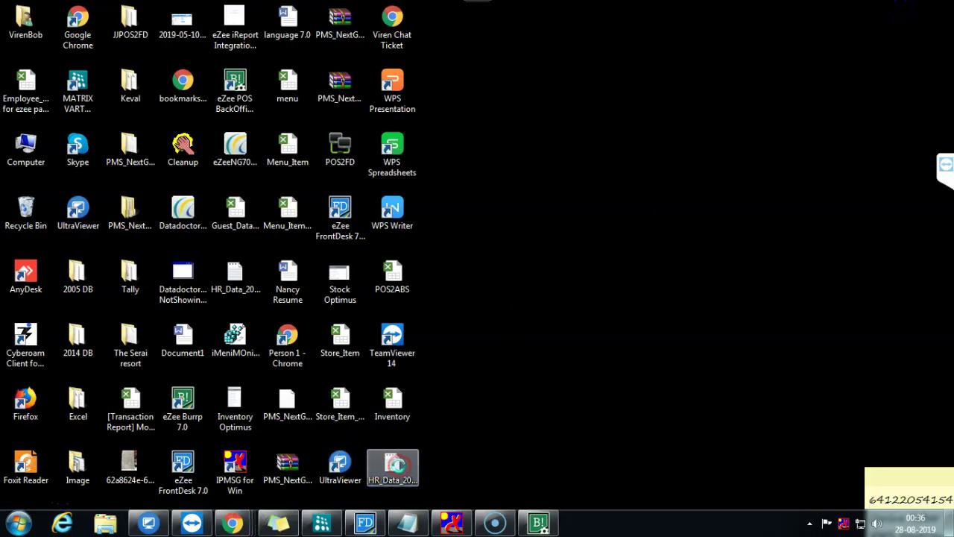
right_click(400, 464)
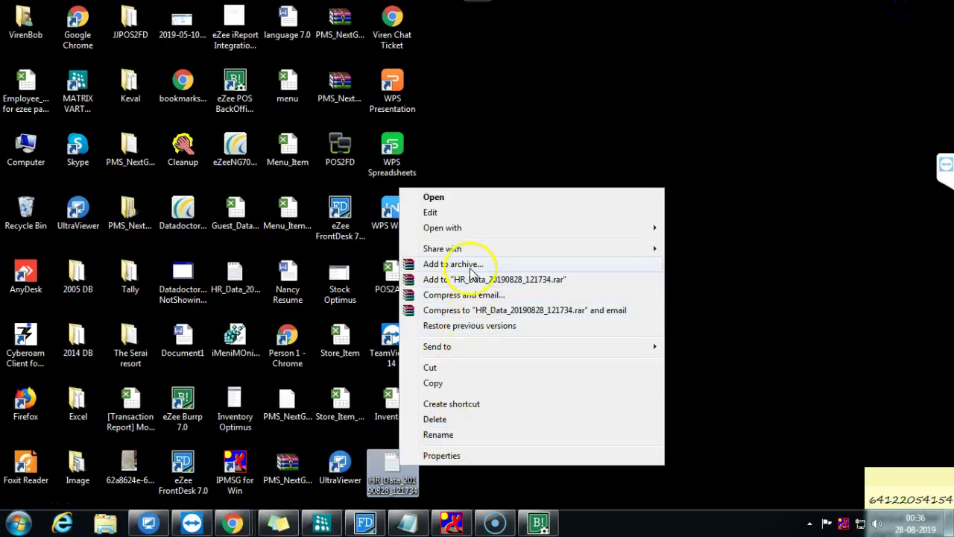
left_click(486, 227)
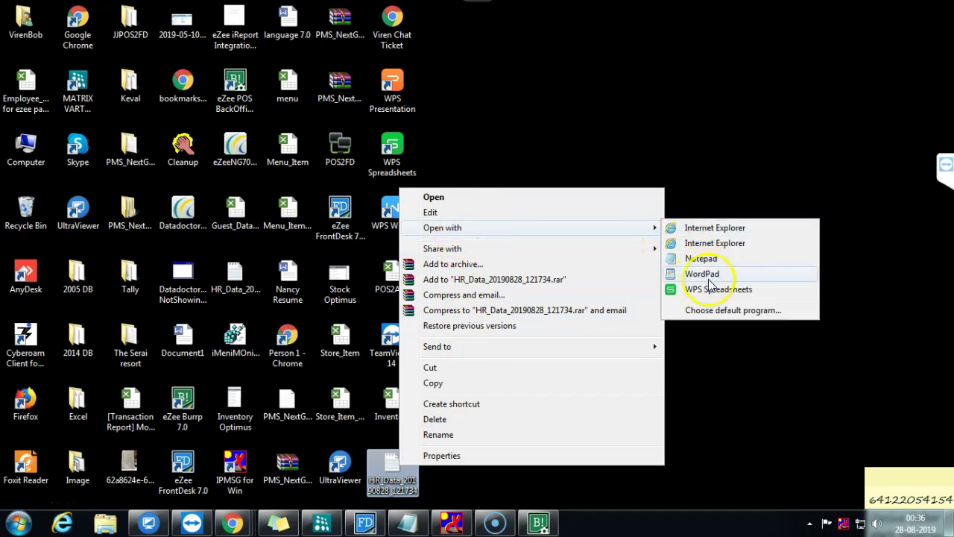
left_click(708, 277)
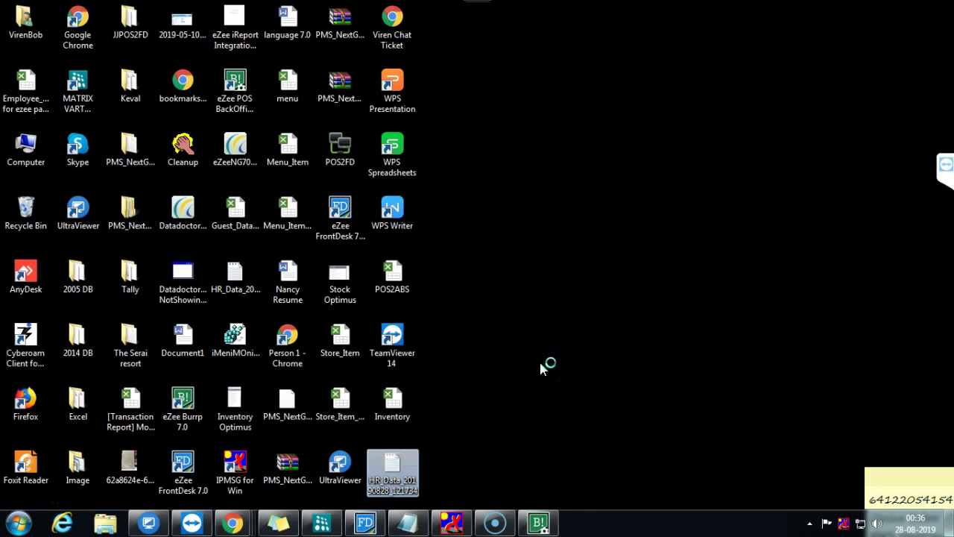
mouse_move(546, 521)
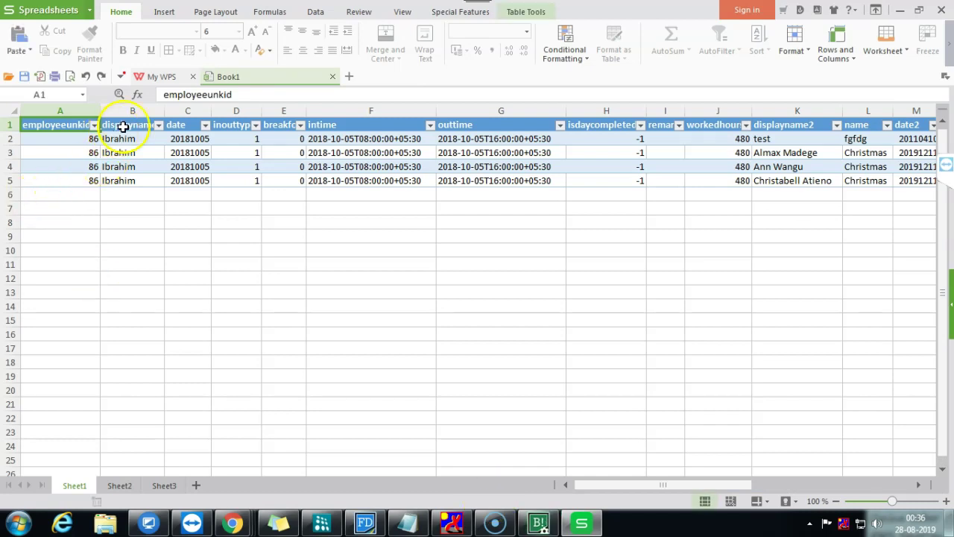
Step: Check the outtime value in cell G2, close WPS Spreadsheets, and select the HR_Data file
left_click(527, 138)
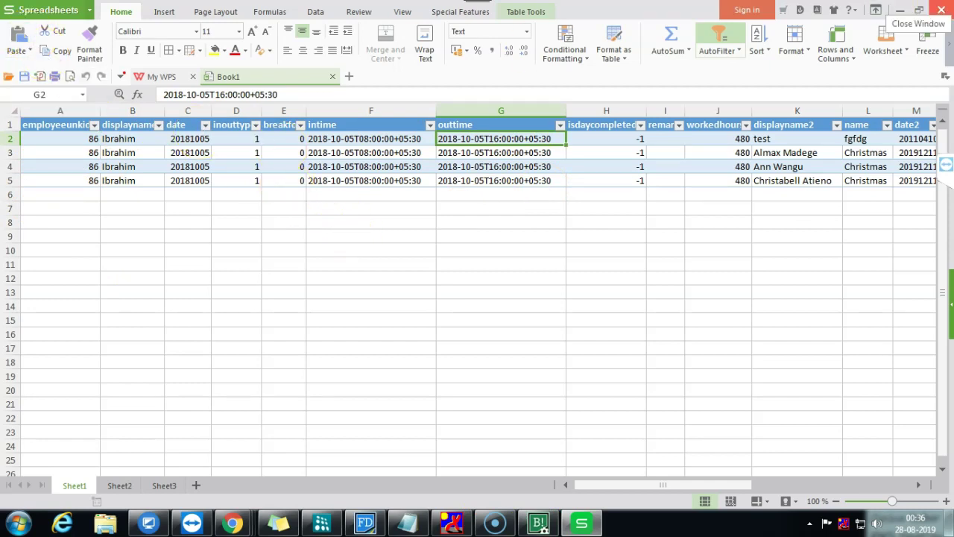
left_click(942, 10)
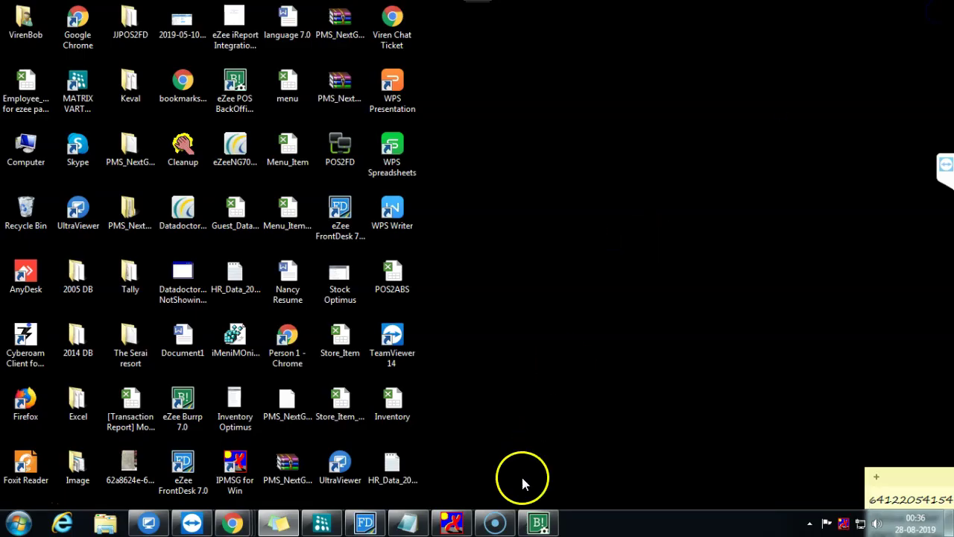
left_click(403, 467)
Step: Open the forwarded FW: message in Gmail and start a reply to it
mouse_move(231, 524)
left_click(127, 443)
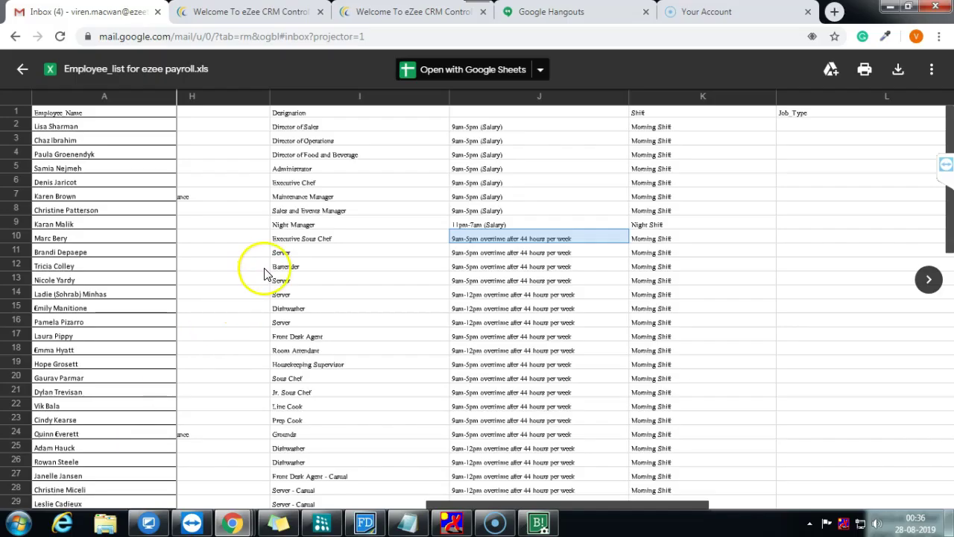
left_click(263, 270)
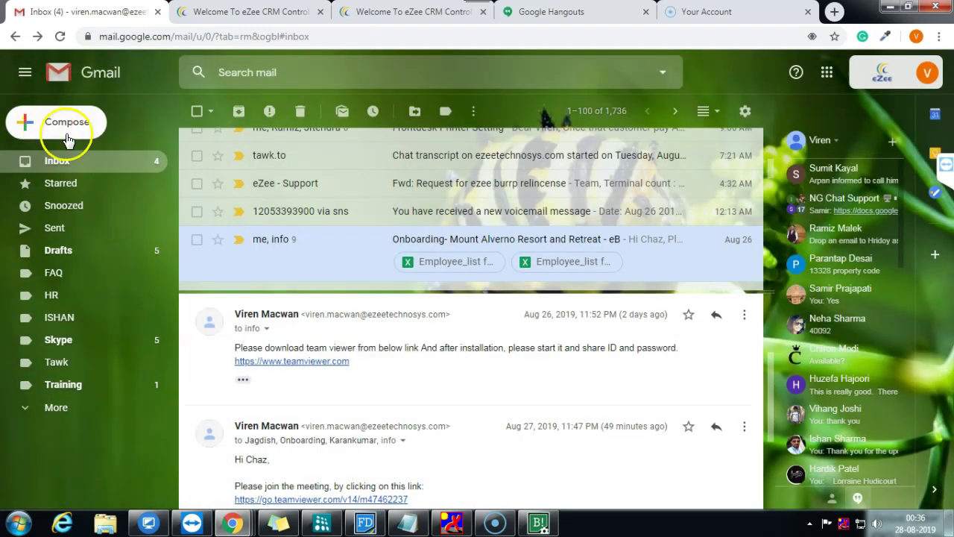
scroll(337, 205, "up", 1)
scroll(337, 205, "up", 2)
left_click(349, 143)
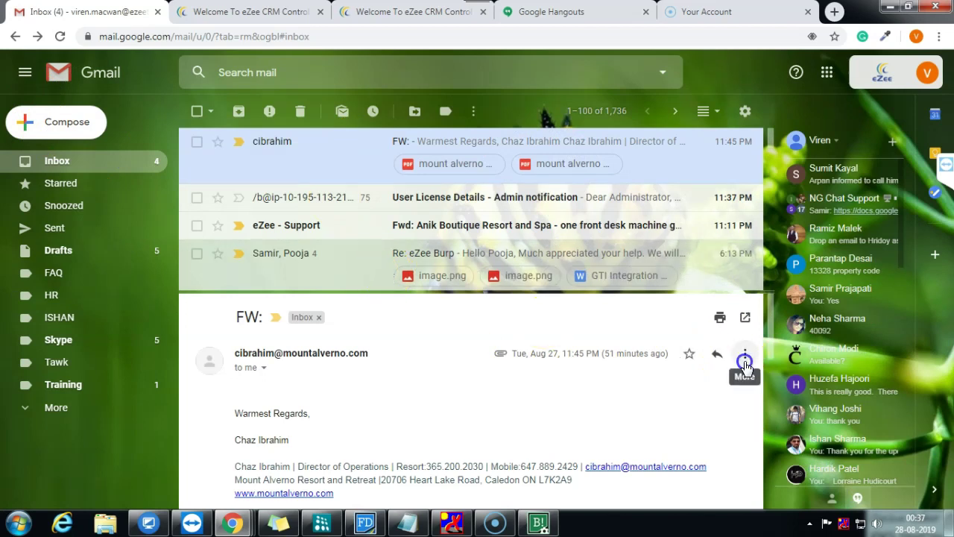
left_click(744, 358)
left_click(489, 308)
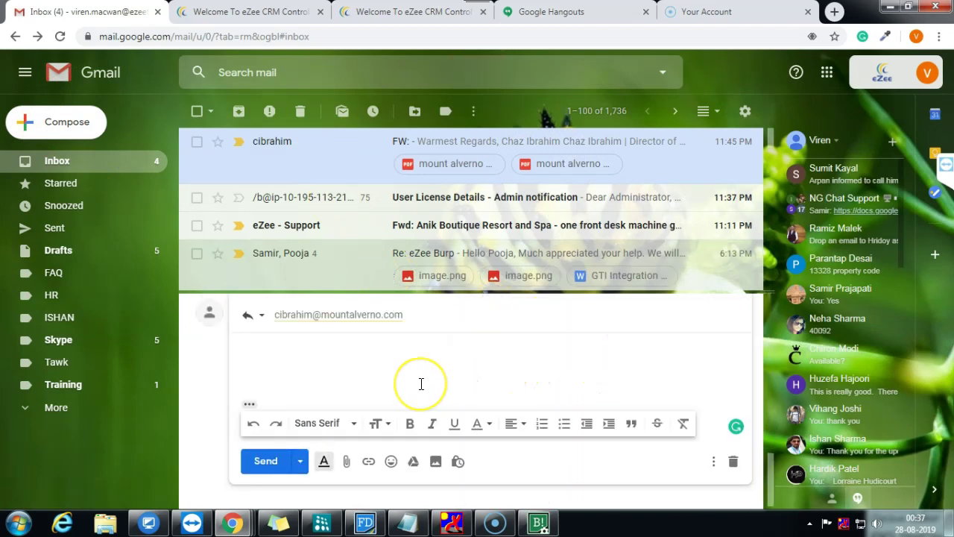
Step: Write the reply about the eZee Burrp payroll export sample file, asking for the required format
type("Hi Chaz,")
key("Return")
key("Return")
type("As discussed with ou")
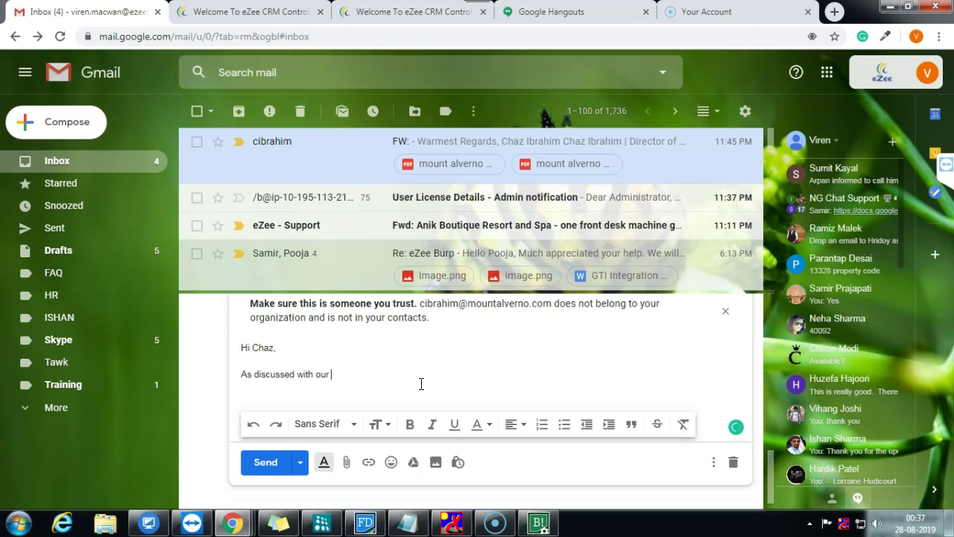
type("r")
key("BackSpace")
key("BackSpace")
key("BackSpace")
key("BackSpace")
type("you regarding the export ")
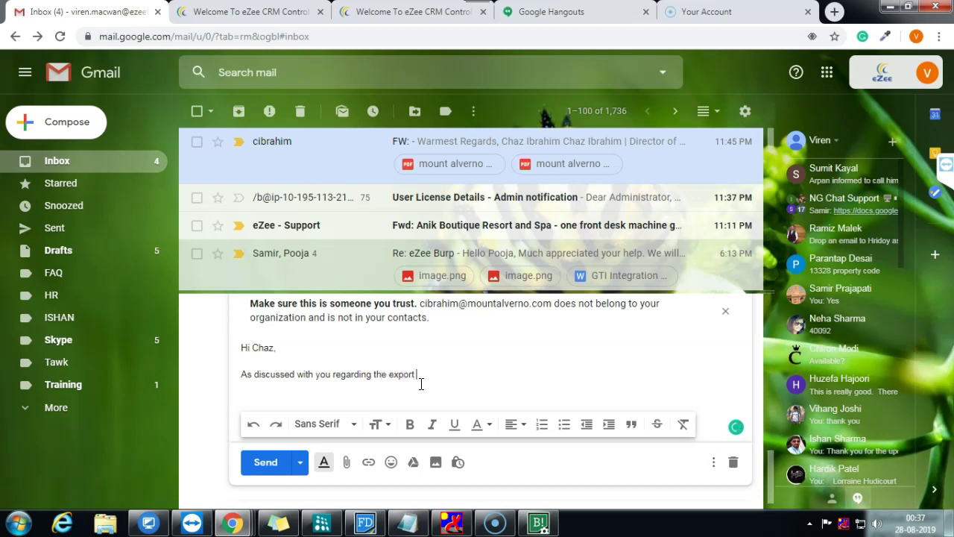
type("file from payroll modul")
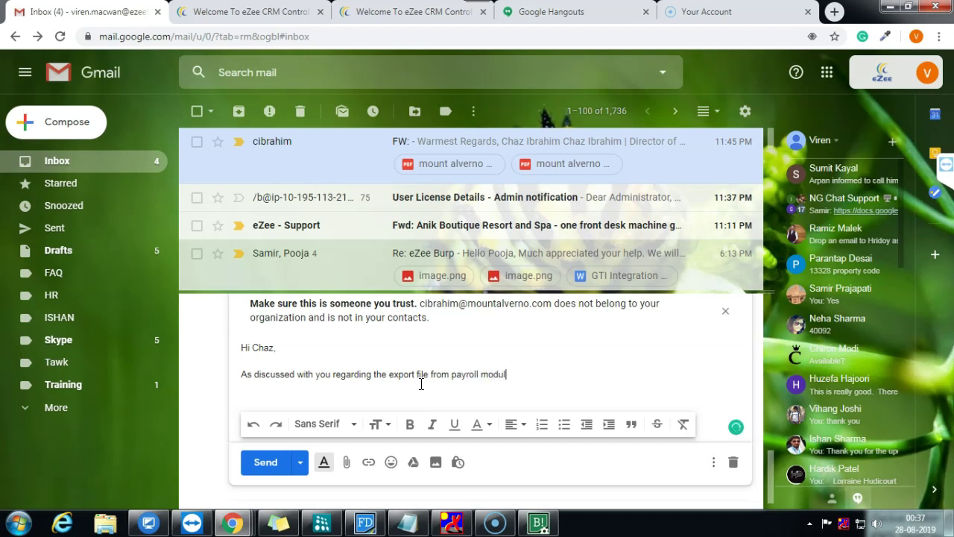
type("e of ezee burrp")
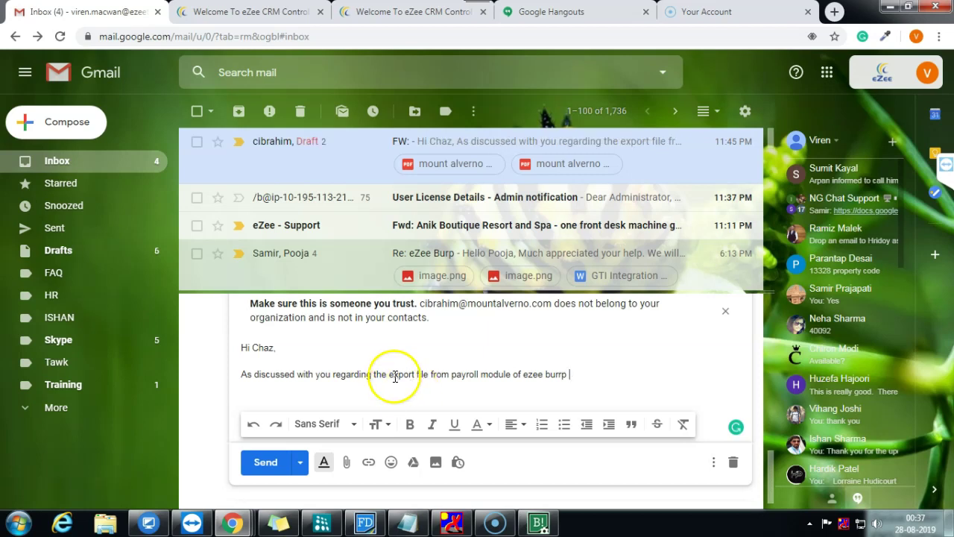
type("sending you th")
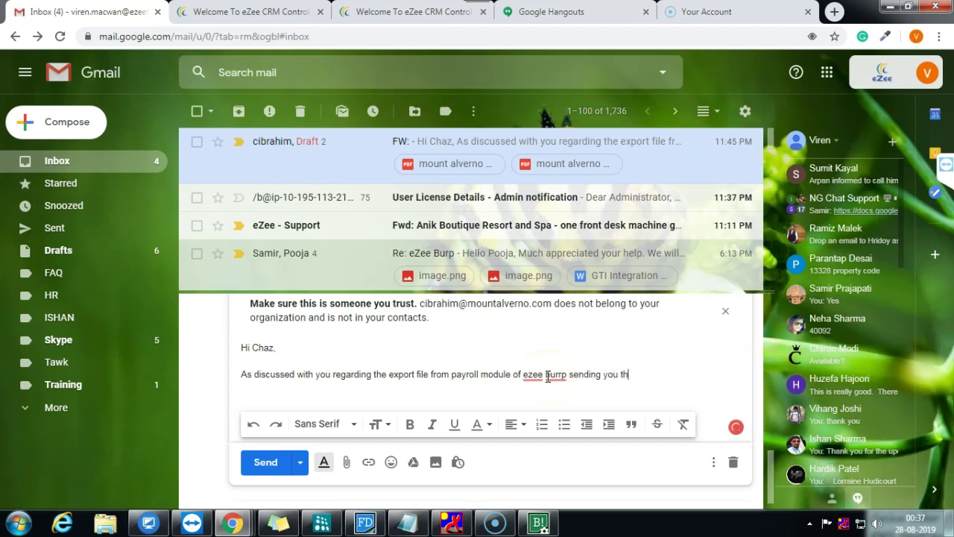
type("e sample format")
type(" file. and")
key("BackSpace")
key("BackSpace")
key("BackSpace")
type("share the format which you required to be ")
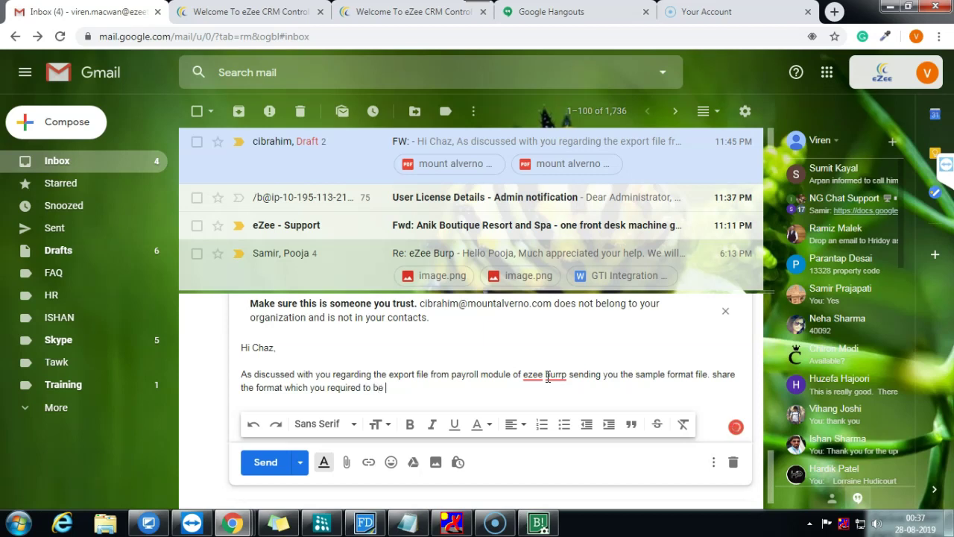
type("changed.")
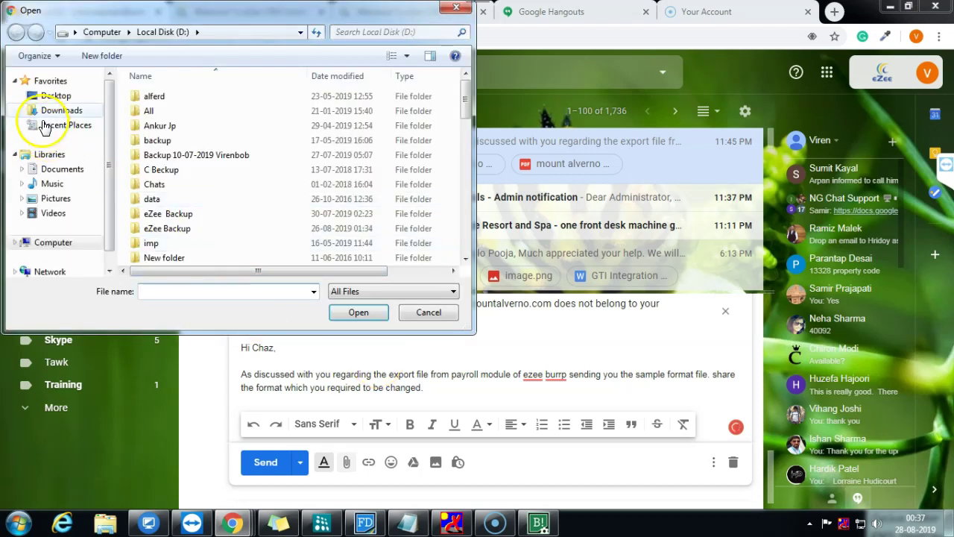
Step: Attach HR_Data_20190828_121734.xml from the Desktop, send the reply, and minimise Chrome
left_click(54, 96)
left_click(218, 247)
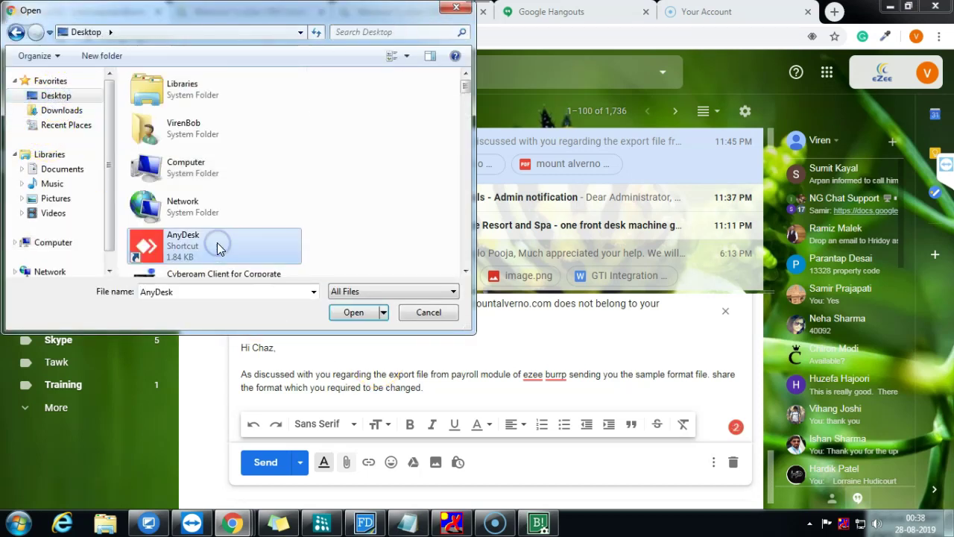
scroll(218, 246, "down", 10)
scroll(220, 247, "down", 5)
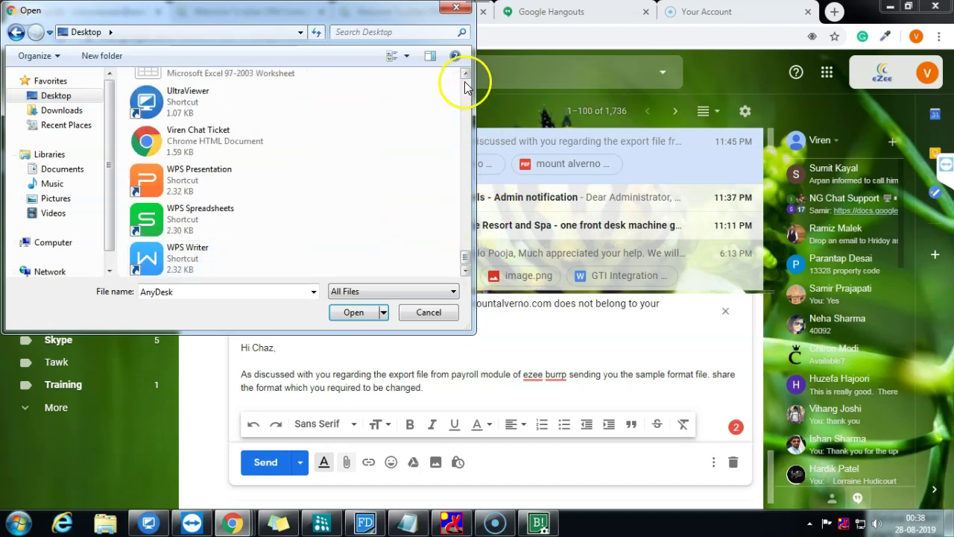
left_click(465, 73)
left_click(466, 73)
left_click(465, 73)
left_click(465, 73)
left_click(465, 73)
left_click(465, 73)
left_click(465, 73)
left_click(465, 73)
left_click(465, 73)
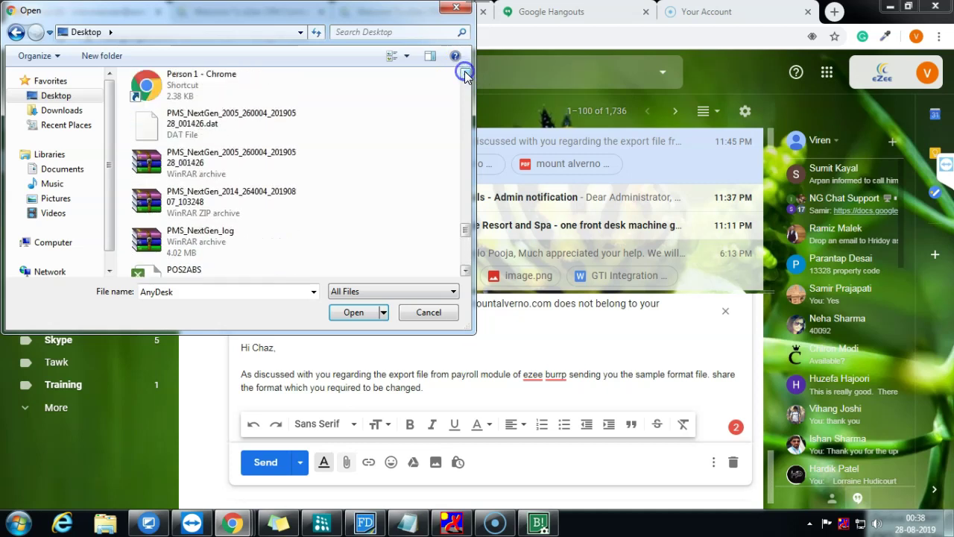
left_click(466, 73)
left_click(465, 73)
left_click(465, 73)
left_click(465, 73)
left_click(466, 73)
left_click(465, 74)
left_click(466, 73)
left_click(465, 73)
left_click(466, 73)
left_click(465, 73)
left_click(465, 73)
left_click(465, 73)
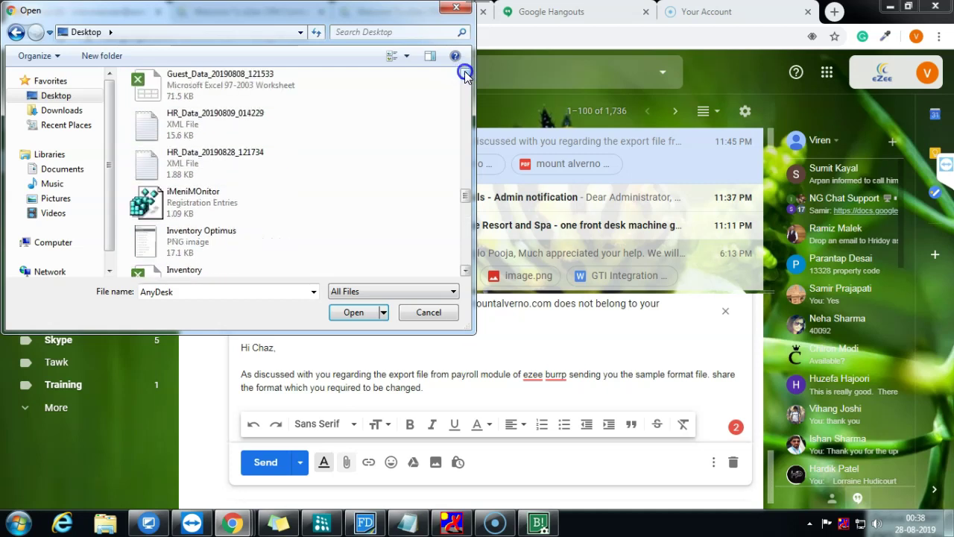
left_click(465, 73)
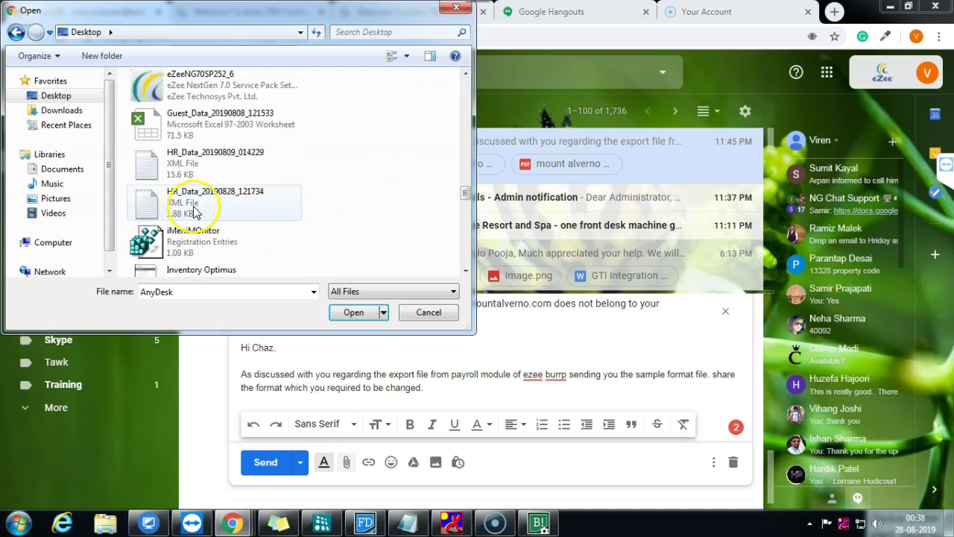
right_click(335, 187)
mouse_move(436, 203)
left_click(484, 272)
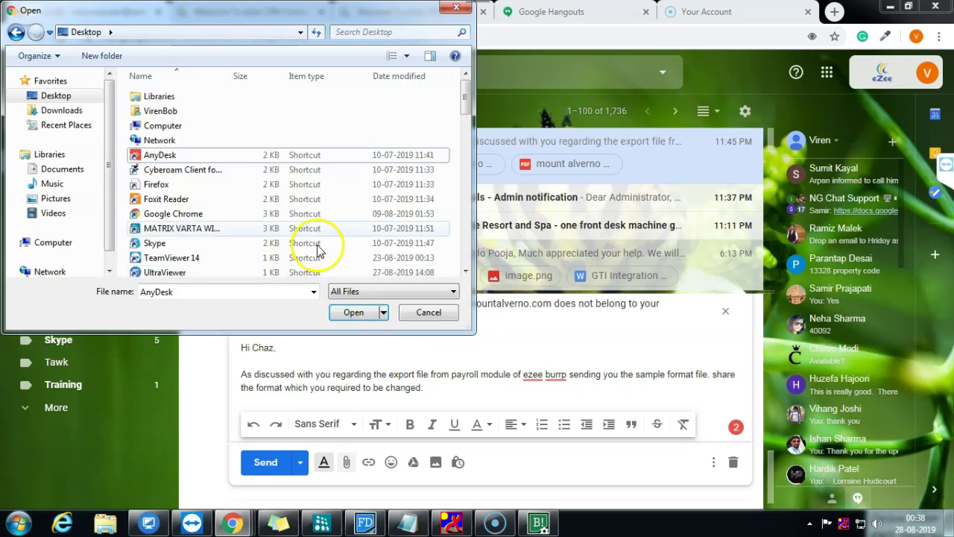
left_click(403, 77)
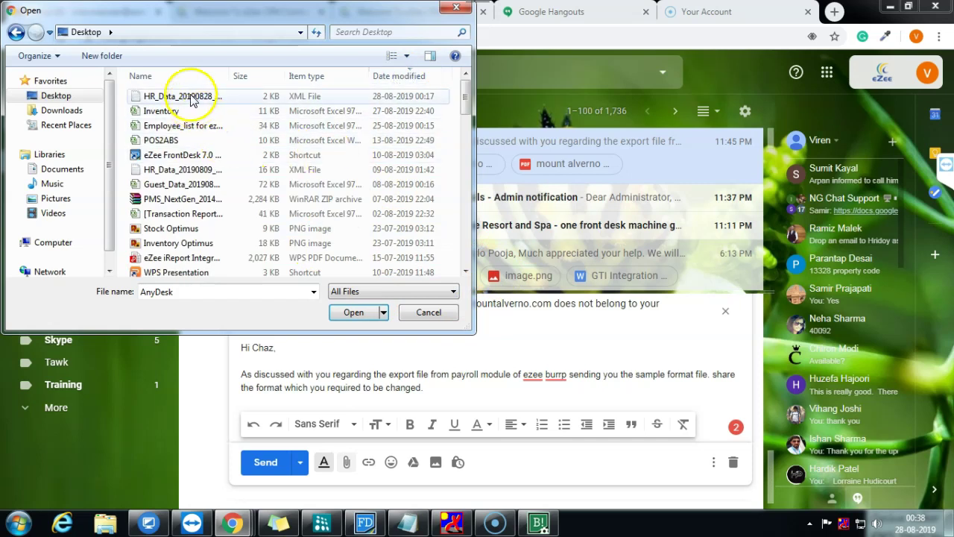
double_click(198, 95)
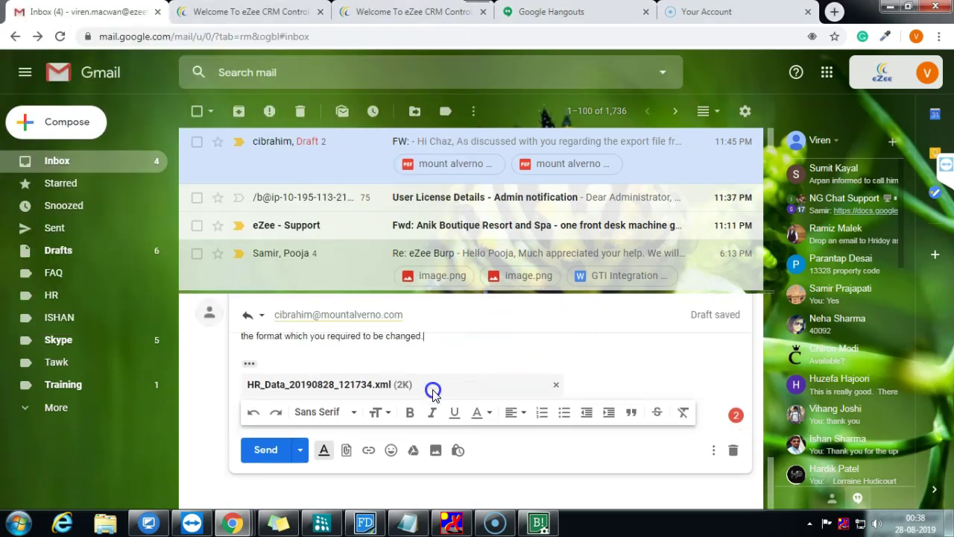
left_click(261, 456)
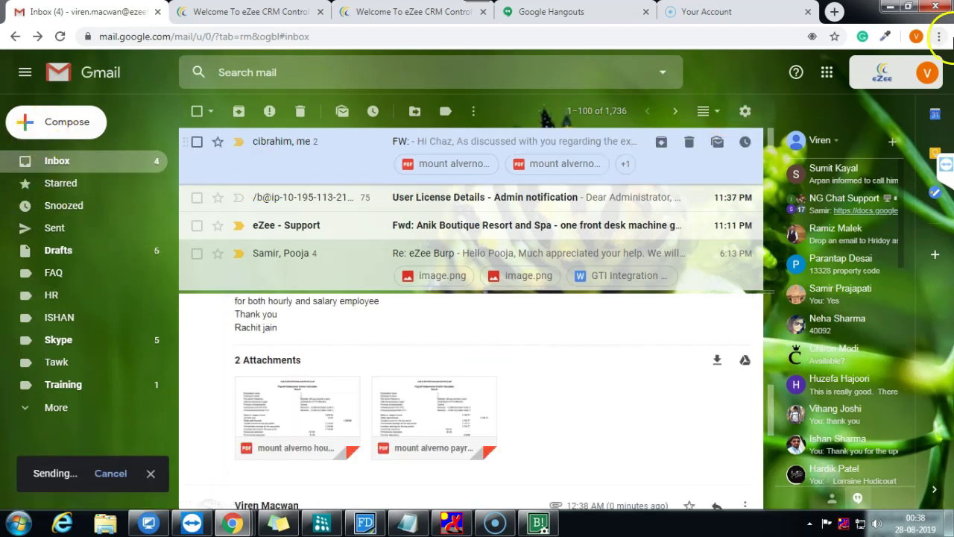
left_click(890, 6)
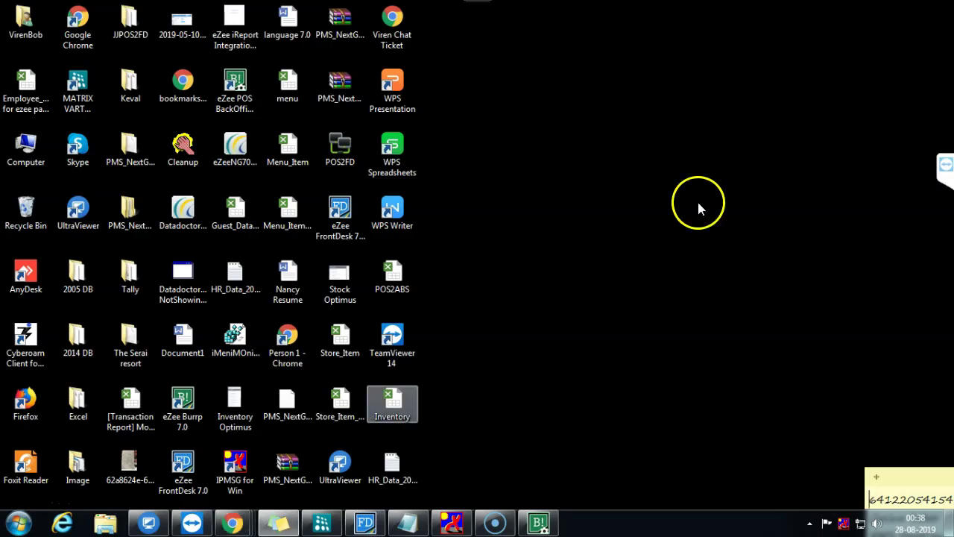
Step: Bring Back Office forward, expand Payroll and Configuration in the sidebar, and close the Pay Heads list
left_click(555, 531)
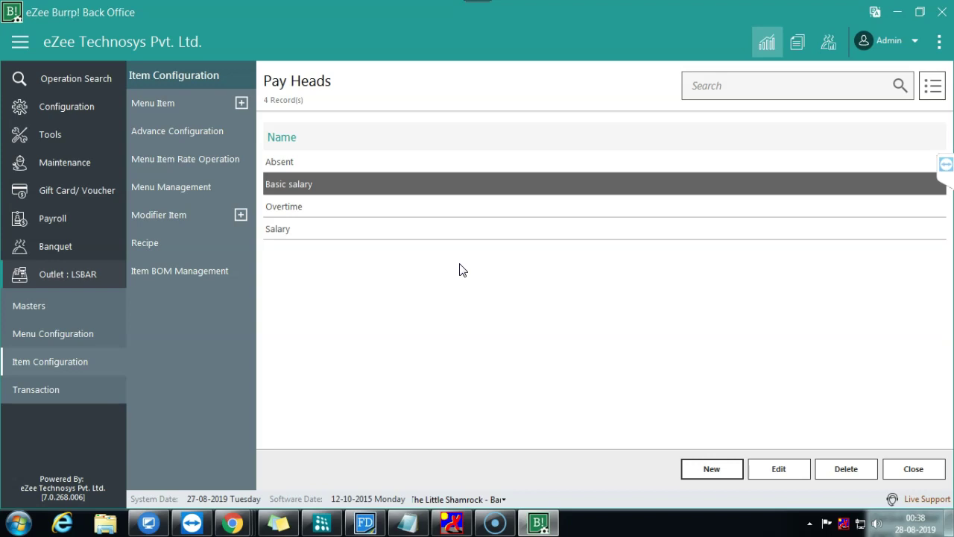
left_click(94, 214)
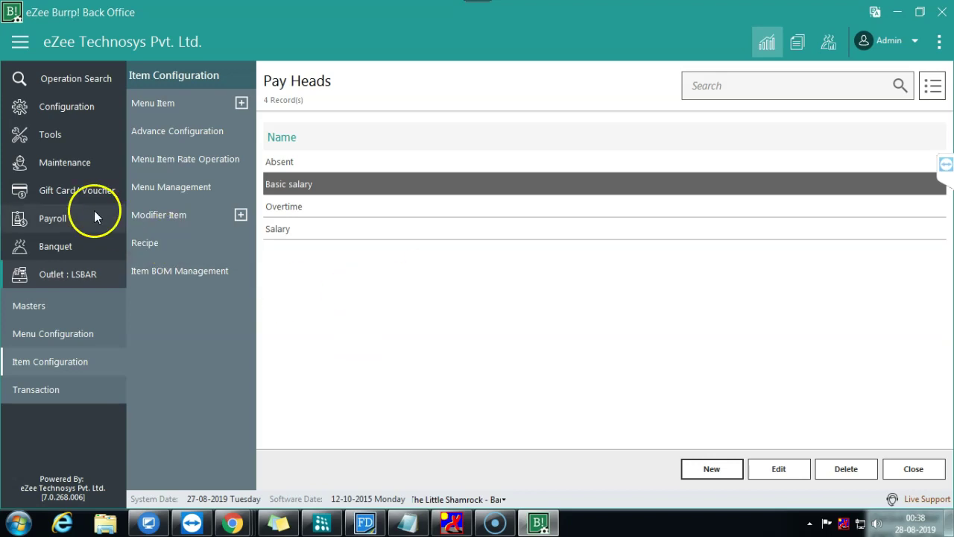
left_click(38, 254)
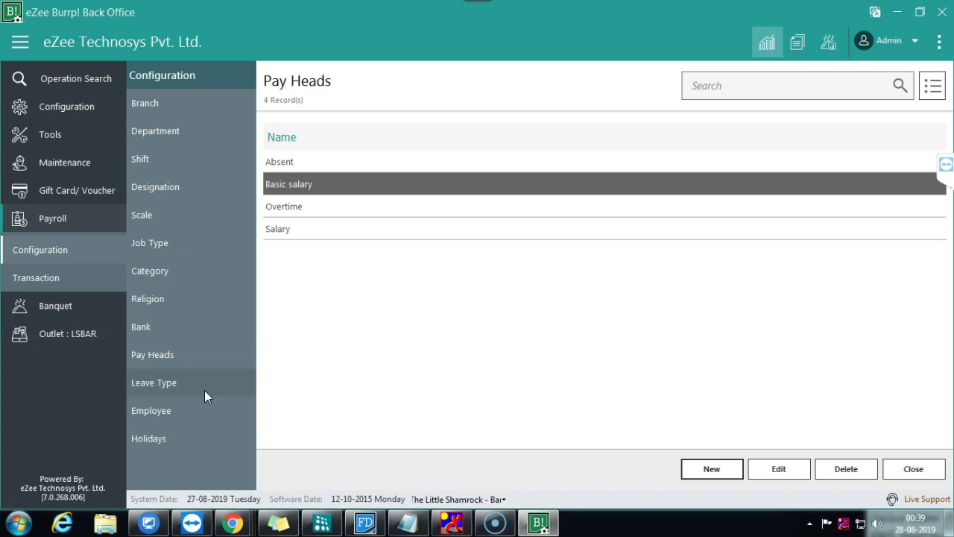
left_click(59, 109)
left_click(415, 340)
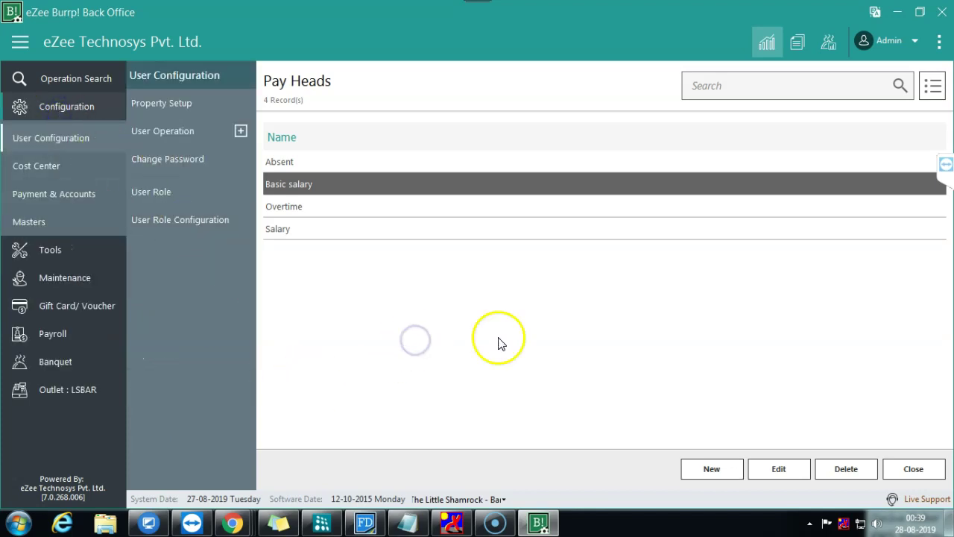
left_click(906, 475)
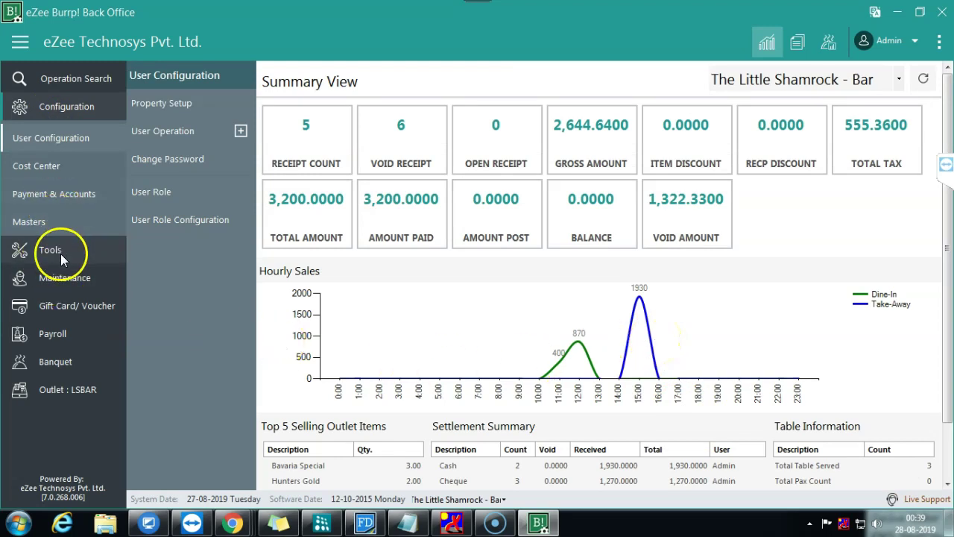
Step: Expand Payroll and show its Transaction options: Time Sheet, Export Data, Import Data and Pay Slip
left_click(61, 333)
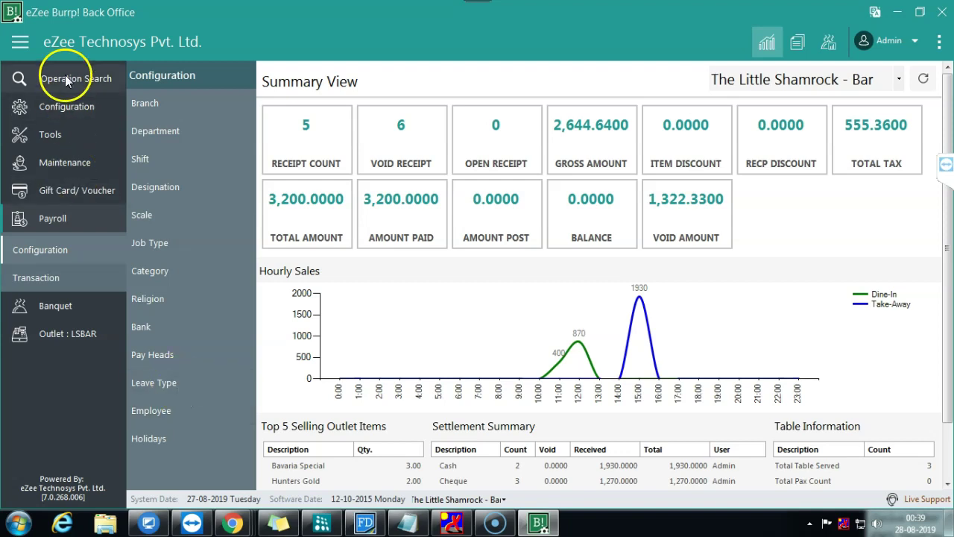
left_click(59, 113)
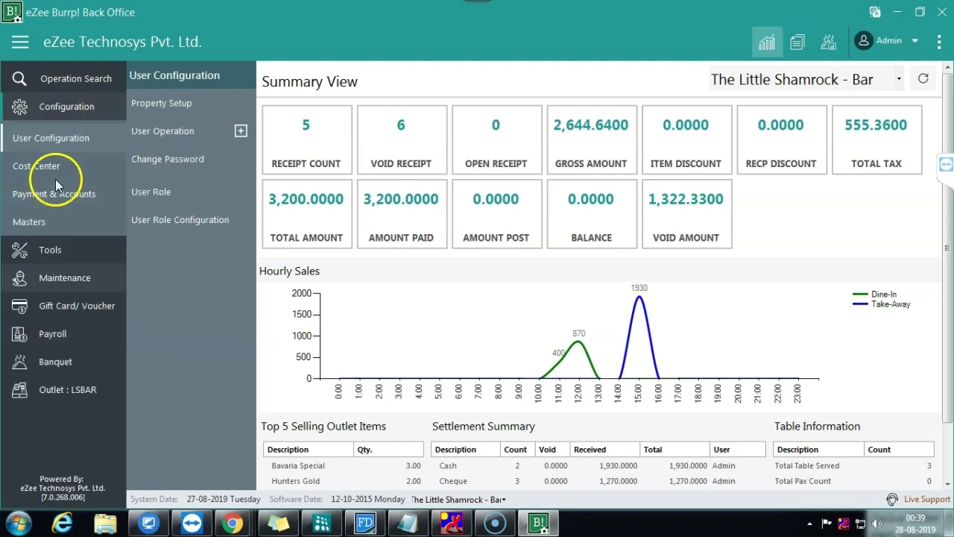
left_click(58, 334)
left_click(193, 276)
left_click(60, 275)
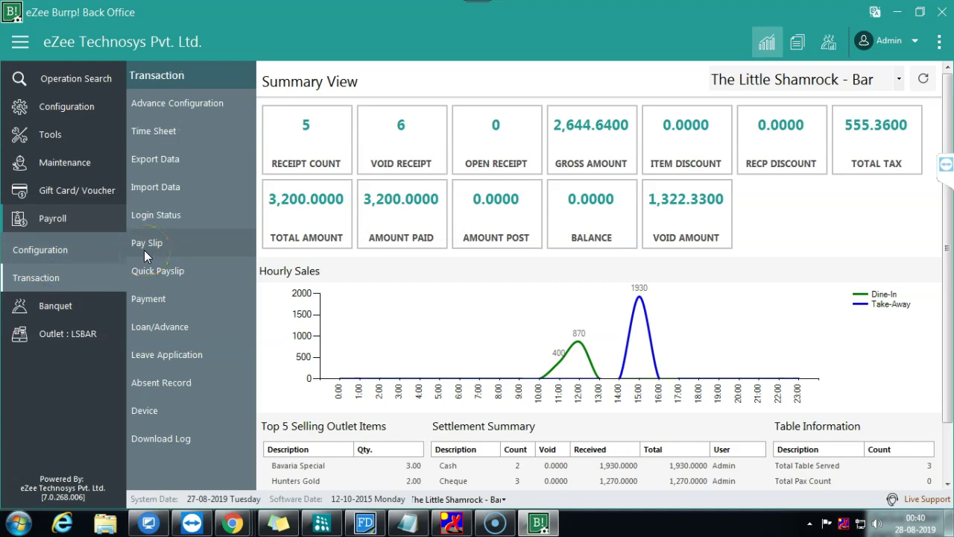
left_click(183, 143)
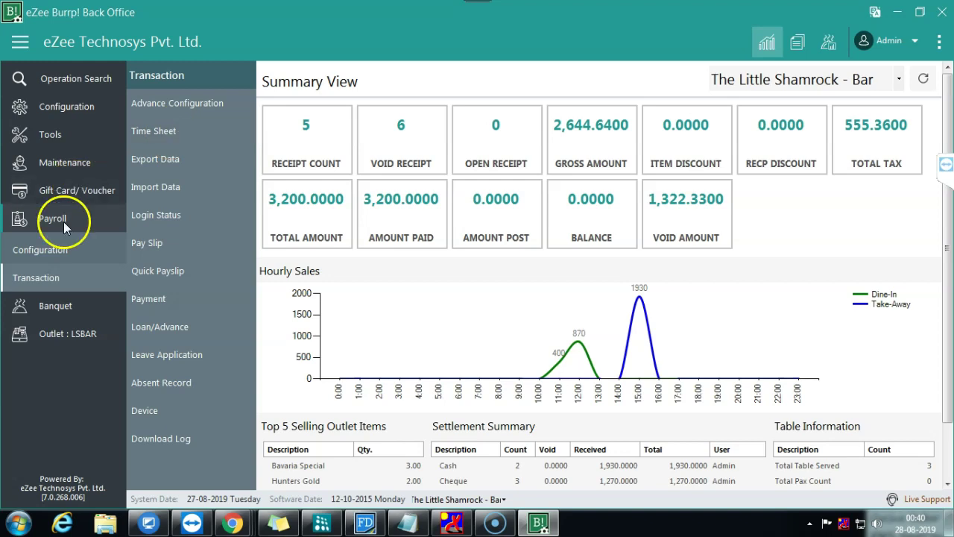
left_click(51, 280)
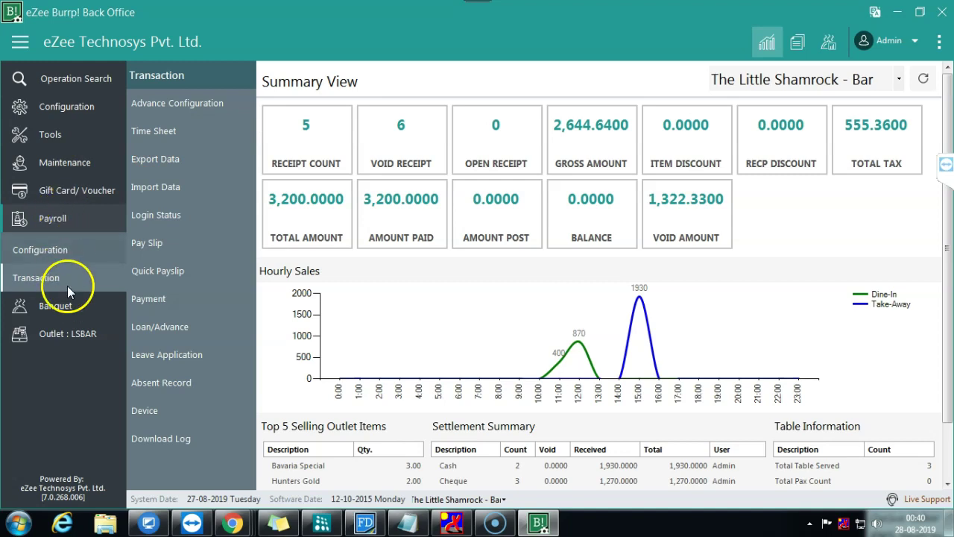
Step: Open the Time Sheet, choose the employee, and start a new time entry
left_click(160, 131)
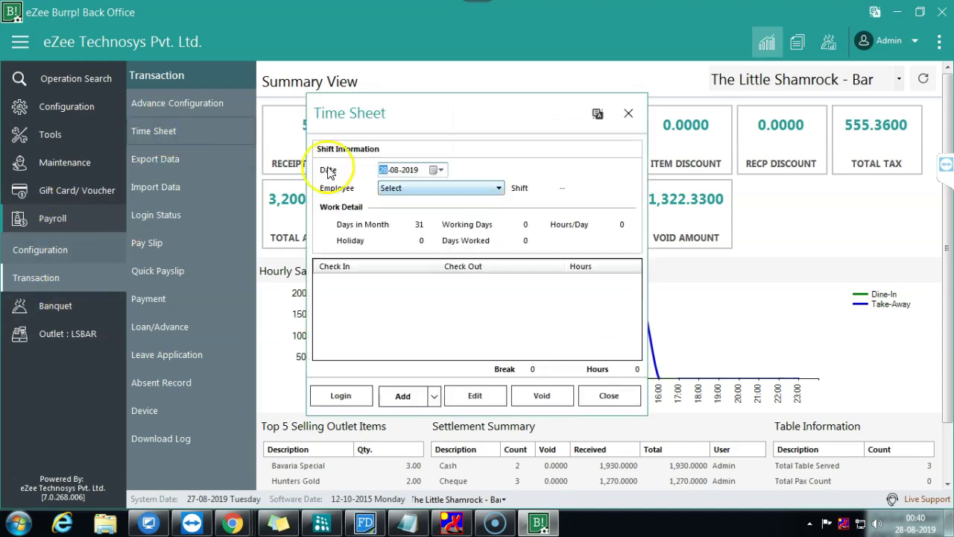
left_click(423, 188)
left_click(421, 246)
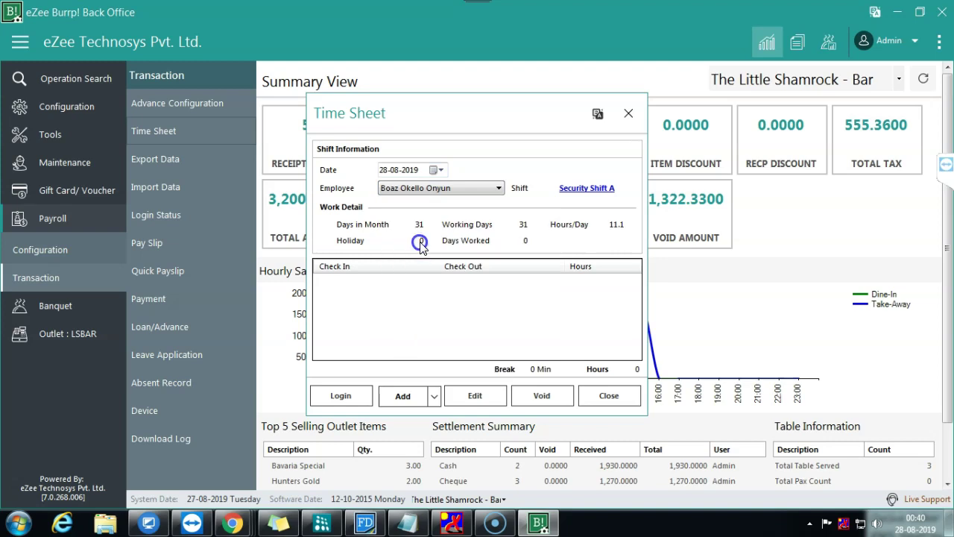
left_click(404, 397)
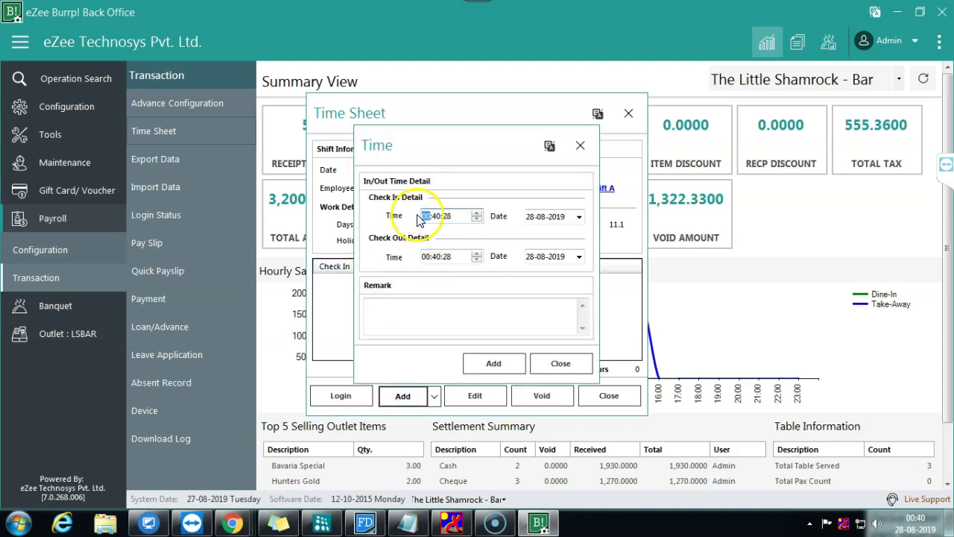
Step: Enter check-in 09:00:00, check-out 19:00:00 and remark 'Manually', then add the entry
type("1")
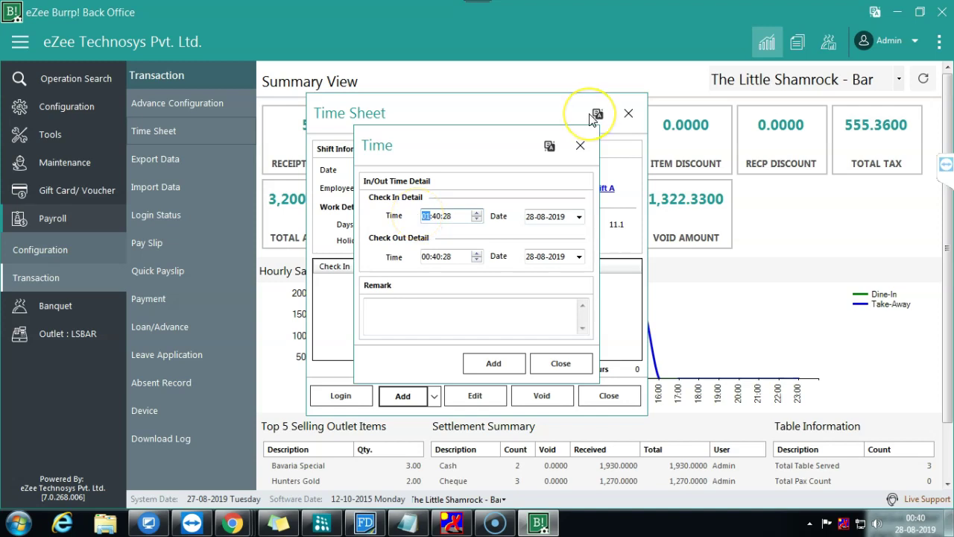
key("Right")
key("Right")
type("00")
key("Right")
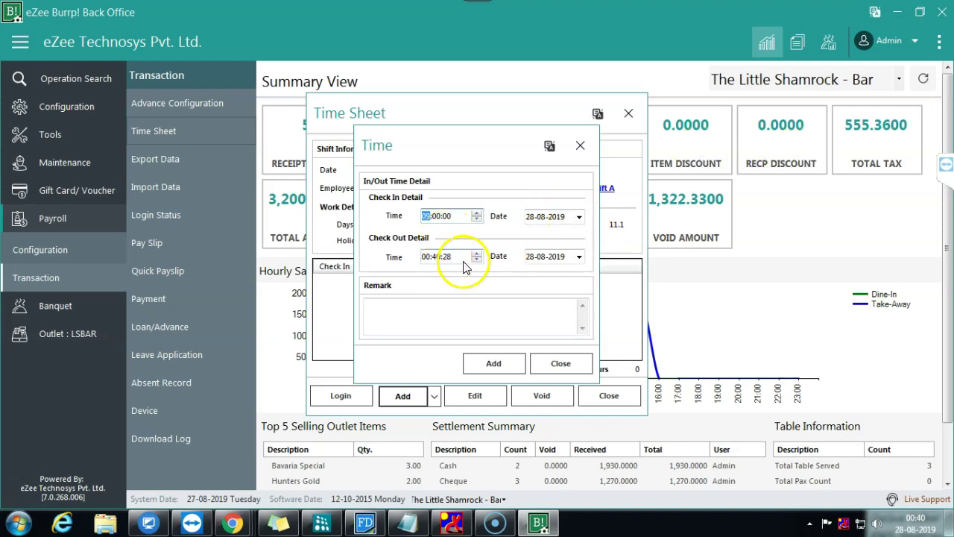
left_click(424, 257)
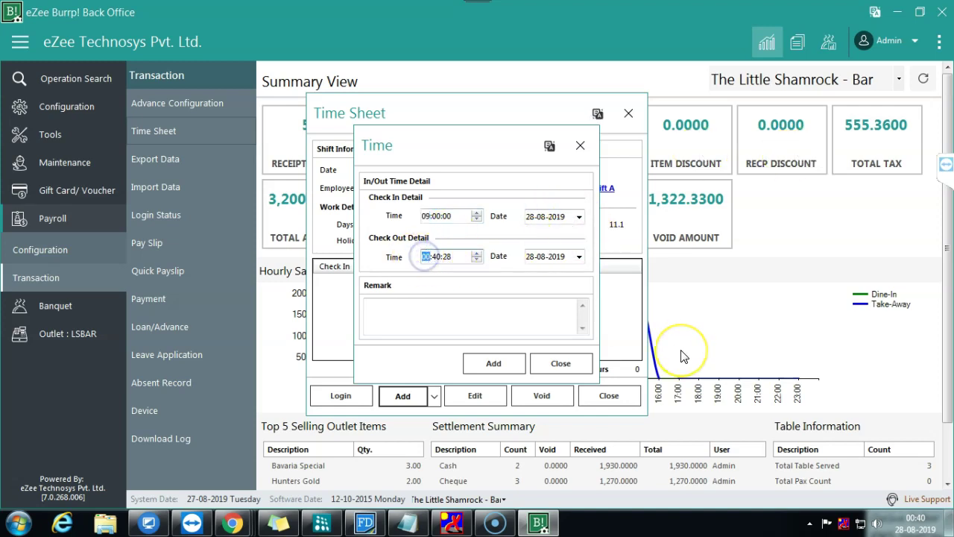
type("19")
key("Right")
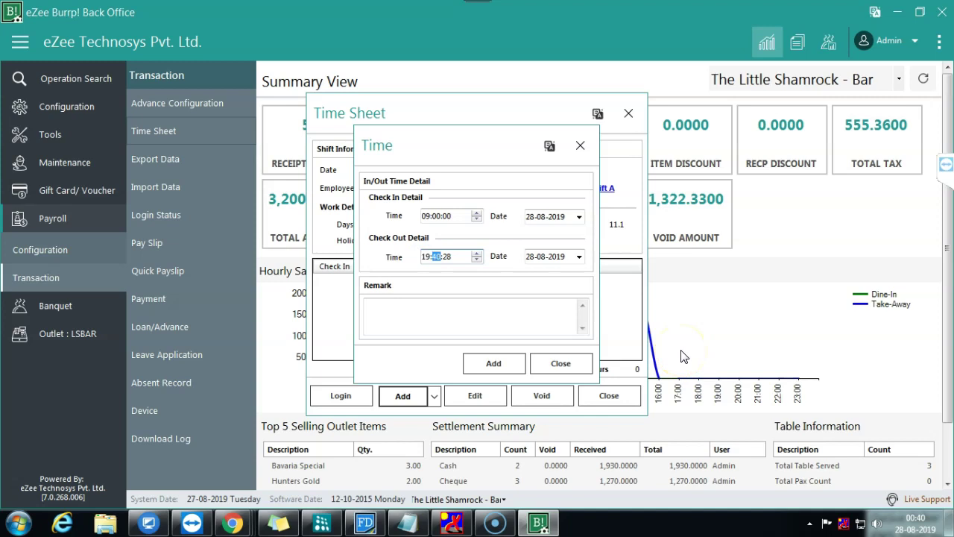
key("Right")
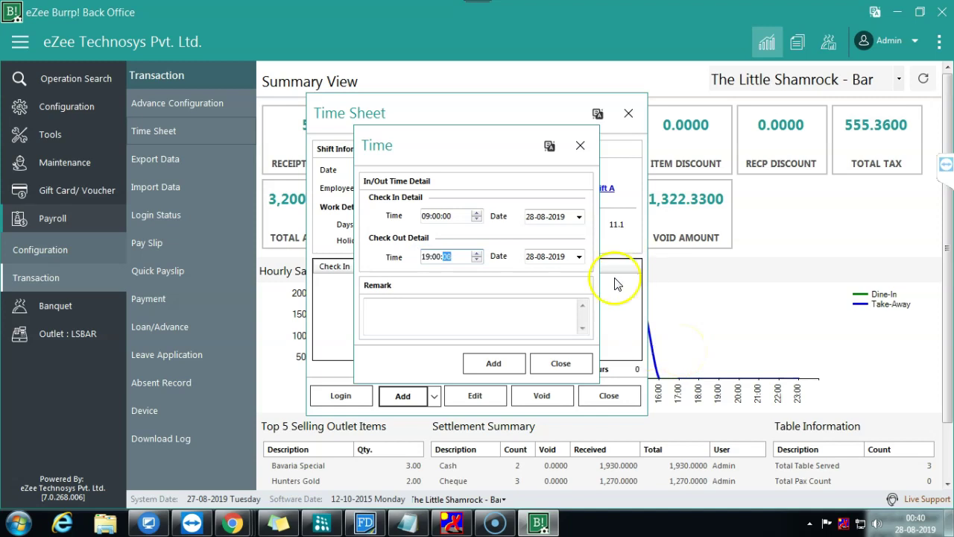
left_click(479, 331)
type("Manually")
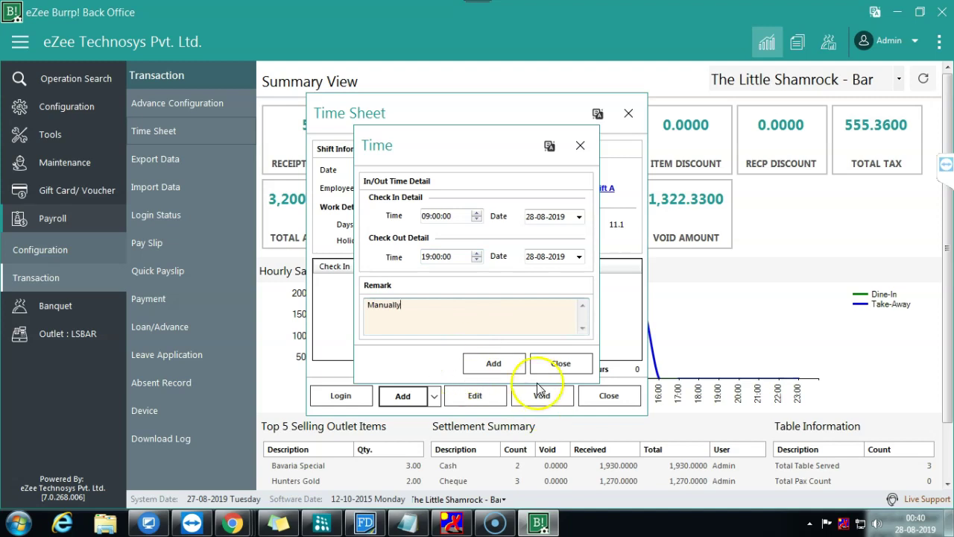
left_click(495, 364)
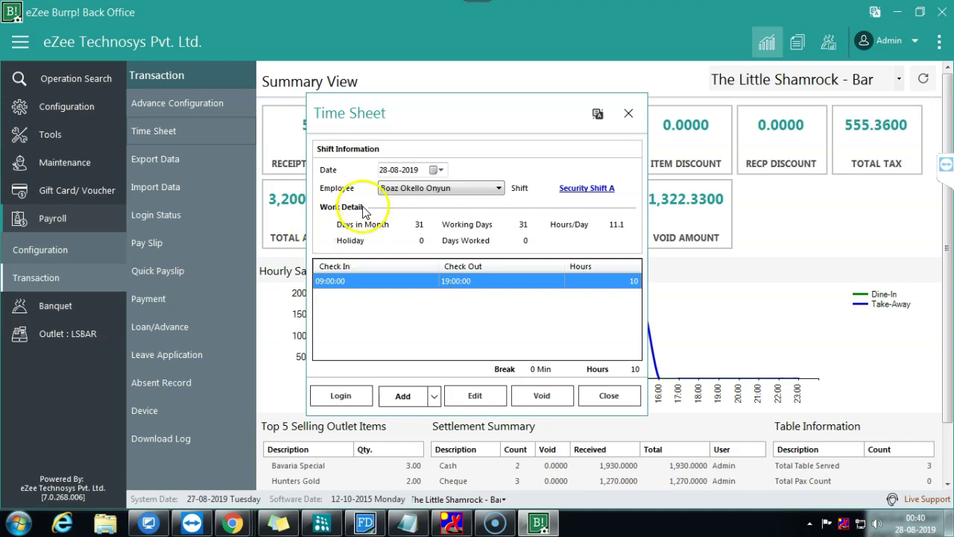
Step: Reopen the Time Sheet via Payroll > Transaction, choose a different employee, and start a regular entry
left_click(611, 395)
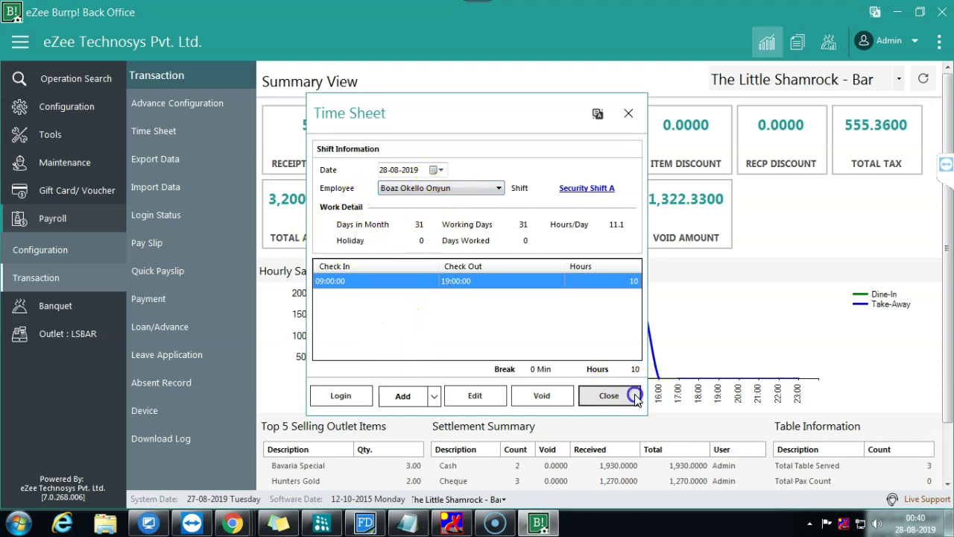
left_click(62, 219)
left_click(44, 273)
left_click(179, 136)
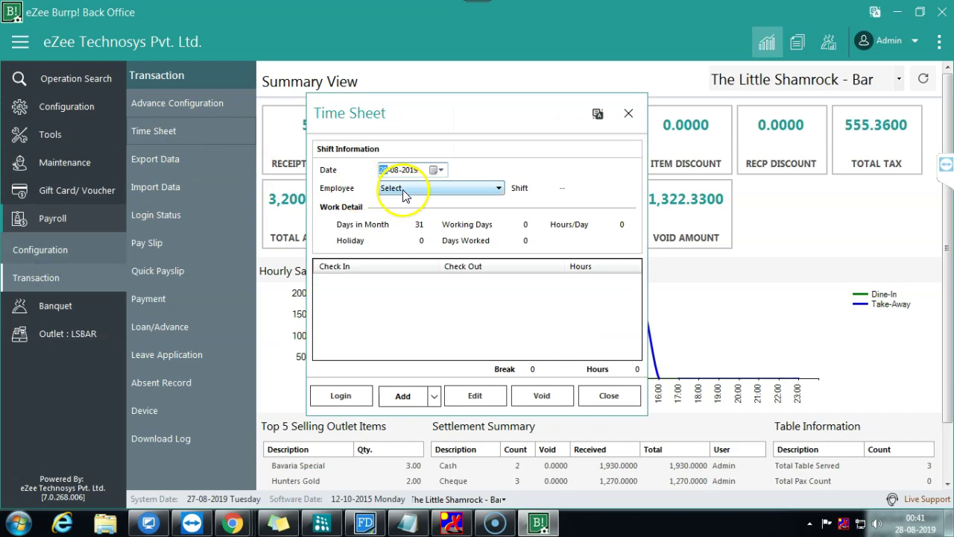
left_click(440, 188)
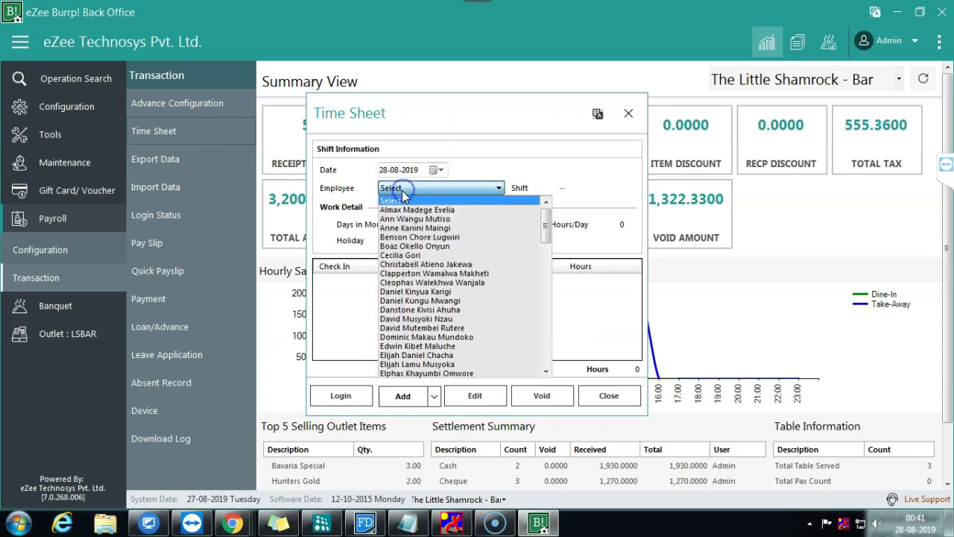
left_click(410, 265)
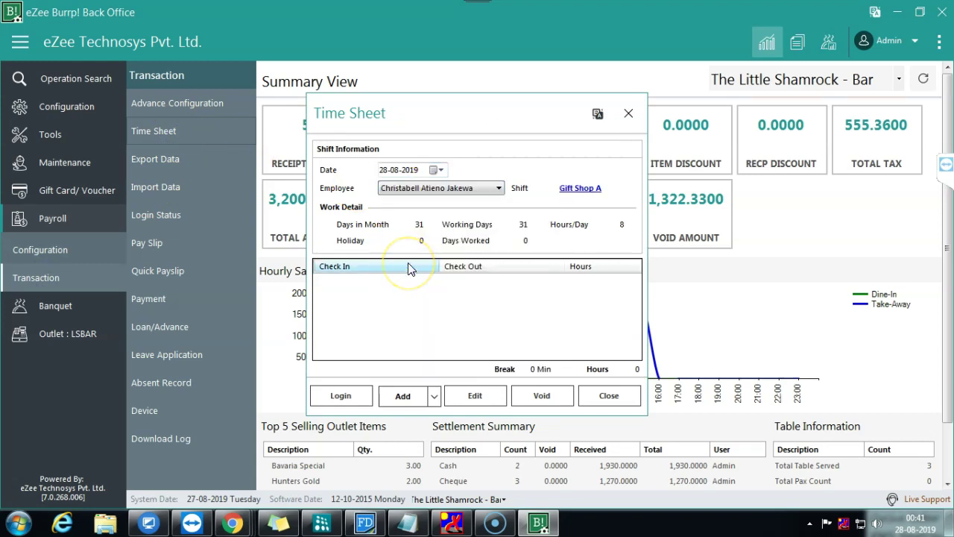
left_click(434, 396)
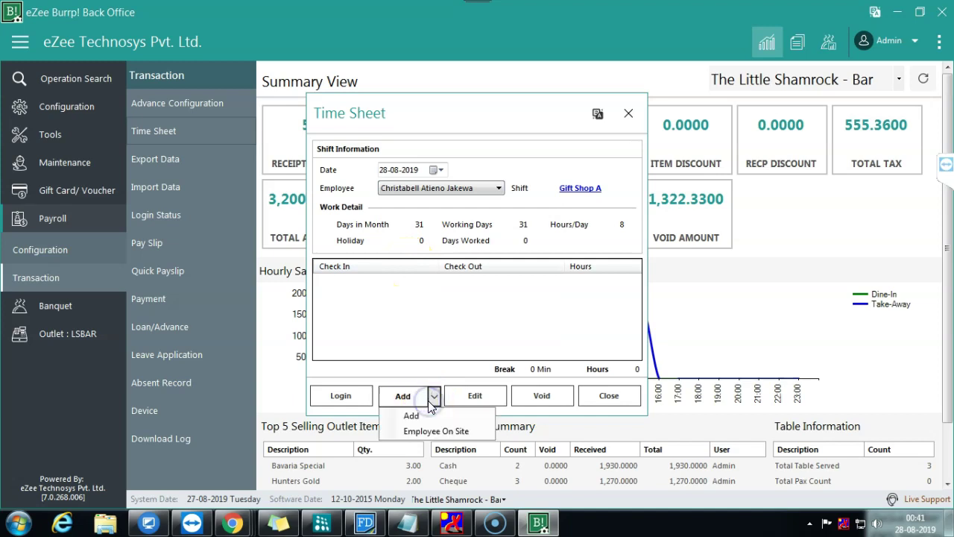
left_click(410, 415)
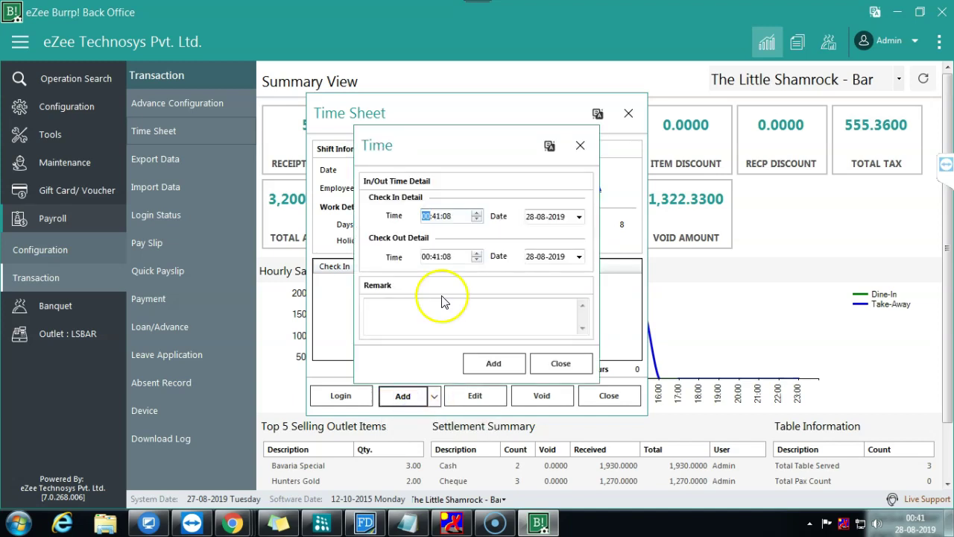
Step: Draft 09:00 to 19:00:00 with remark 'Manually' dated 01-08-2019, then discard it and close
type("0900")
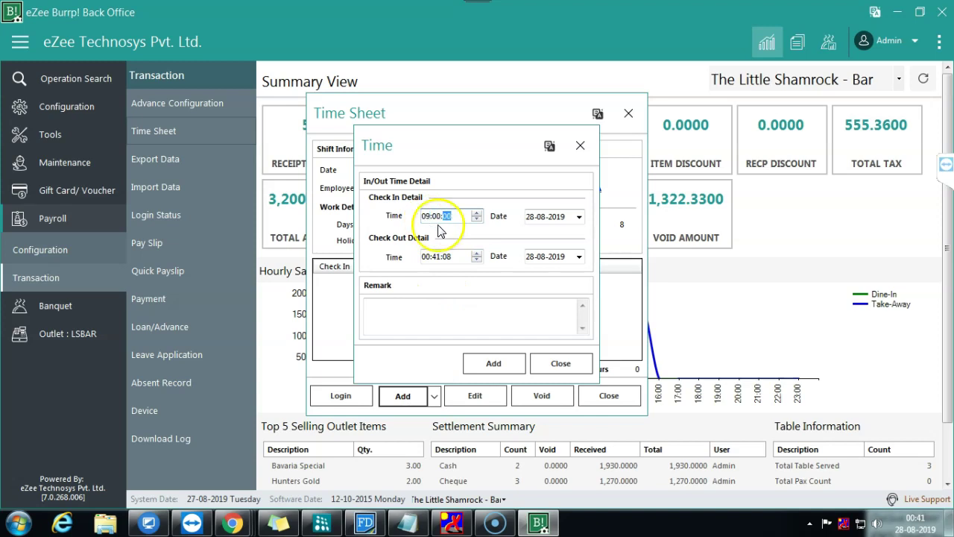
left_click(426, 256)
type("19:00:00")
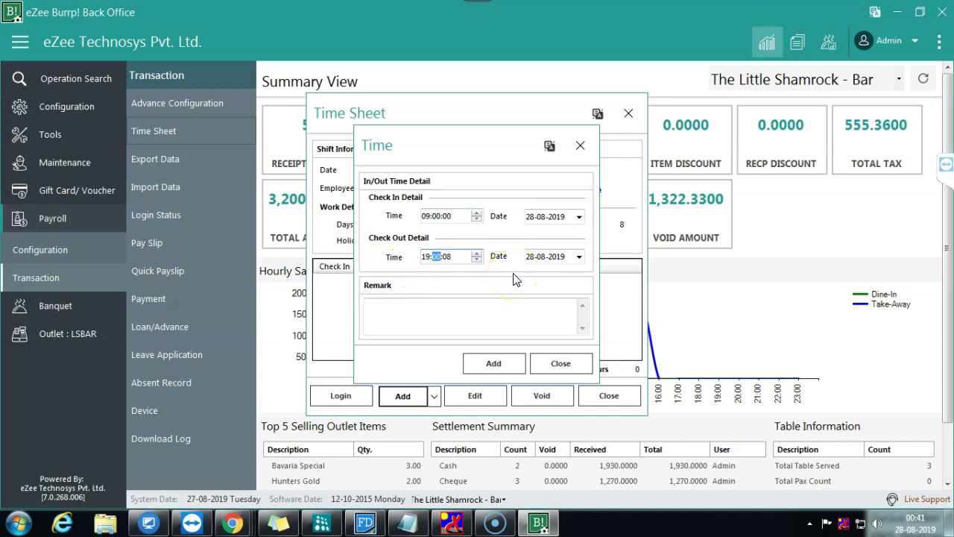
left_click(459, 314)
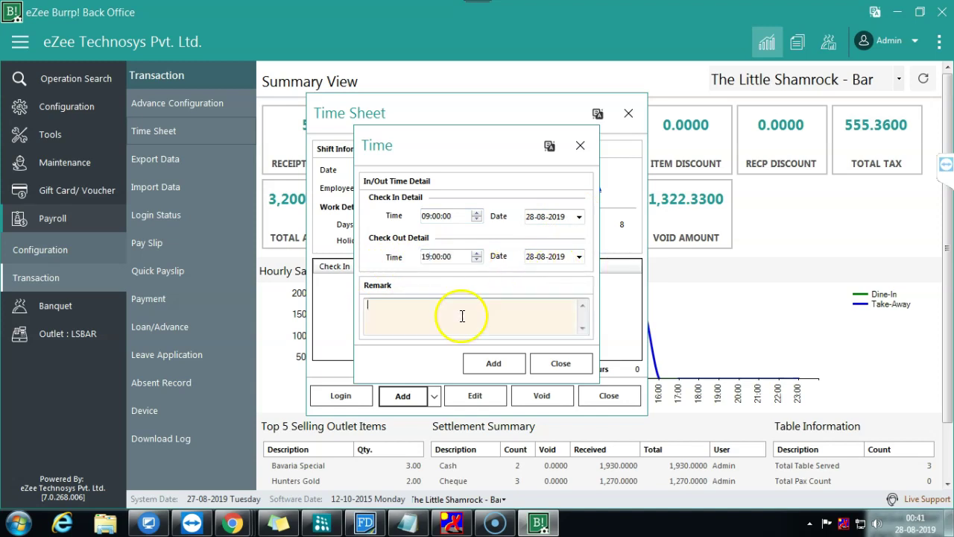
type("Manually")
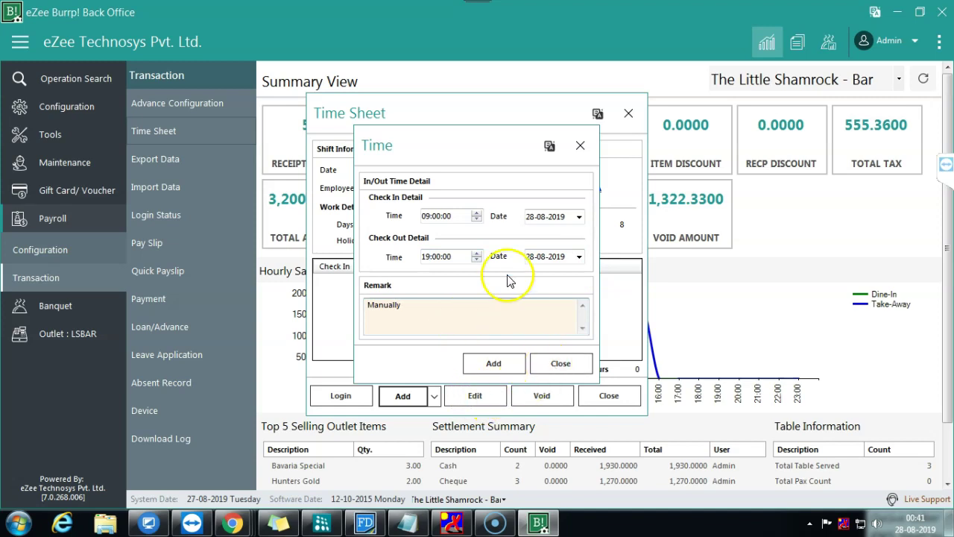
left_click(577, 217)
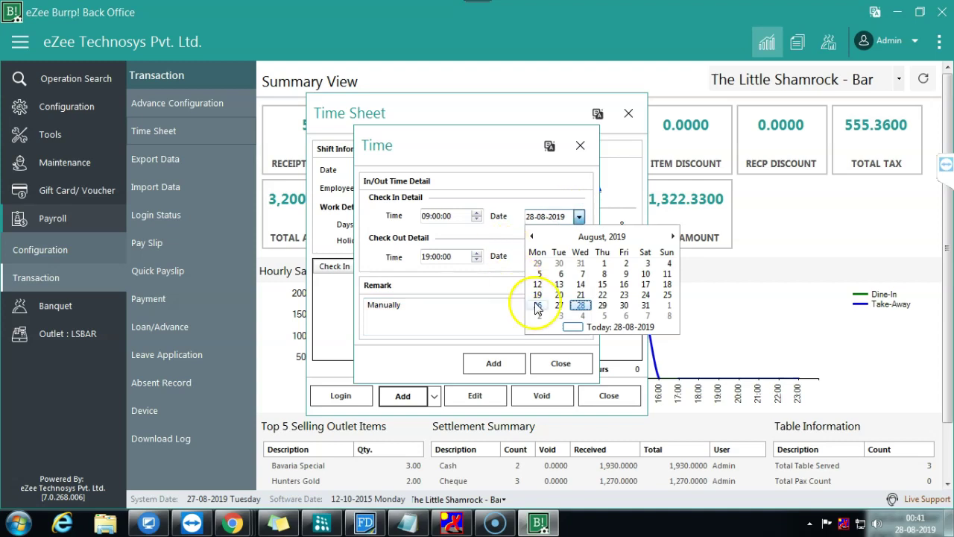
left_click(605, 264)
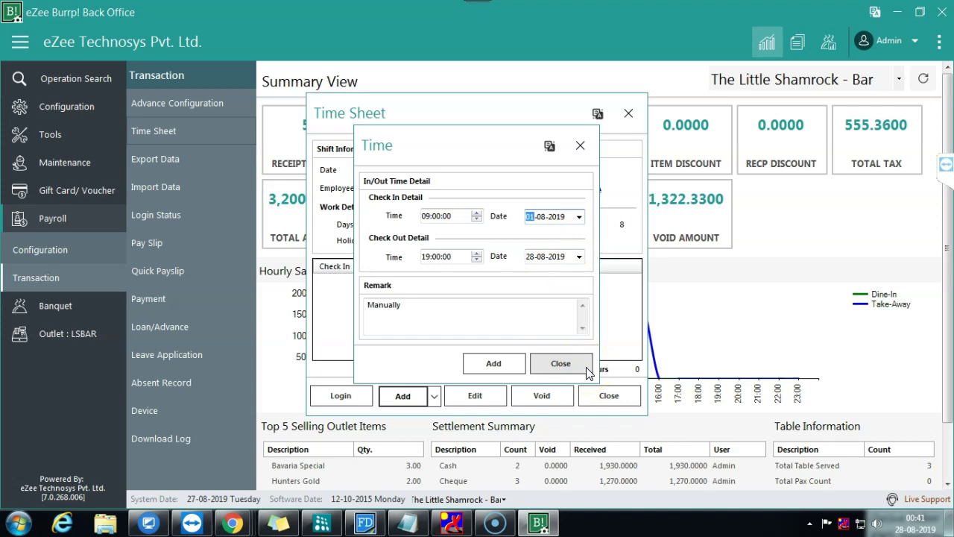
left_click(588, 372)
left_click(607, 394)
left_click(150, 237)
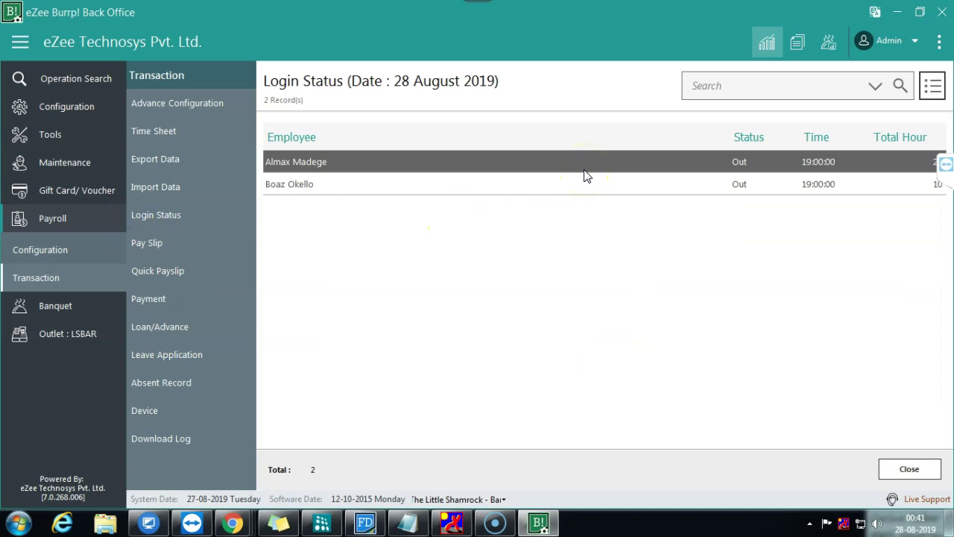
Step: Select the second employee's login record and open the Data Import Wizard
left_click(315, 183)
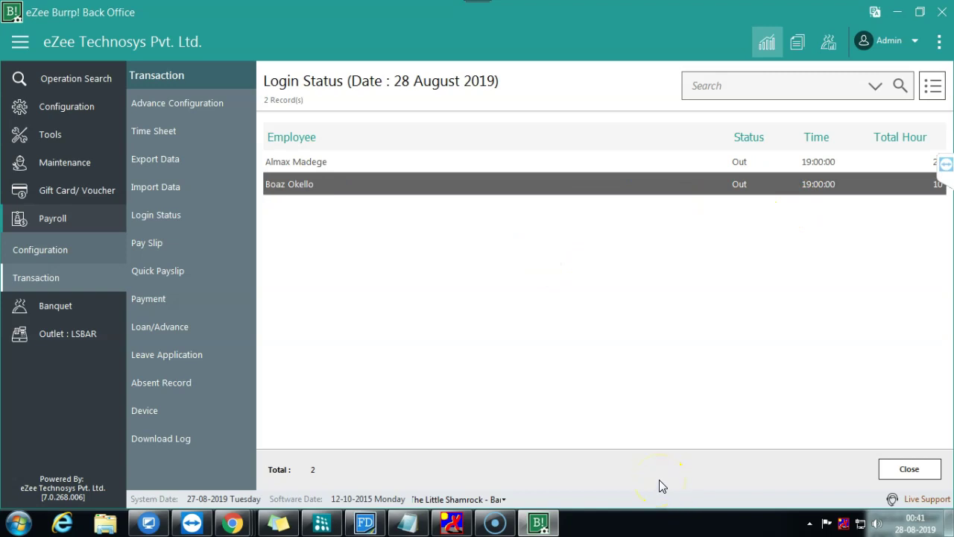
left_click(916, 79)
left_click(628, 241)
left_click(155, 187)
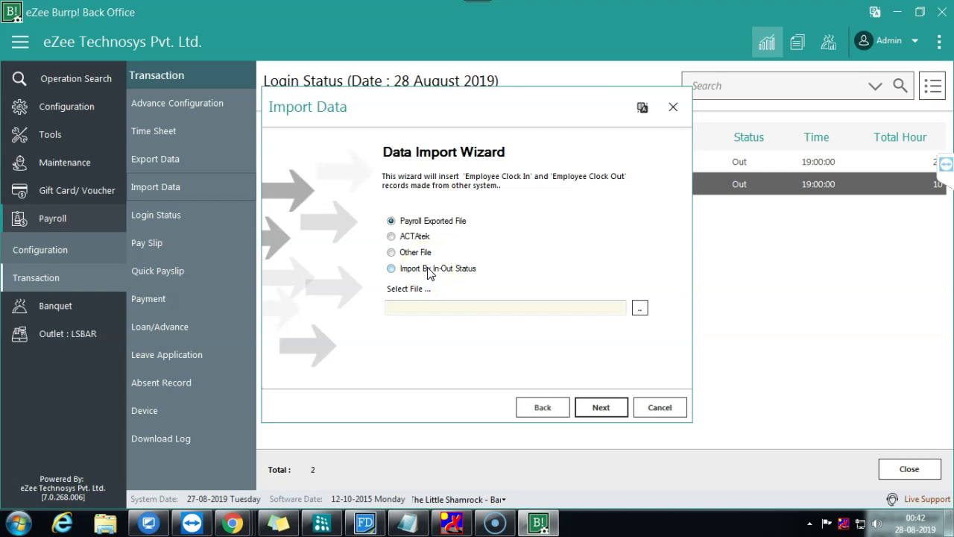
Step: Cancel the import wizard and reload Login Status, which now shows total hours 20 and 10
left_click(437, 274)
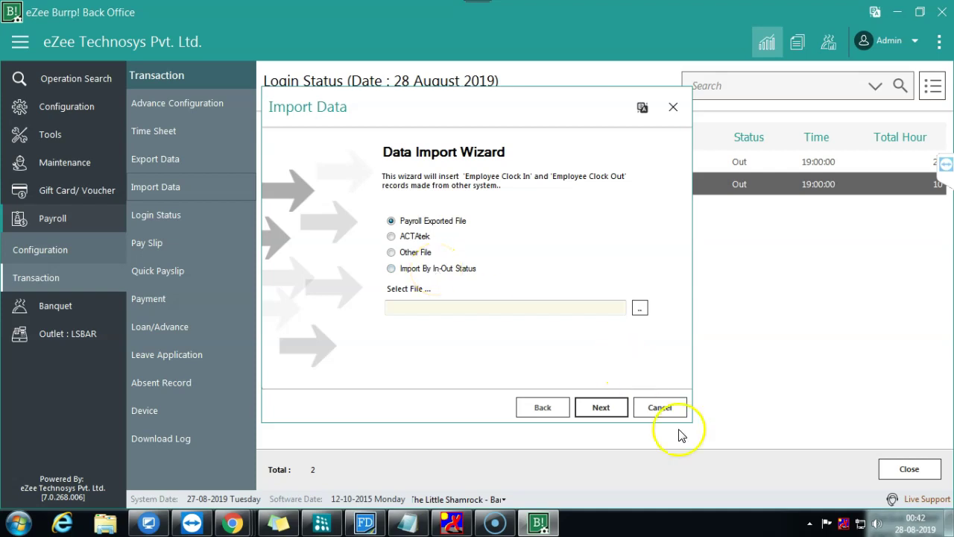
left_click(666, 411)
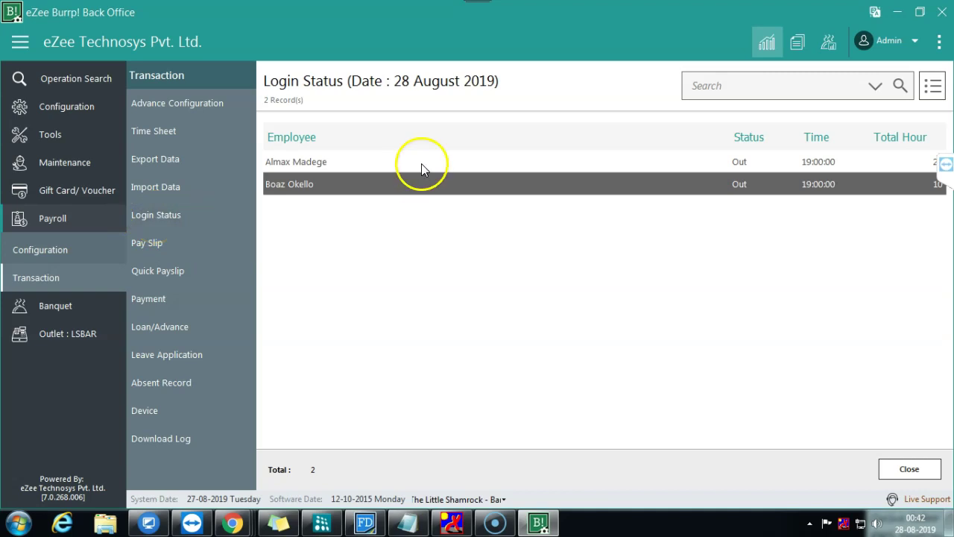
left_click(177, 224)
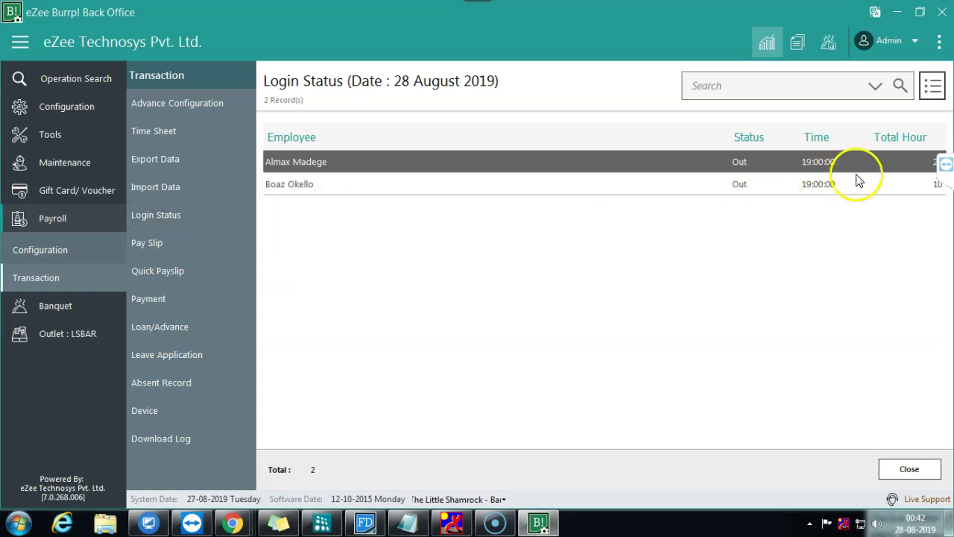
left_click(945, 170)
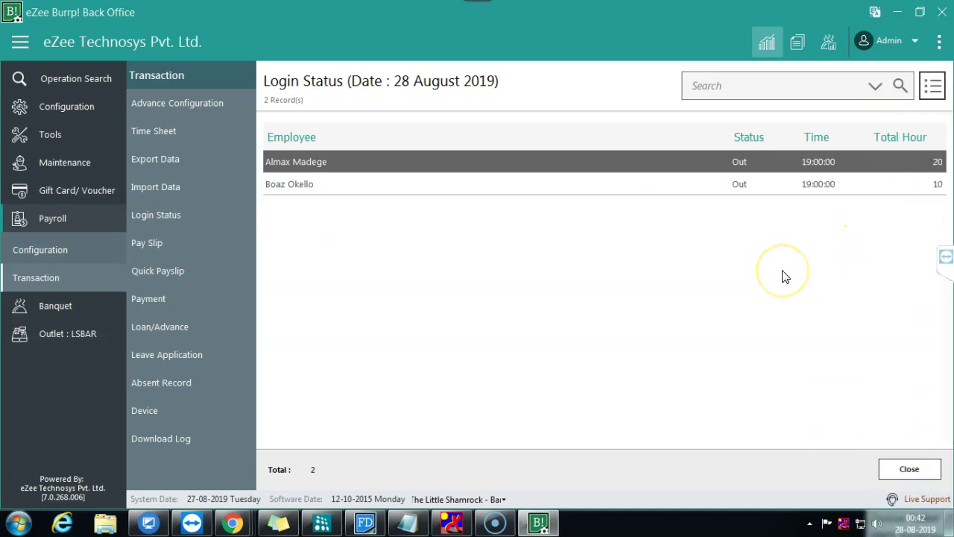
left_click(643, 162)
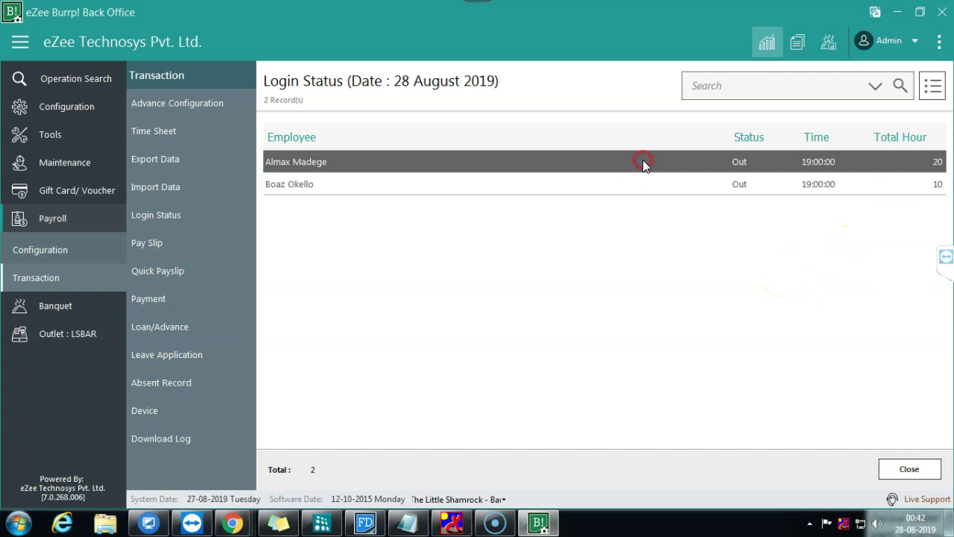
Step: Cancel the clock-records export wizard and minimise the back office
left_click(161, 166)
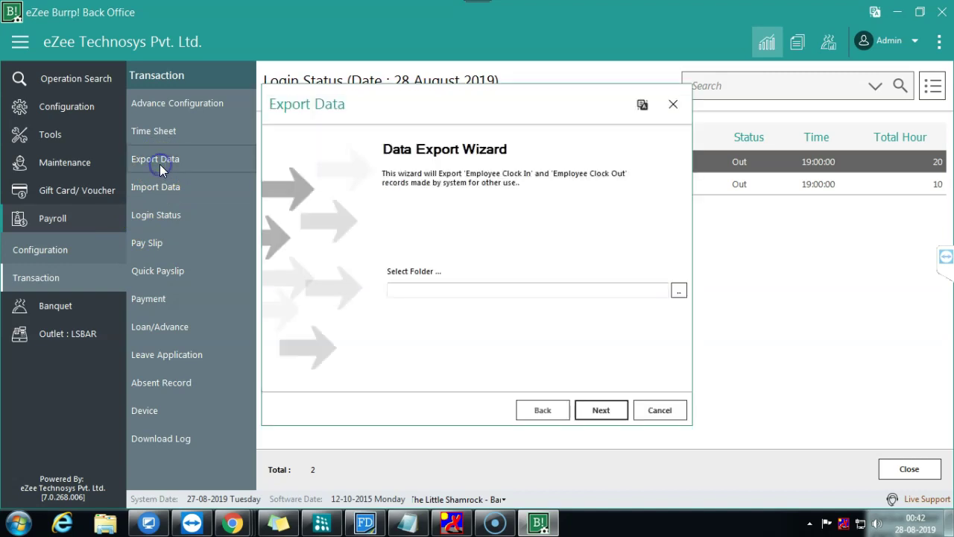
left_click(661, 412)
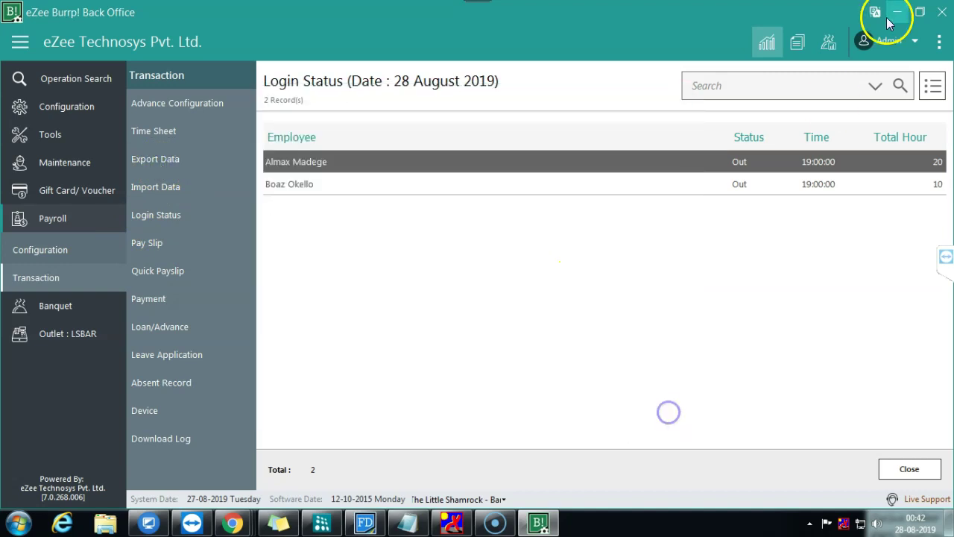
left_click(897, 12)
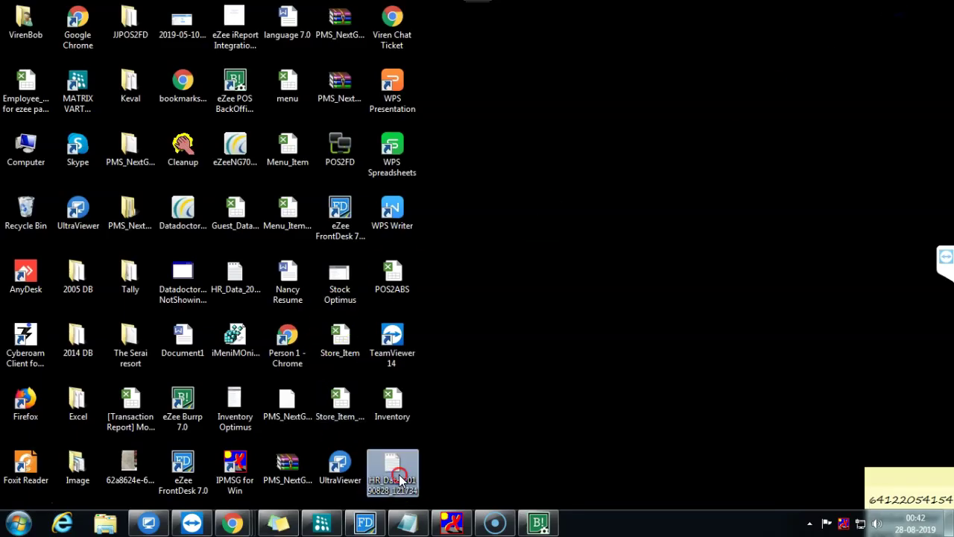
Step: Open HR_Data_20190828_121734 from the desktop in WPS Spreadsheets
right_click(394, 471)
left_click(487, 237)
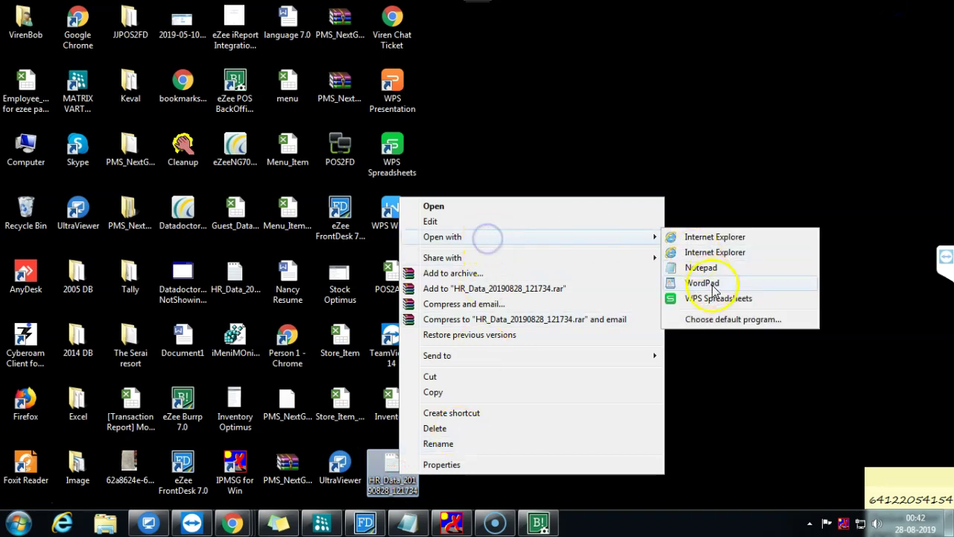
left_click(715, 298)
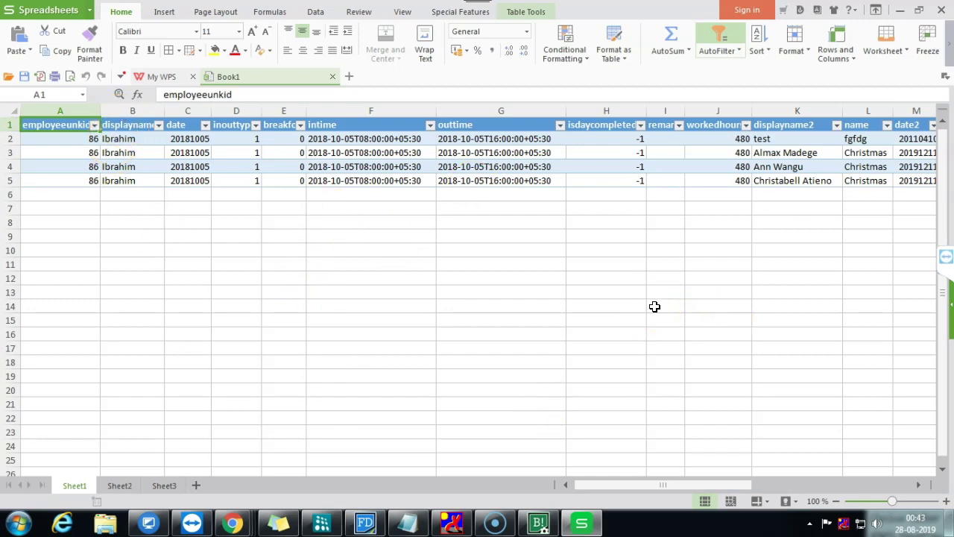
Step: Inspect the intime values in F2:F5 and the outtime values in column G
left_click_drag(675, 484, 628, 473)
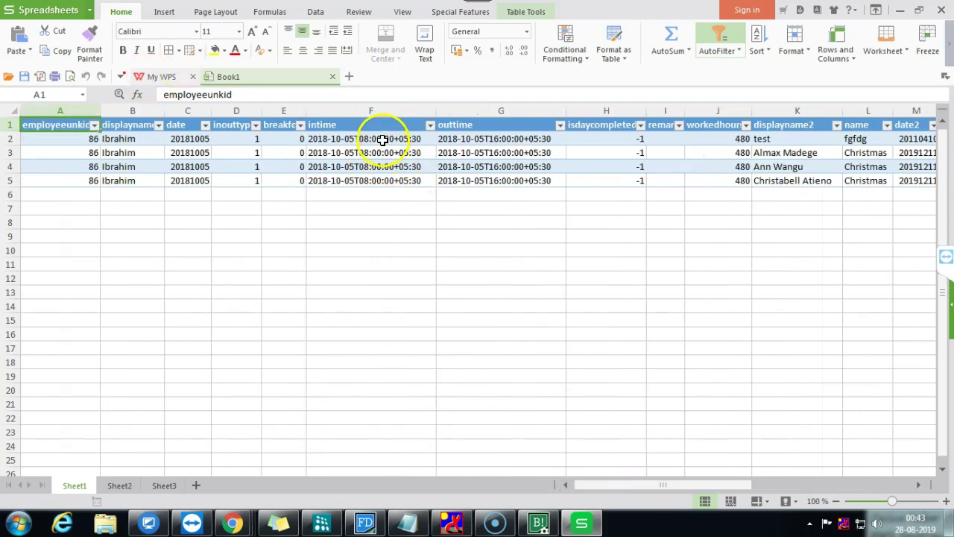
left_click_drag(382, 141, 385, 187)
left_click(474, 142)
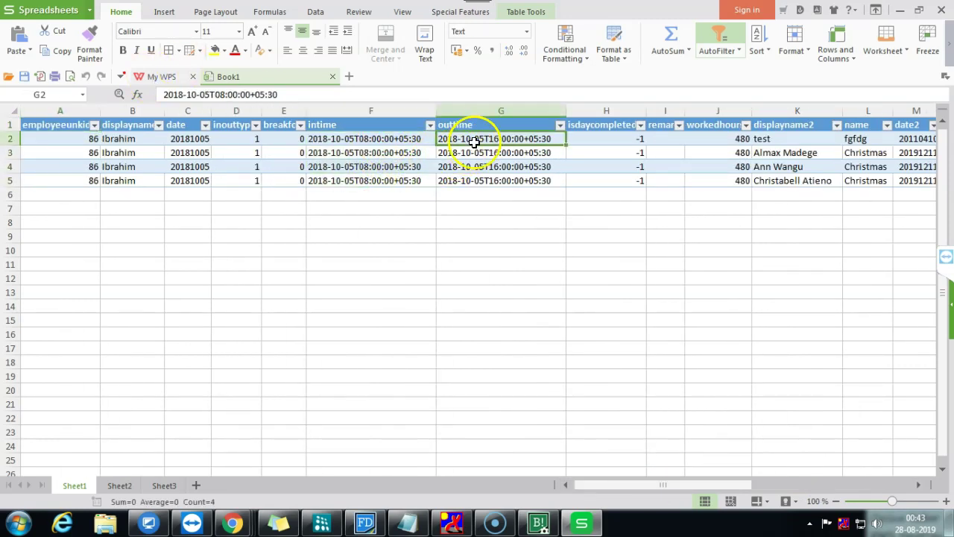
left_click_drag(474, 141, 493, 191)
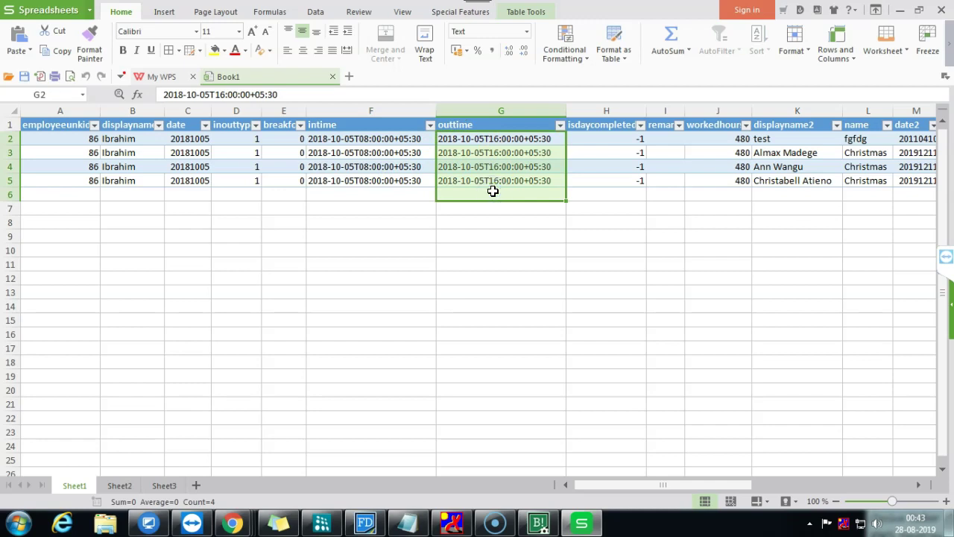
Step: Select the workedhours values J2:J5 to check their total, 480 per row
left_click(681, 483)
left_click_drag(675, 483, 772, 495)
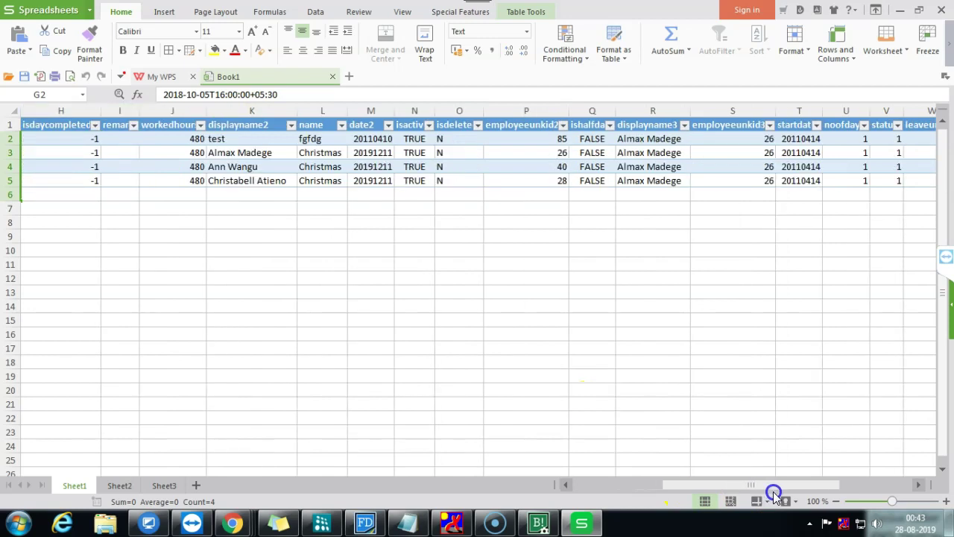
left_click_drag(791, 496, 749, 496)
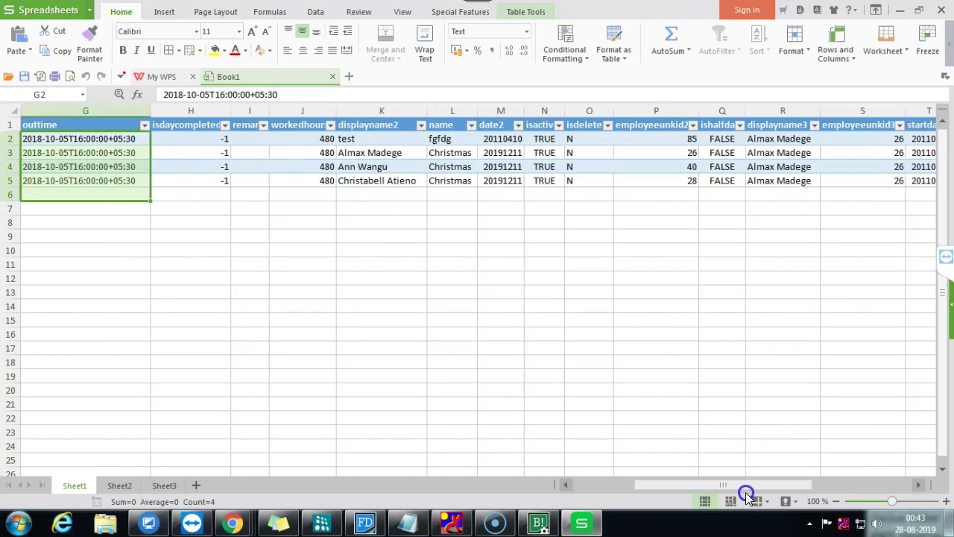
left_click_drag(294, 139, 299, 175)
left_click(292, 123)
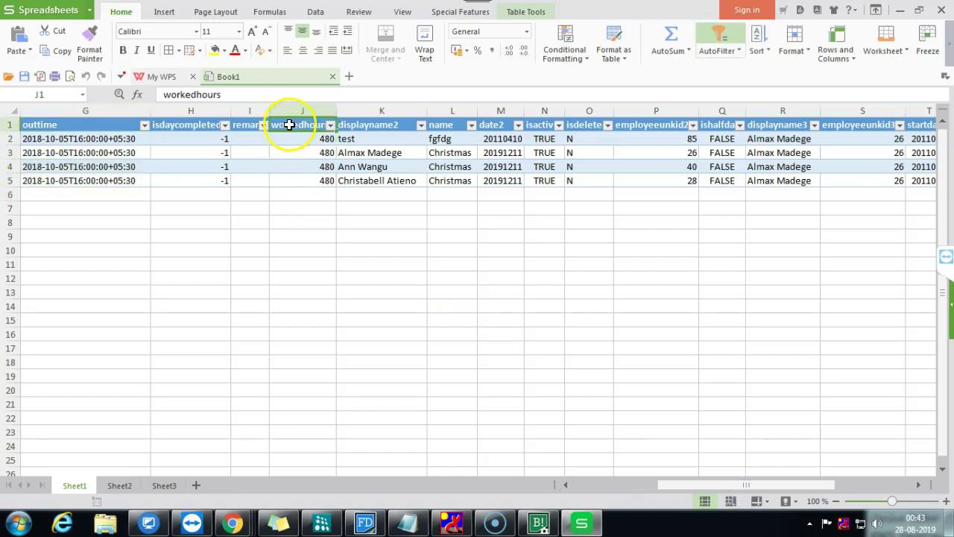
left_click_drag(304, 145, 305, 176)
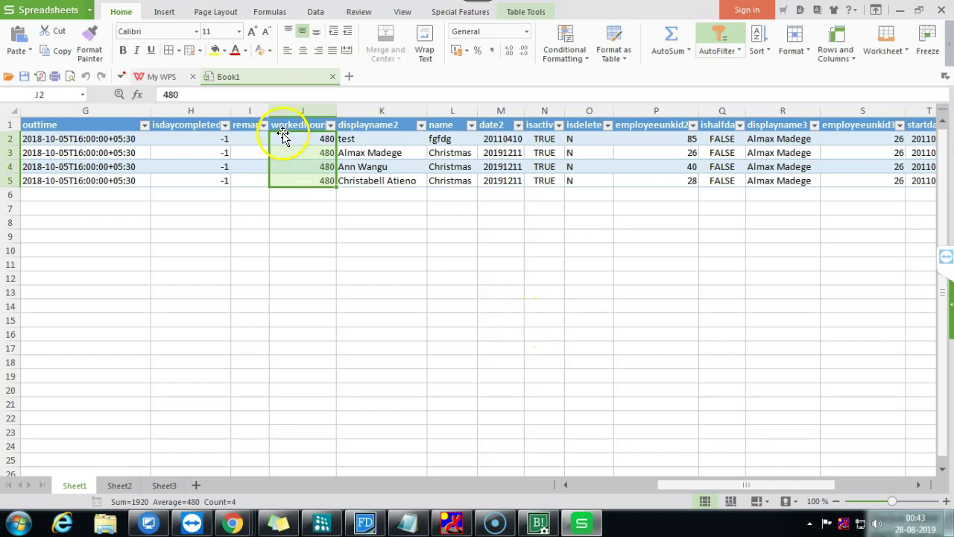
Step: Scroll back across the sheet and close the workbook
left_click_drag(692, 485, 758, 488)
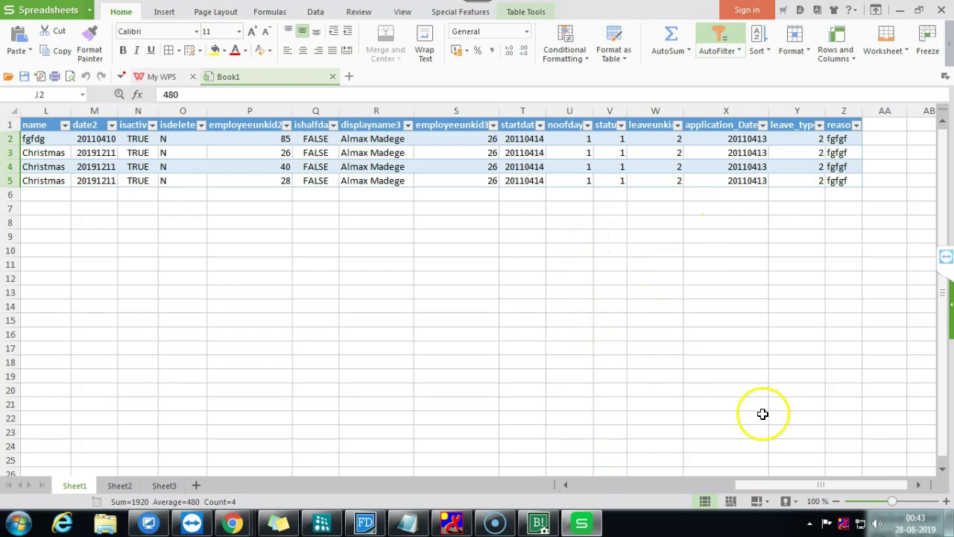
left_click_drag(790, 485, 615, 467)
left_click(569, 484)
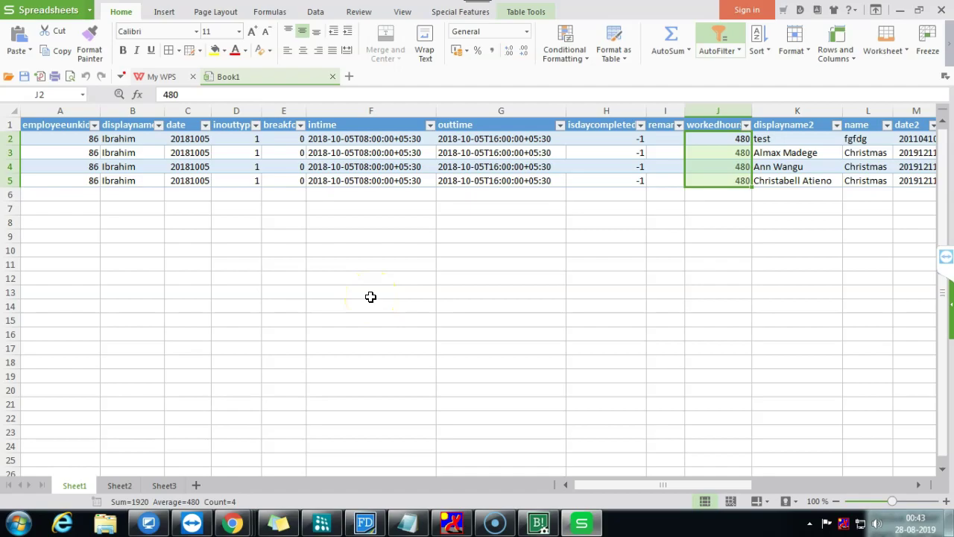
left_click(940, 9)
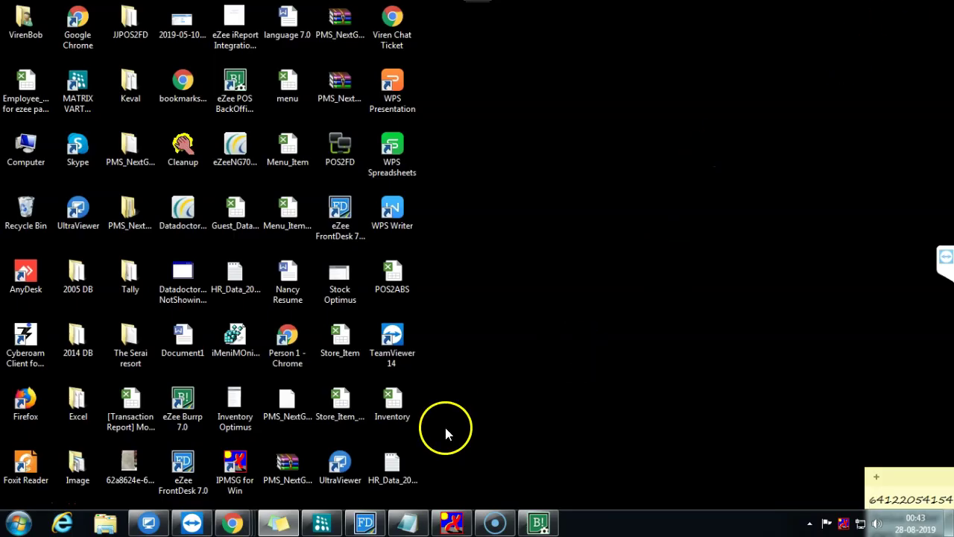
Step: Restore the back office, abandon the Desktop data export, and bring up the Time Sheet form
left_click(541, 522)
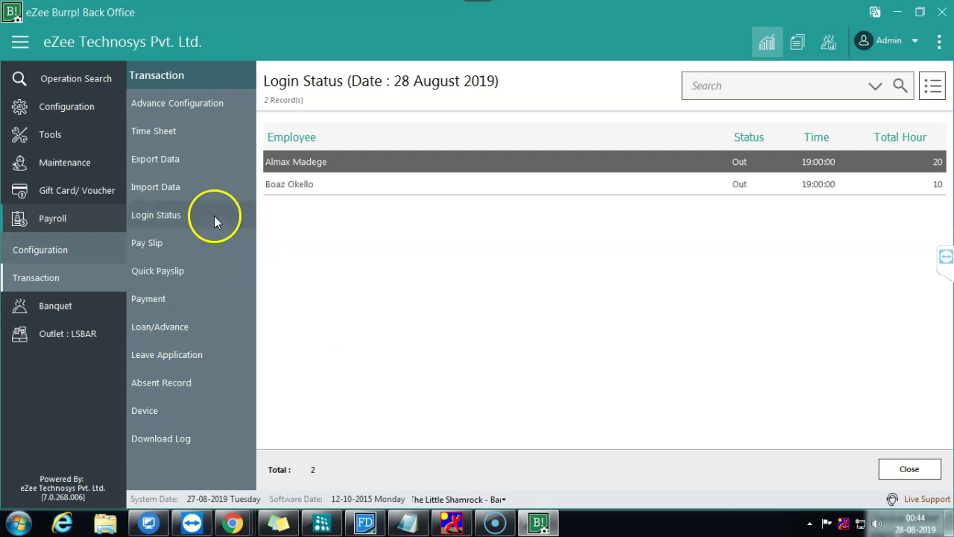
left_click(191, 160)
left_click(679, 292)
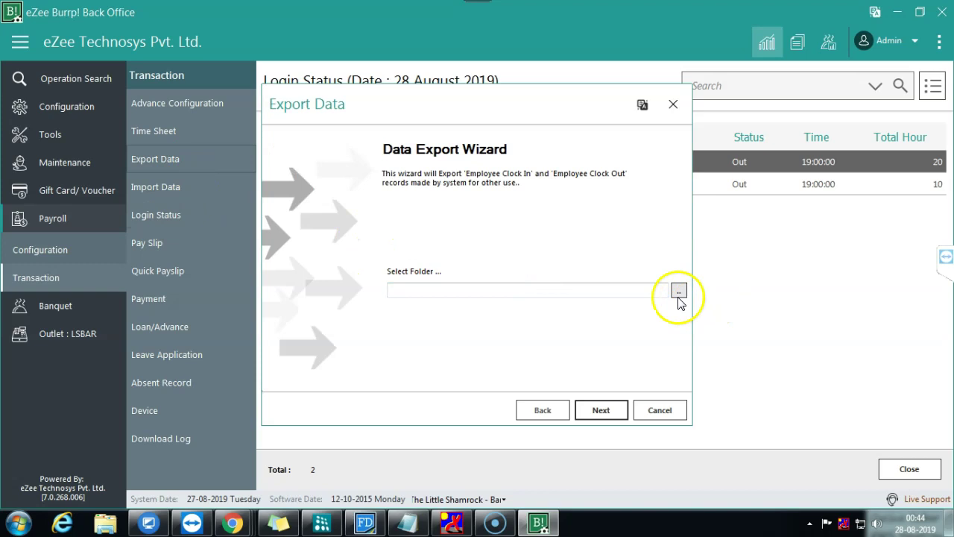
left_click(421, 209)
left_click(536, 347)
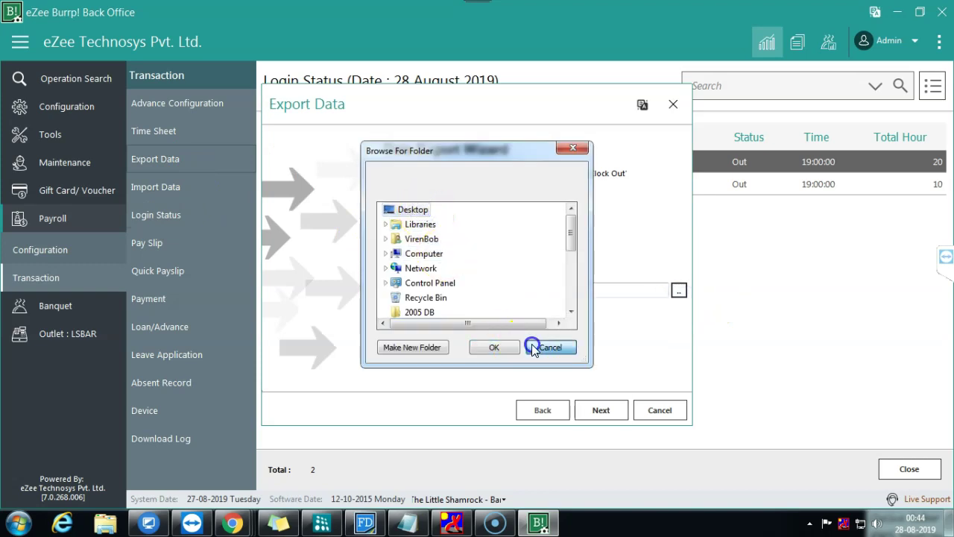
left_click(664, 409)
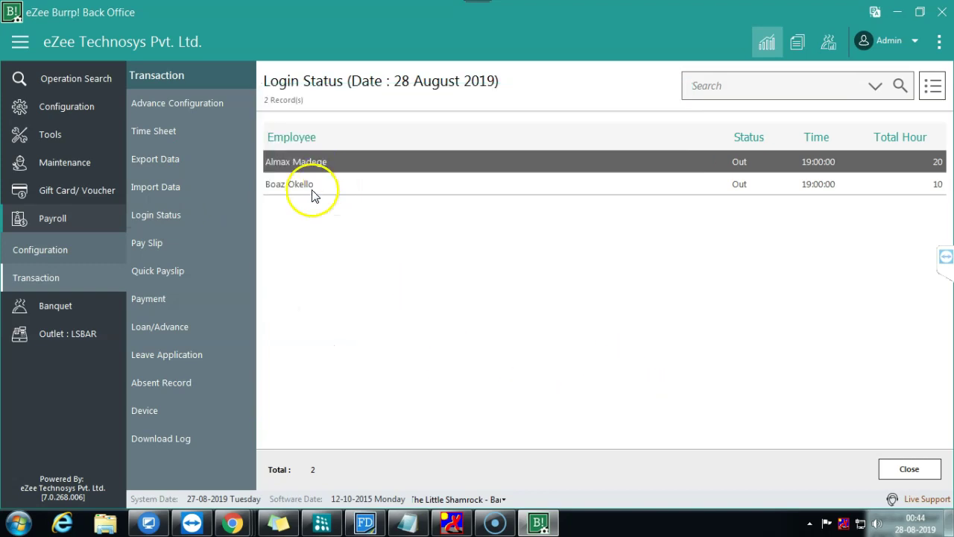
left_click(178, 132)
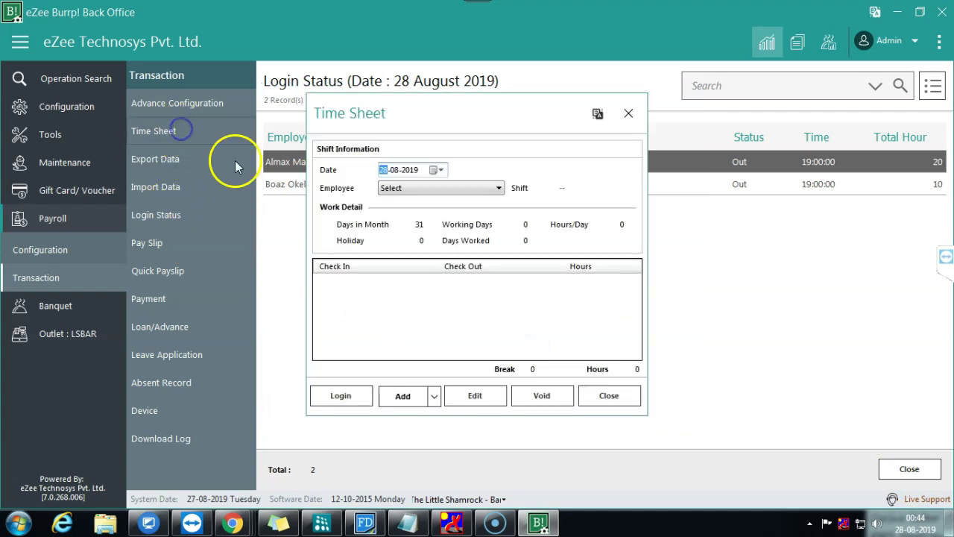
Step: Choose the employee and add a 30-08-2019 time entry from 09:00 to 19:00 with a remark
left_click(433, 187)
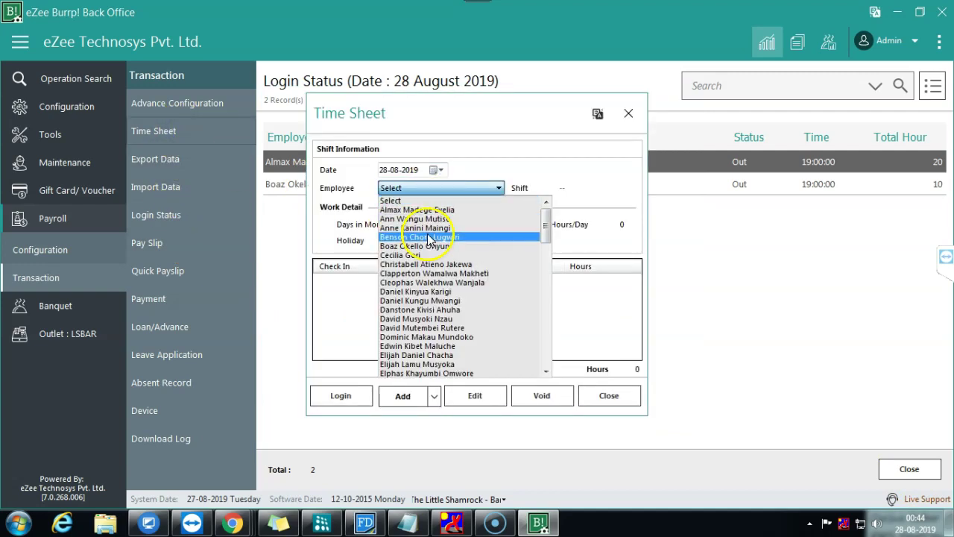
left_click(410, 255)
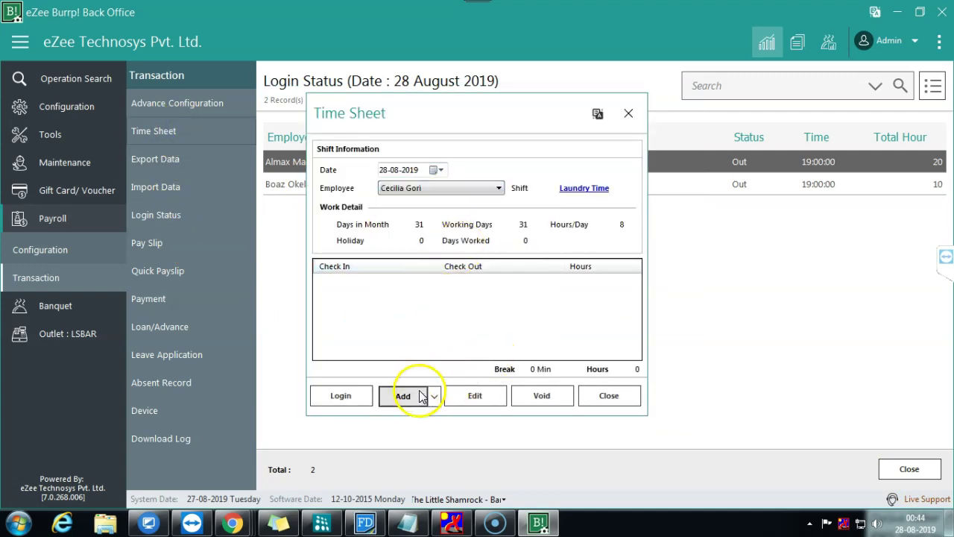
left_click(395, 396)
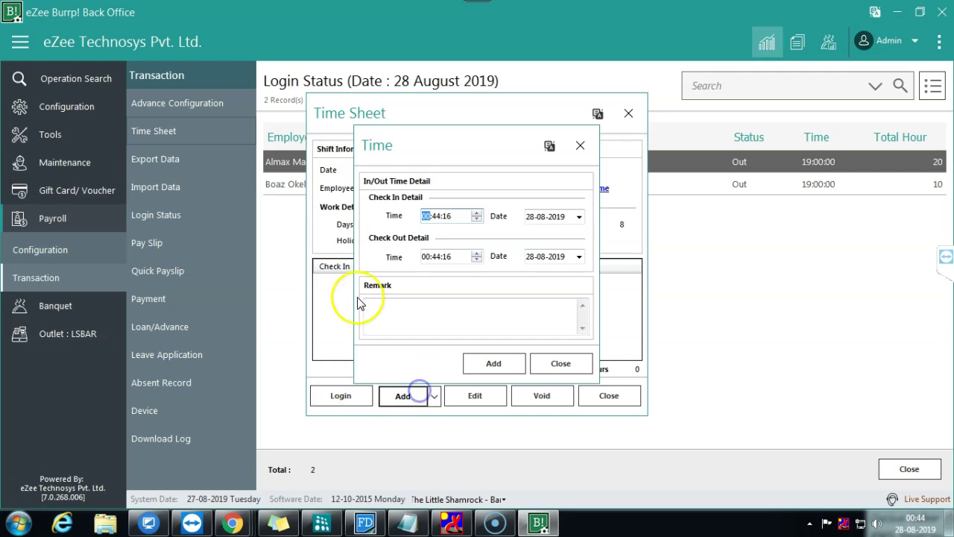
left_click(578, 216)
left_click(621, 301)
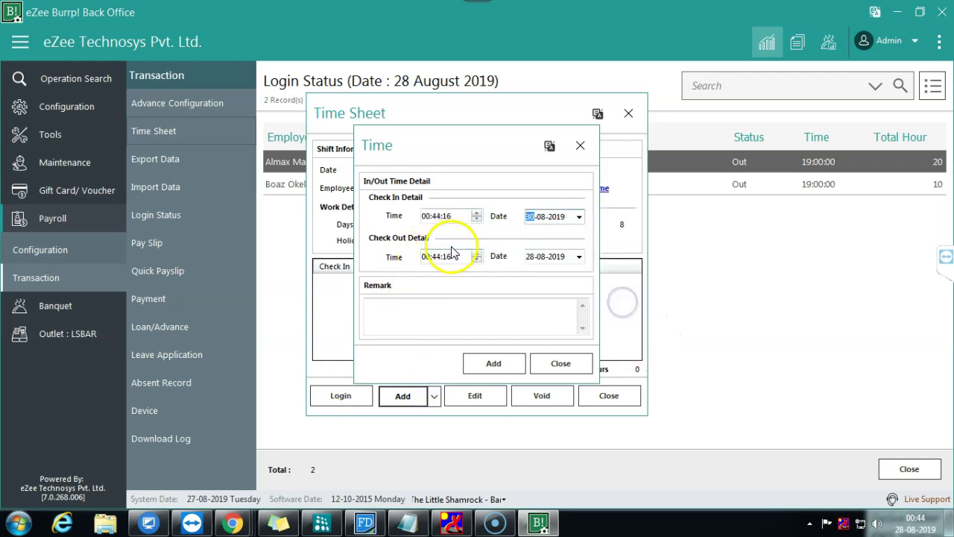
left_click(424, 215)
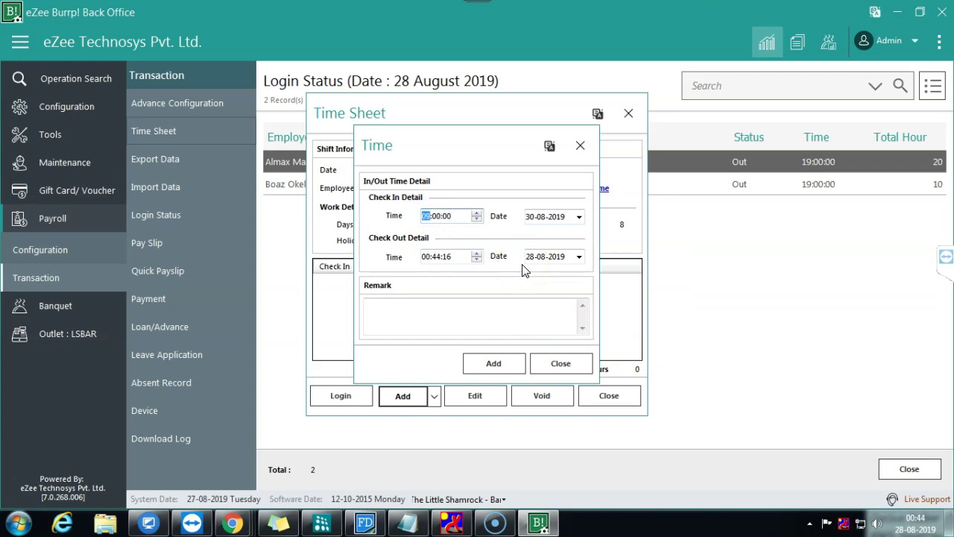
left_click(424, 257)
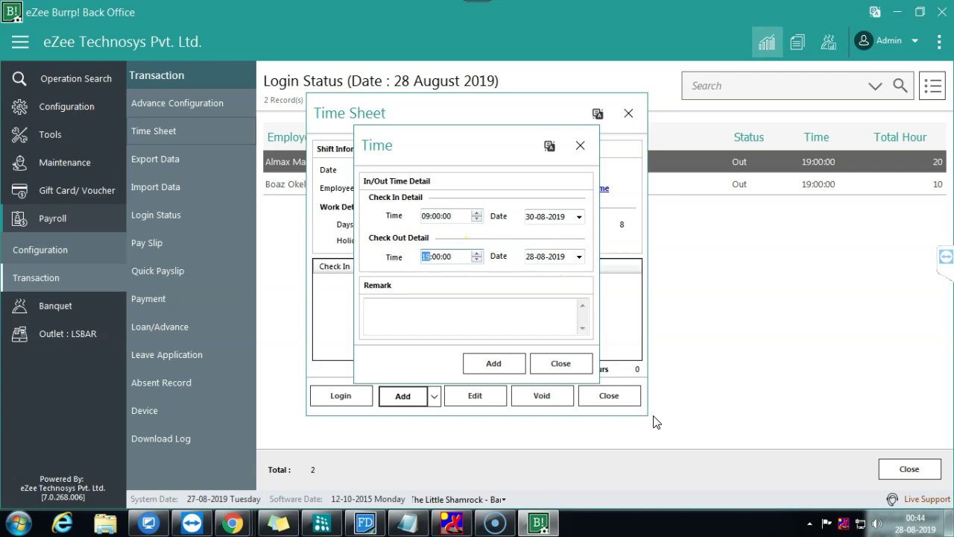
left_click(578, 257)
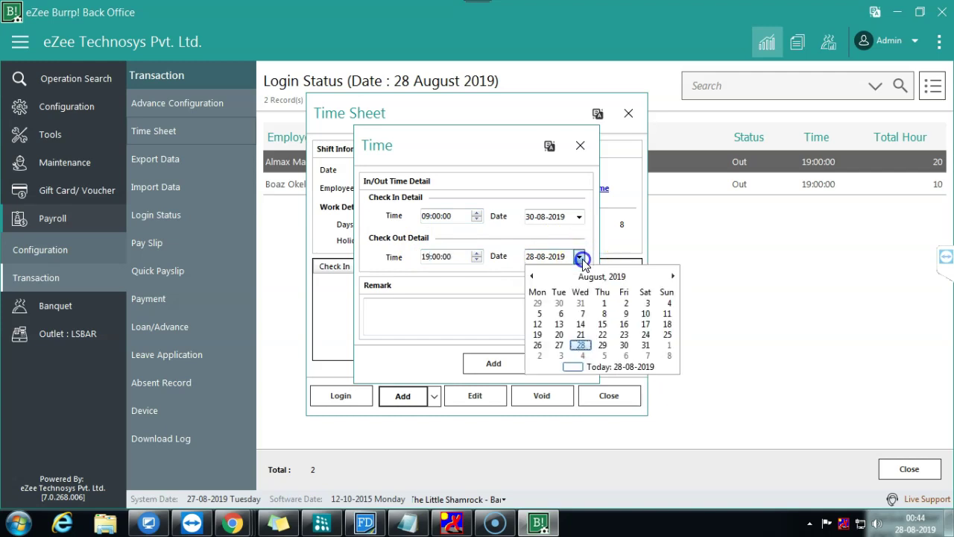
left_click(623, 345)
left_click(497, 322)
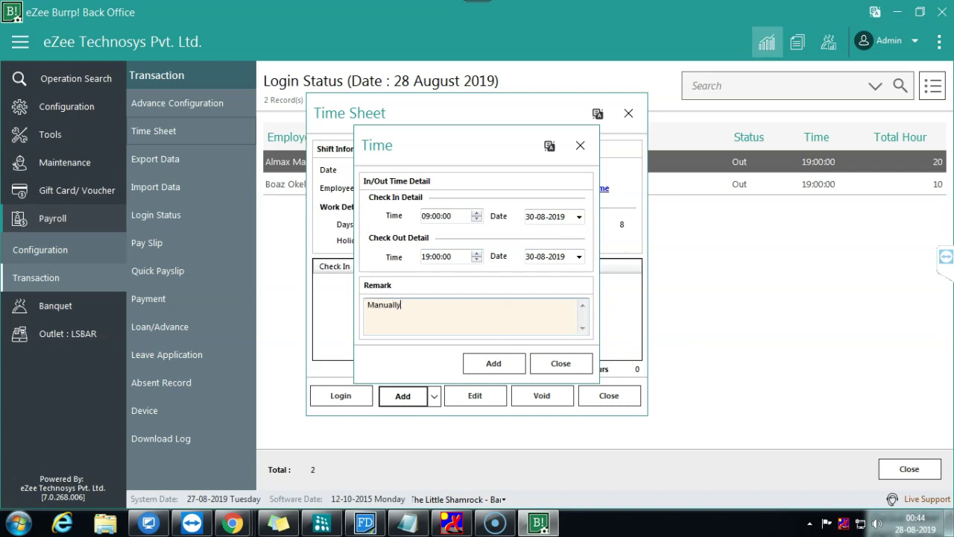
left_click(494, 363)
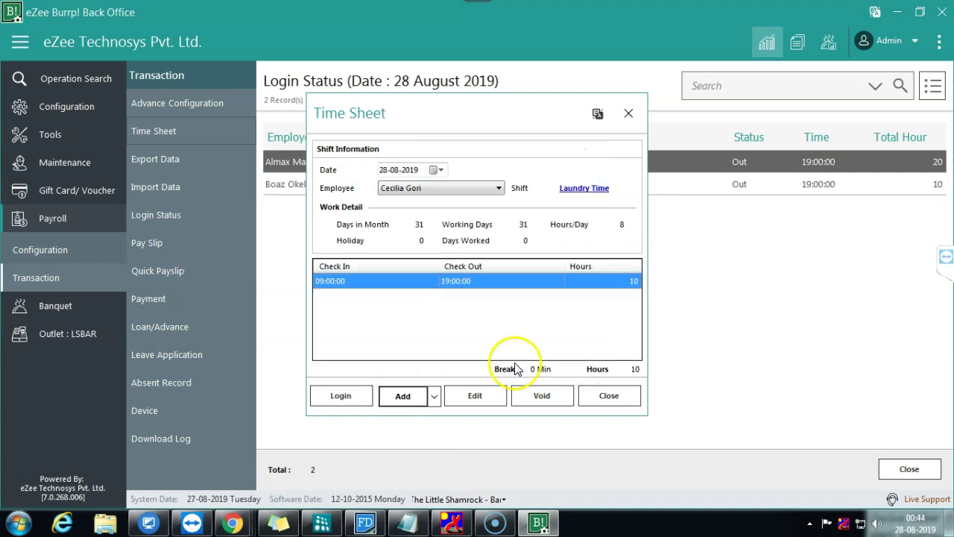
Step: Add another entry dated 31-08-2019, check-out 19:00, remark 'Manually', then close the time sheet
left_click(399, 397)
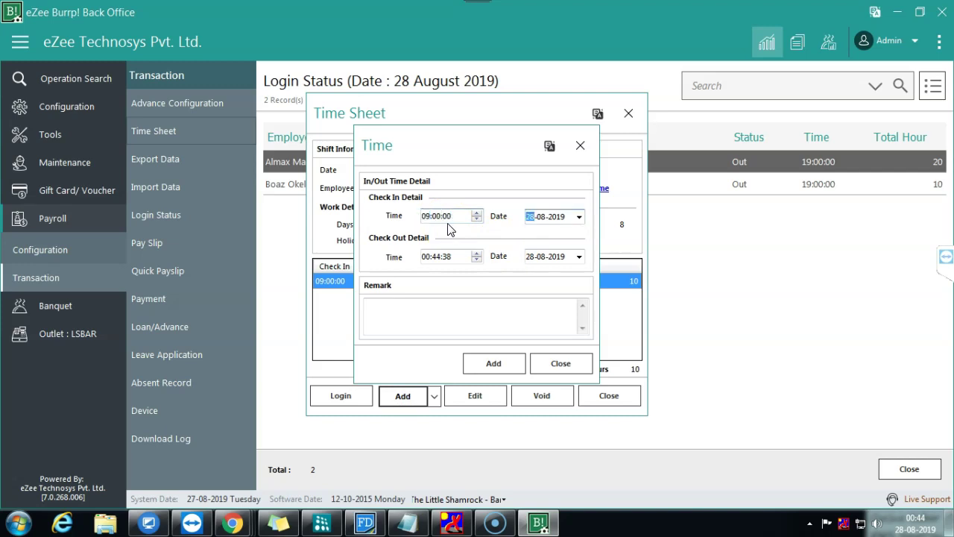
left_click(579, 216)
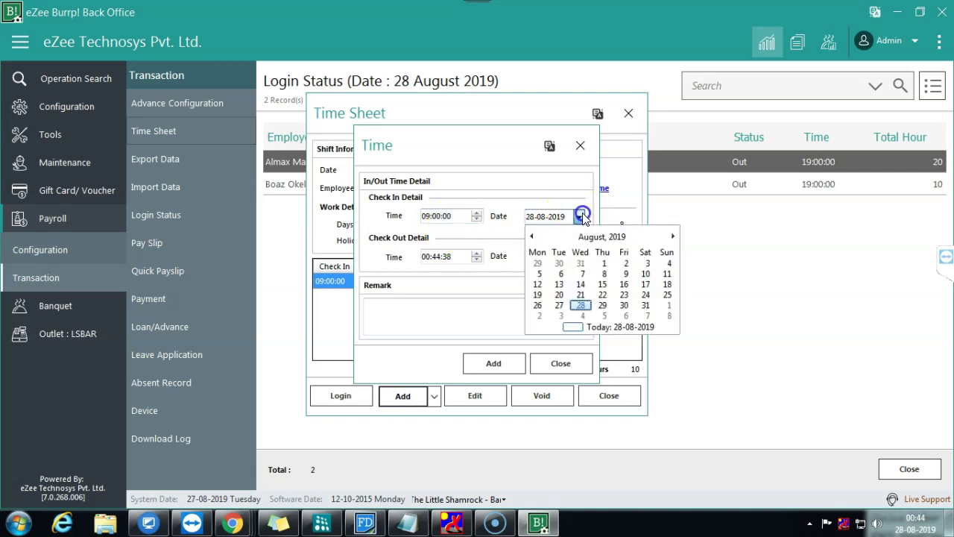
left_click(645, 305)
left_click(426, 256)
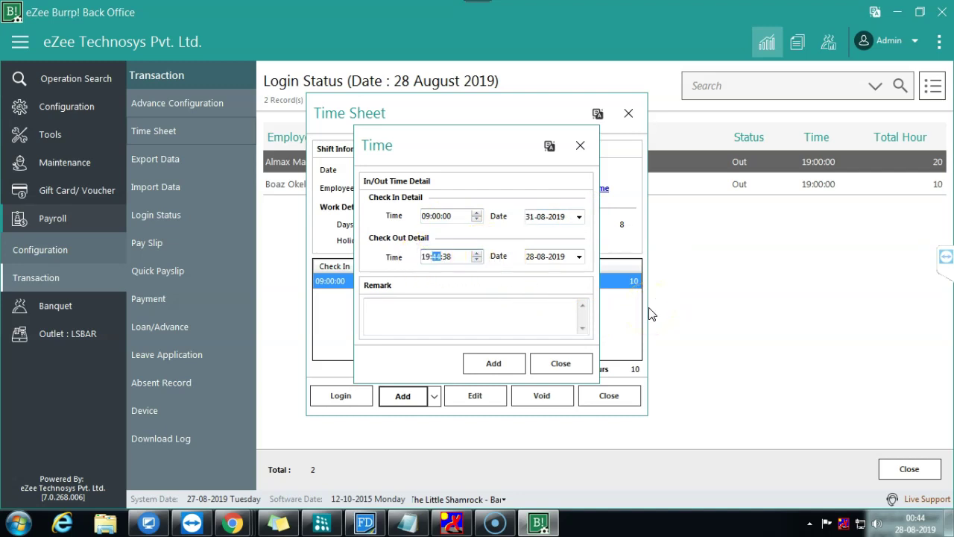
left_click(580, 256)
left_click(645, 344)
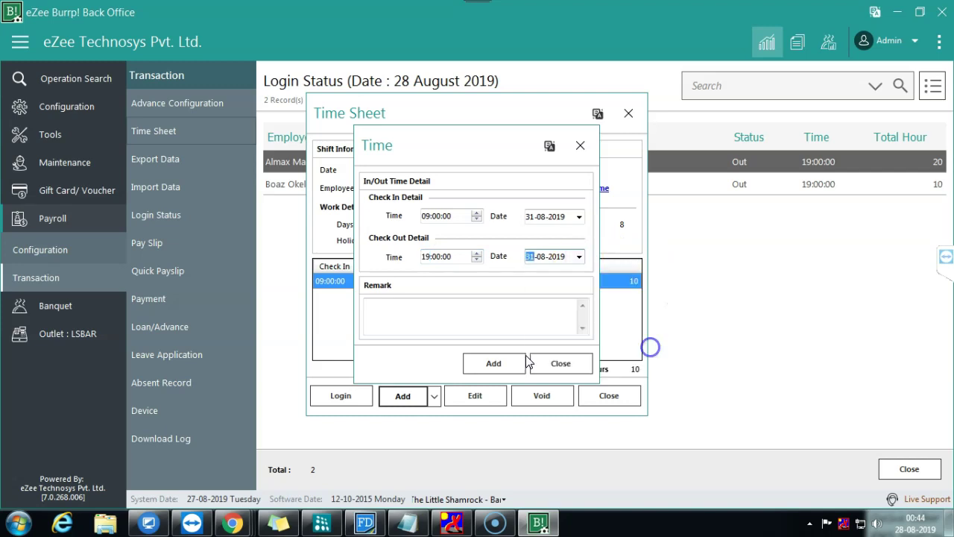
left_click(477, 328)
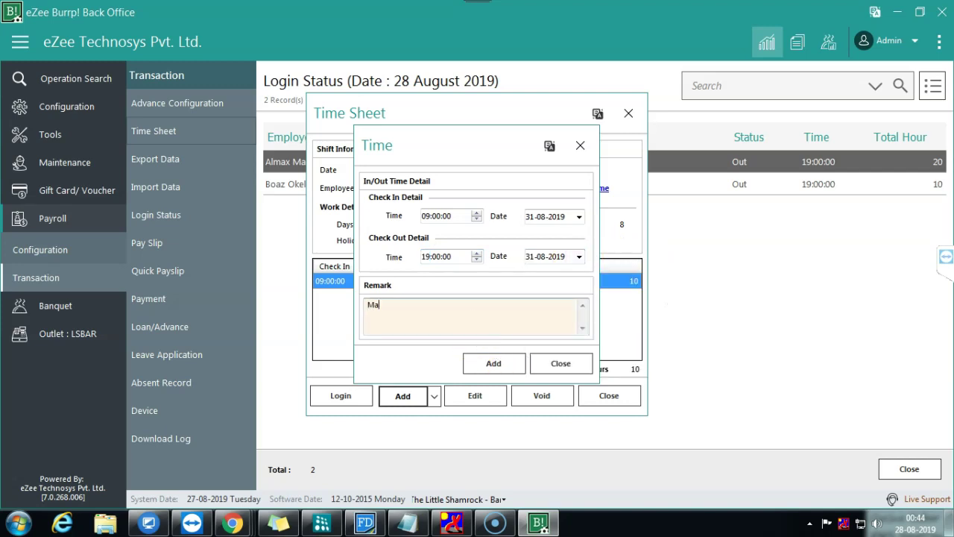
left_click(492, 363)
left_click(590, 396)
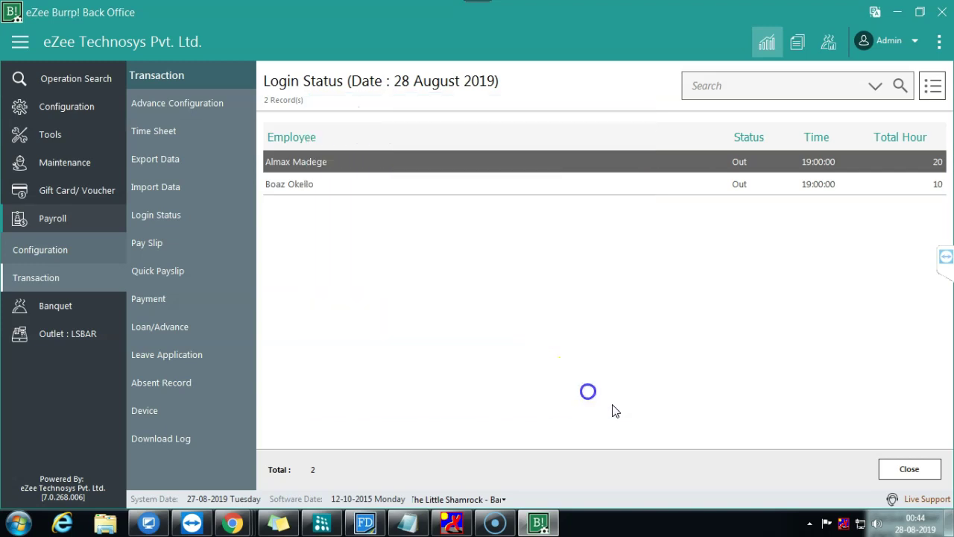
Step: Start a data export with the Desktop as the destination folder
left_click(206, 157)
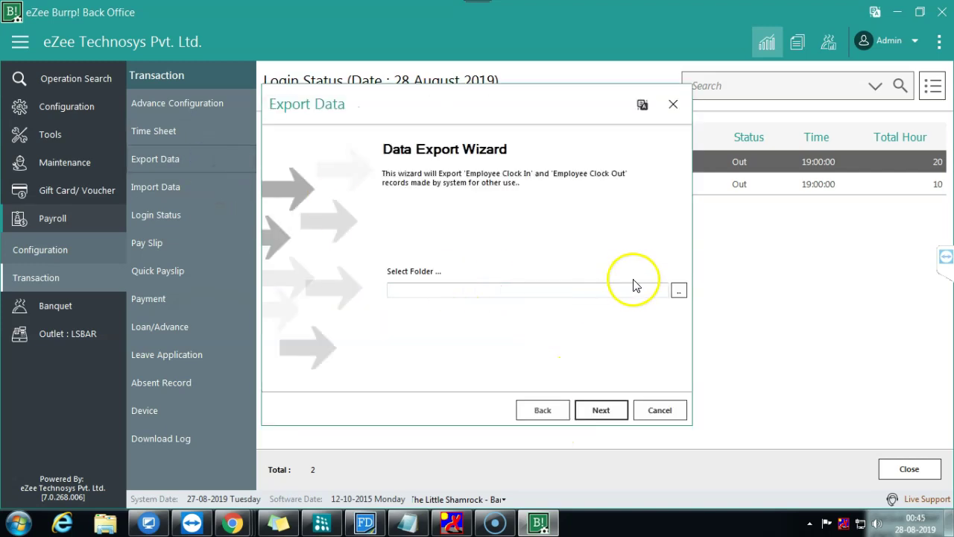
left_click(678, 290)
left_click(492, 347)
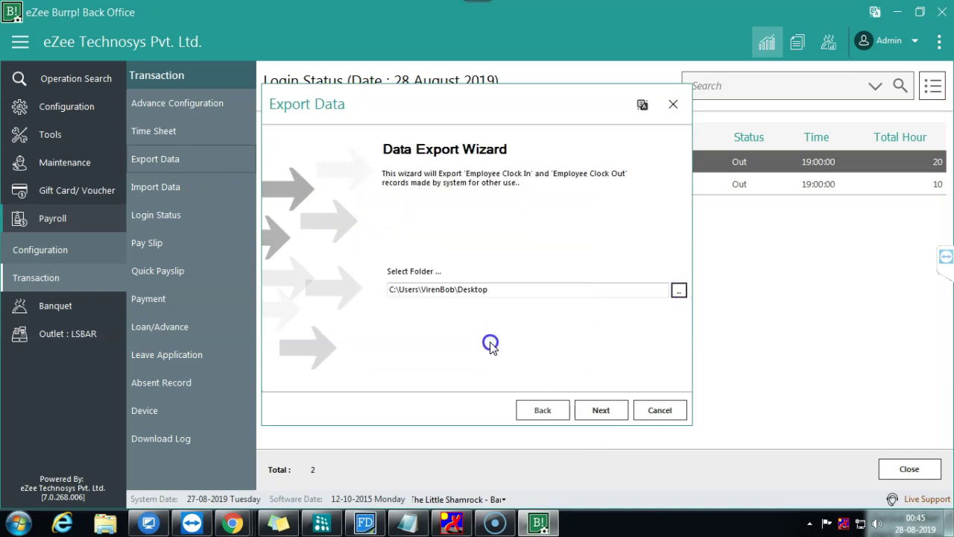
left_click(597, 408)
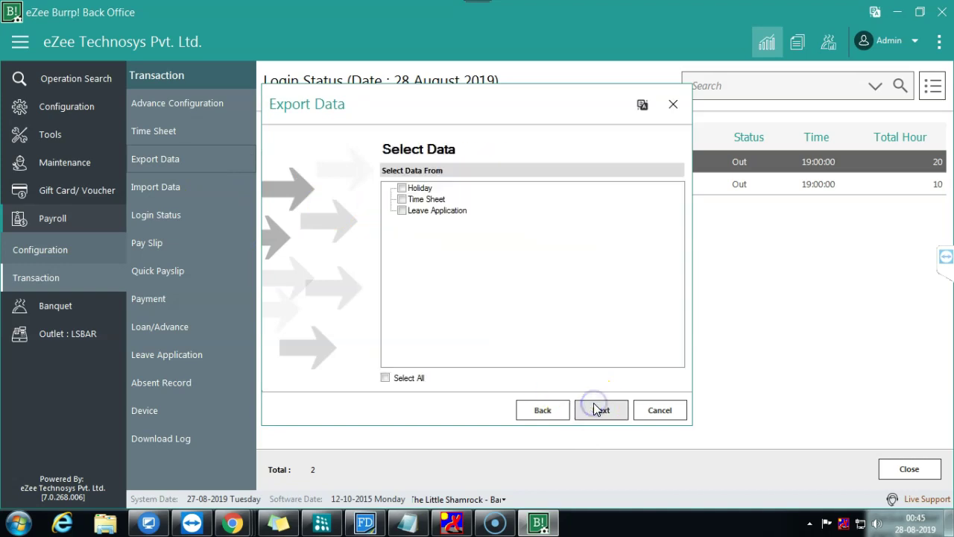
Step: Export all dates for Brackenhurst staff, excluding Holiday and Leave Application data
left_click(385, 377)
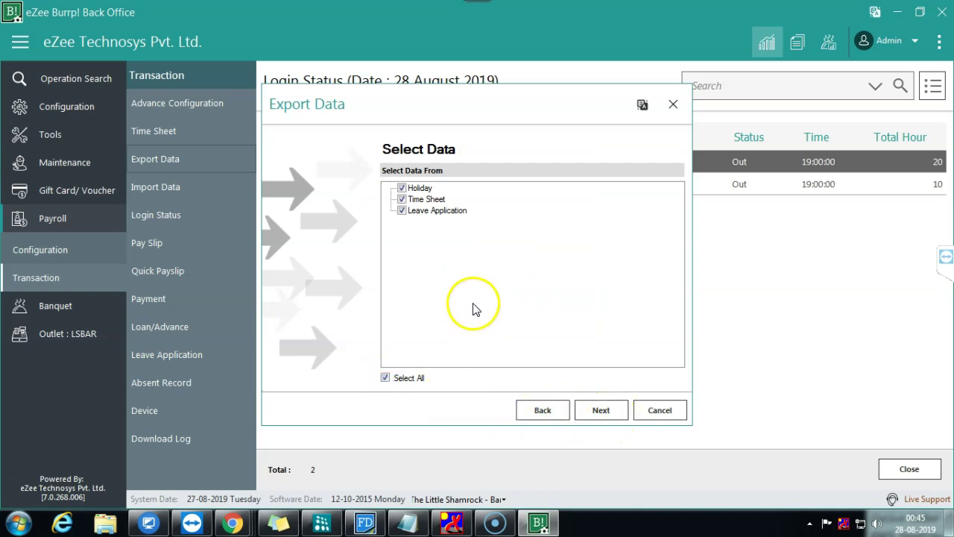
left_click(401, 210)
left_click(402, 199)
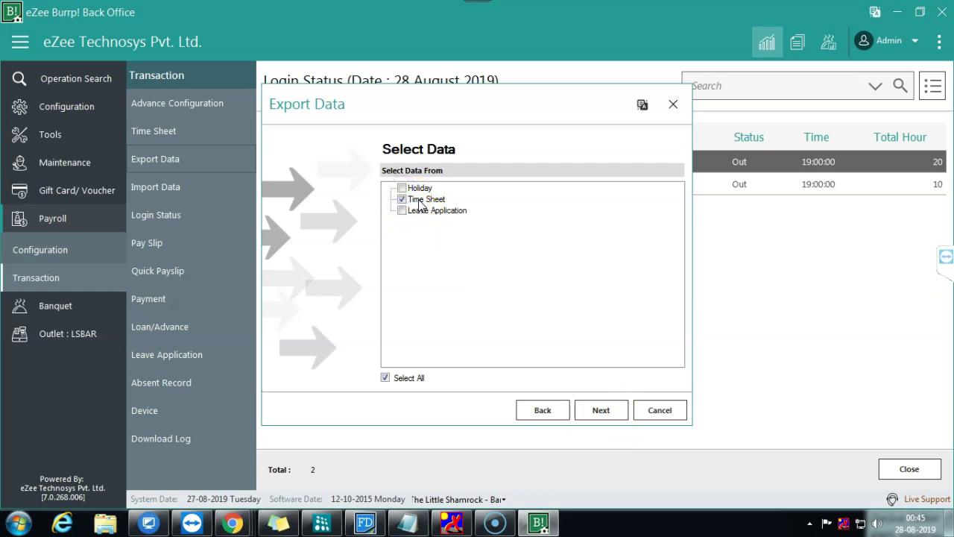
left_click(586, 409)
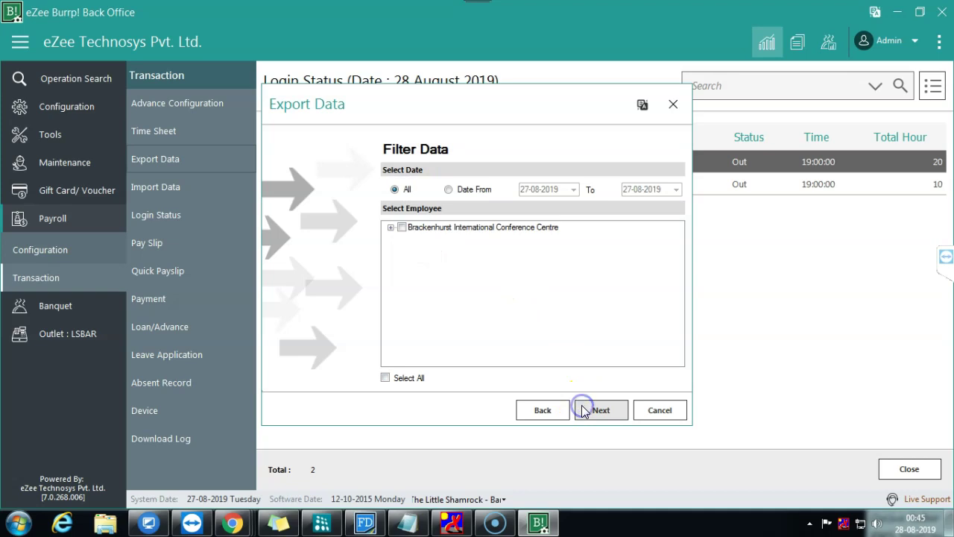
left_click(402, 228)
left_click(591, 414)
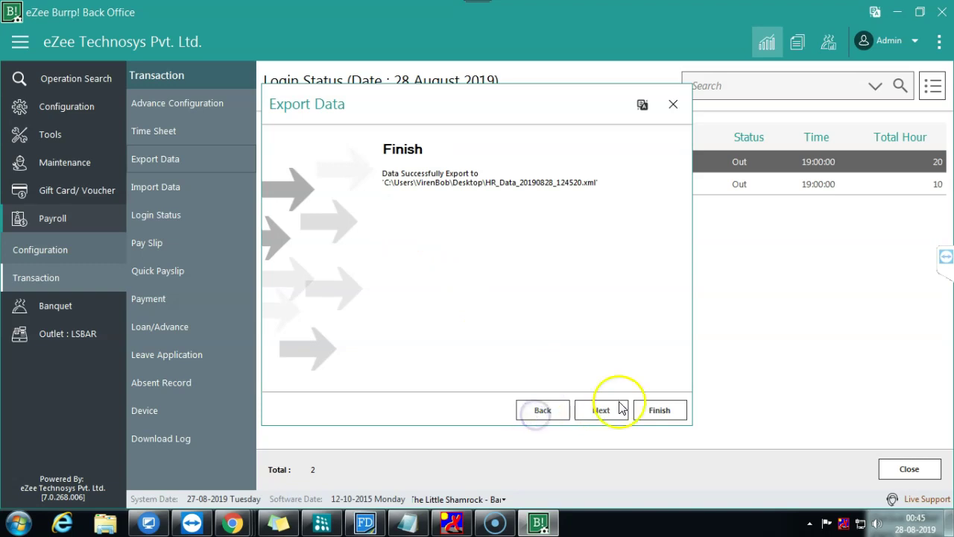
left_click(674, 104)
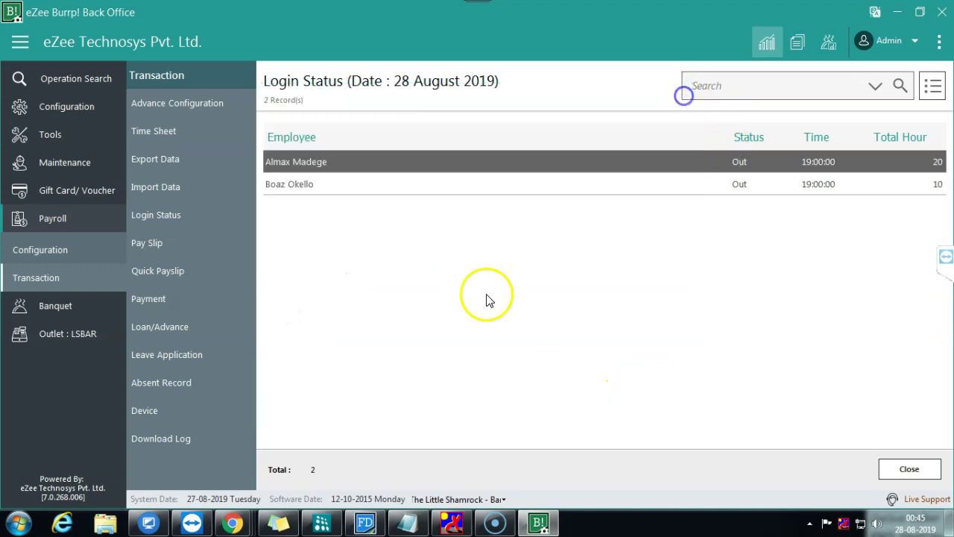
Step: Start a new Desktop export containing only Time Sheet data
left_click(159, 159)
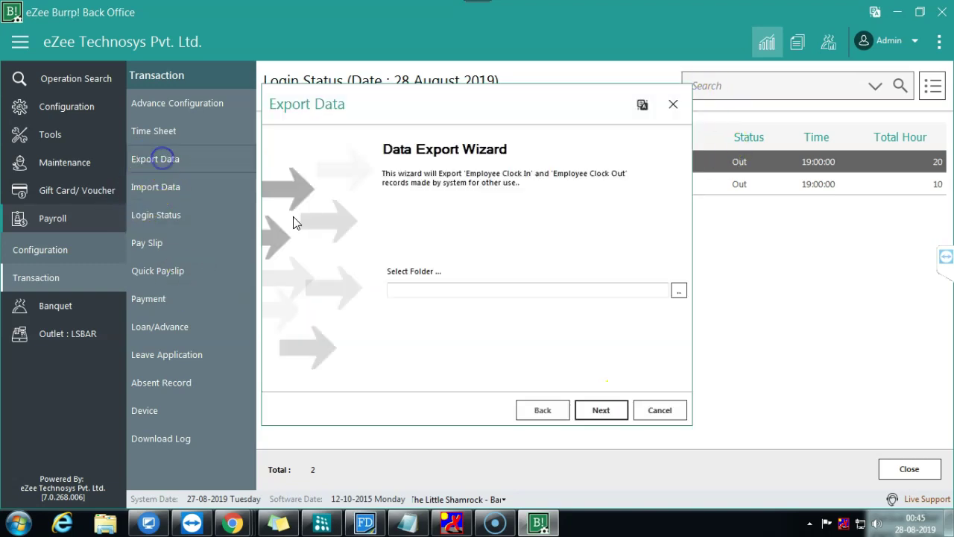
left_click(678, 290)
left_click(492, 347)
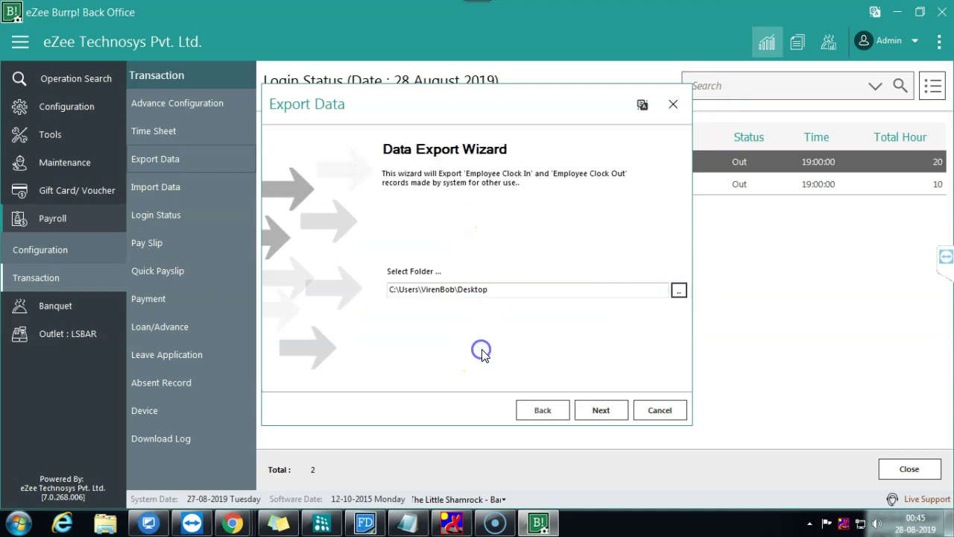
left_click(601, 410)
left_click(428, 199)
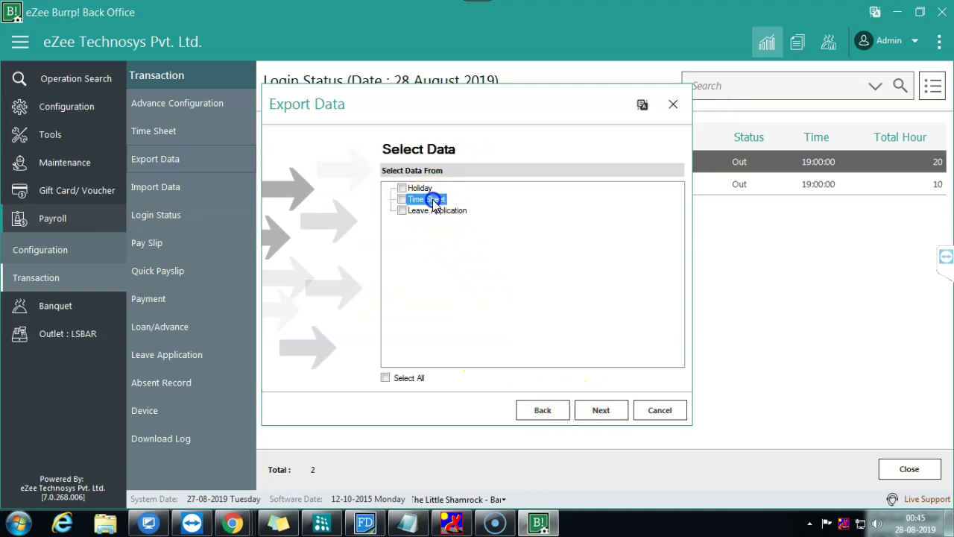
left_click(412, 379)
left_click(412, 378)
left_click(430, 199)
left_click(606, 409)
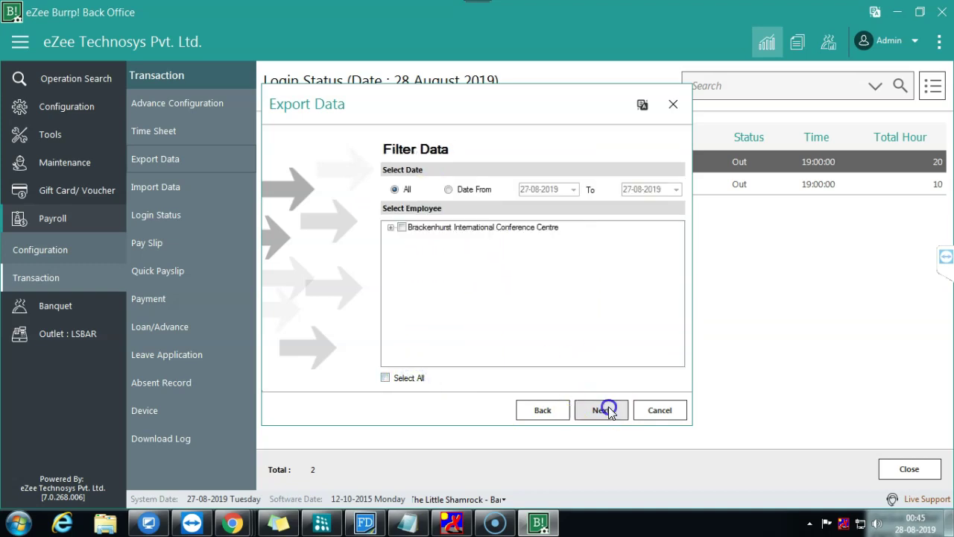
Step: Limit it to 28-08-2019 through 31-08-2019 for Brackenhurst staff and run the export
left_click(414, 227)
left_click(447, 191)
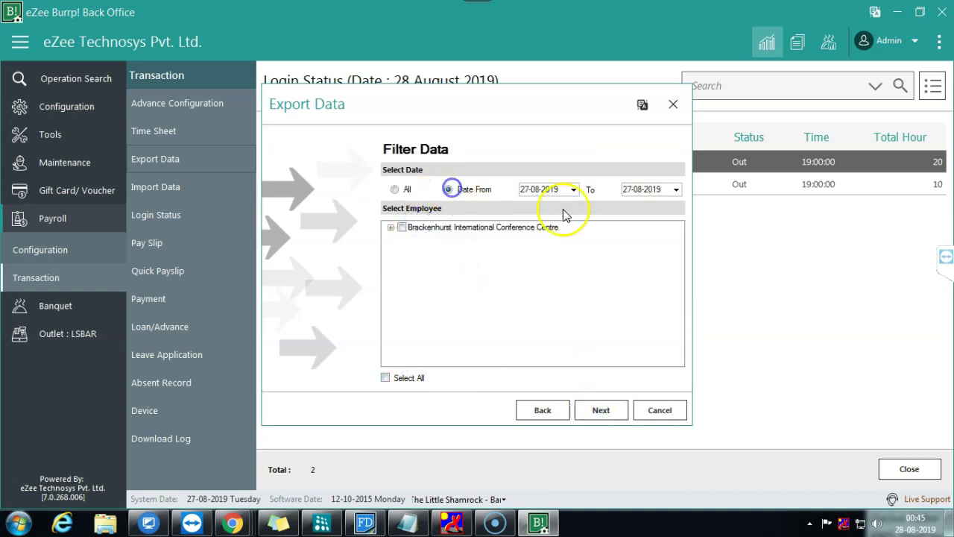
left_click(574, 189)
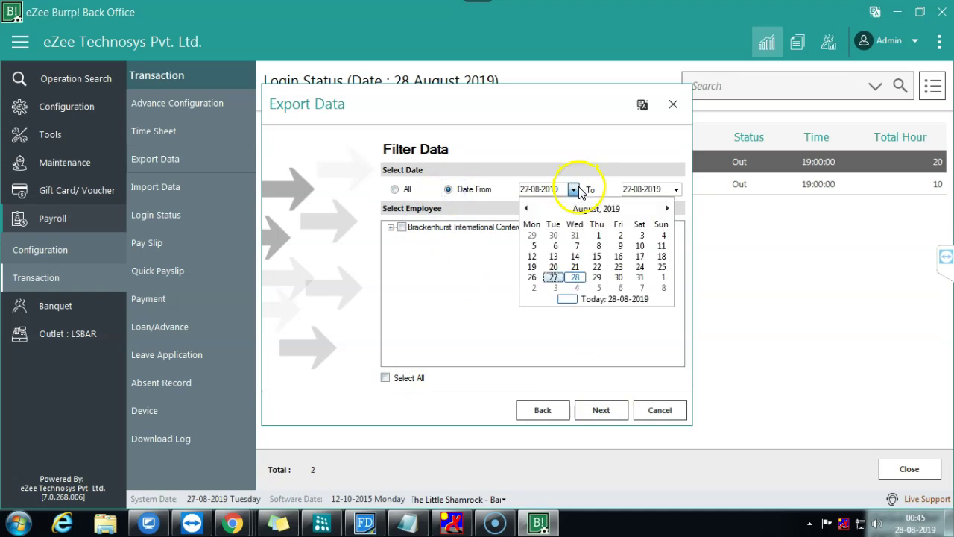
left_click(574, 278)
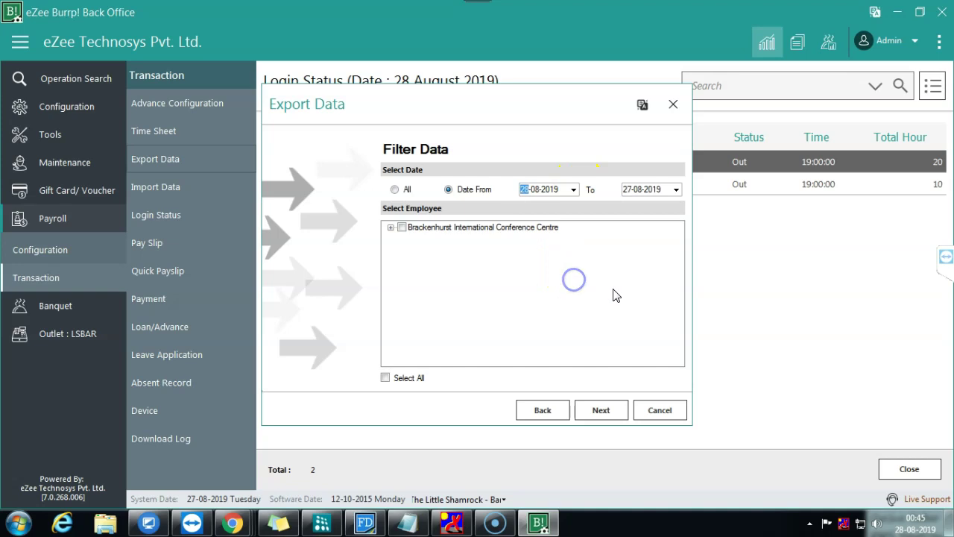
left_click(676, 189)
left_click(743, 276)
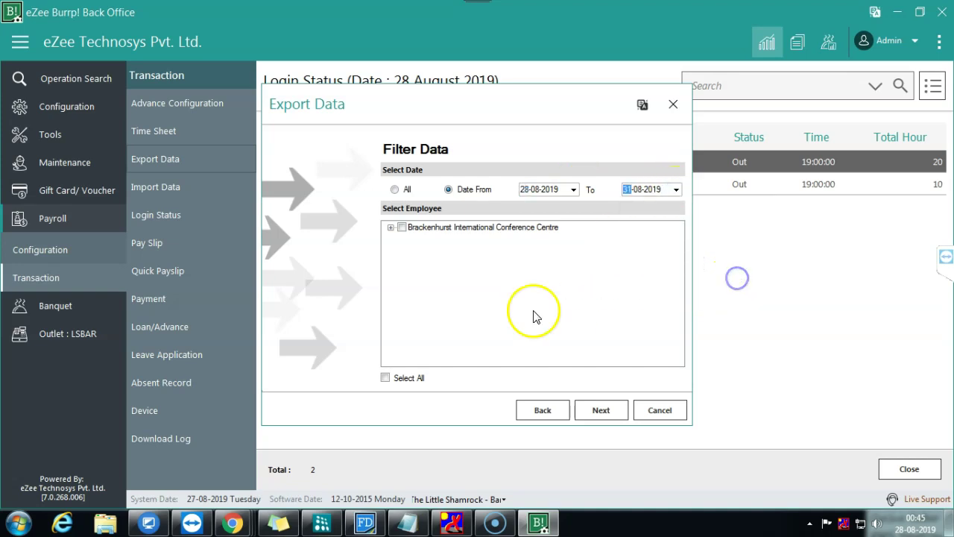
left_click(401, 227)
left_click(601, 410)
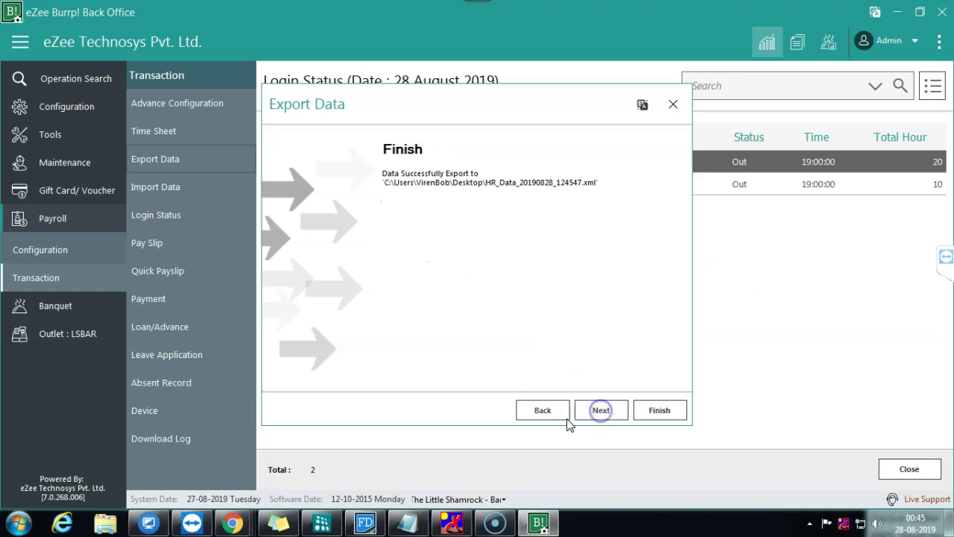
left_click(652, 414)
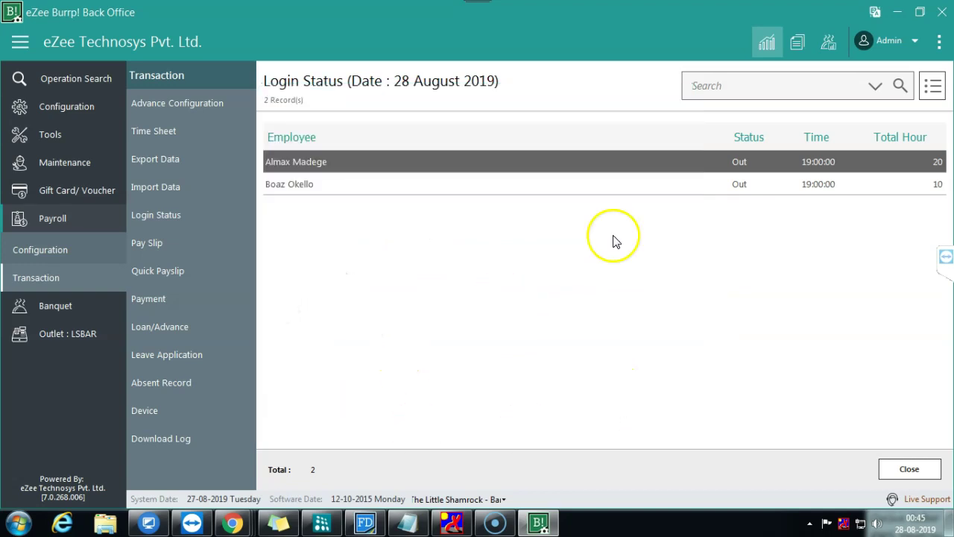
Step: Minimise the back office and open the newest HR_Data file in WPS Spreadsheets
left_click(900, 13)
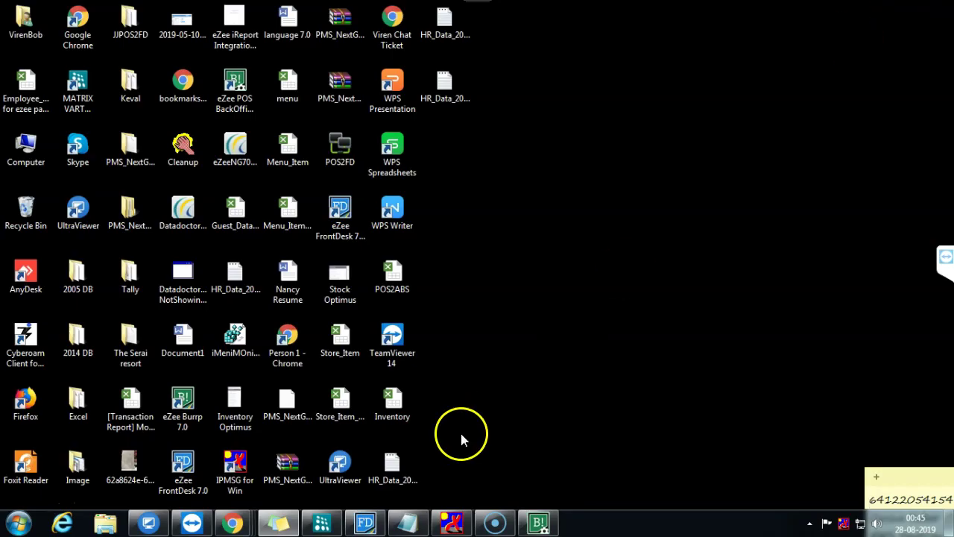
right_click(448, 99)
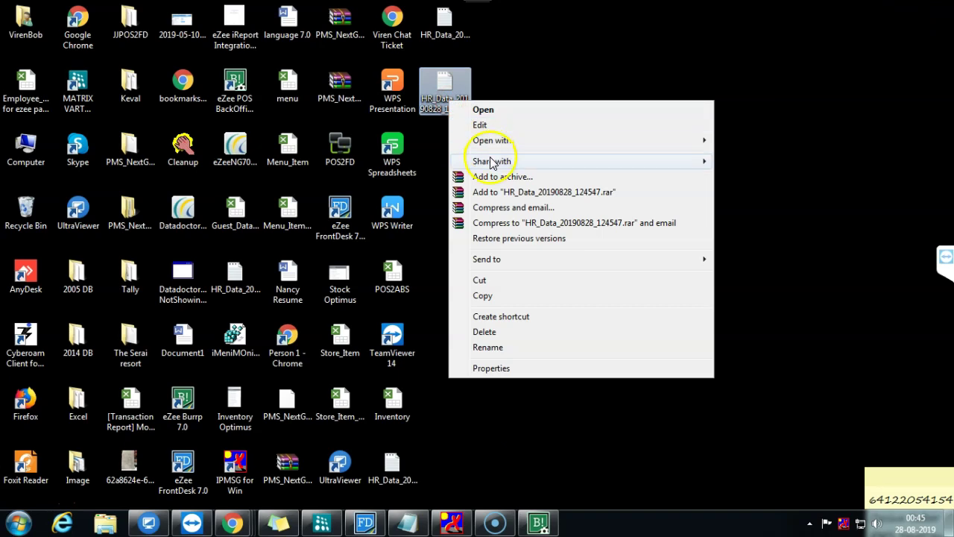
mouse_move(505, 138)
left_click(750, 203)
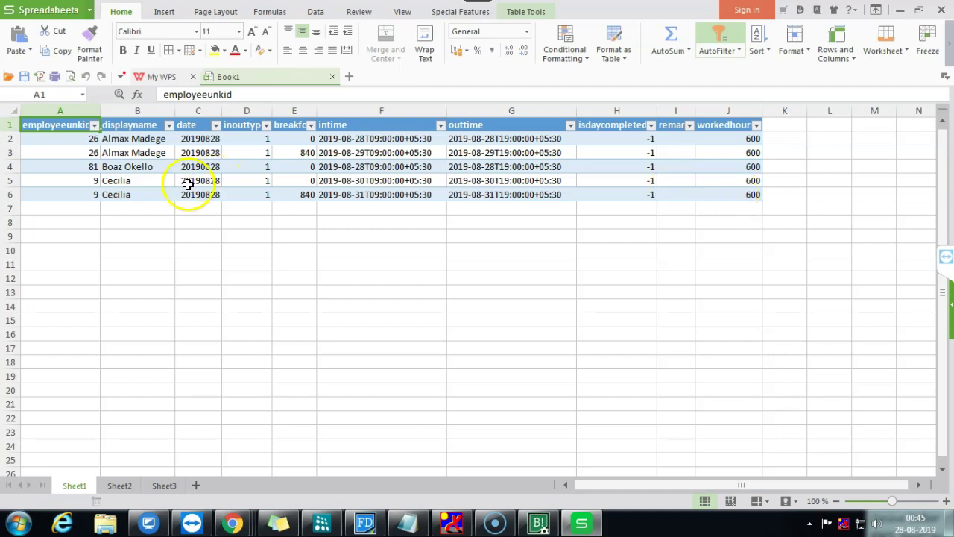
Step: Check the employee names, intime values F2:F6 and workedhours of 600, then close the sheet
left_click(114, 182)
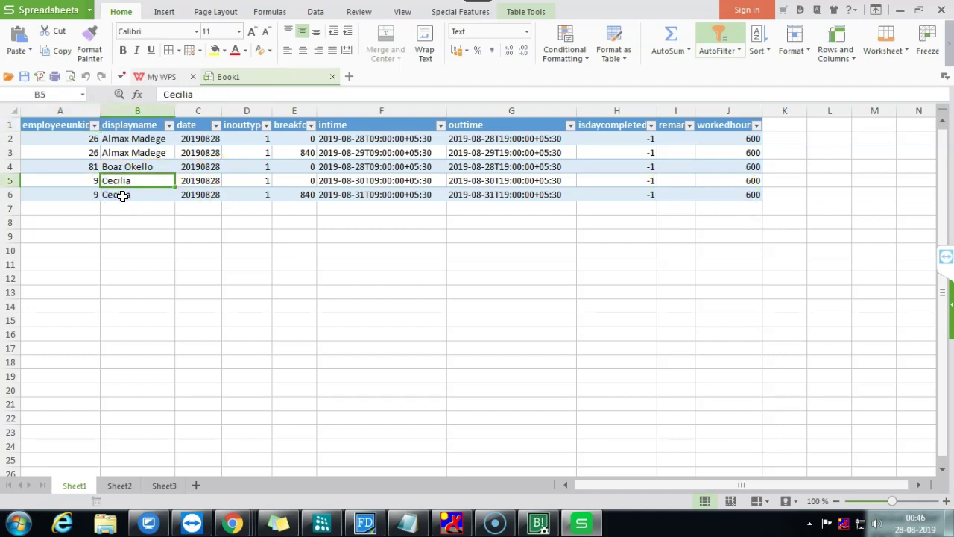
left_click(122, 166)
left_click(124, 153)
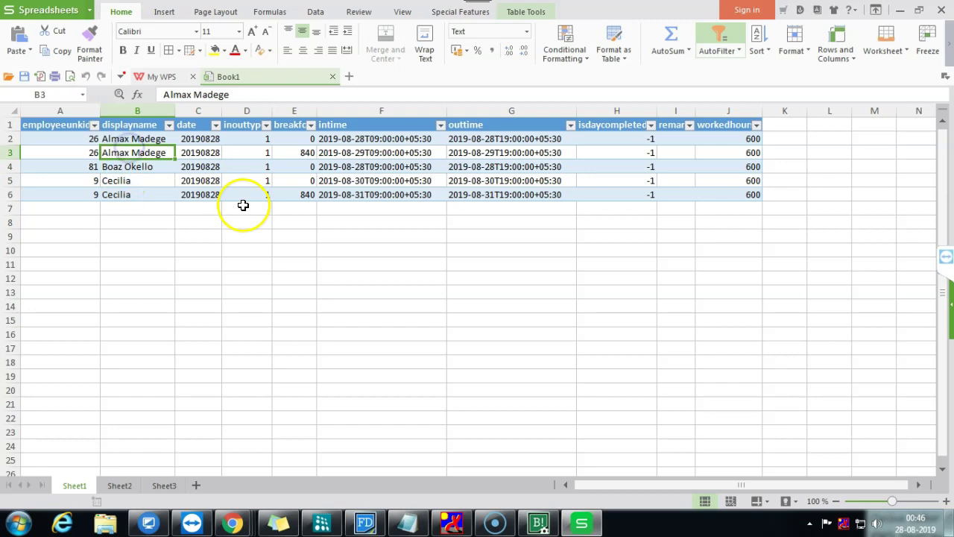
left_click_drag(335, 143, 361, 190)
left_click_drag(744, 139, 726, 204)
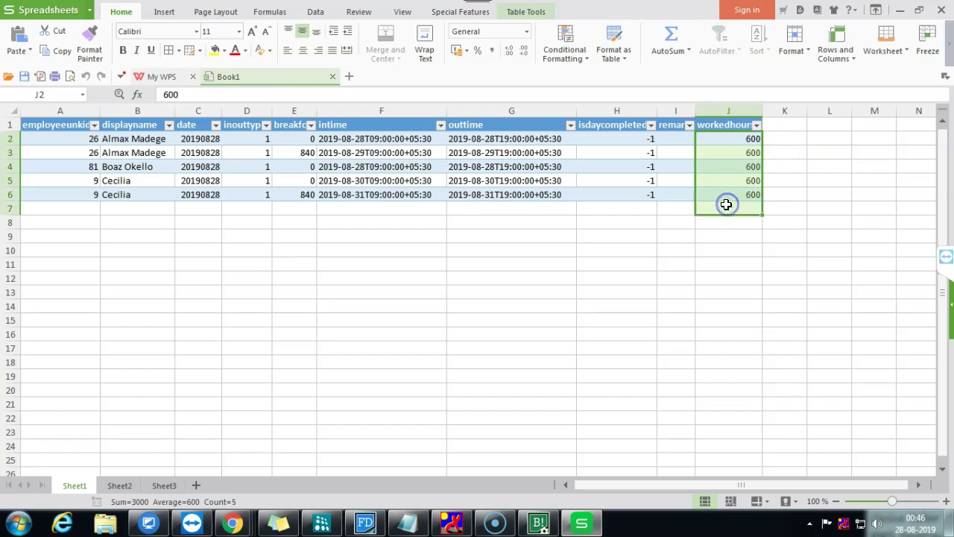
left_click(544, 266)
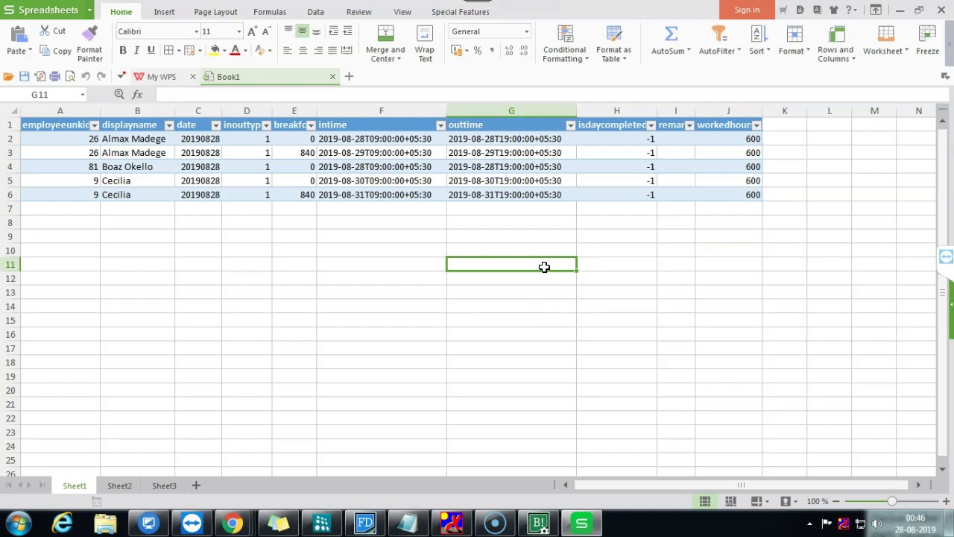
left_click(940, 9)
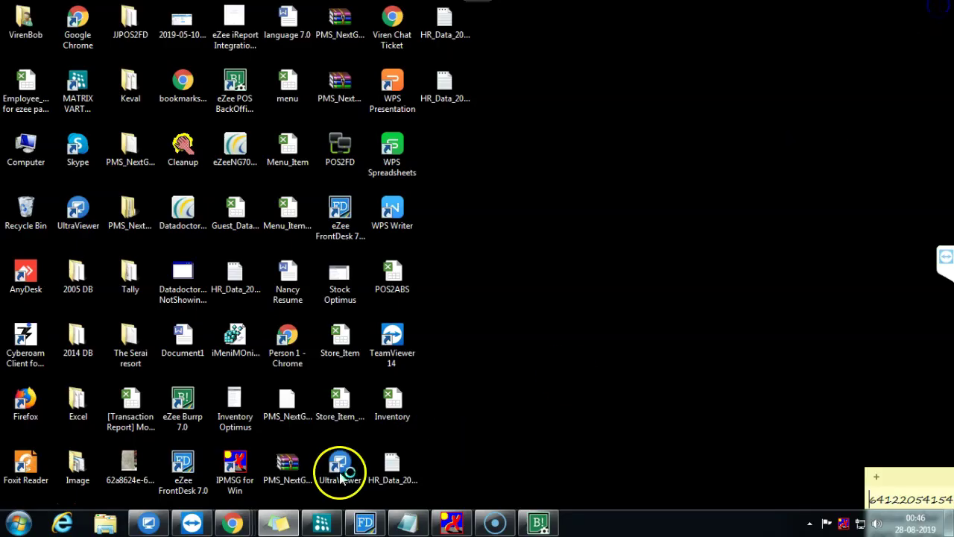
Step: Restore the back office and open Payroll Configuration > Employee
left_click(539, 523)
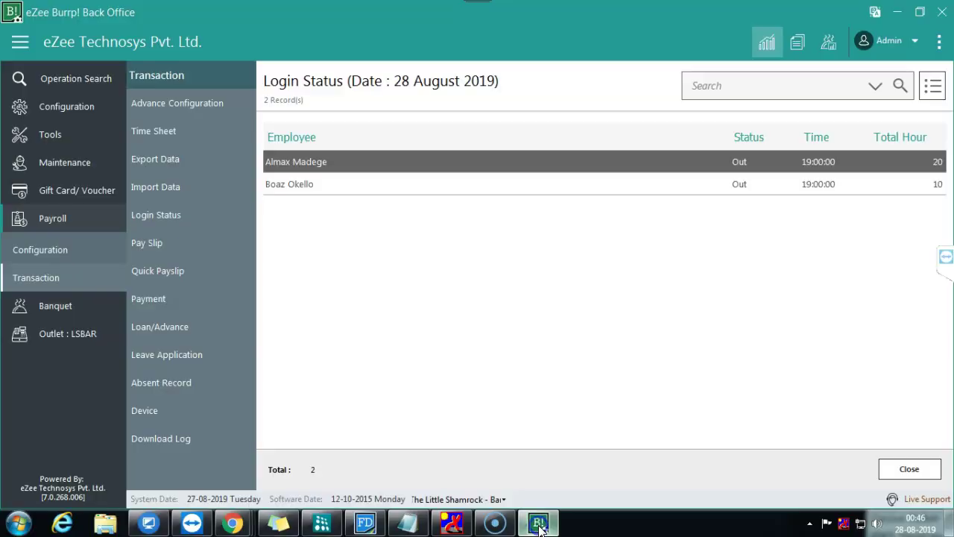
left_click(635, 347)
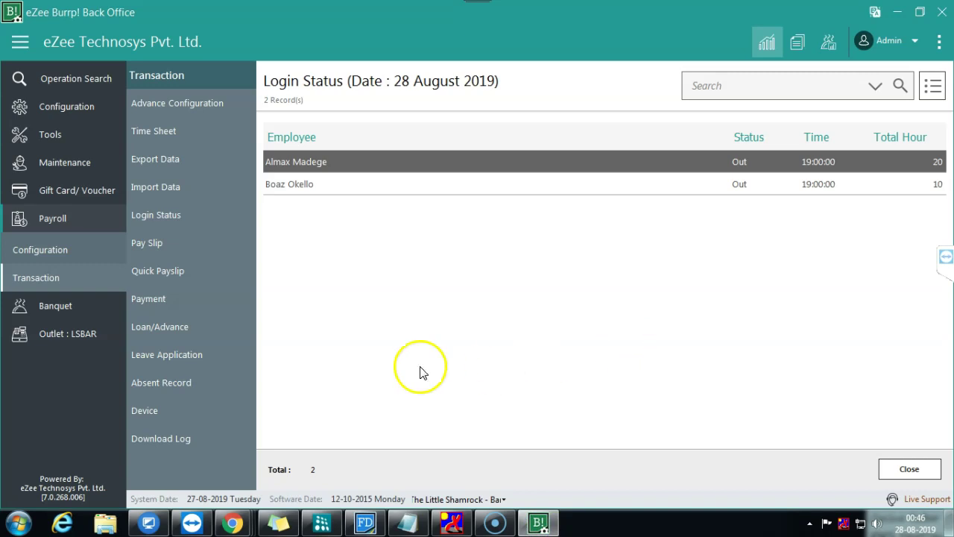
left_click(53, 256)
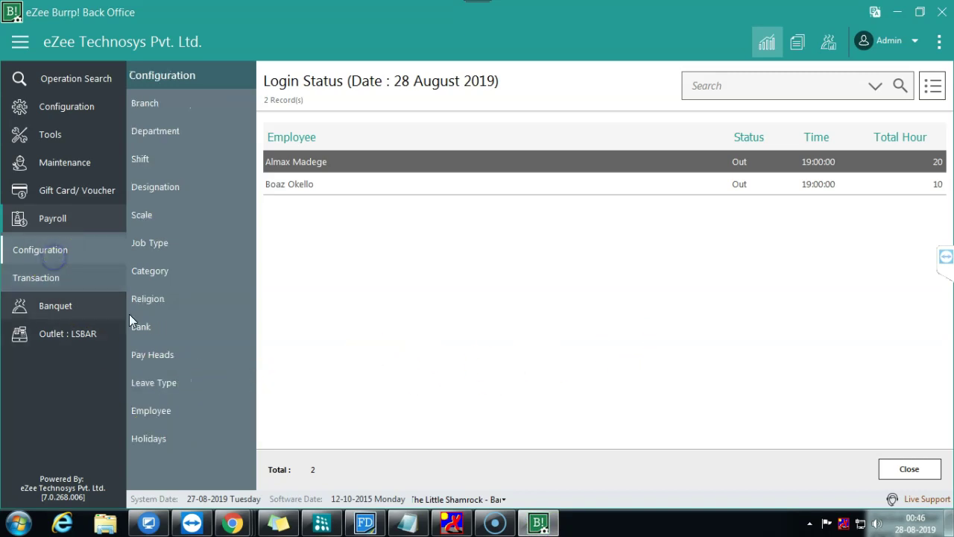
left_click(176, 407)
Step: Open the first employee's record, view its personal and official details pages, and close it unchanged
left_click(328, 293)
double_click(328, 293)
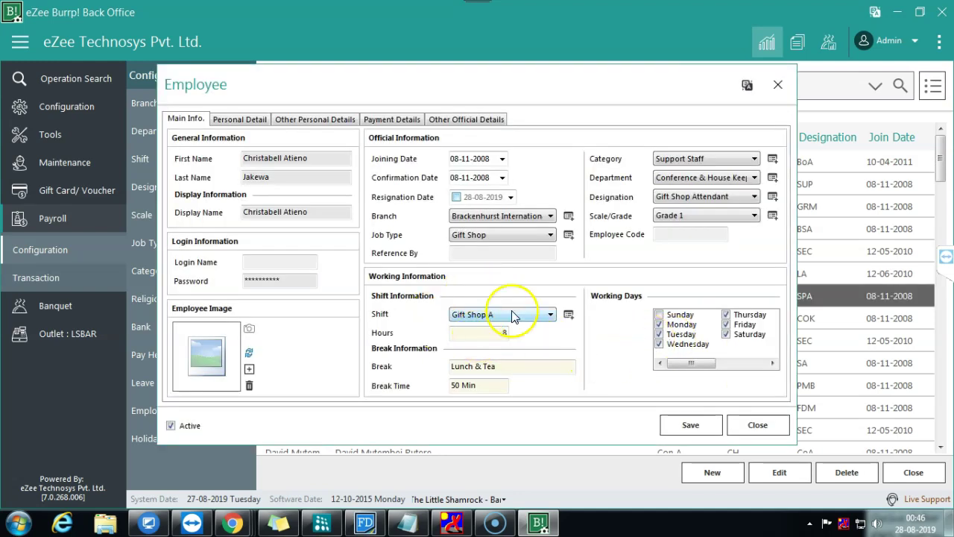
left_click(243, 121)
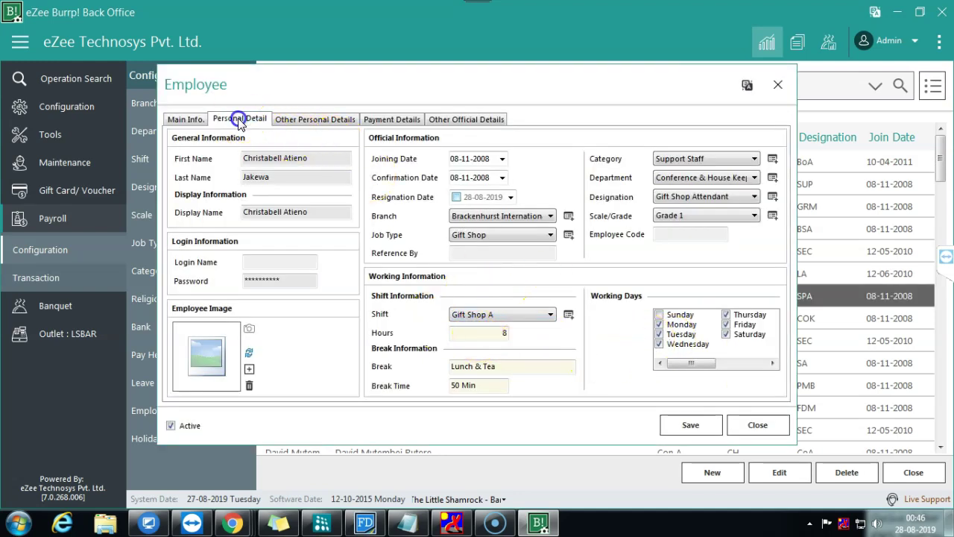
left_click(295, 120)
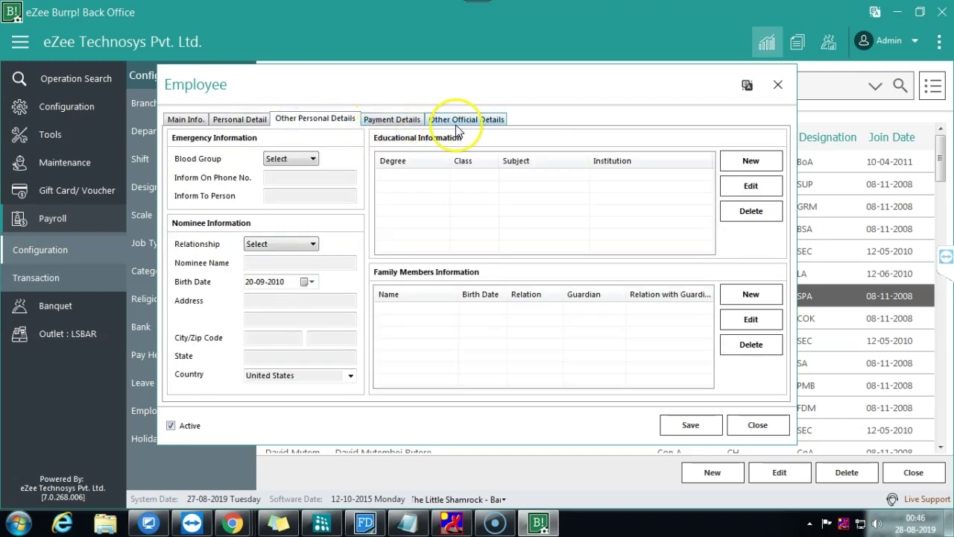
left_click(465, 120)
left_click(757, 425)
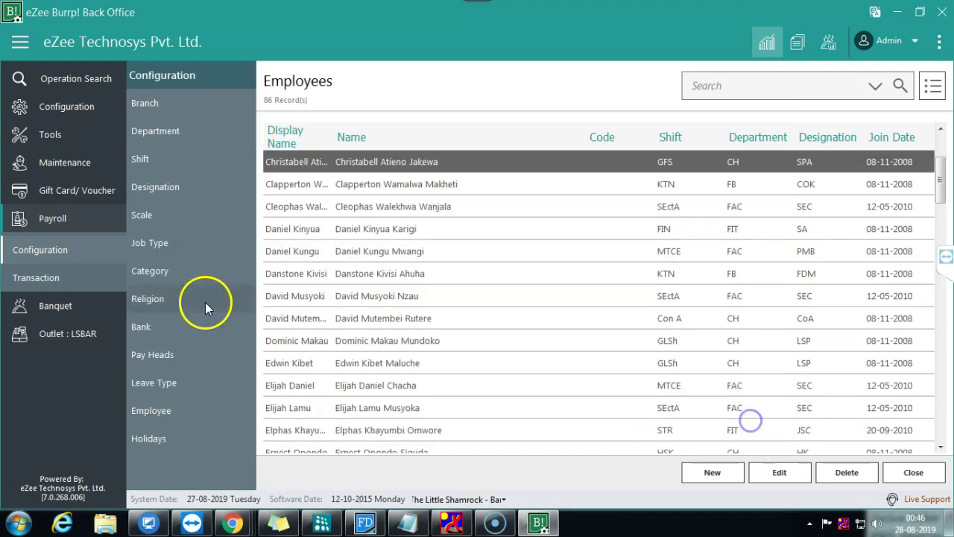
left_click(713, 472)
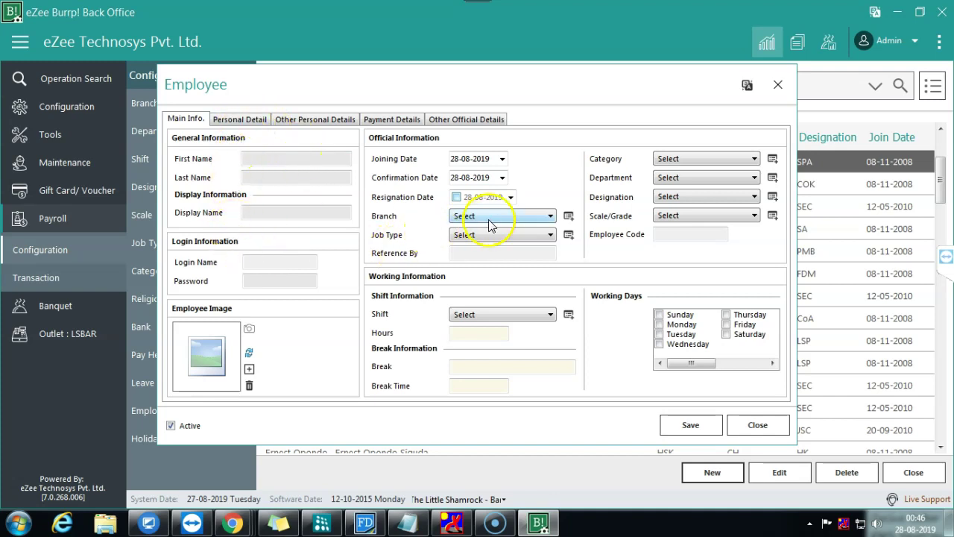
left_click(504, 238)
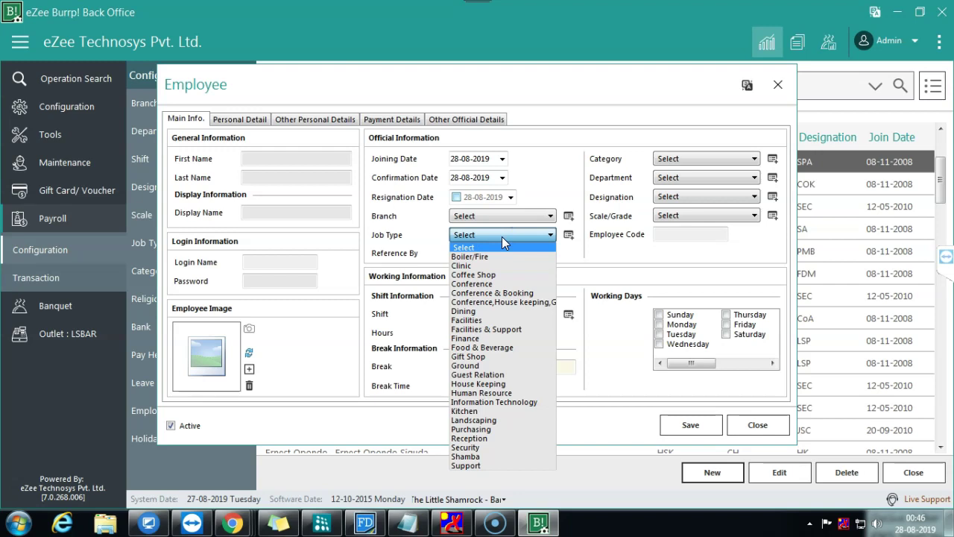
left_click(485, 275)
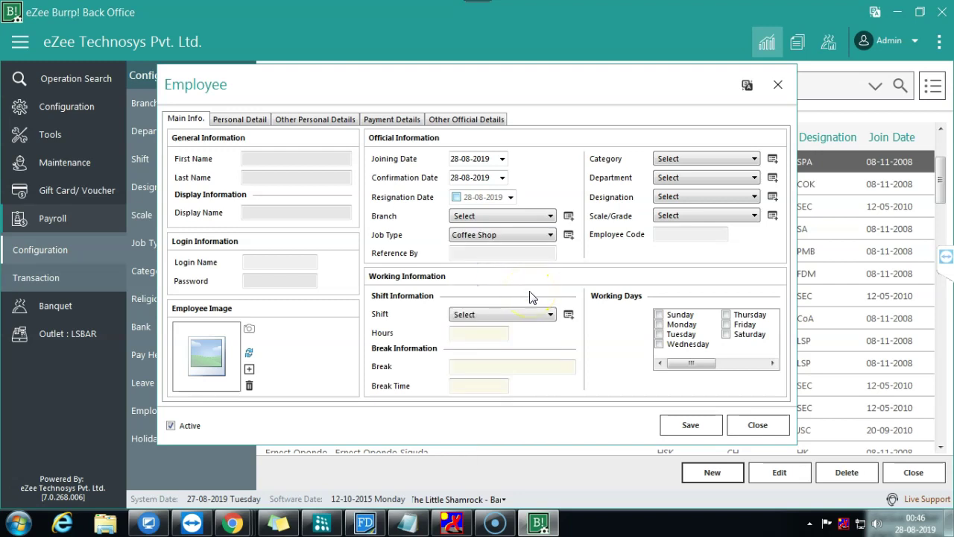
left_click(681, 195)
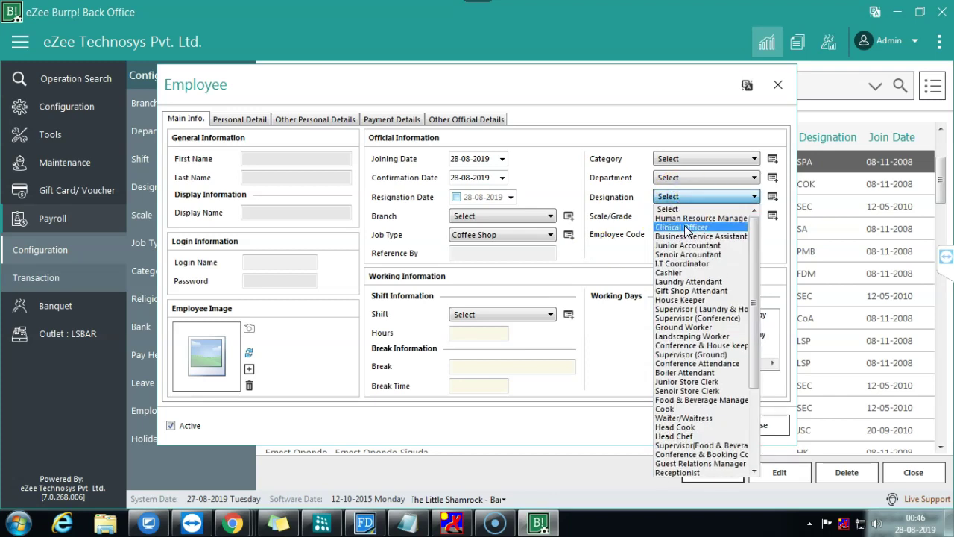
left_click(624, 198)
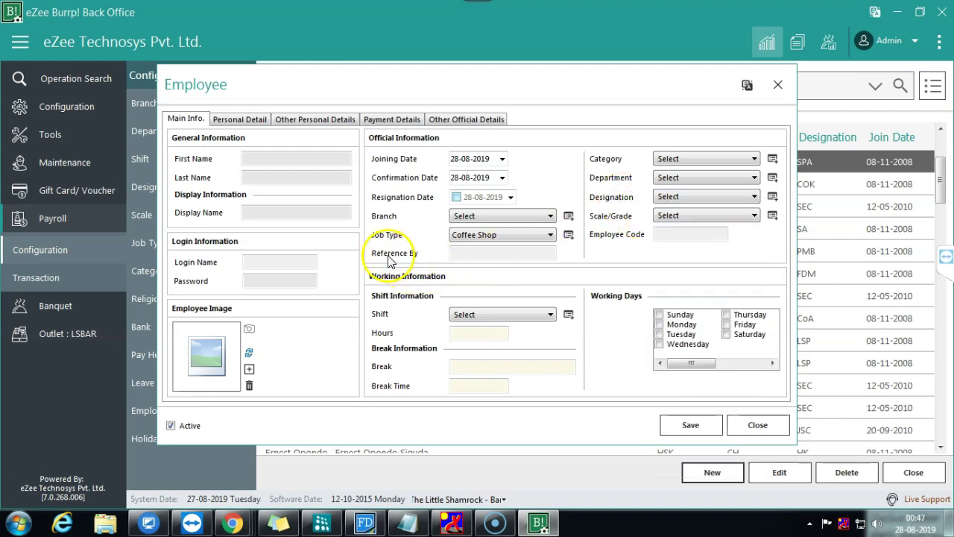
left_click(671, 179)
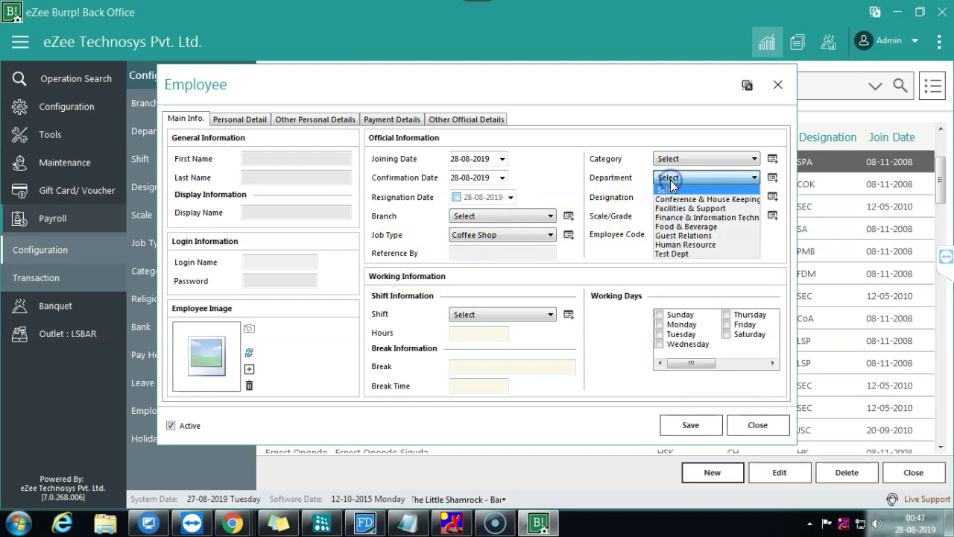
left_click(682, 225)
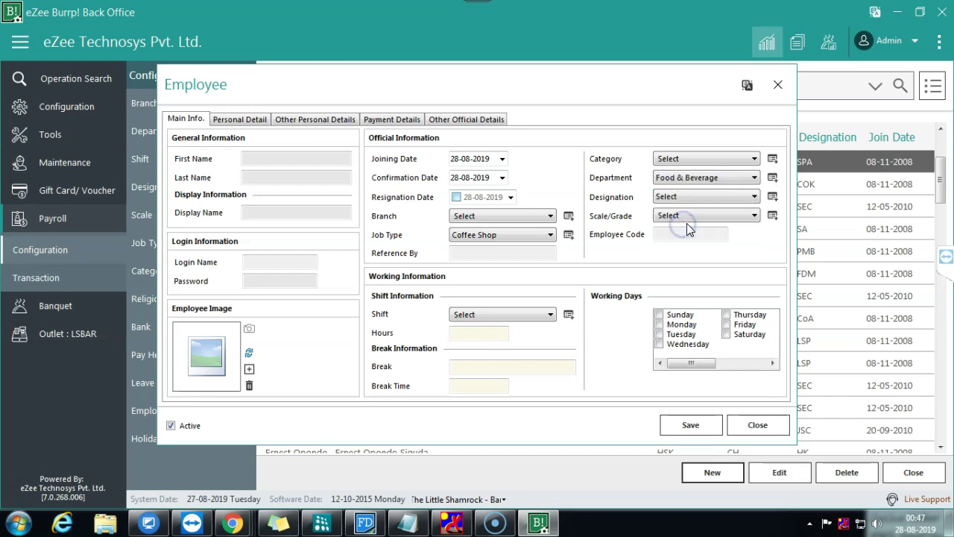
left_click(702, 158)
left_click(703, 158)
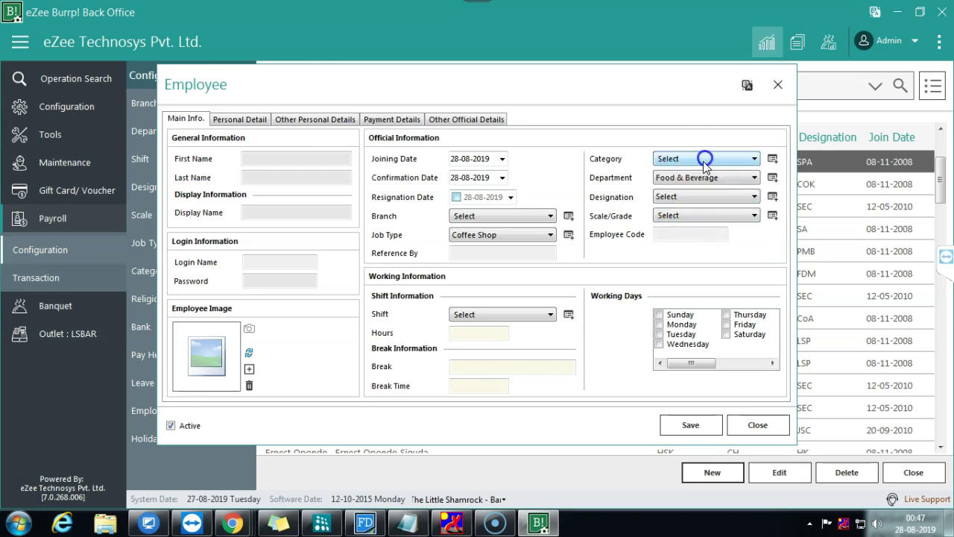
left_click(703, 197)
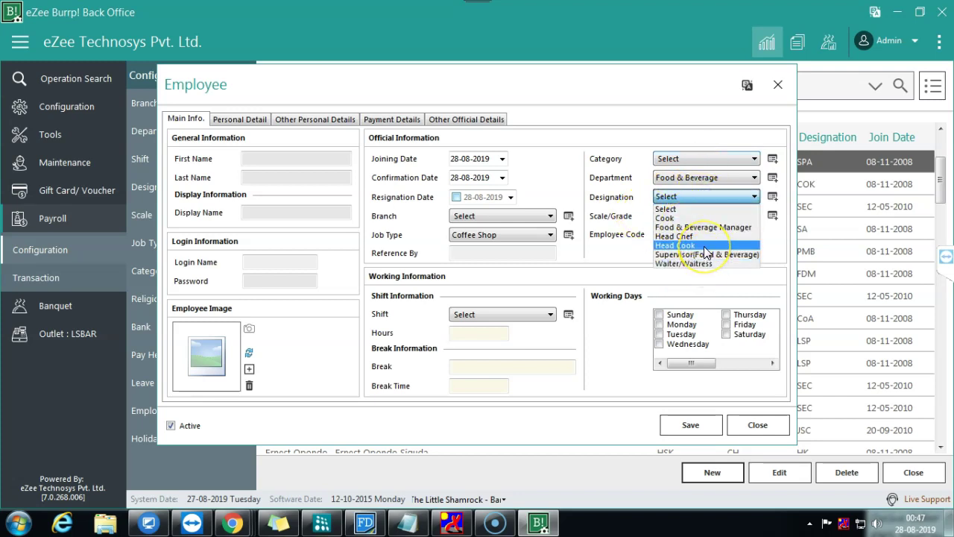
left_click(621, 205)
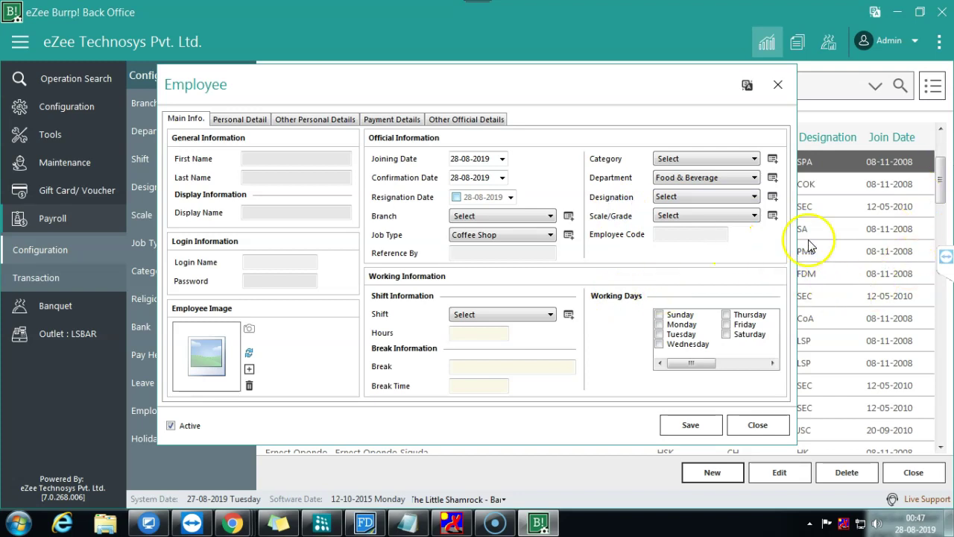
left_click(712, 201)
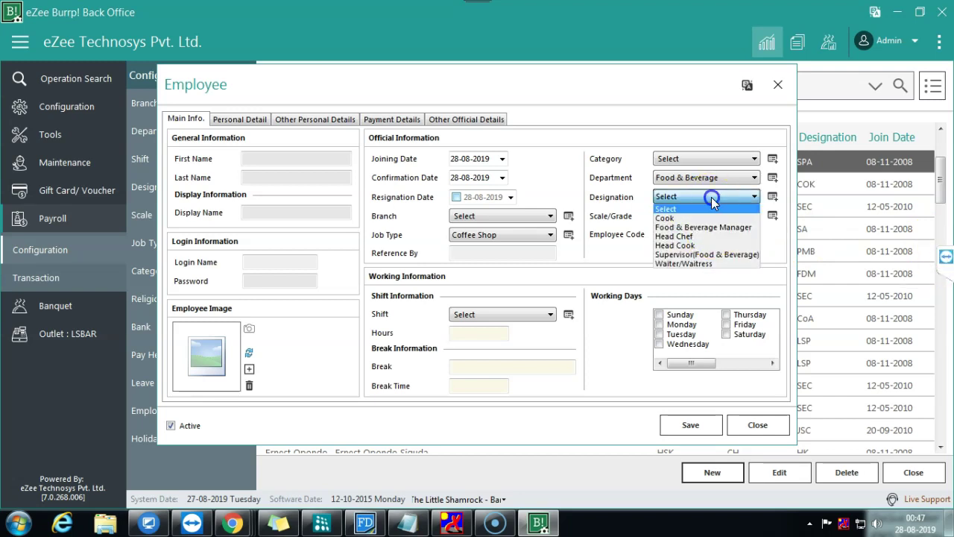
left_click(705, 179)
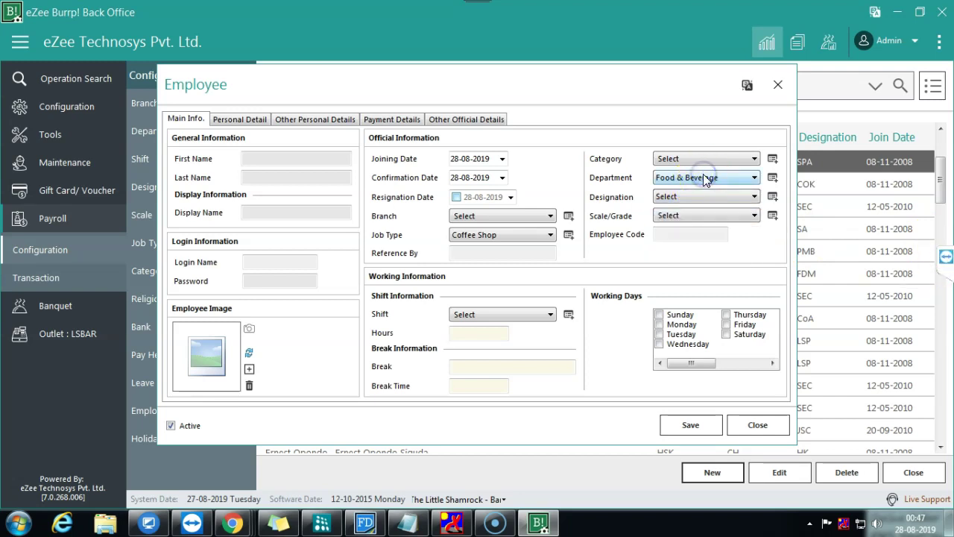
left_click(551, 314)
left_click(551, 314)
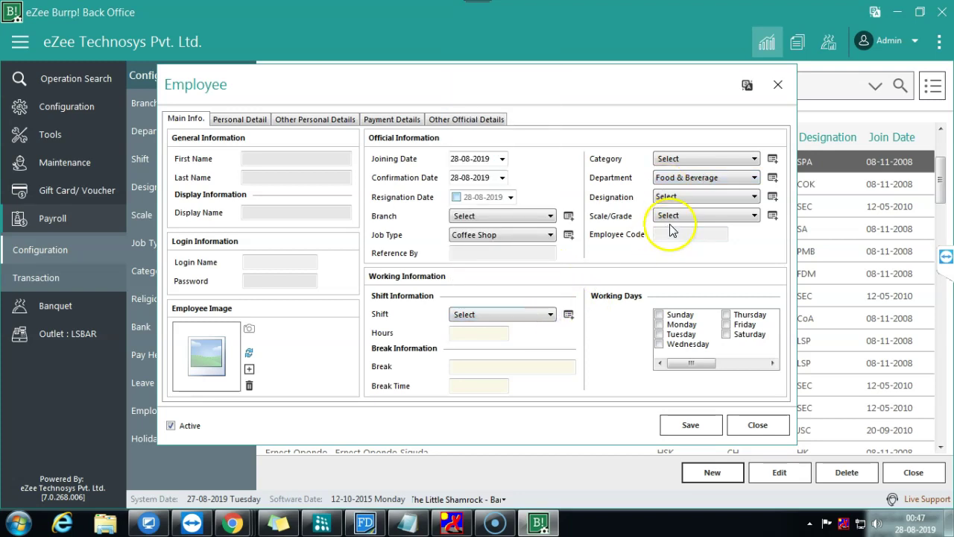
left_click(759, 424)
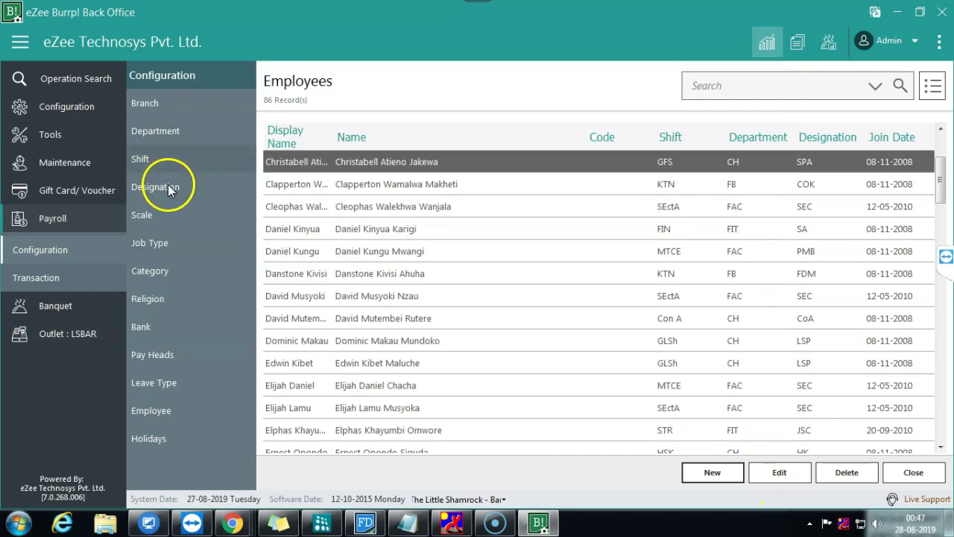
Step: View the Food & Beverage department details in the Departments list
left_click(172, 130)
left_click(293, 231)
double_click(291, 231)
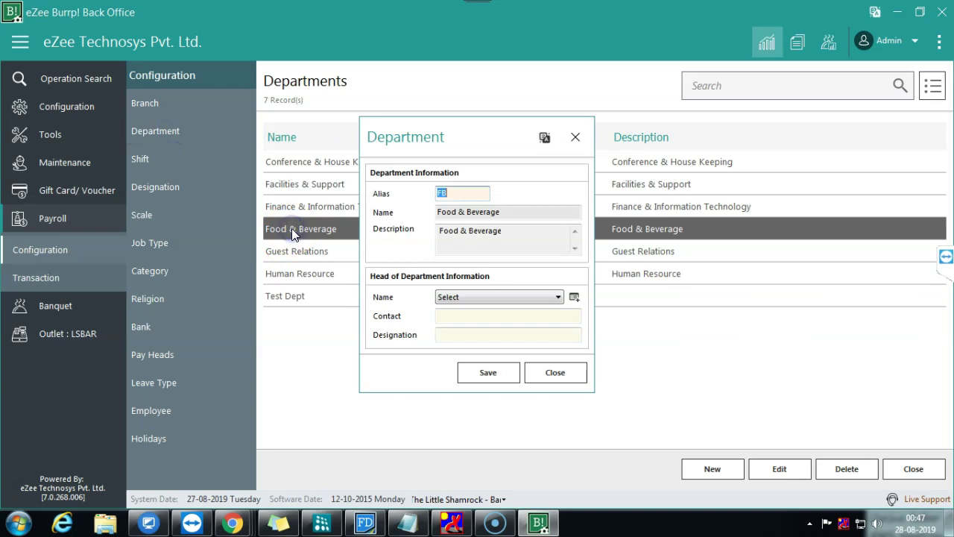
left_click(547, 371)
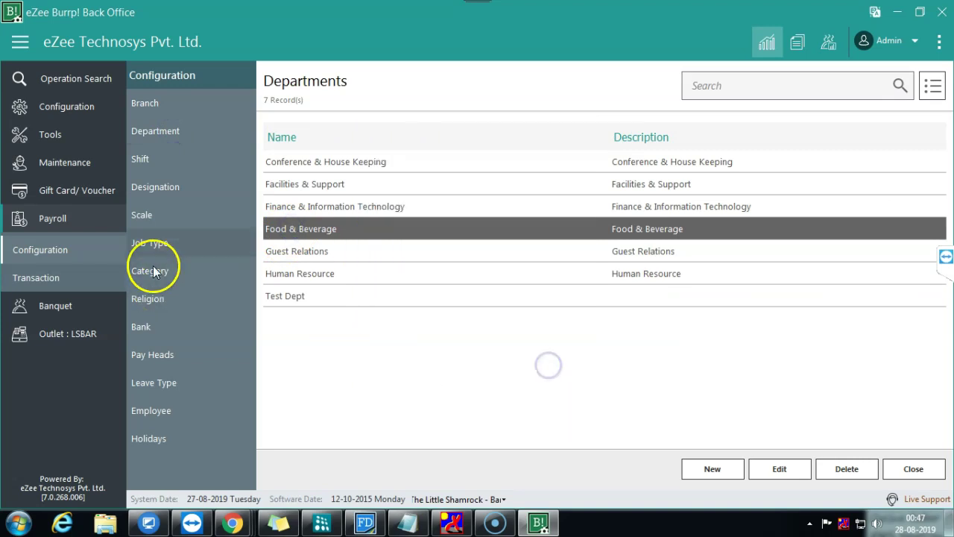
Step: Link the Business Service Assistant designation to Human Resource and save it
left_click(163, 188)
left_click(385, 192)
double_click(361, 206)
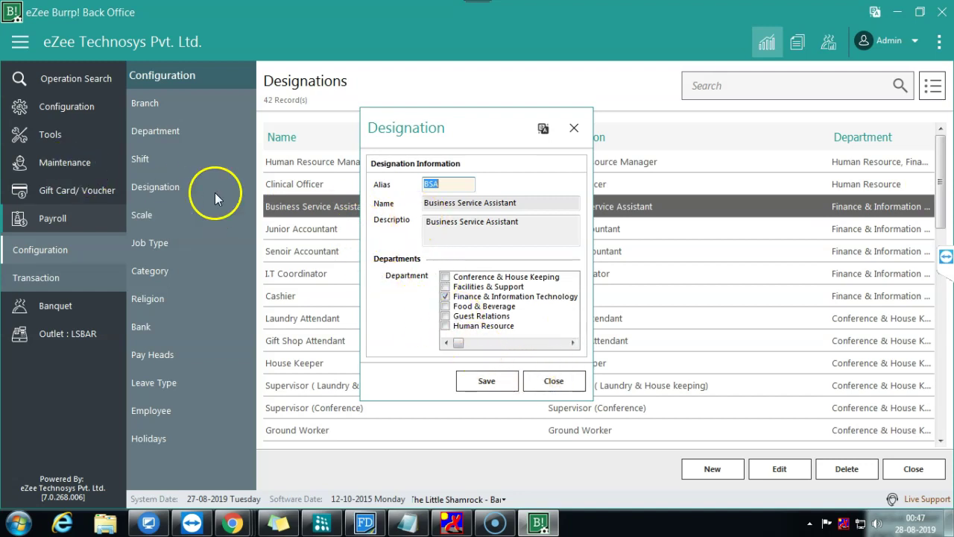
left_click(455, 298)
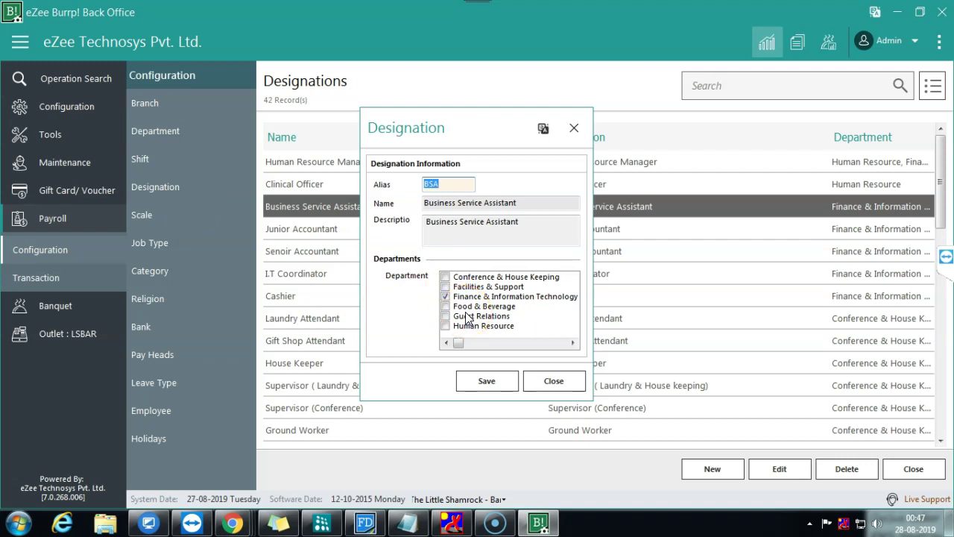
left_click_drag(524, 202, 370, 206)
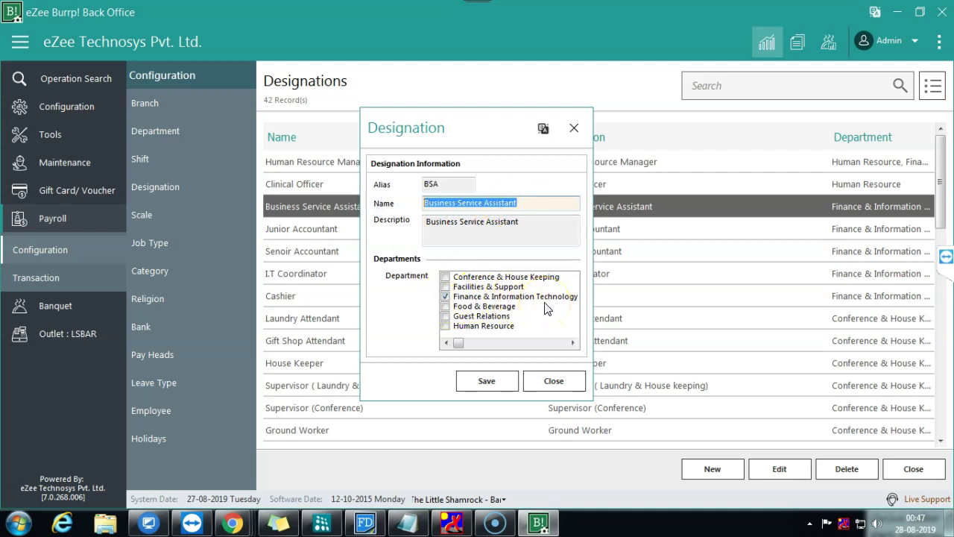
left_click(446, 327)
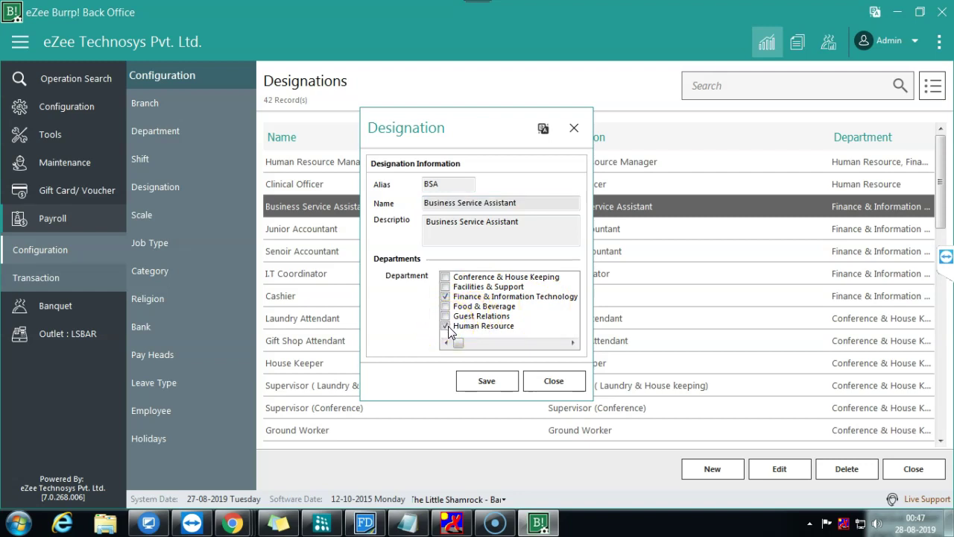
left_click(486, 381)
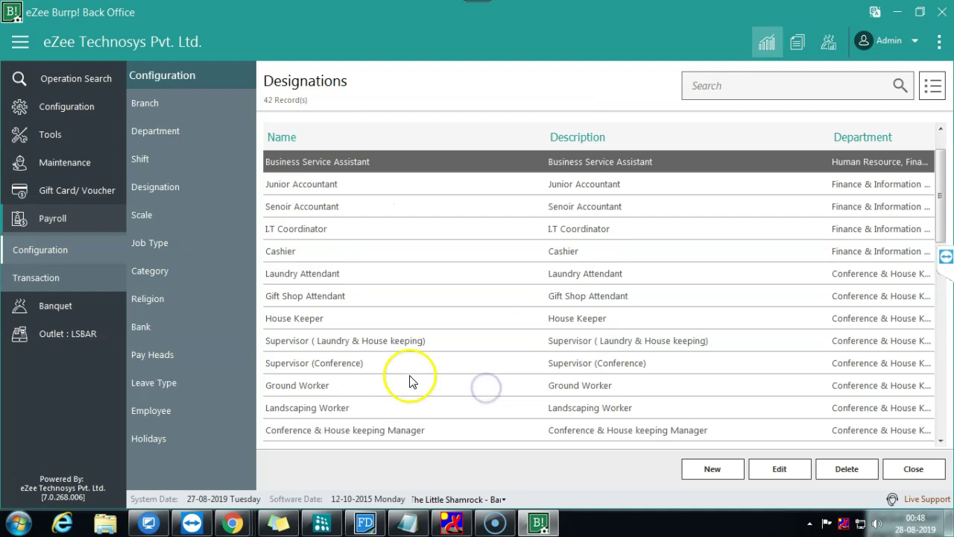
left_click(149, 411)
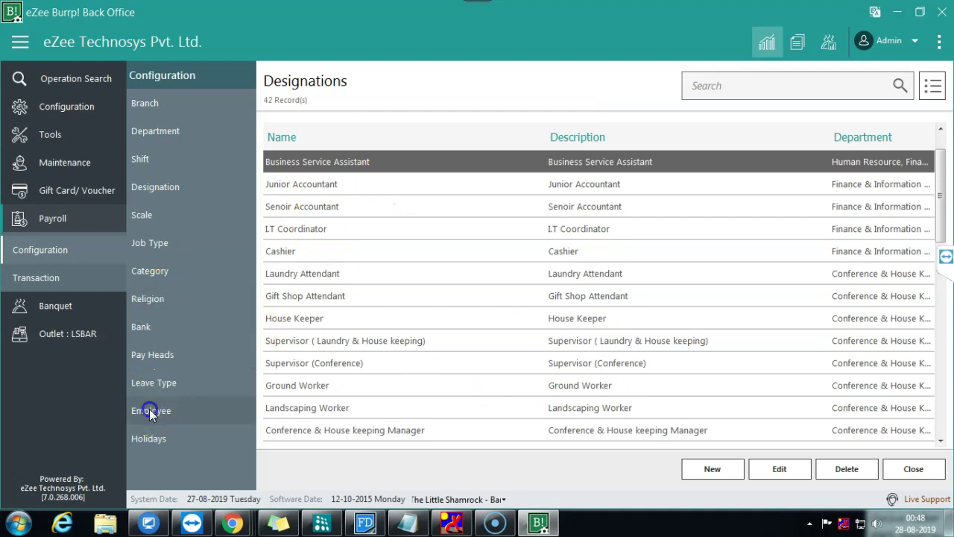
Step: Open the dining-shift supervisor's record, clear the department and set designation to Business Service Assistant
left_click(361, 189)
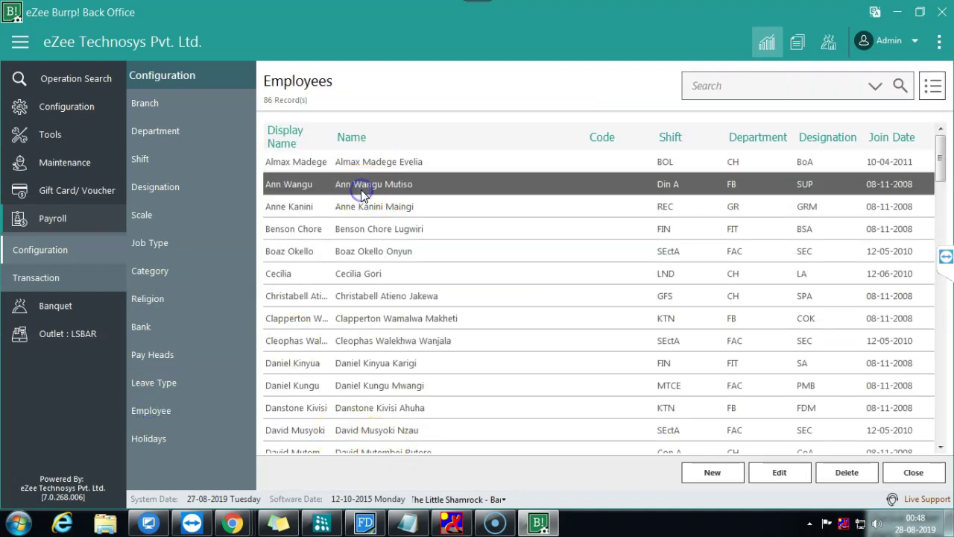
double_click(361, 190)
left_click(699, 179)
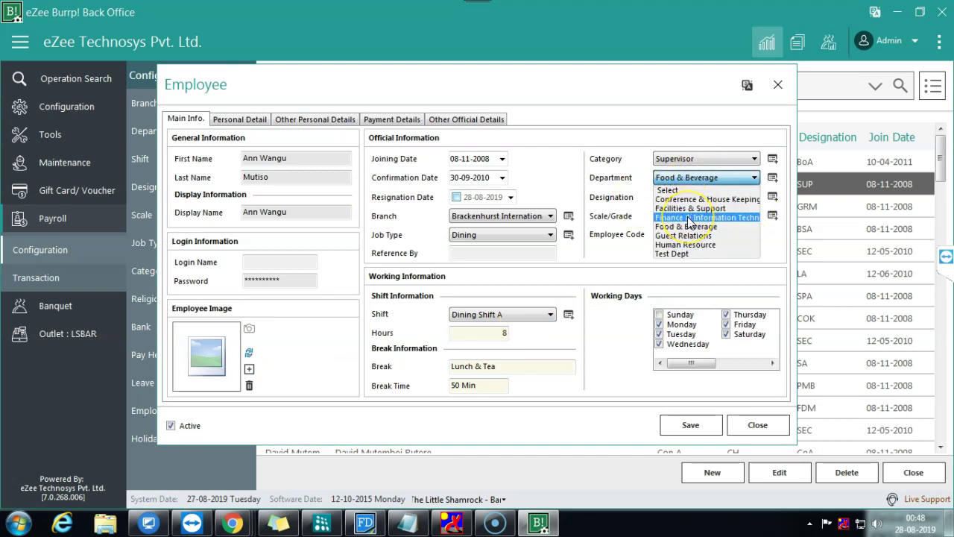
left_click(608, 181)
left_click(699, 180)
left_click(694, 191)
left_click(694, 196)
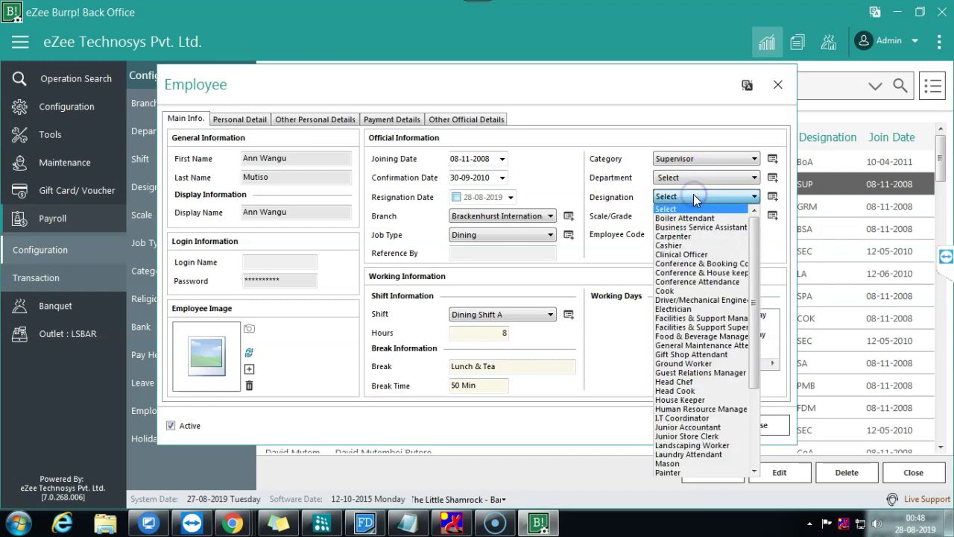
left_click(701, 226)
left_click(700, 430)
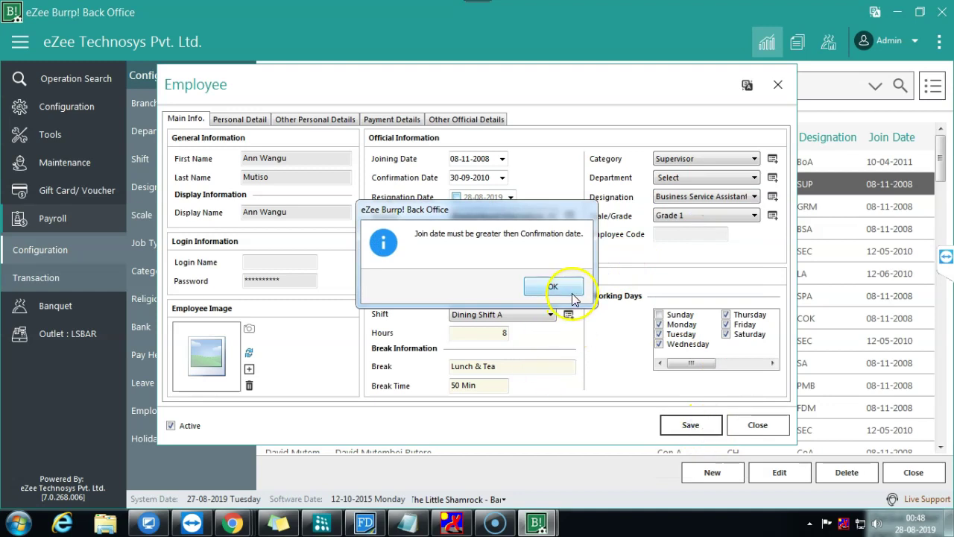
Step: After the date error, pick a 2010 joining date in the calendar, settling on September 2010
left_click(572, 292)
left_click(502, 159)
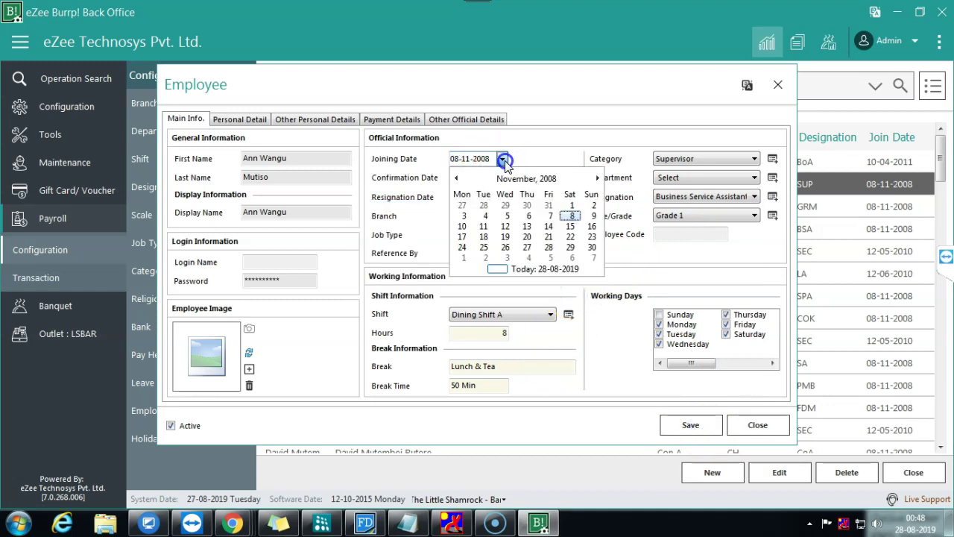
left_click(515, 164)
left_click(498, 158)
left_click(526, 178)
left_click(526, 178)
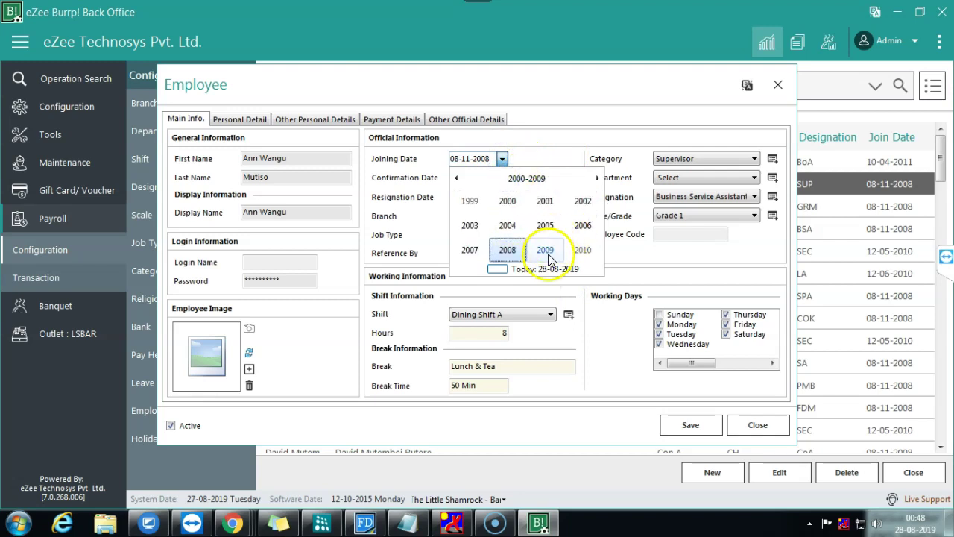
left_click(583, 250)
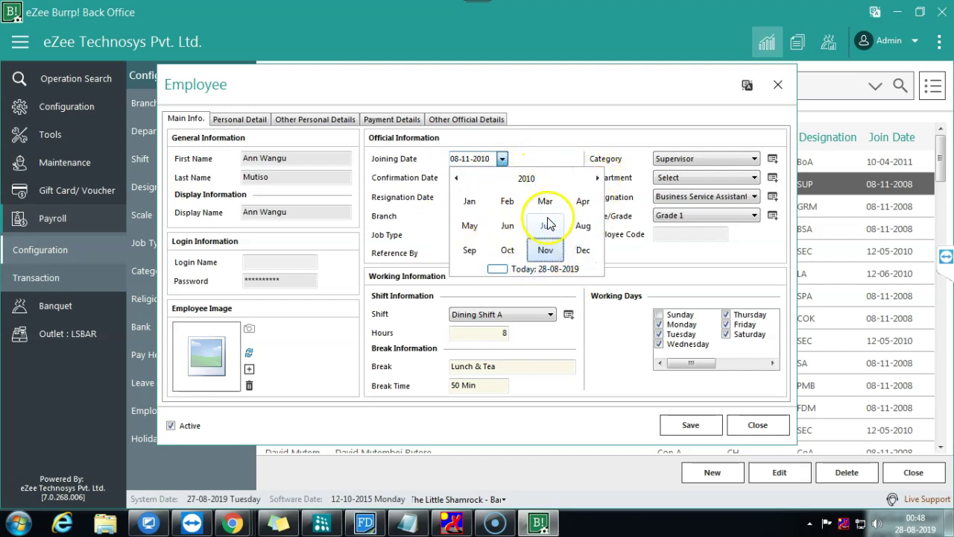
left_click(545, 250)
left_click(463, 226)
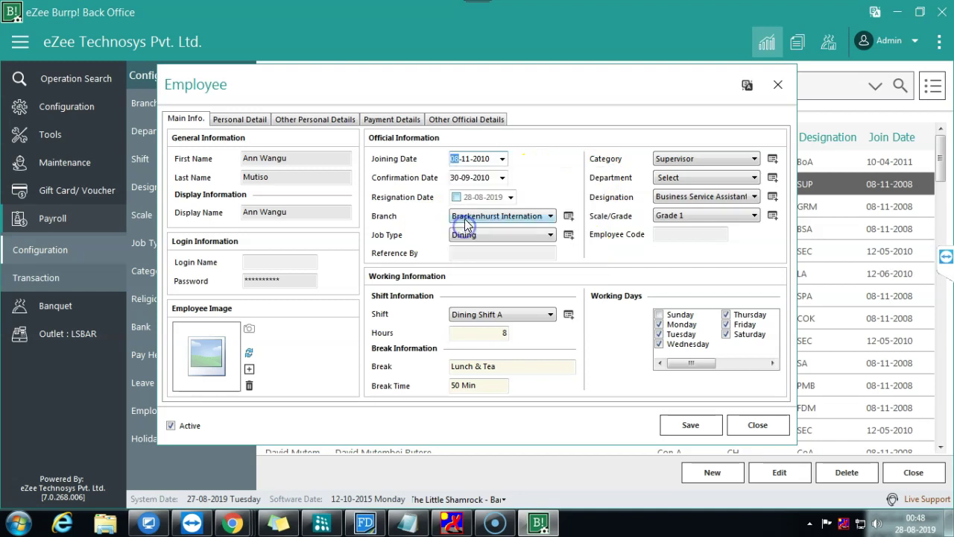
left_click(503, 159)
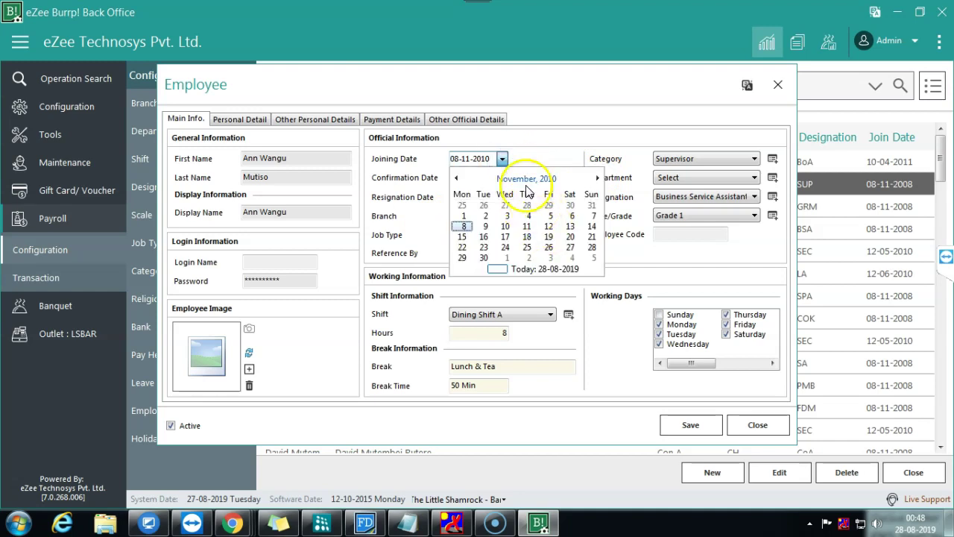
left_click(526, 178)
left_click(470, 249)
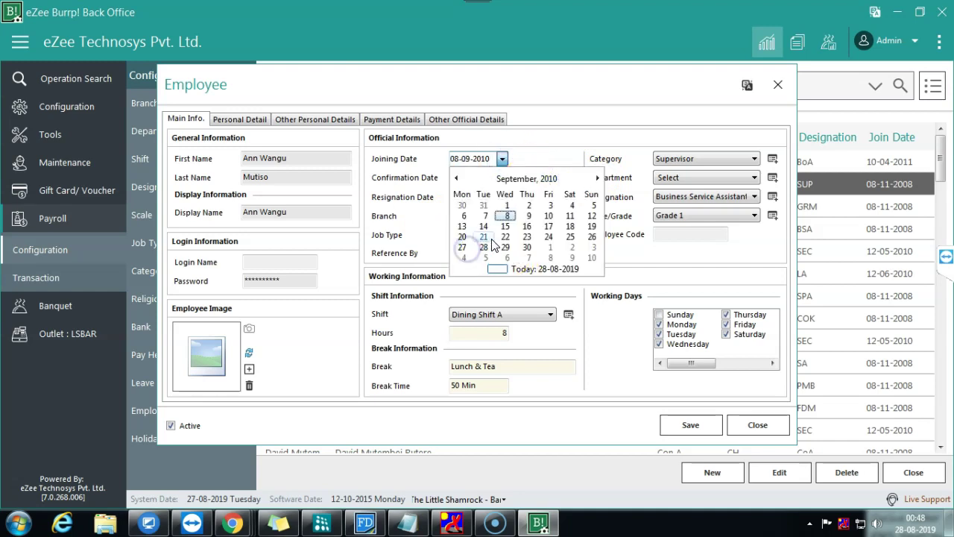
left_click(507, 216)
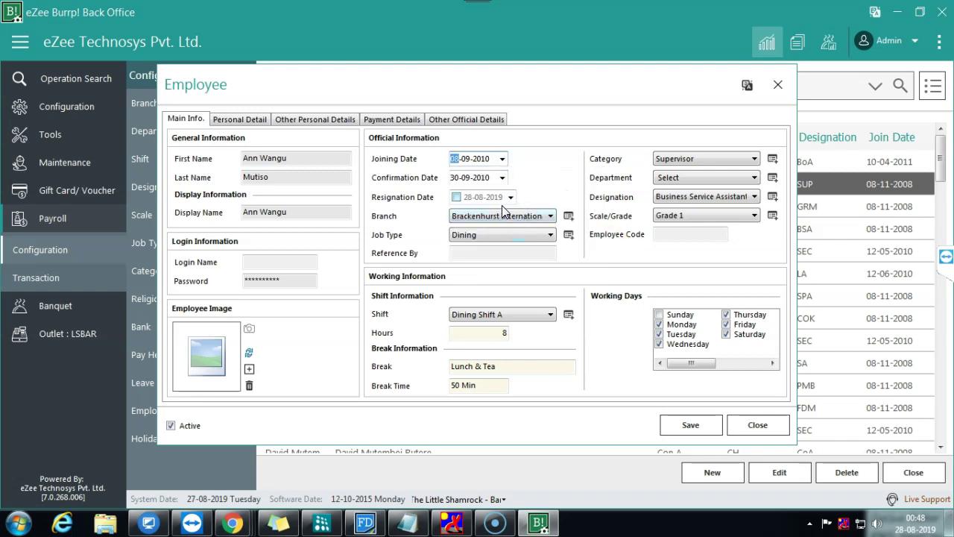
Step: Set the joining date to 30-09-2010 and save the record
left_click(689, 424)
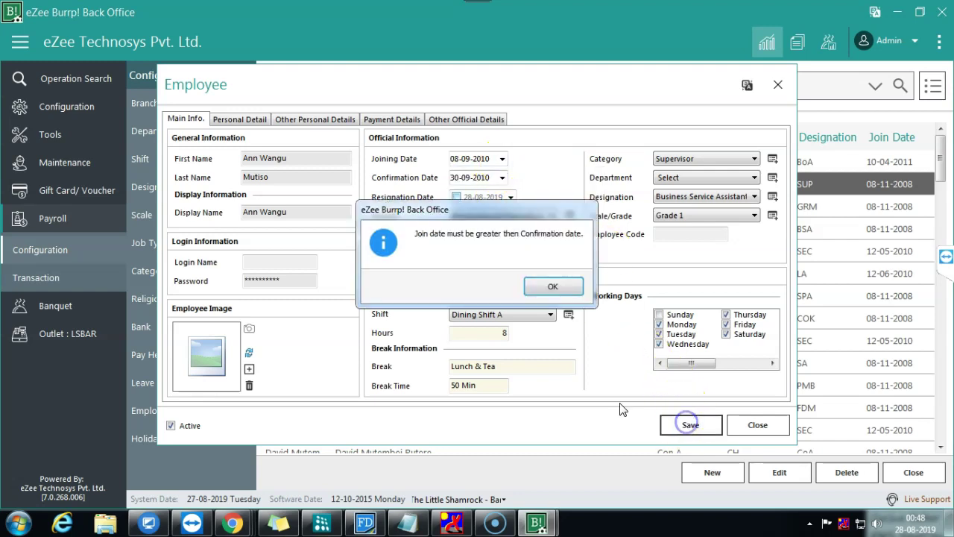
left_click(554, 288)
left_click(502, 159)
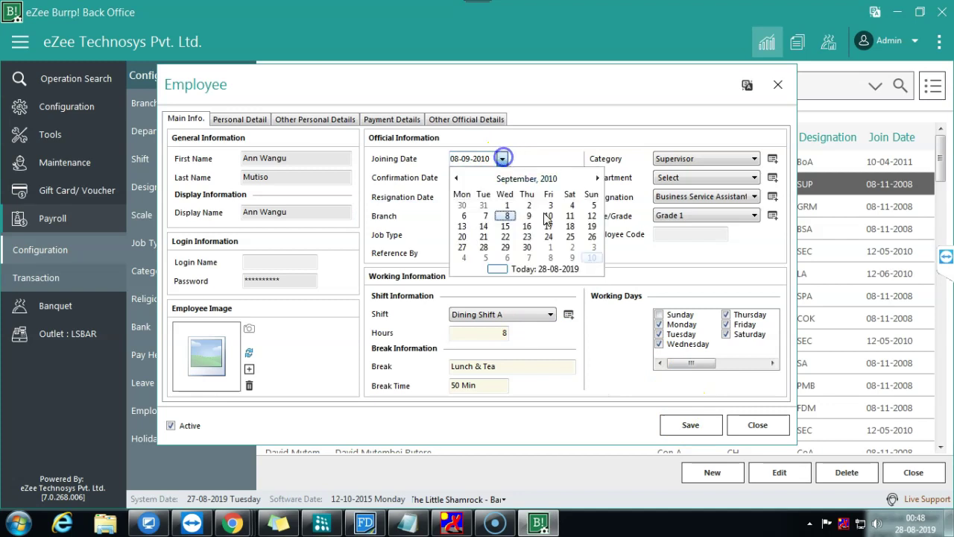
left_click(527, 246)
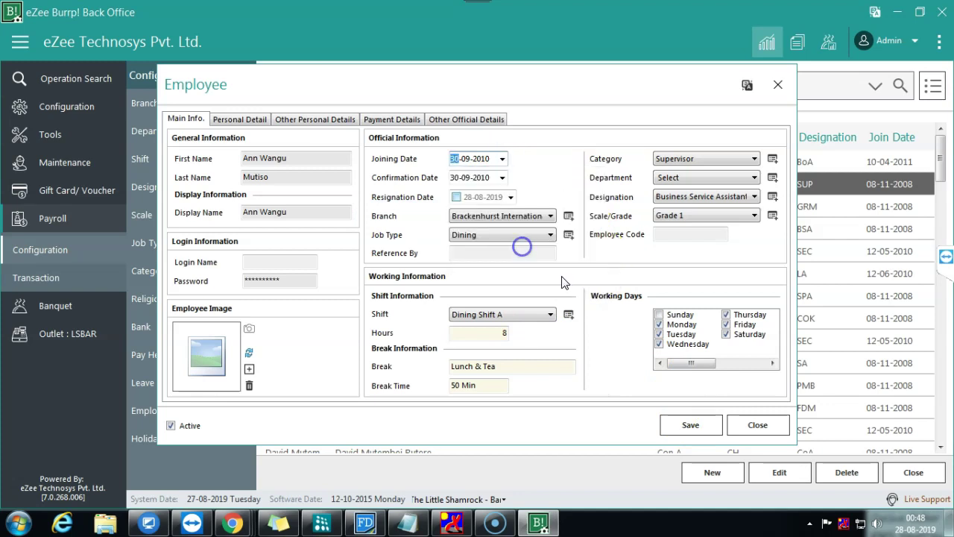
left_click(707, 425)
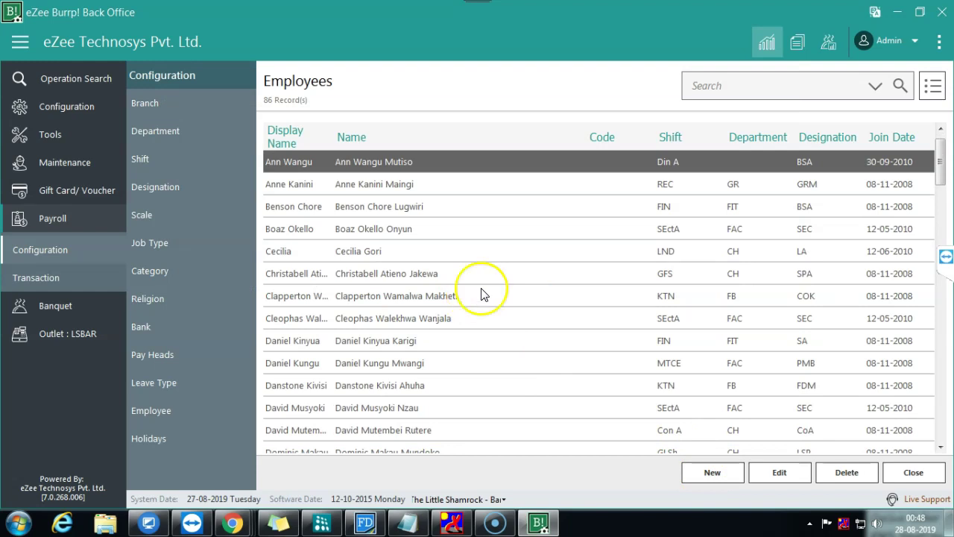
Step: Reopen the saved supervisor record to check it, then close it unchanged
double_click(559, 163)
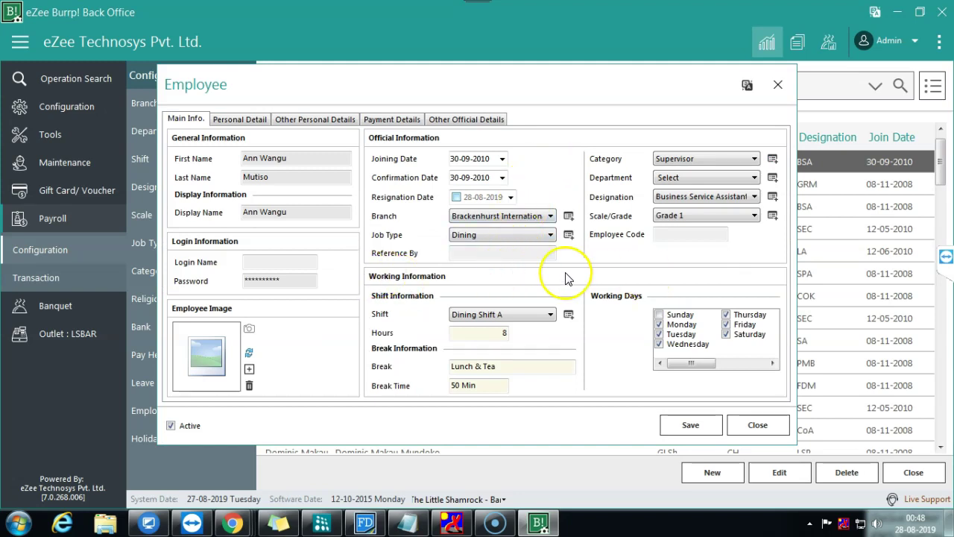
left_click(693, 424)
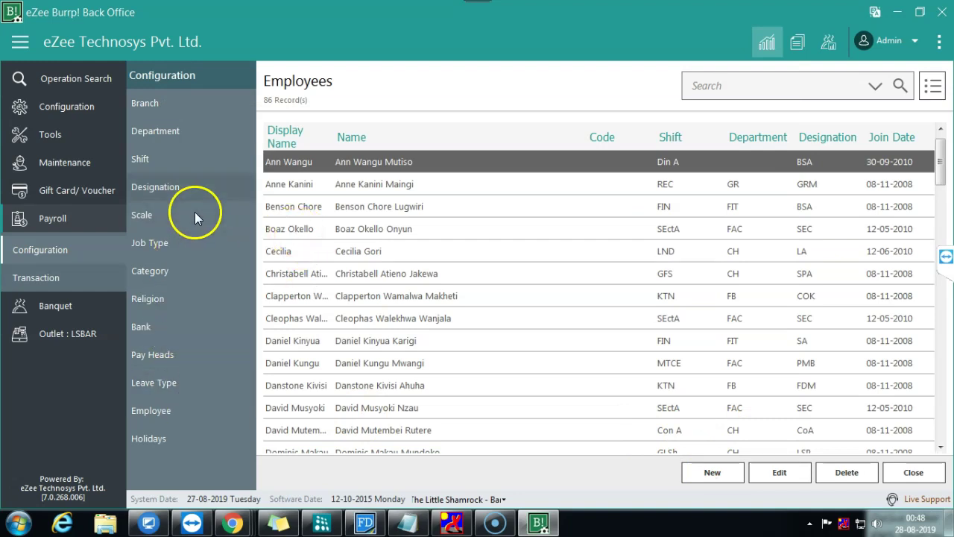
double_click(291, 163)
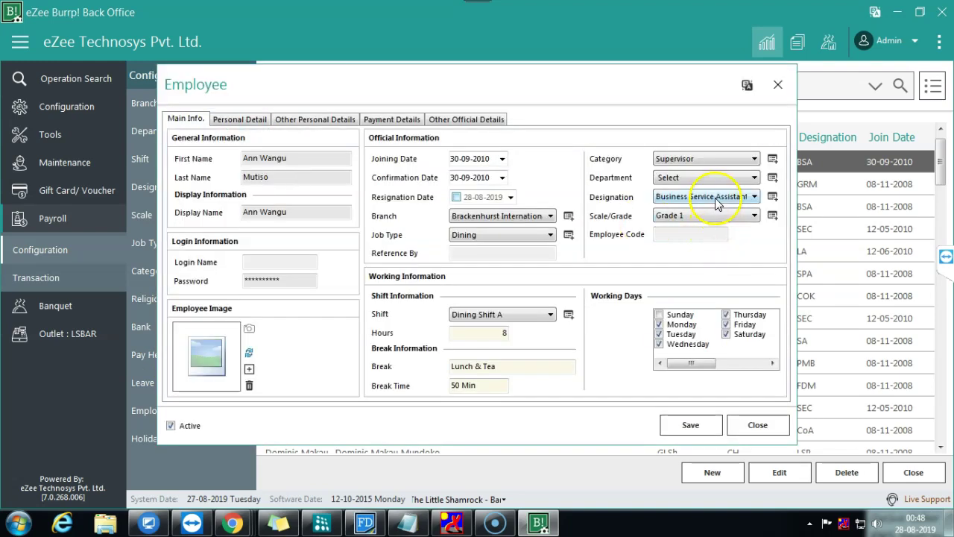
left_click(758, 425)
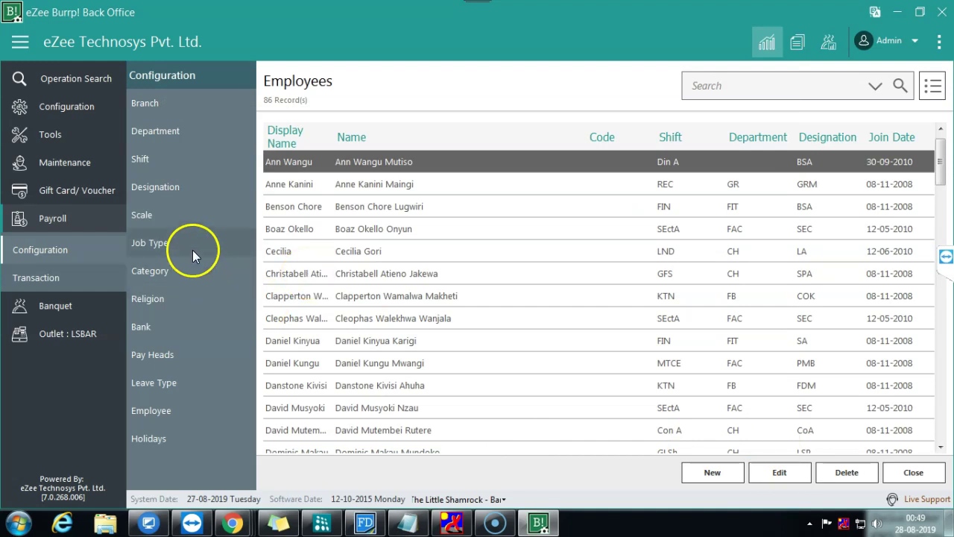
Step: Reload the Employees list and show the Payroll Transaction options in the sidebar
left_click(193, 404)
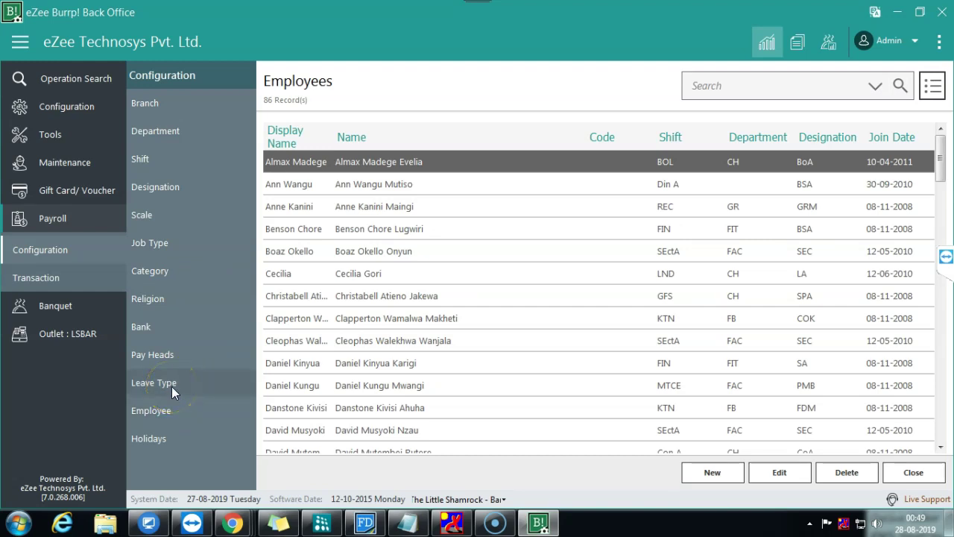
left_click(168, 412)
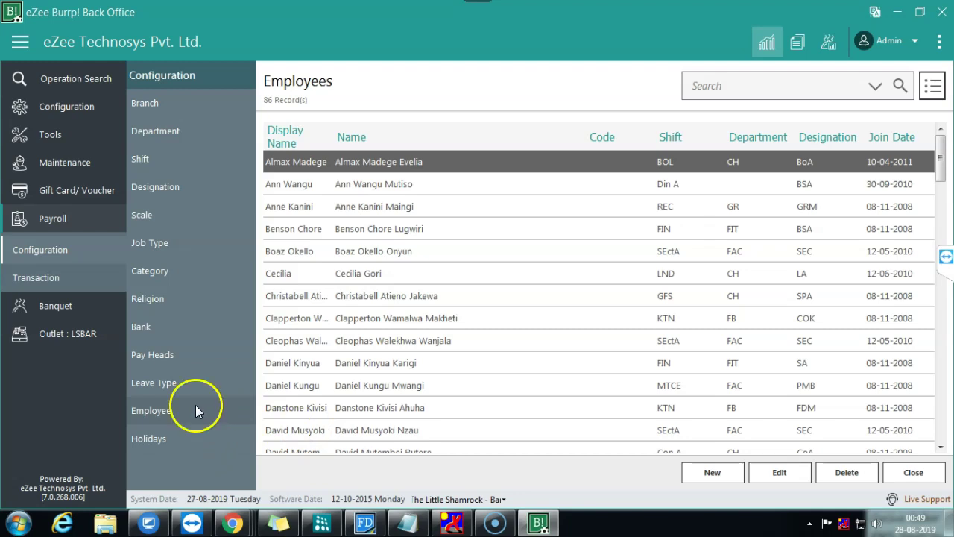
left_click(82, 110)
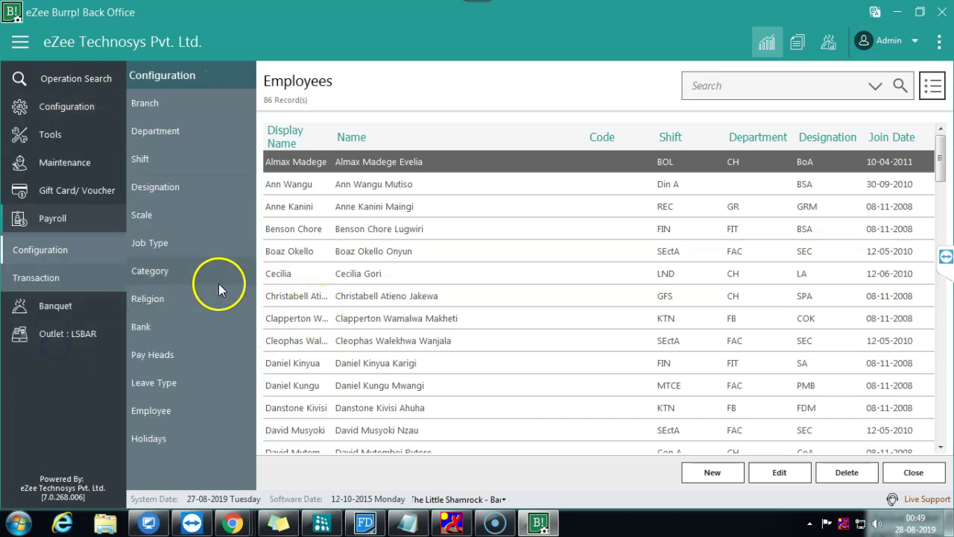
left_click(63, 276)
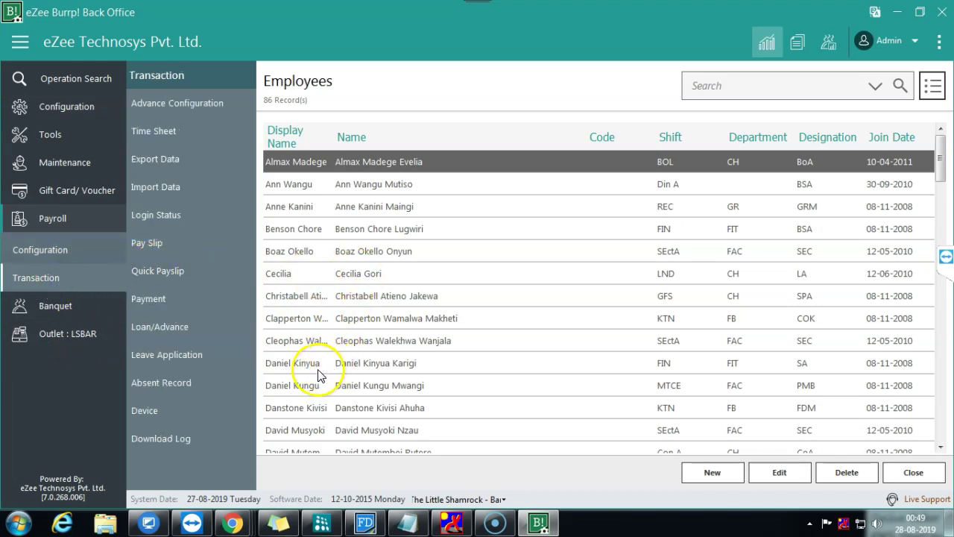
left_click(305, 430)
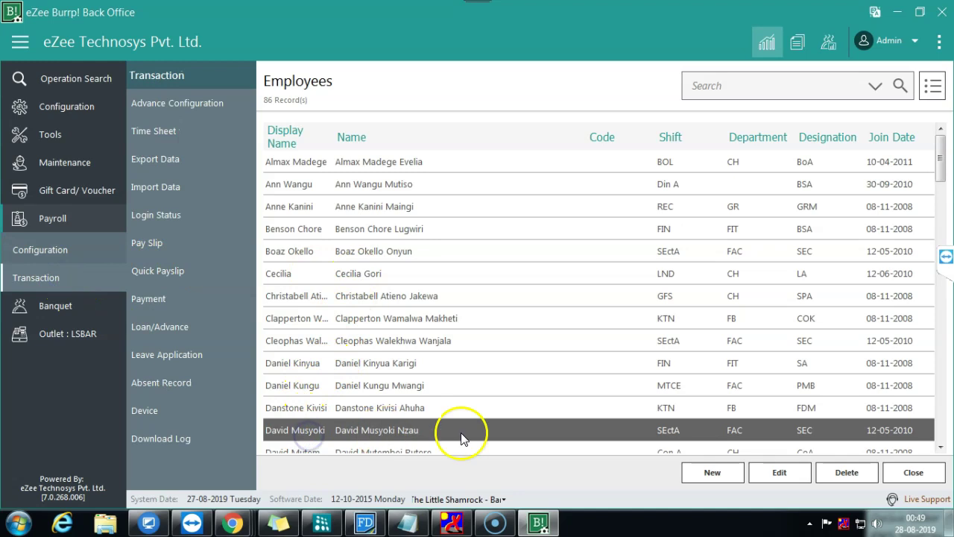
left_click(781, 474)
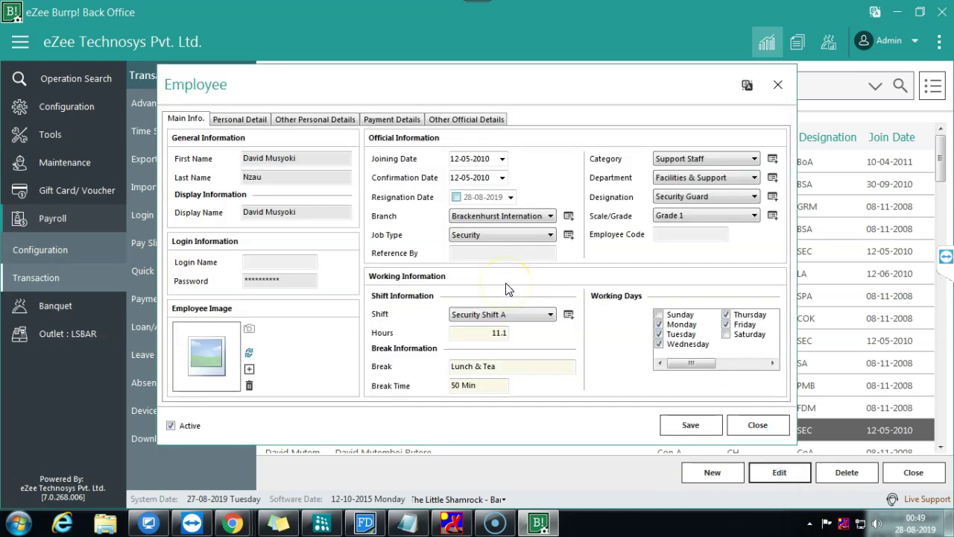
left_click(668, 184)
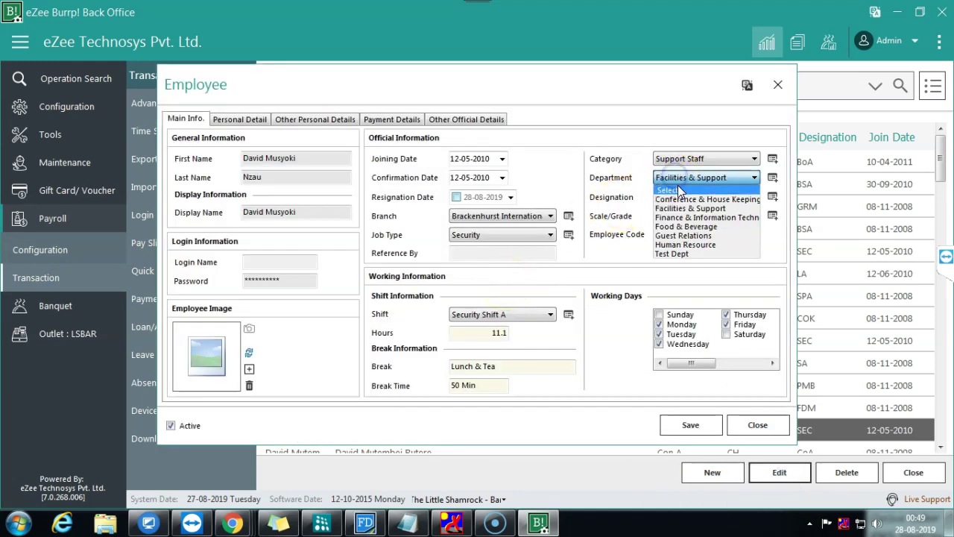
left_click(669, 210)
left_click(699, 159)
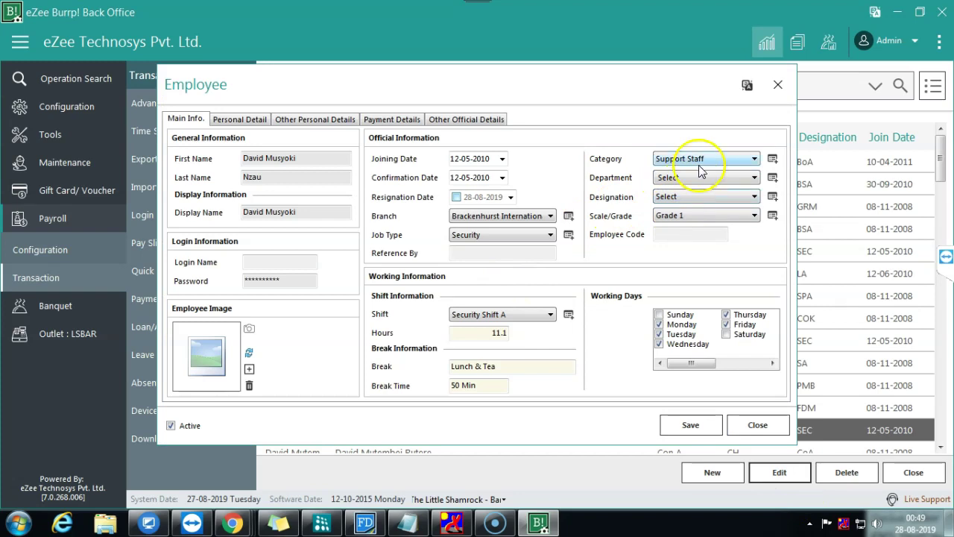
left_click(679, 134)
left_click(671, 179)
left_click(773, 425)
left_click(693, 427)
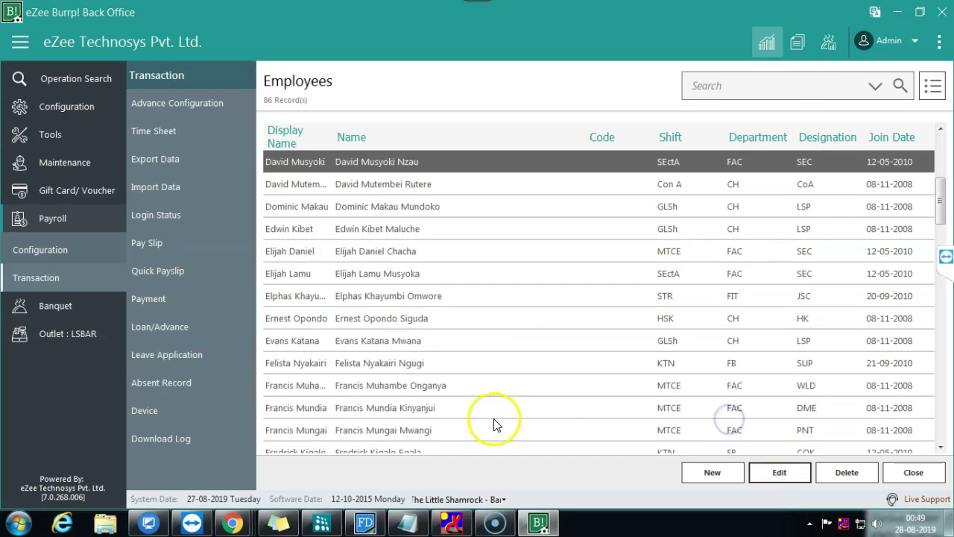
Step: Open the selected security guard's record in the Employee dialog with Edit
left_click(779, 472)
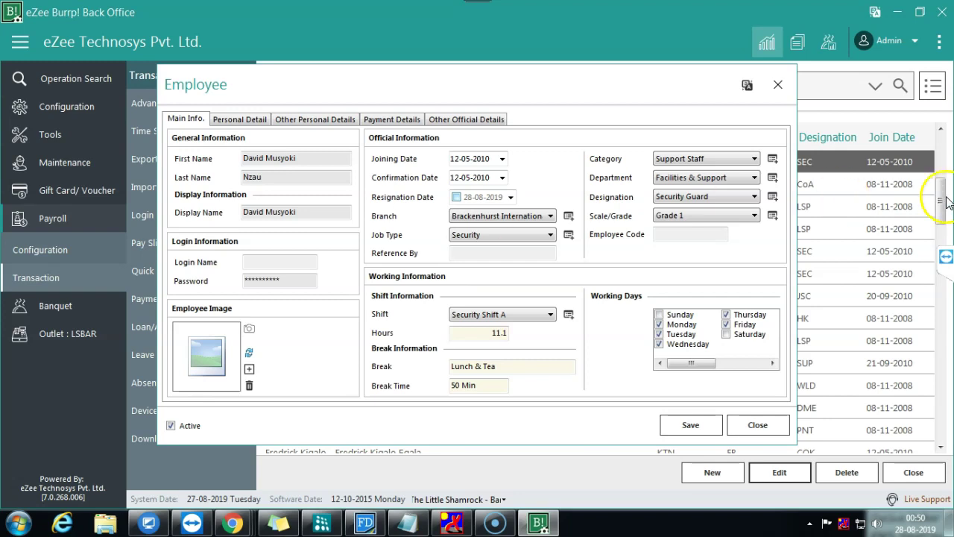
Step: Browse the record's Personal, Other Personal, Payment and Other Official Details sections
left_click(946, 257)
left_click_drag(946, 196, 894, 66)
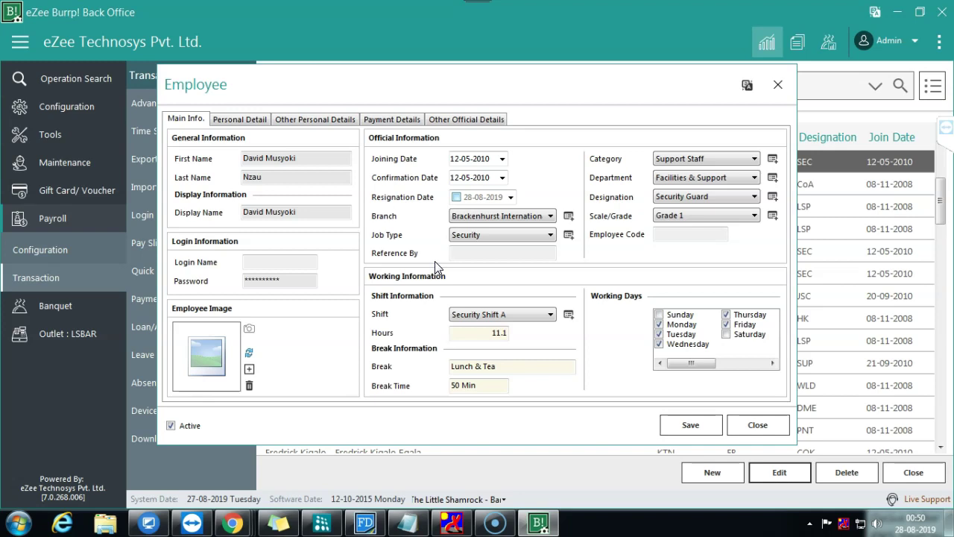
left_click(333, 252)
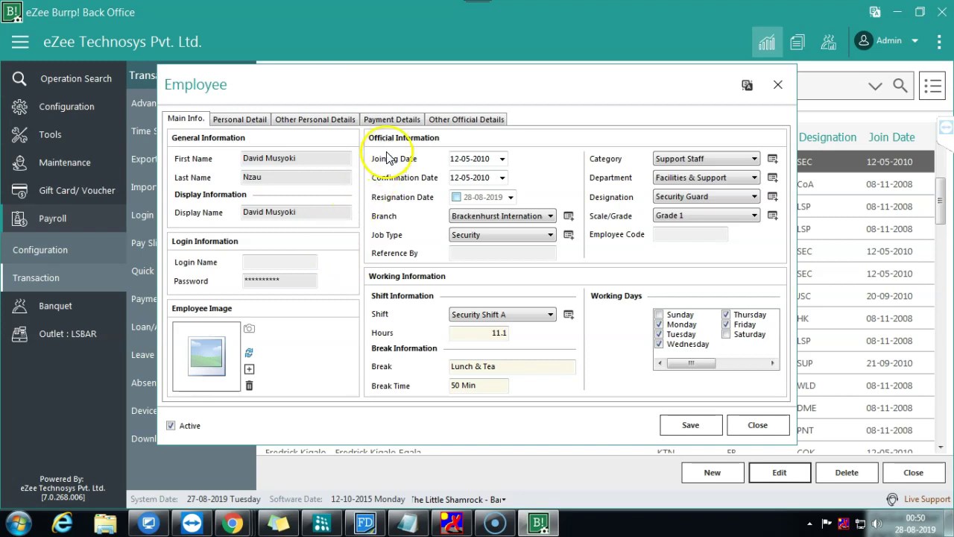
left_click(256, 117)
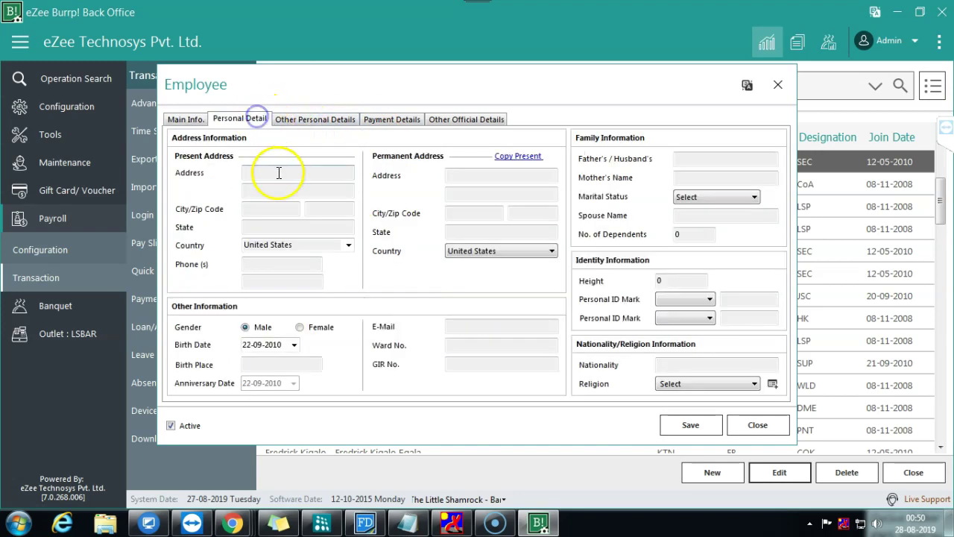
left_click(301, 119)
left_click(376, 120)
left_click(450, 120)
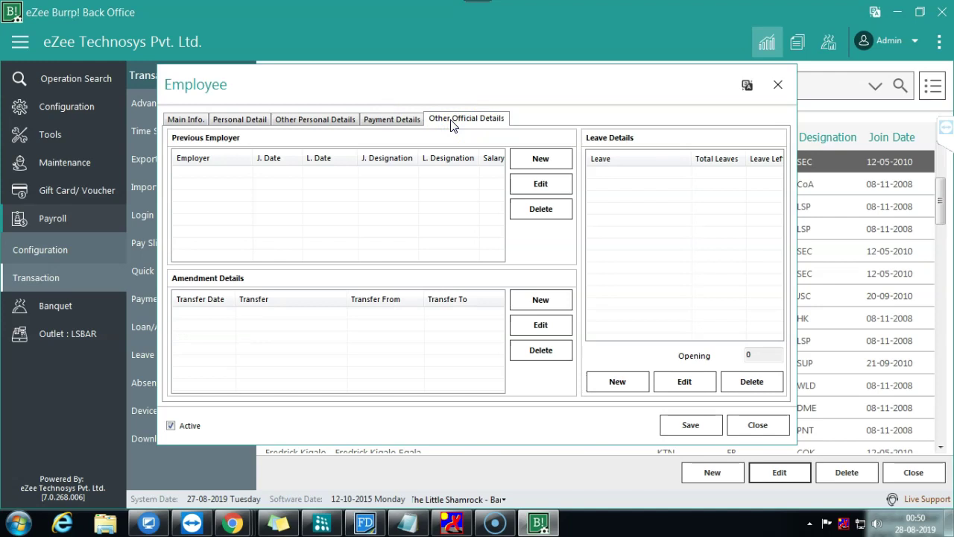
Step: Return to Main Info and mute the microphone in the TeamViewer panel
left_click(185, 119)
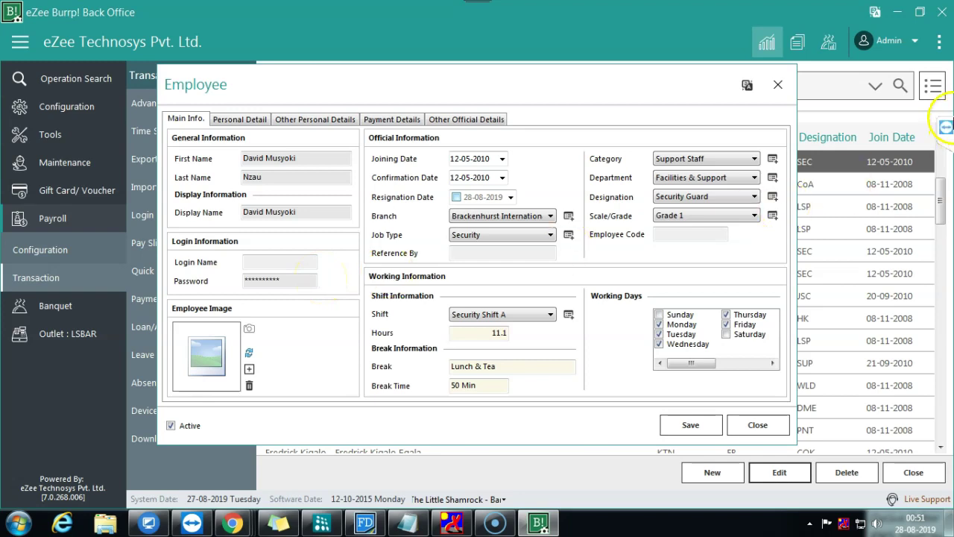
left_click(945, 127)
left_click(825, 262)
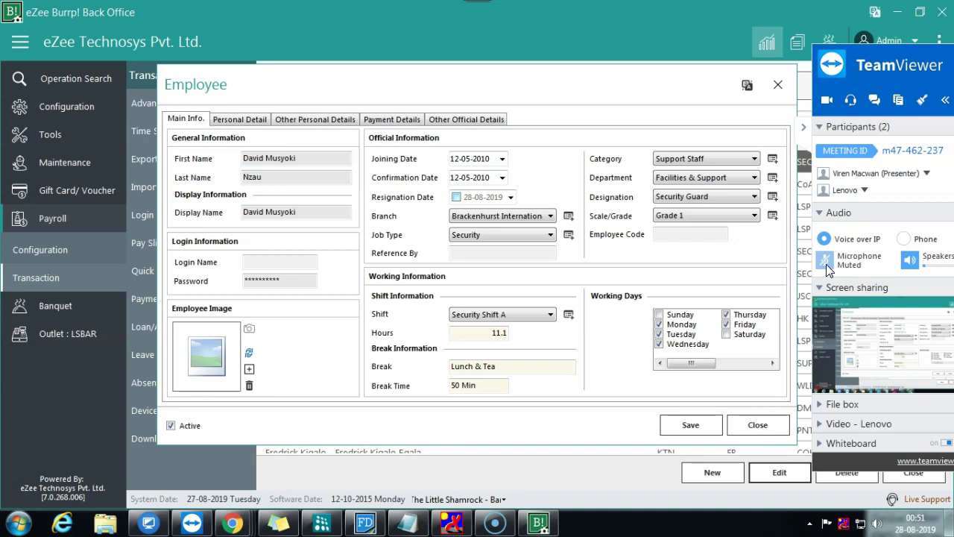
left_click(827, 266)
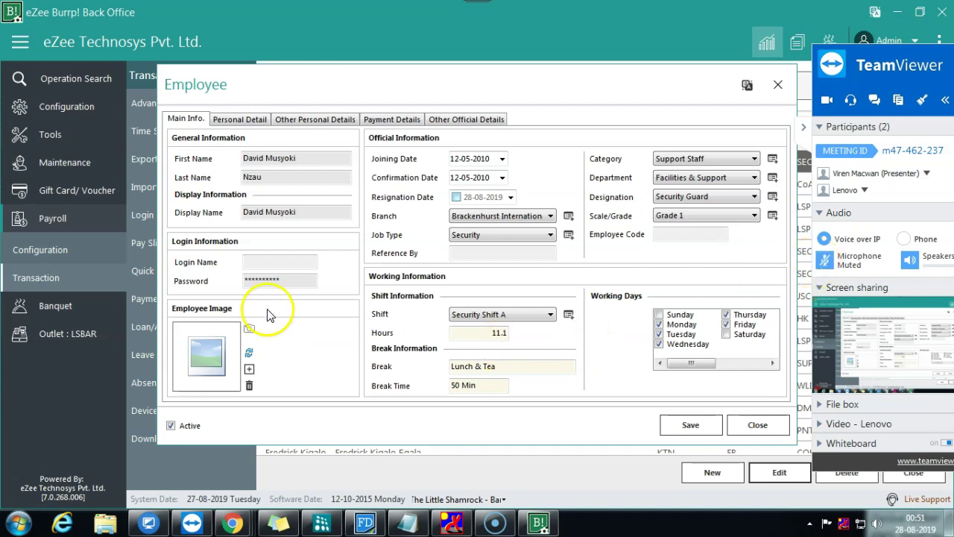
left_click(235, 120)
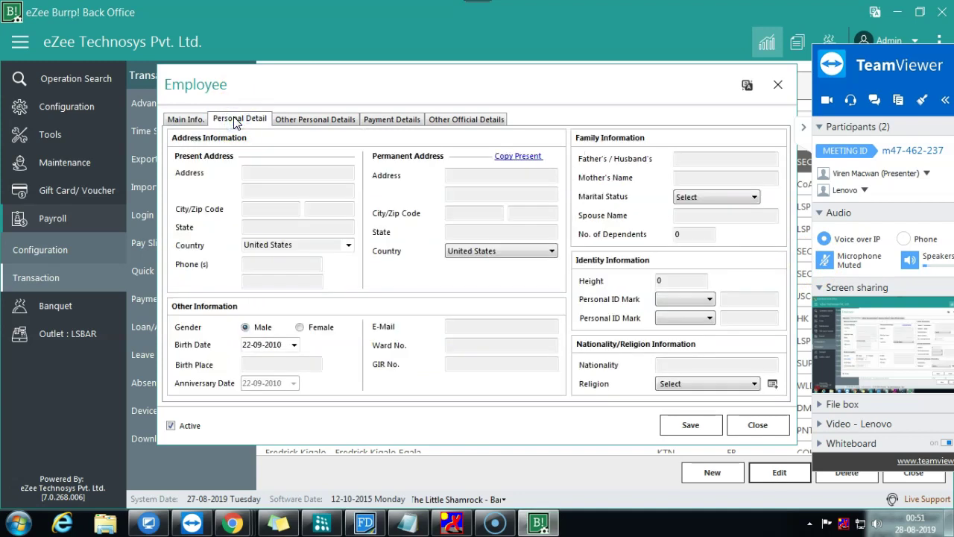
left_click(278, 119)
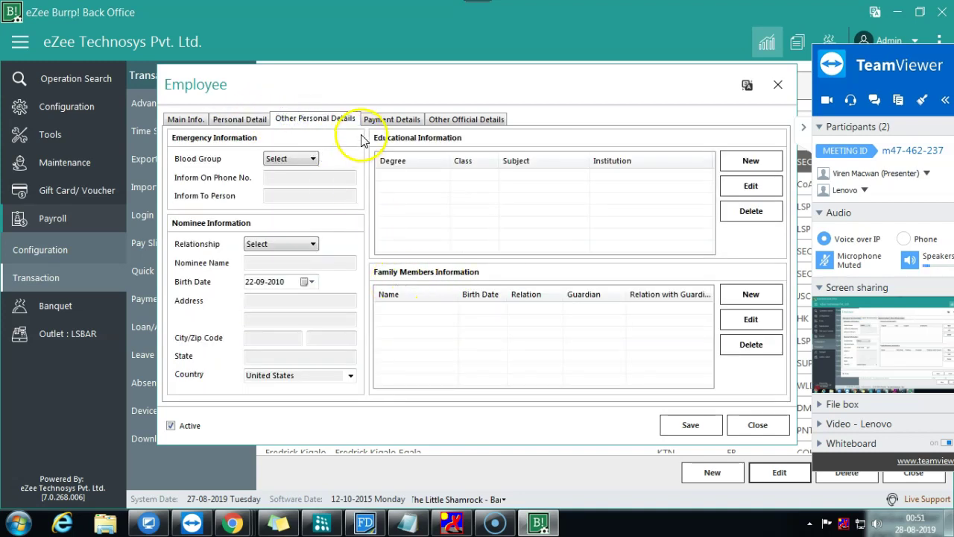
left_click(384, 122)
left_click(459, 120)
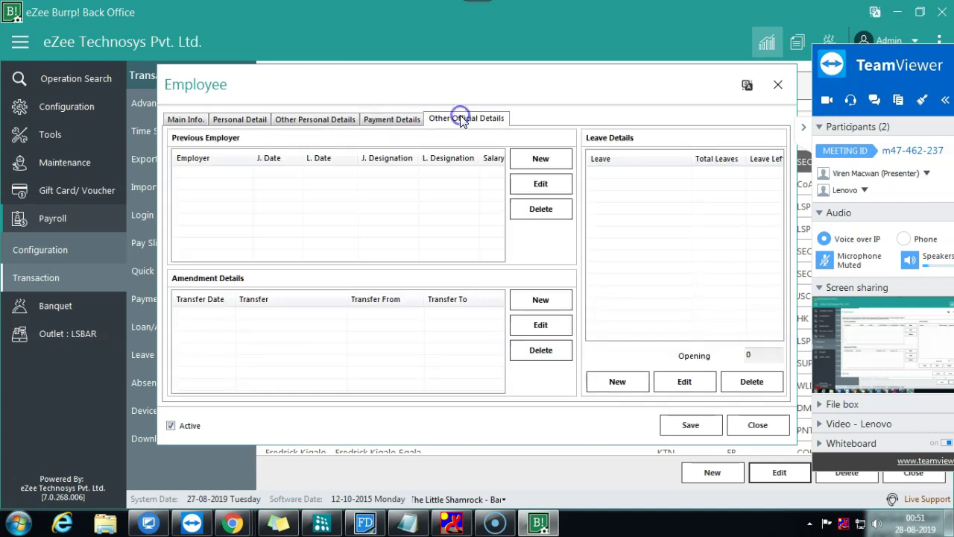
left_click(196, 121)
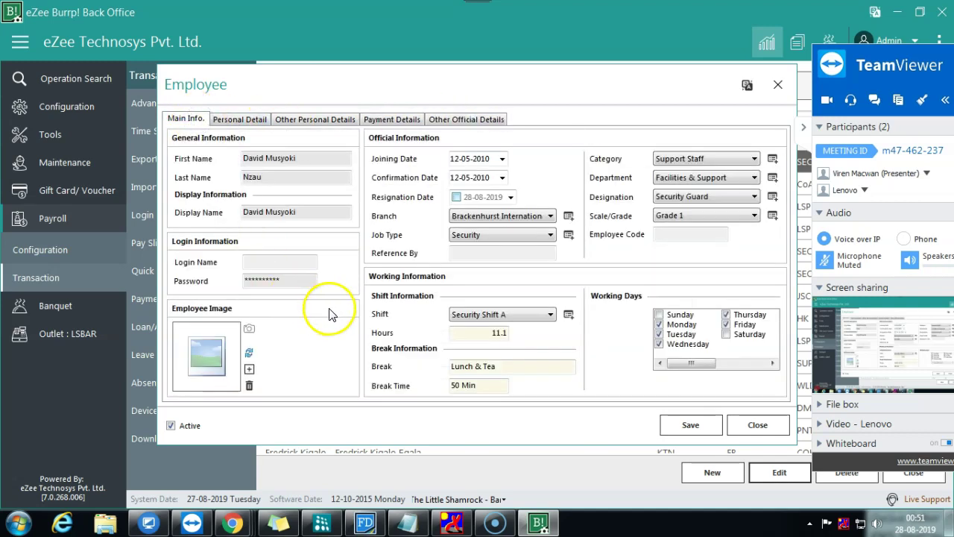
left_click(757, 424)
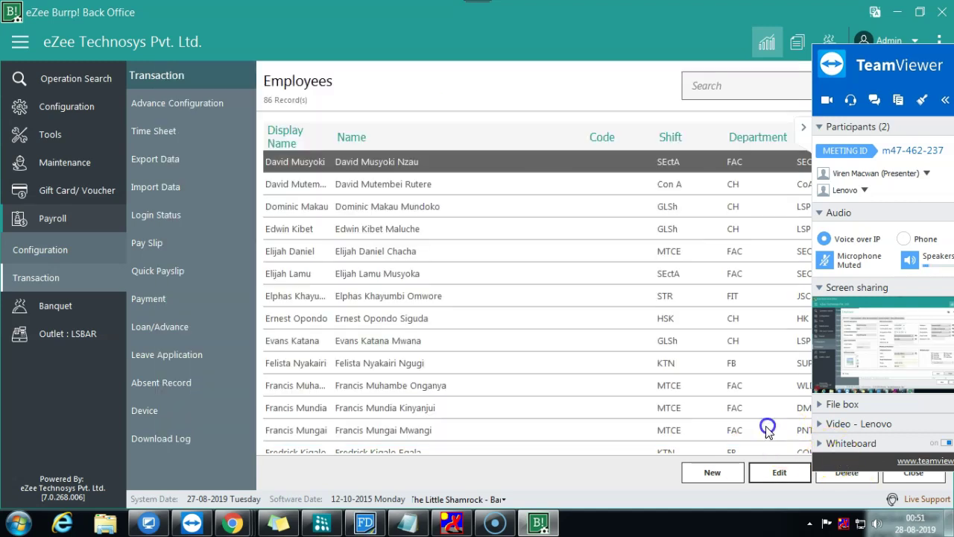
left_click(712, 472)
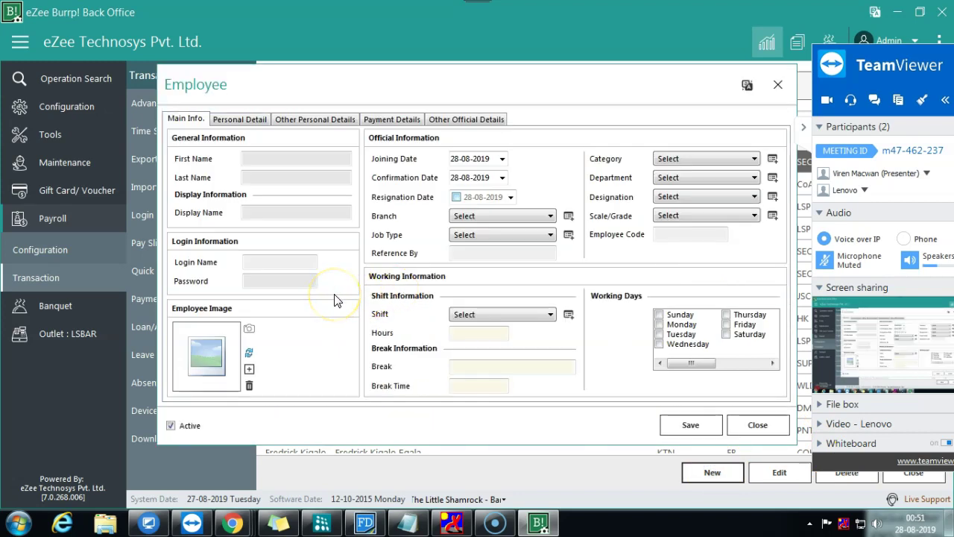
left_click(711, 237)
left_click(778, 425)
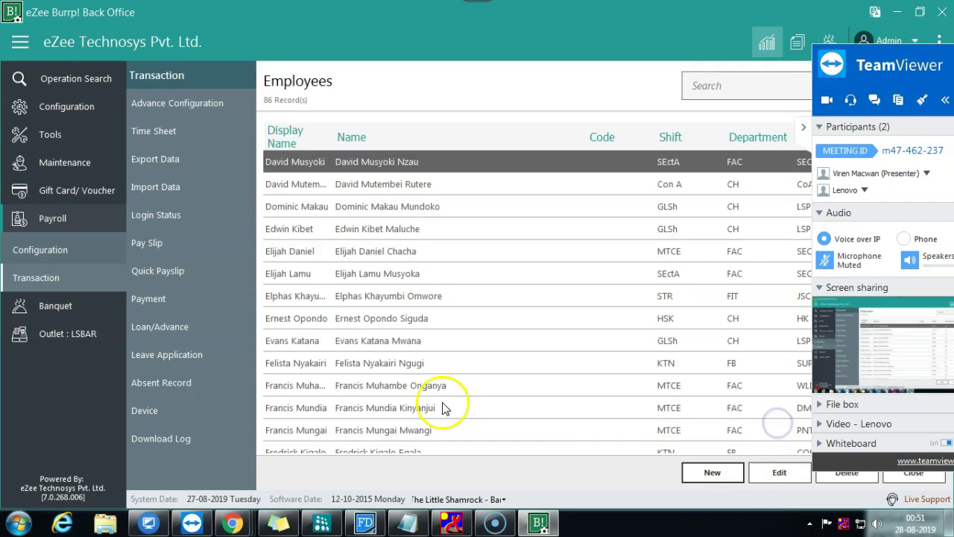
left_click(794, 473)
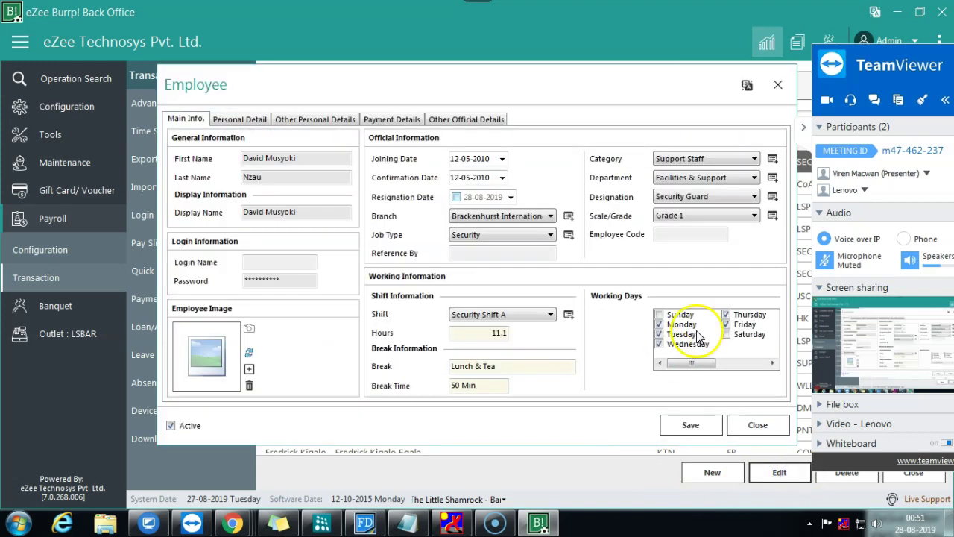
Step: Unmute the TeamViewer microphone and collapse its panel to reveal the full employee record
left_click(682, 234)
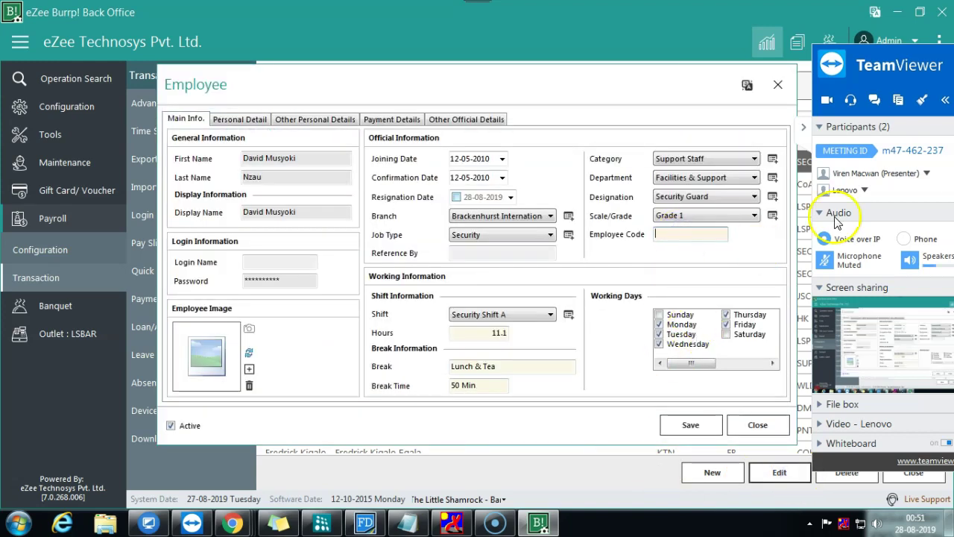
left_click(824, 259)
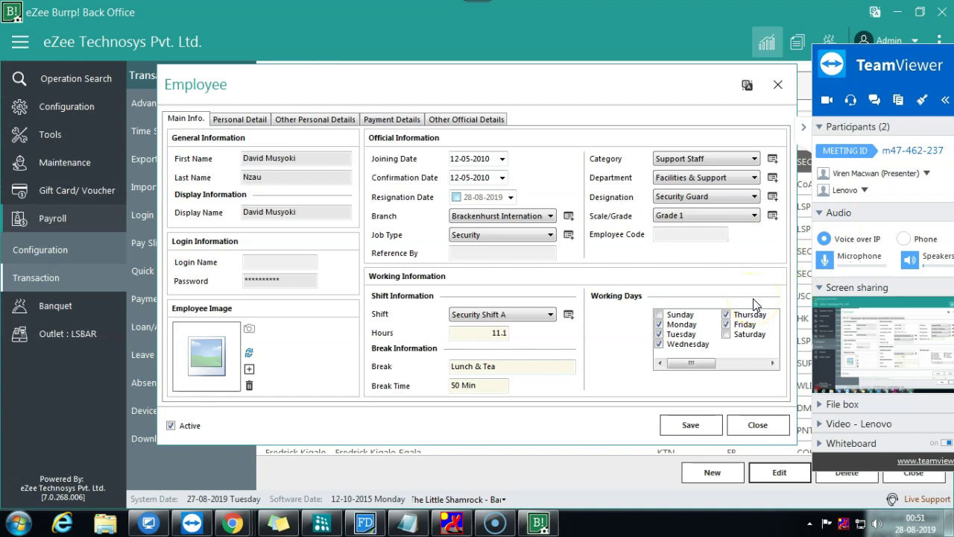
left_click(694, 234)
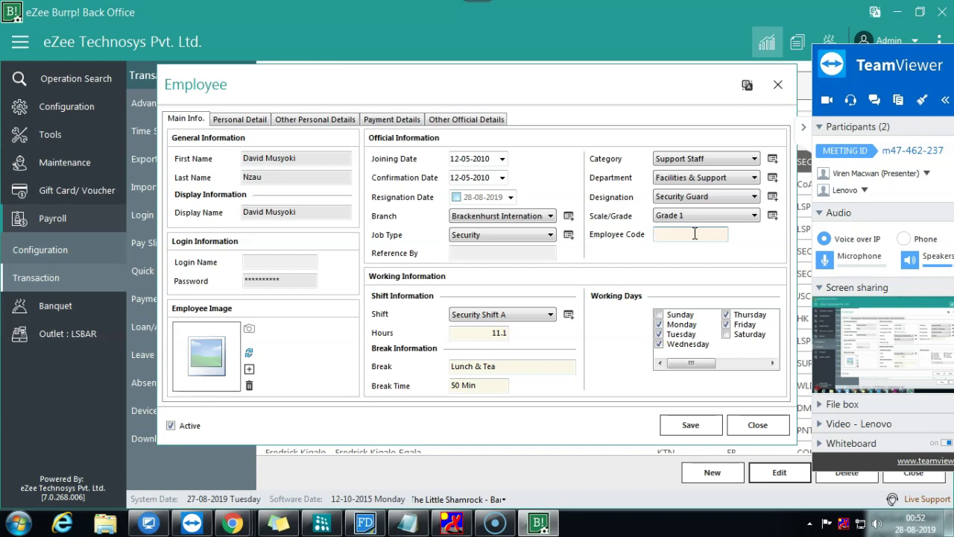
left_click(805, 126)
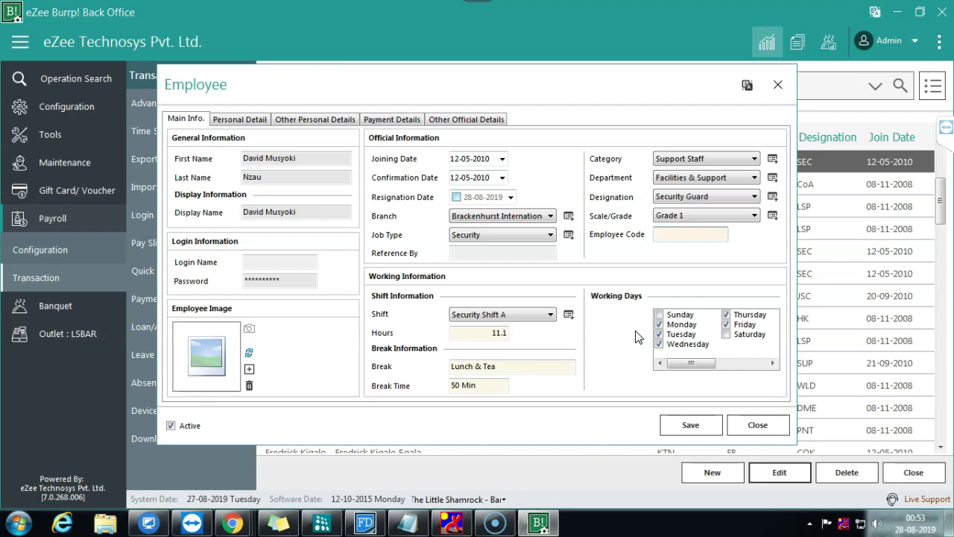
left_click(287, 157)
Step: Append the '-Server' suffix to the employee's first name
left_click_drag(297, 158, 238, 160)
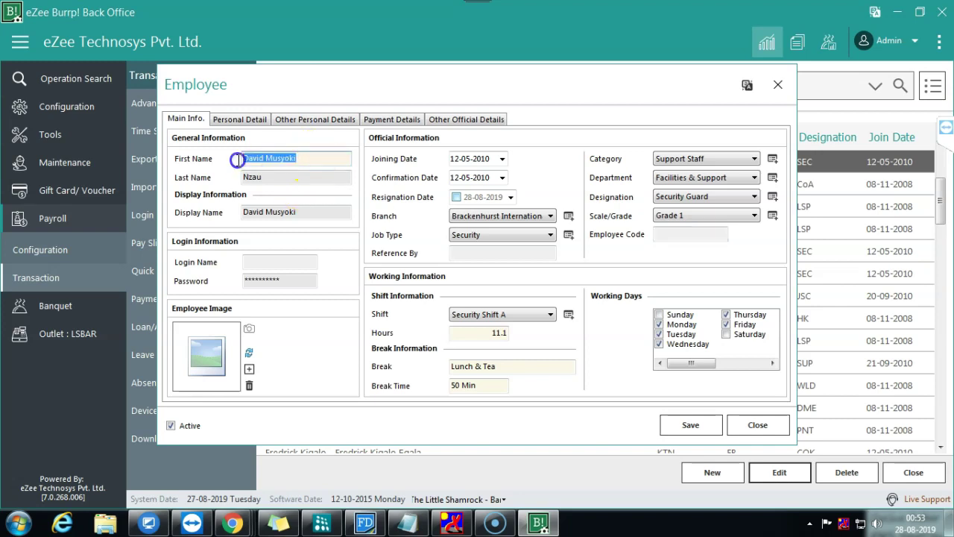
left_click(312, 157)
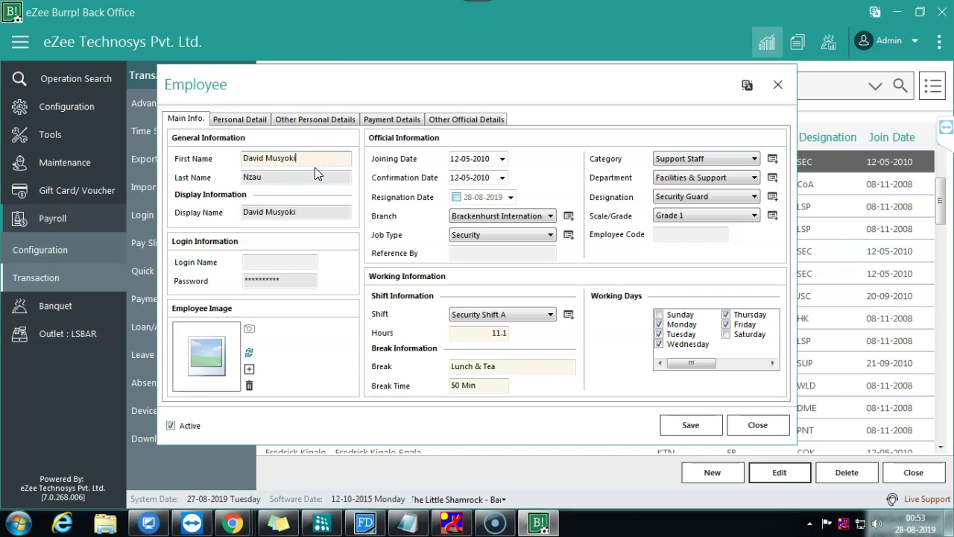
type("-Bar")
key("BackSpace")
key("BackSpace")
key("BackSpace")
type("Server")
left_click(325, 159)
left_click_drag(325, 159, 297, 165)
left_click(477, 319)
left_click(309, 158)
type("-Server")
Step: Enter 112 as the Employee Code, correcting a mistyped 113
left_click(693, 232)
type("112")
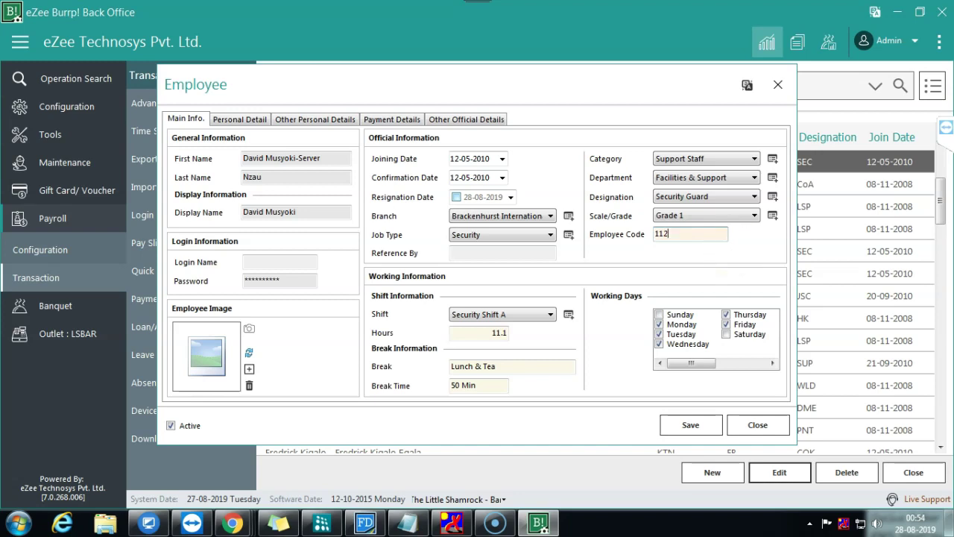
left_click(322, 159)
key("BackSpace")
key("BackSpace")
key("BackSpace")
key("BackSpace")
key("BackSpace")
key("BackSpace")
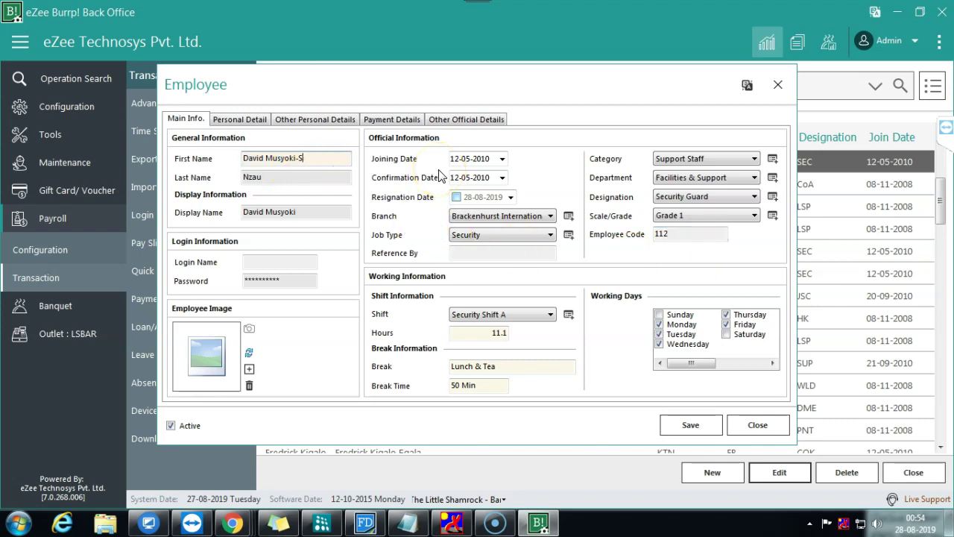
type("Bar")
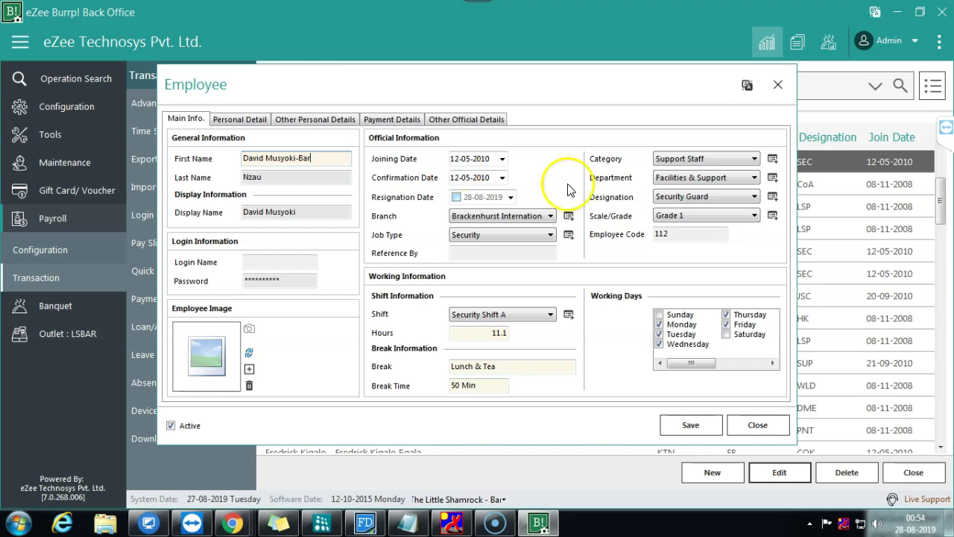
double_click(662, 233)
type("113")
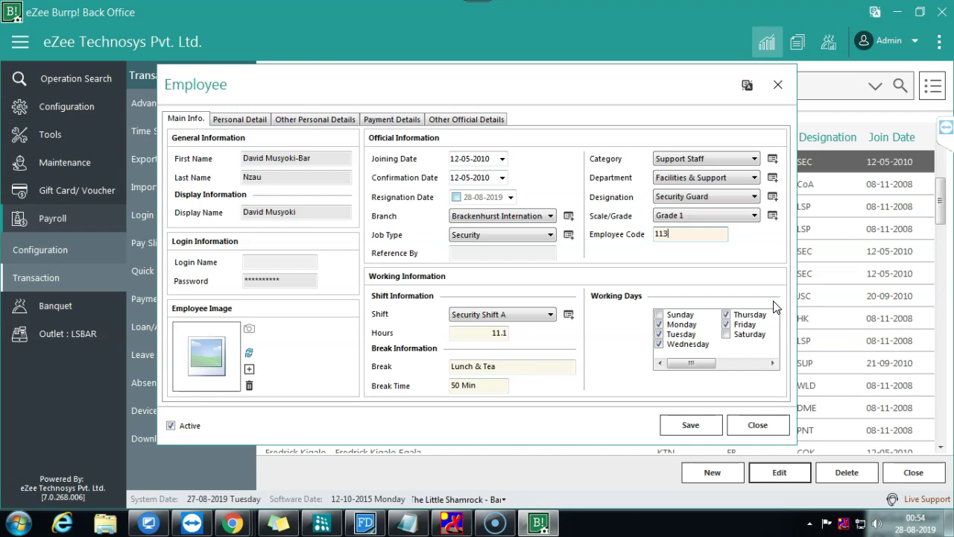
key("BackSpace")
type("2")
Step: Restore the 'Server' suffix on the first name
left_click(334, 162)
key("BackSpace")
key("BackSpace")
key("BackSpace")
type("Server")
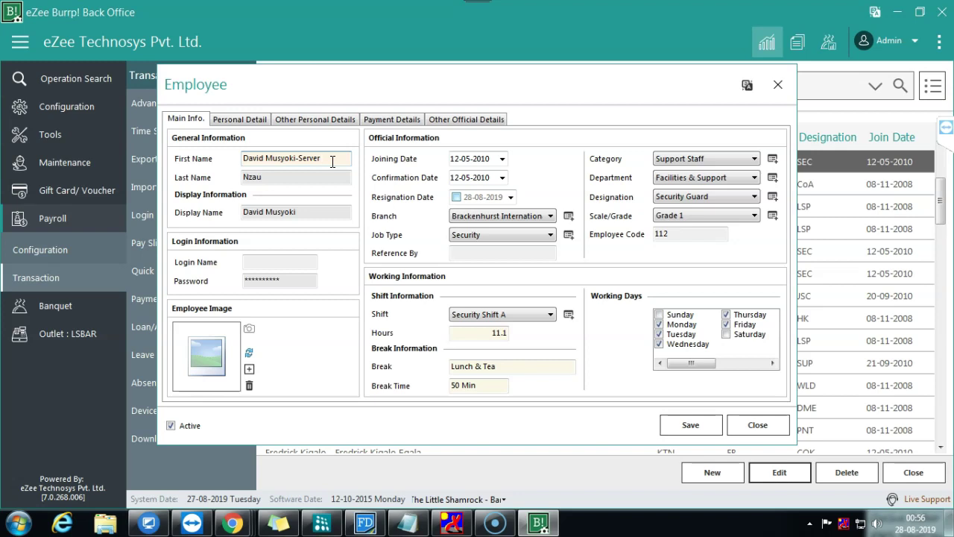
left_click(697, 234)
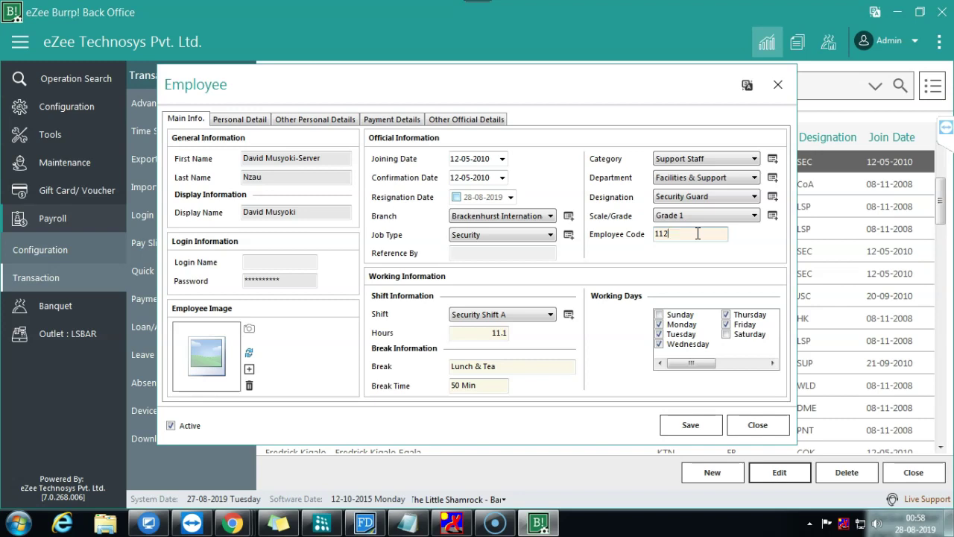
Step: Close the Employee record and Employees list, then open and dismiss Live Chat Support
left_click(757, 425)
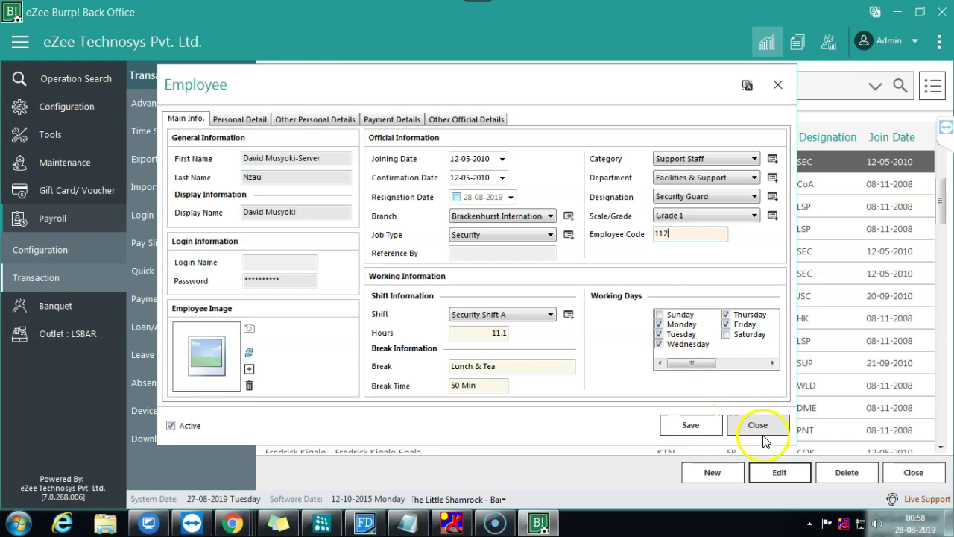
left_click(914, 472)
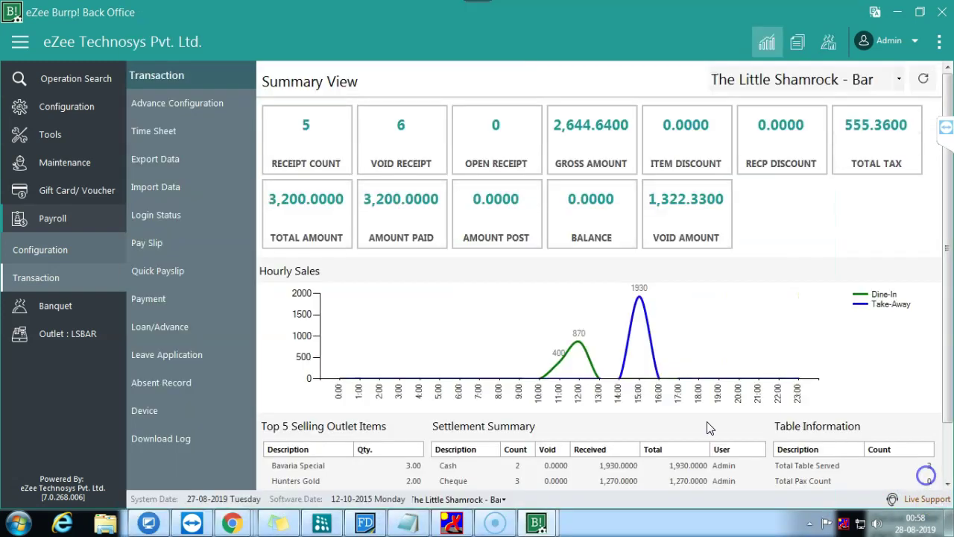
mouse_move(538, 522)
left_click(645, 419)
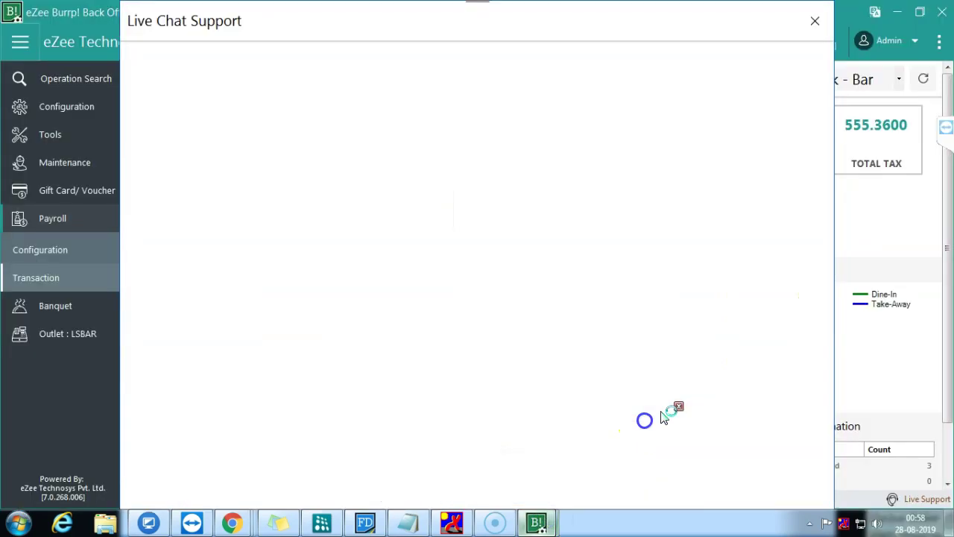
left_click(815, 22)
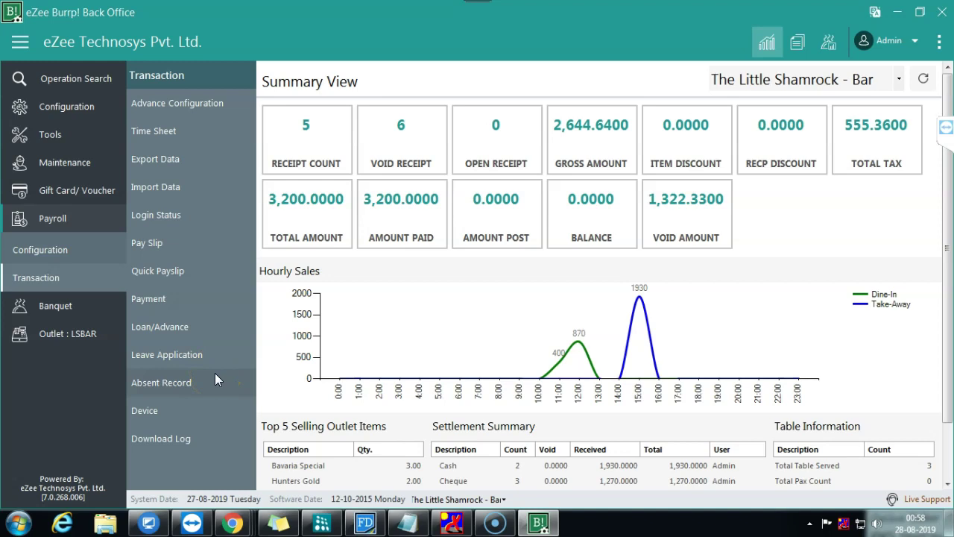
Step: Start a new pay slip and set its month to August
left_click(192, 245)
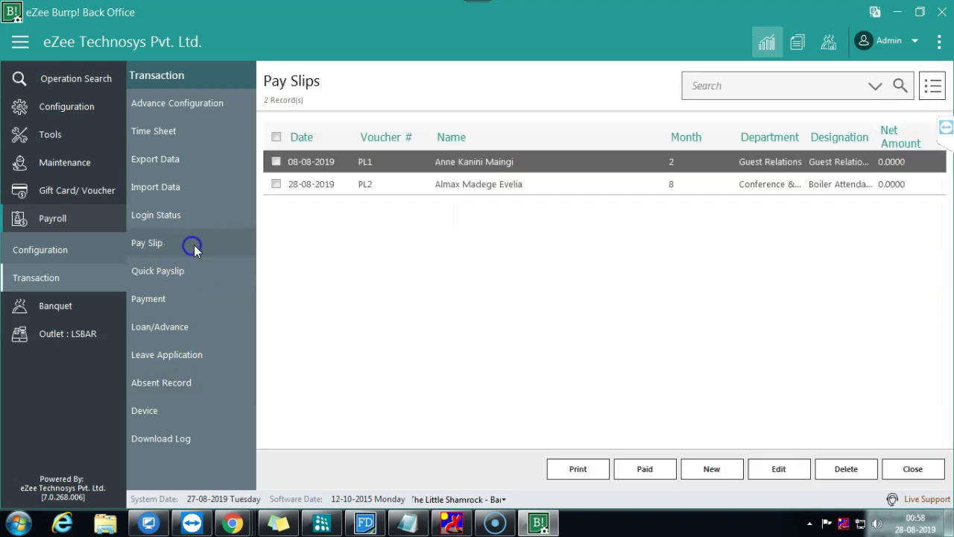
left_click(701, 468)
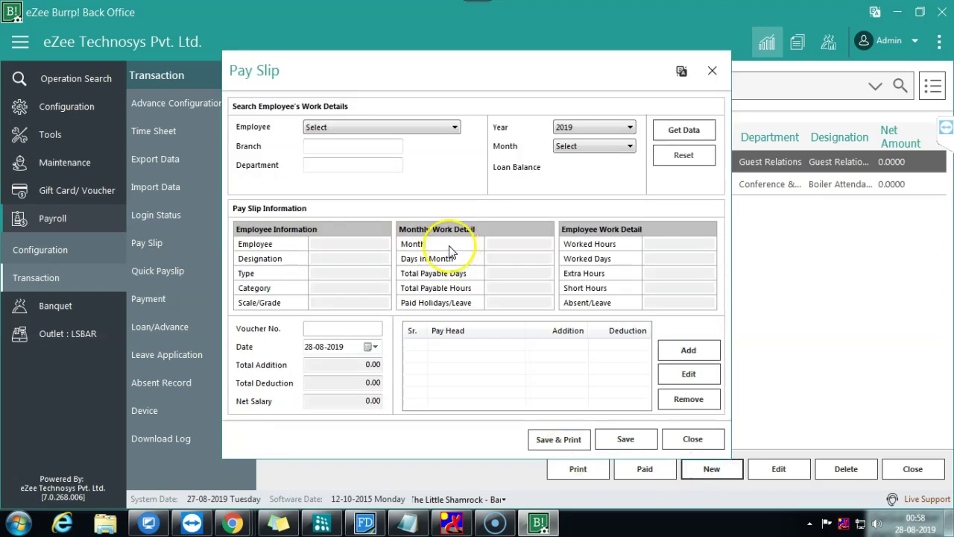
left_click(378, 125)
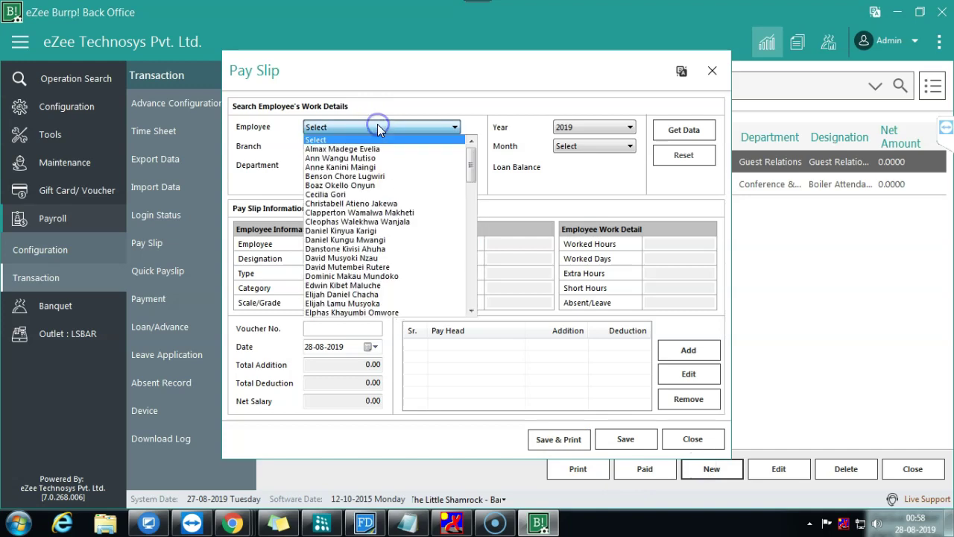
left_click(343, 193)
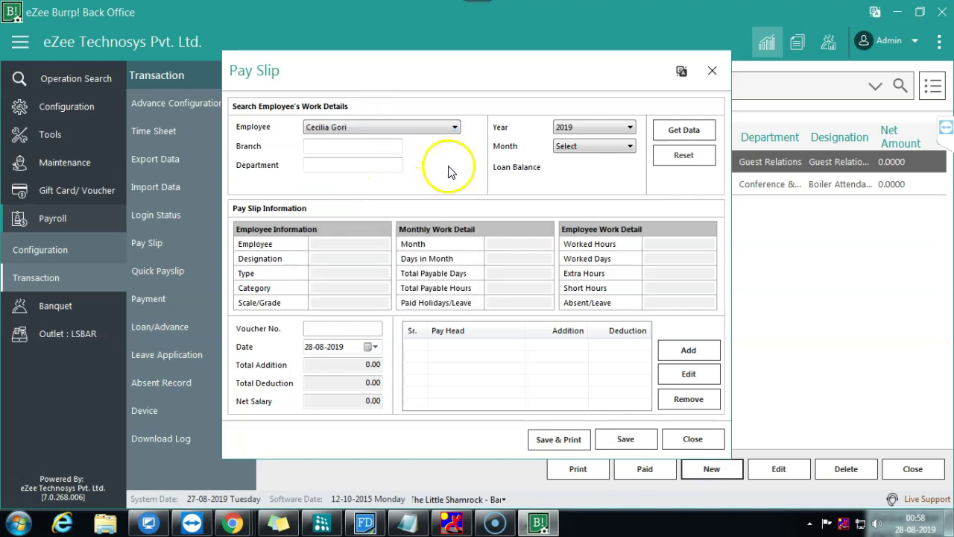
left_click(596, 146)
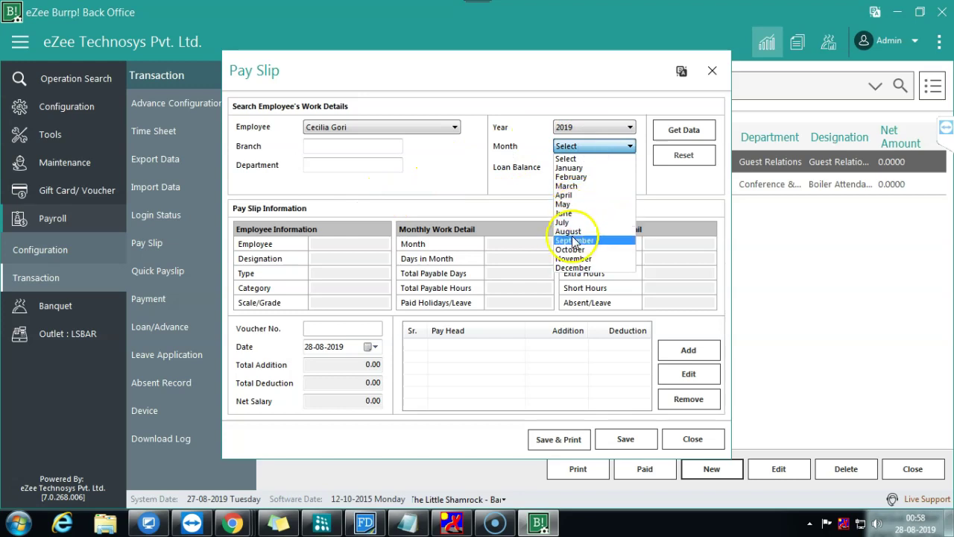
left_click(572, 240)
left_click(599, 148)
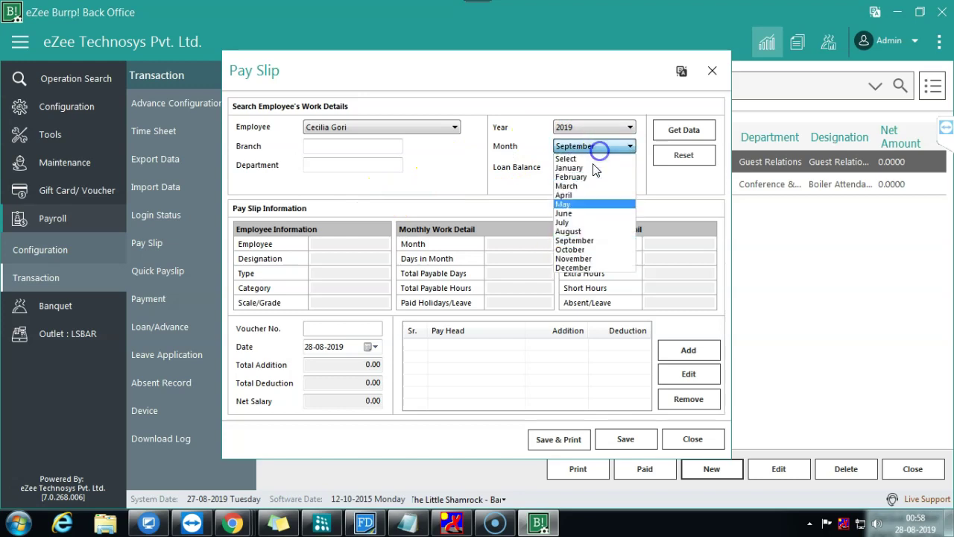
left_click(568, 231)
Step: Choose the security guard as employee and load the August 2019 work details
left_click(393, 127)
key("d")
key("Down")
key("Down")
key("Down")
key("Down")
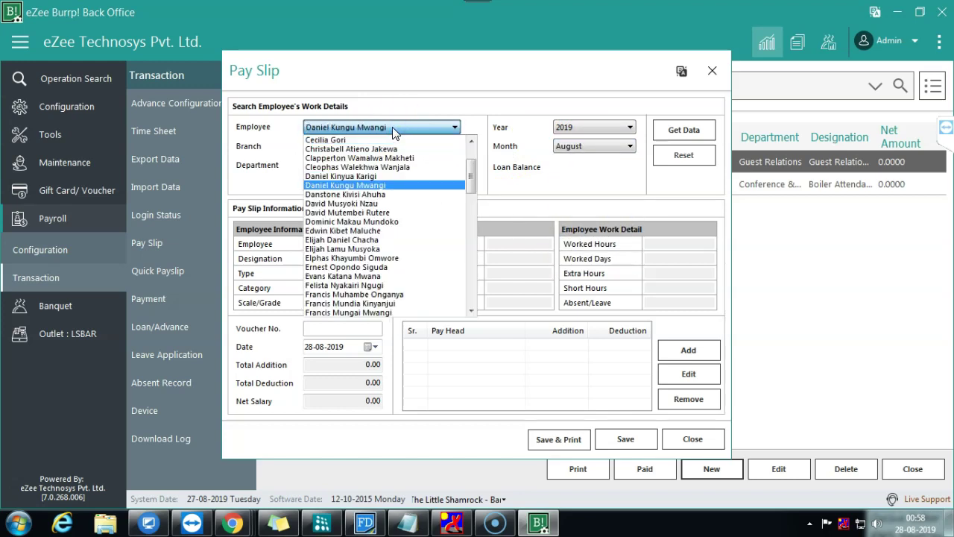
left_click(345, 204)
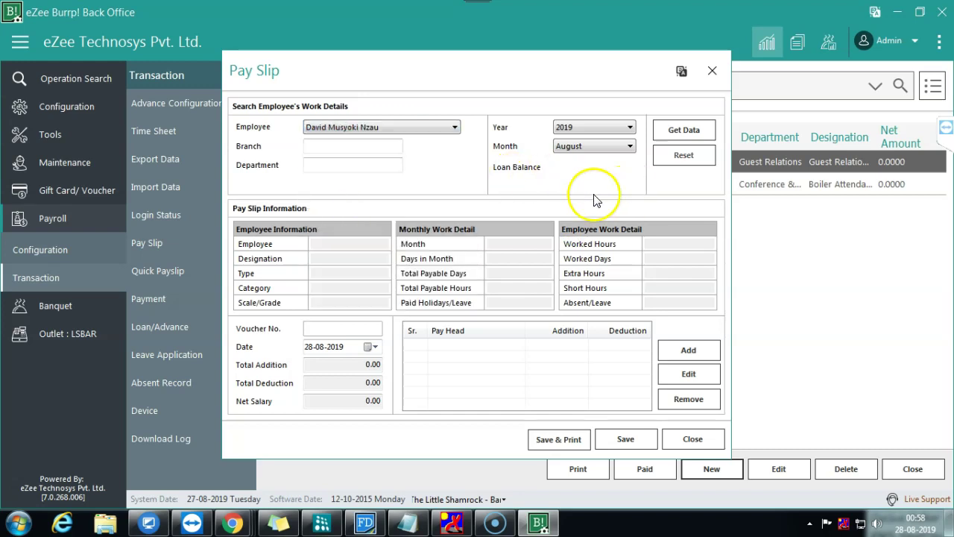
left_click(680, 134)
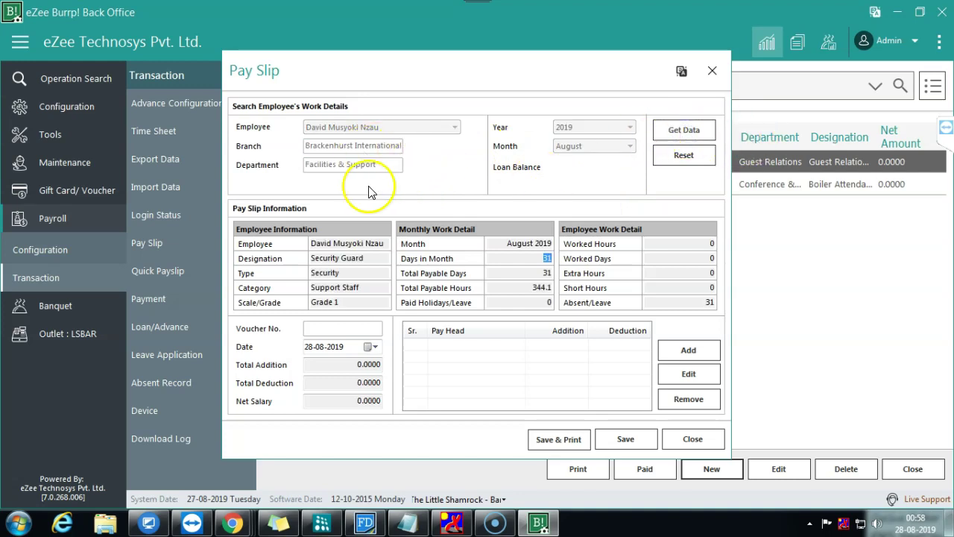
left_click(381, 167)
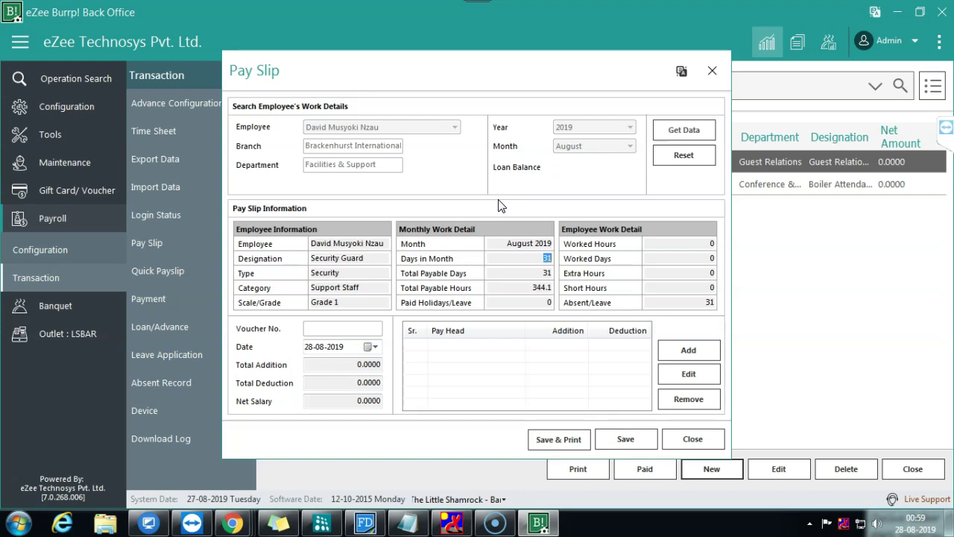
left_click(455, 372)
Step: Clear the loaded pay slip details, keeping August as the month
left_click(660, 158)
left_click(577, 146)
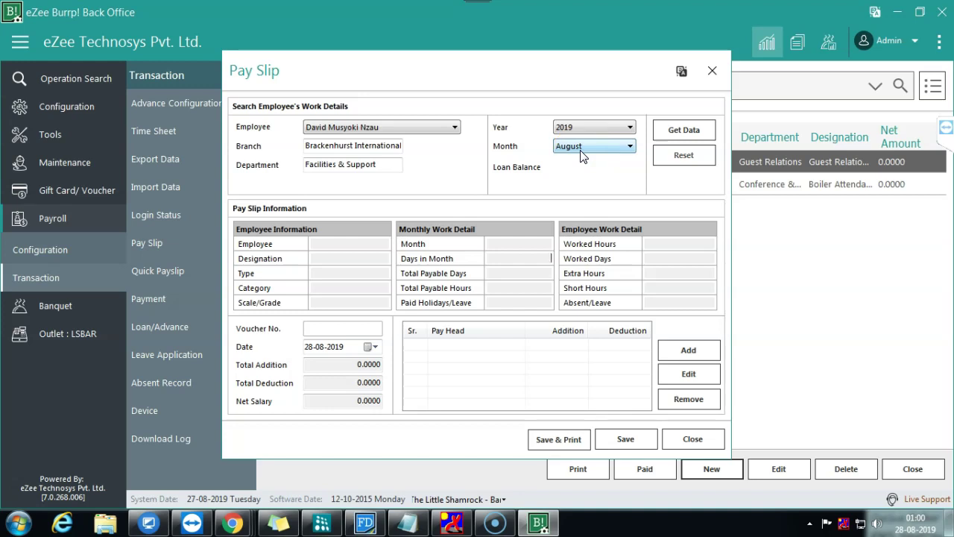
left_click(581, 152)
left_click(581, 151)
left_click(581, 149)
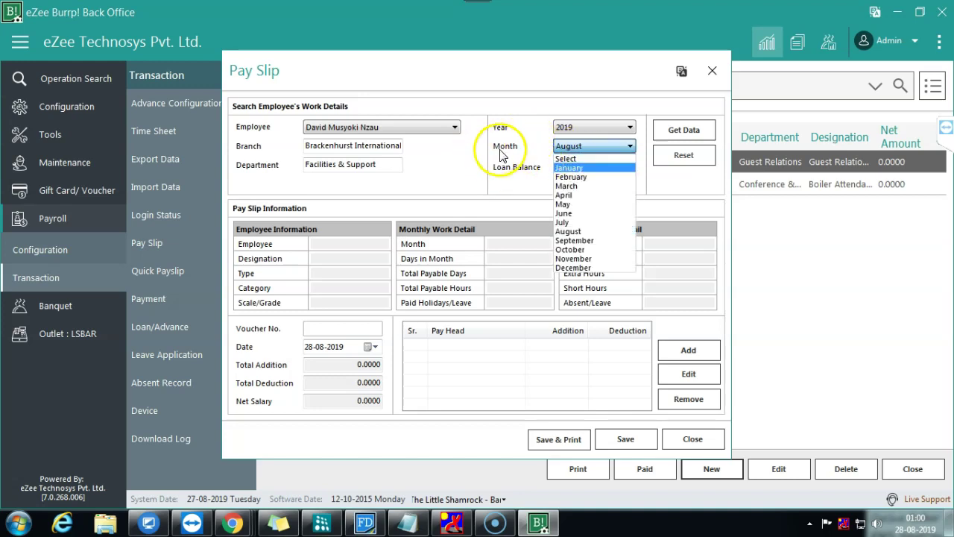
left_click(498, 158)
left_click(606, 160)
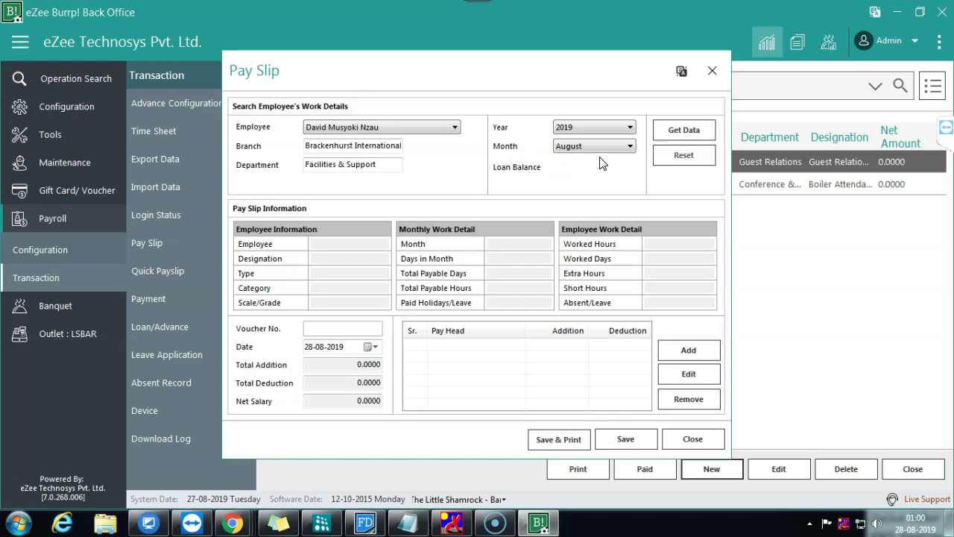
mouse_move(477, 2)
left_click(506, 41)
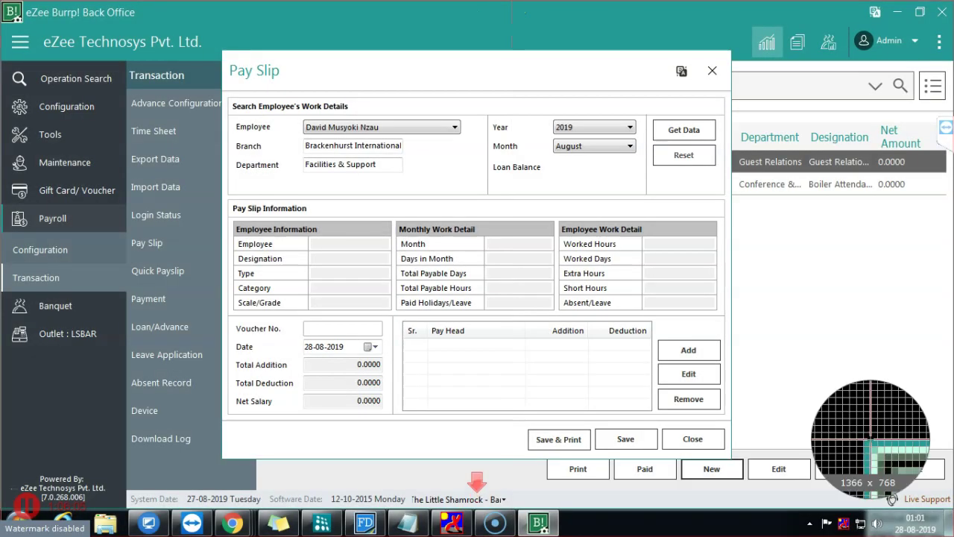
left_click(916, 404)
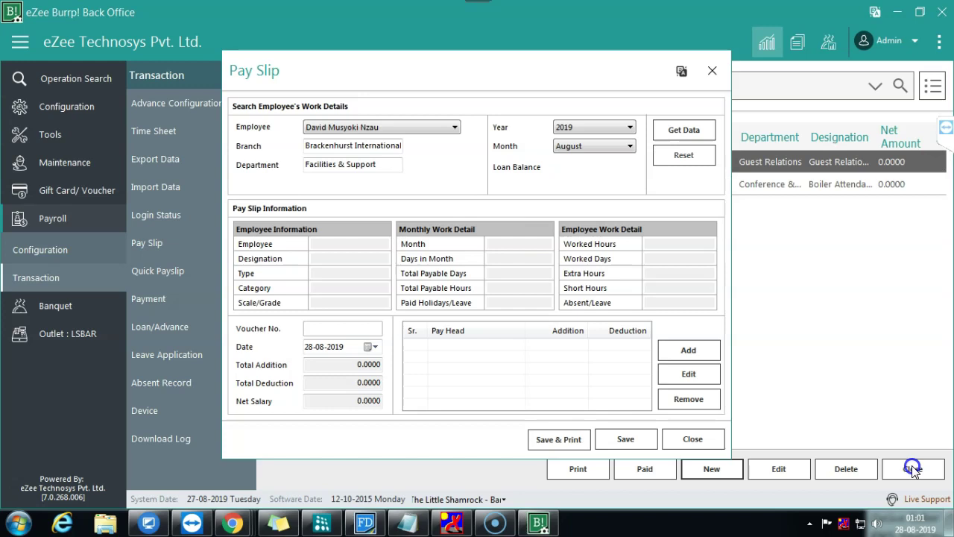
Step: Choose the laundry attendant as the pay slip employee
left_click(387, 129)
scroll(468, 152, "up", 5)
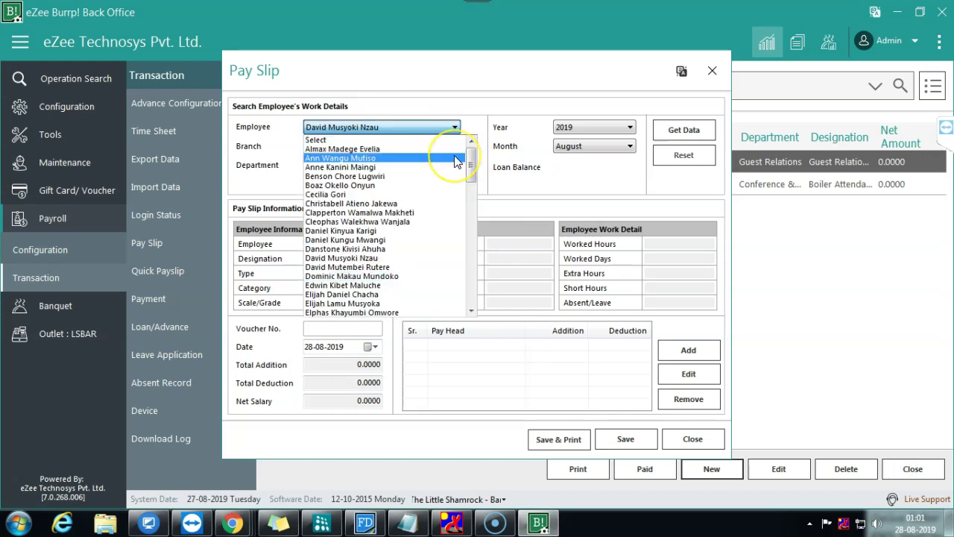
left_click(360, 194)
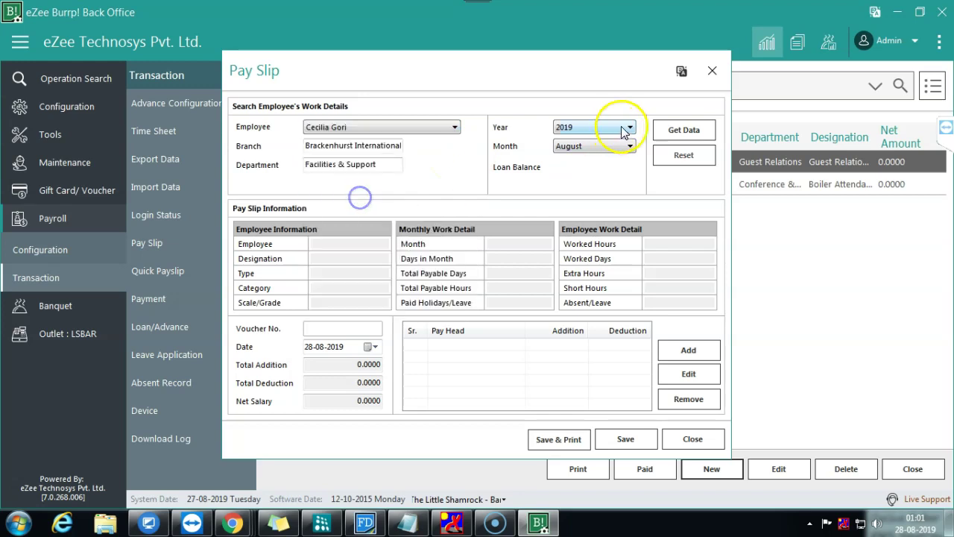
Step: Load the laundry attendant's August work hours, then reset and close the pay slip unsaved
left_click(677, 131)
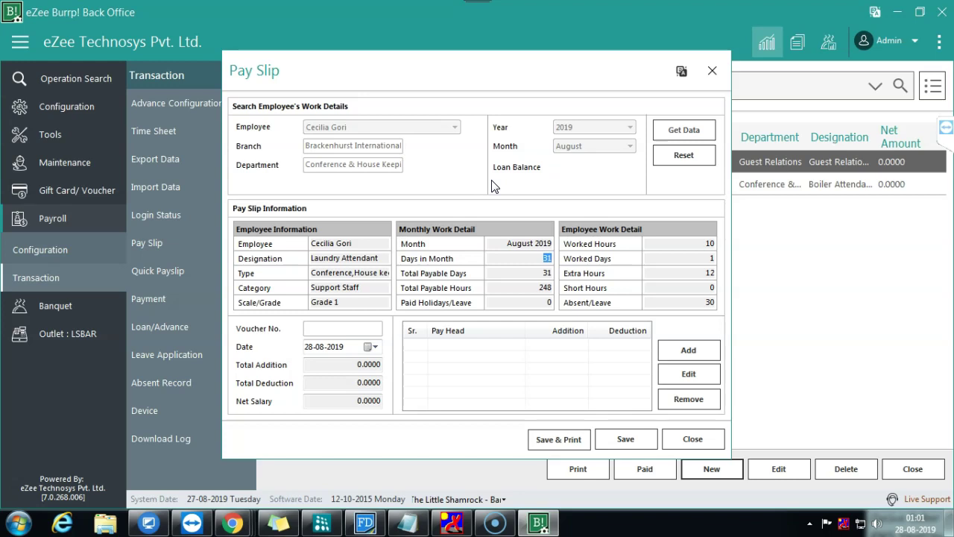
left_click(683, 155)
left_click(580, 149)
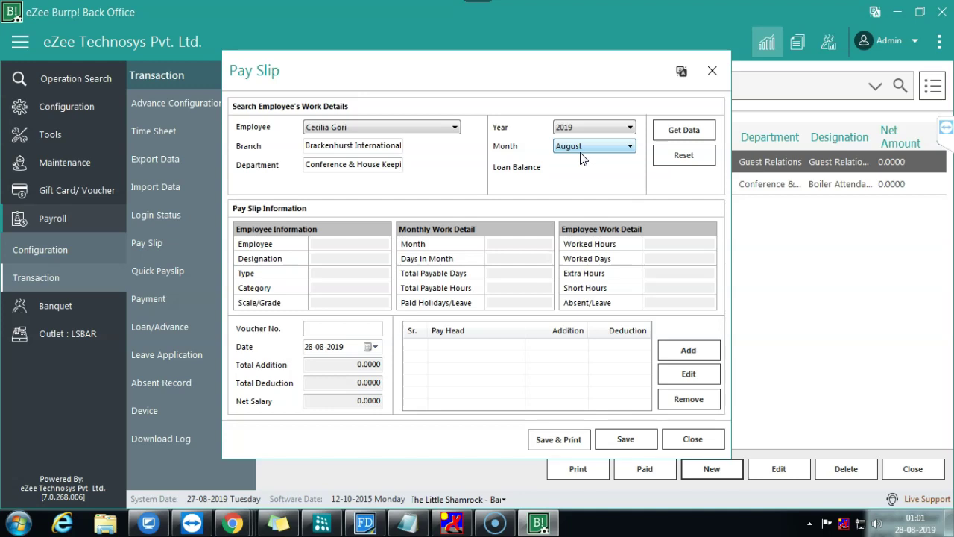
left_click(701, 440)
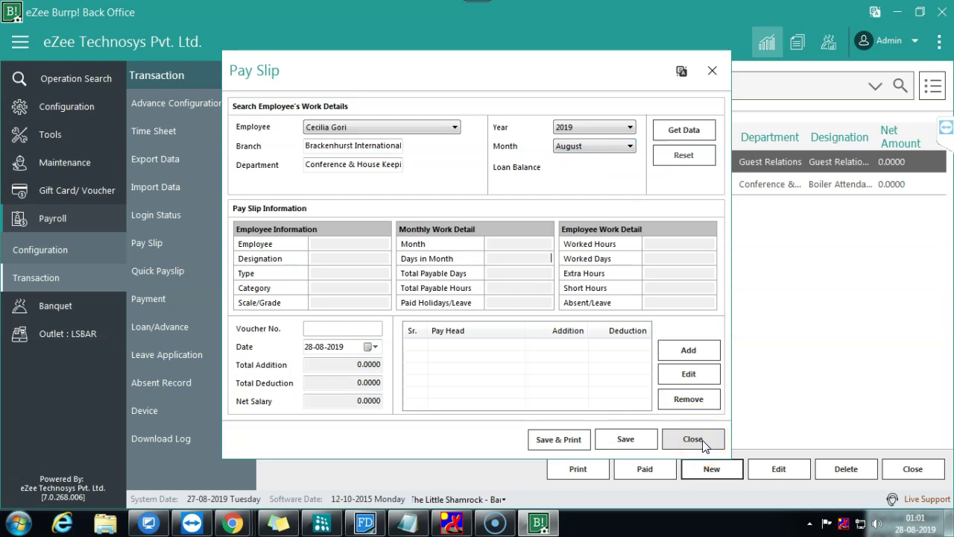
left_click(693, 440)
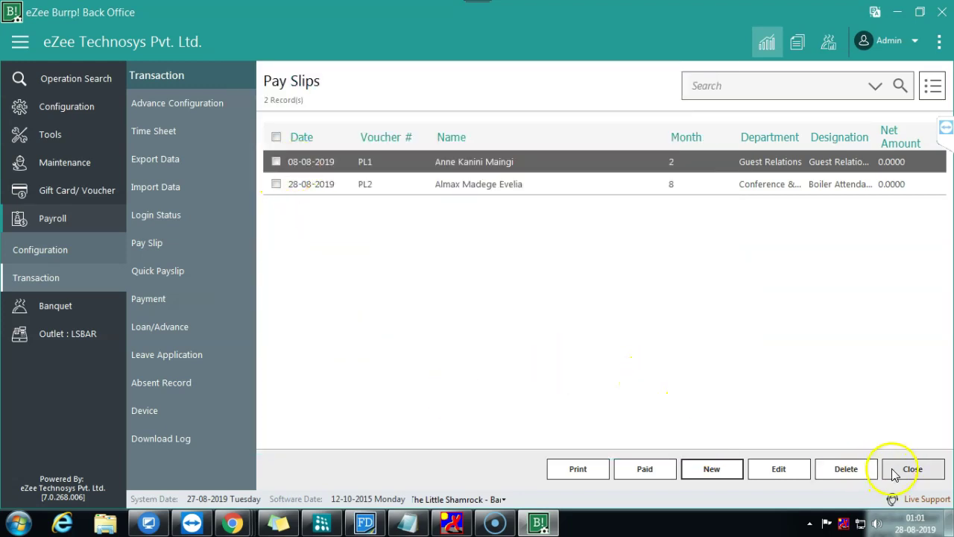
Step: Close Pay Slips and open the security guard's record from the Payroll Employee list for editing
left_click(894, 474)
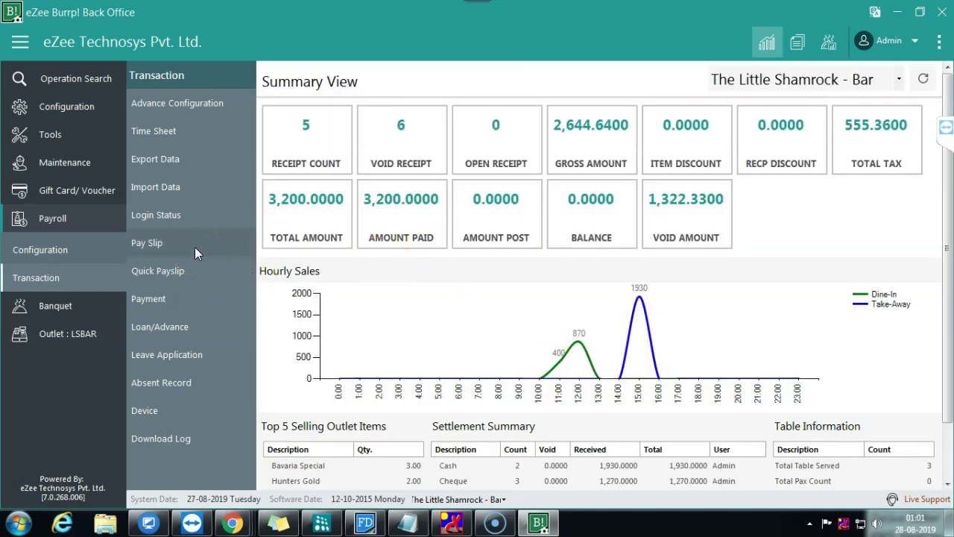
left_click(67, 252)
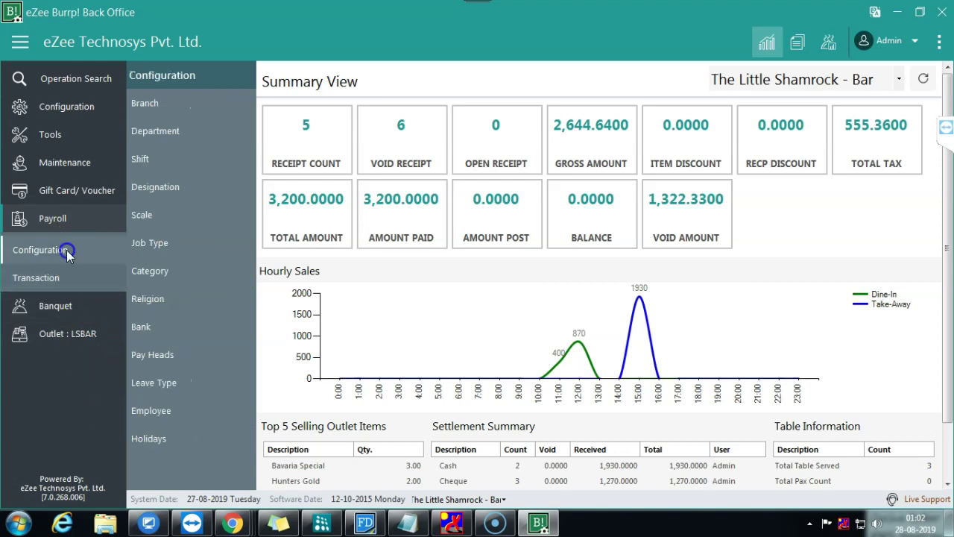
left_click(161, 412)
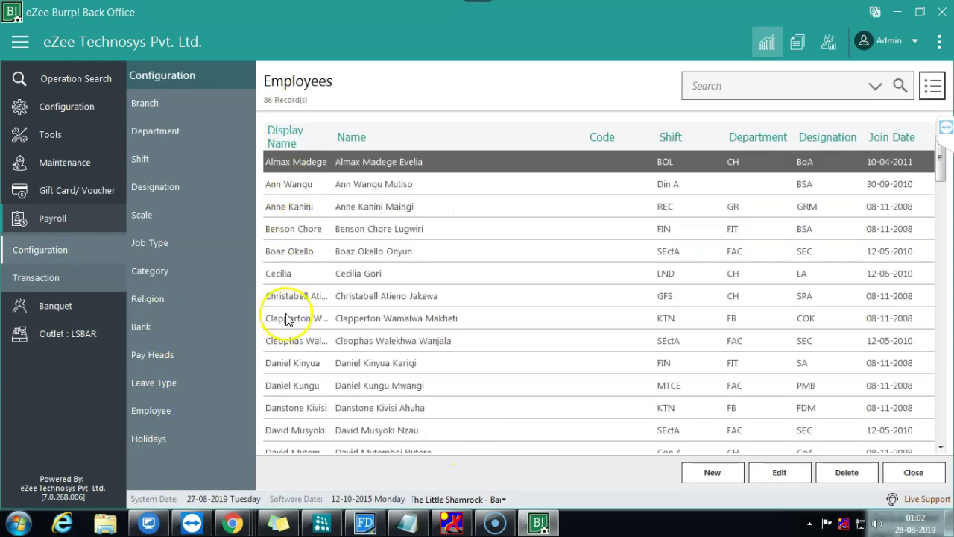
left_click(290, 363)
left_click(292, 408)
scroll(343, 440, "down", 1)
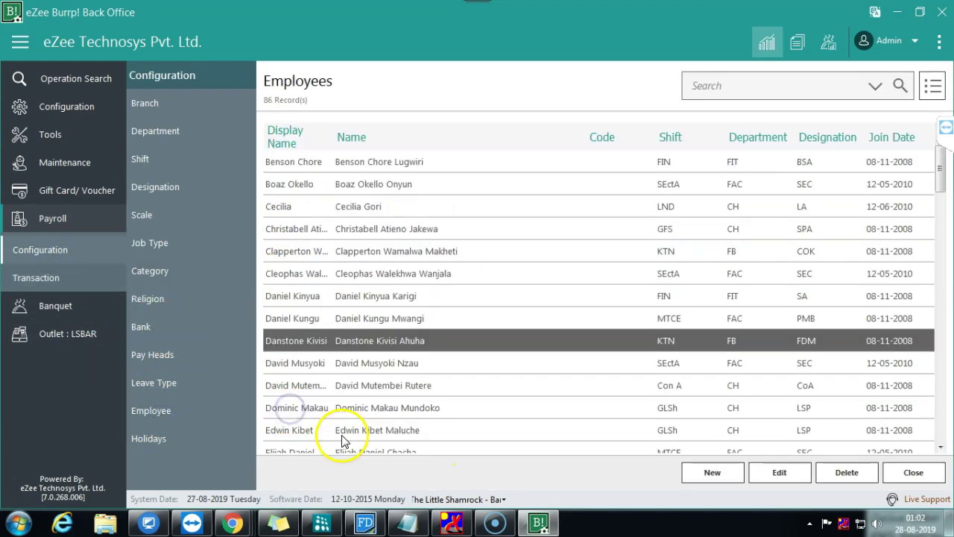
left_click(311, 363)
left_click(783, 472)
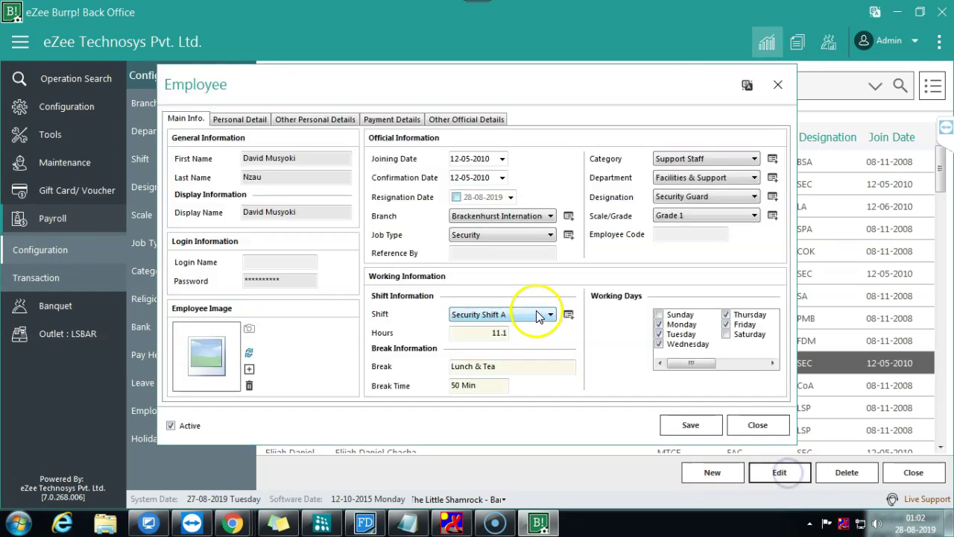
Step: Append '-Bar' to the employee's first name and enter employee code 112
left_click(298, 158)
type("-Bar")
left_click(706, 235)
type("112")
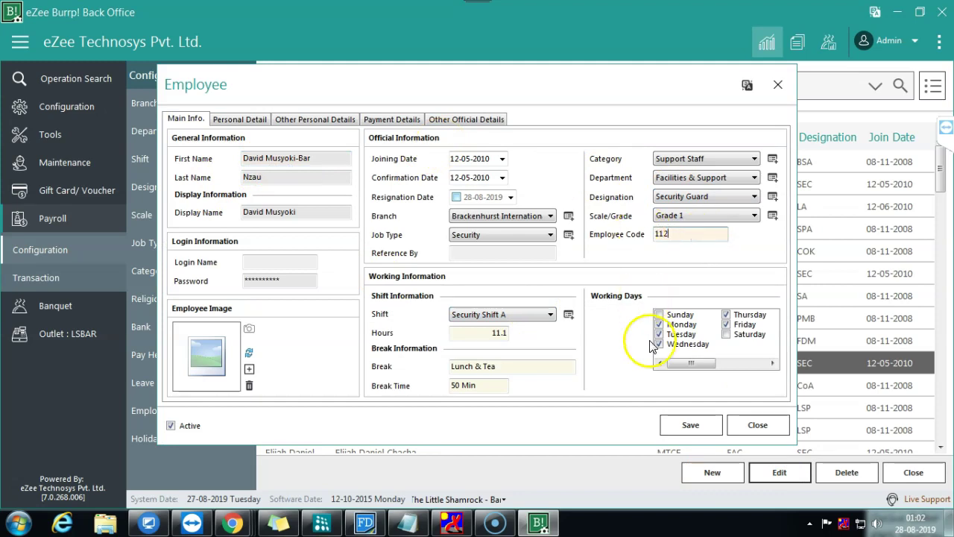
Step: Set the working days to Monday, Wednesday and Friday and save the employee
left_click(659, 345)
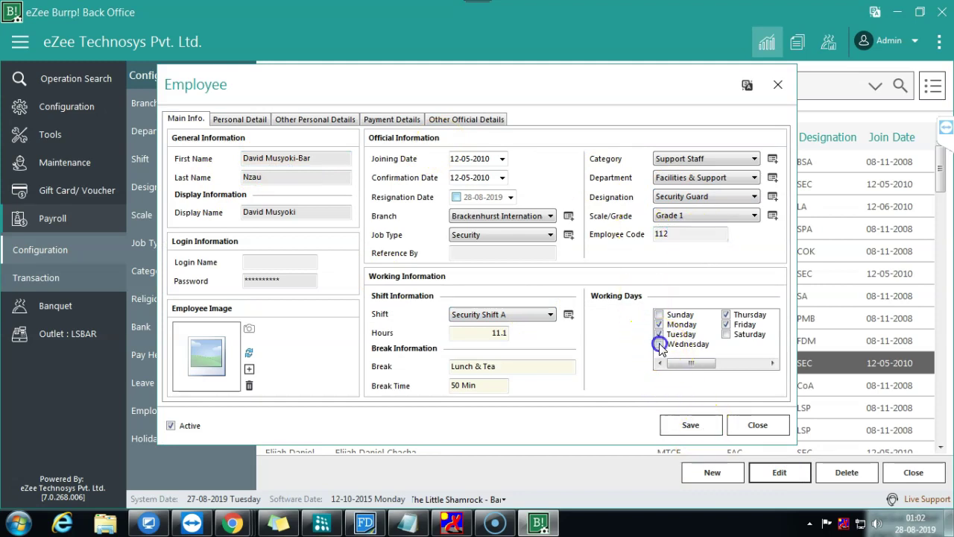
left_click(726, 324)
left_click(659, 344)
left_click(659, 334)
left_click(725, 314)
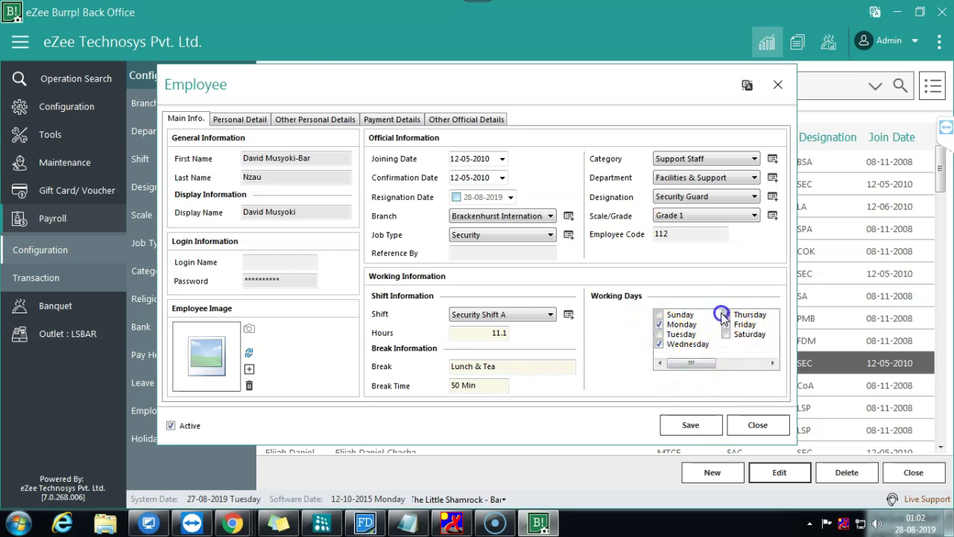
left_click(726, 324)
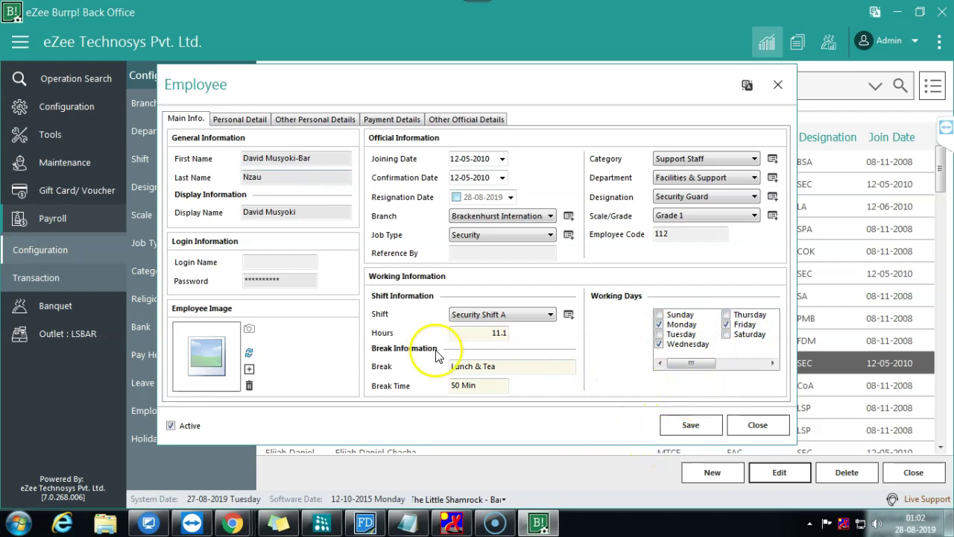
triple_click(330, 156)
key("ctrl+c")
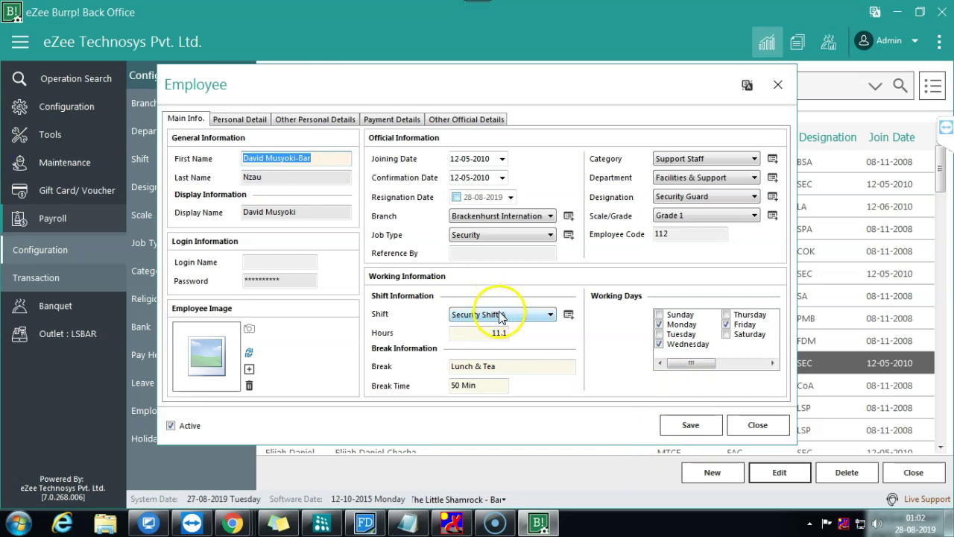
left_click(692, 427)
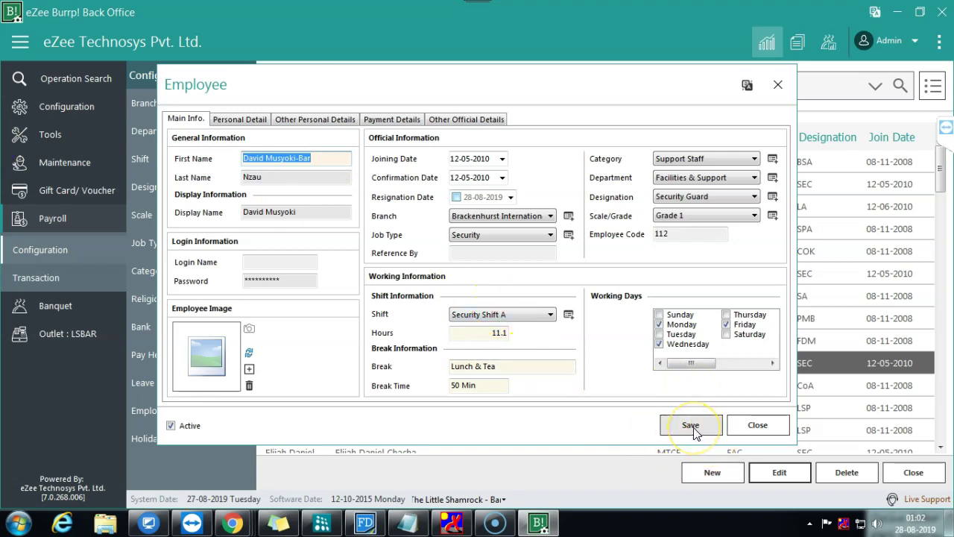
left_click(727, 470)
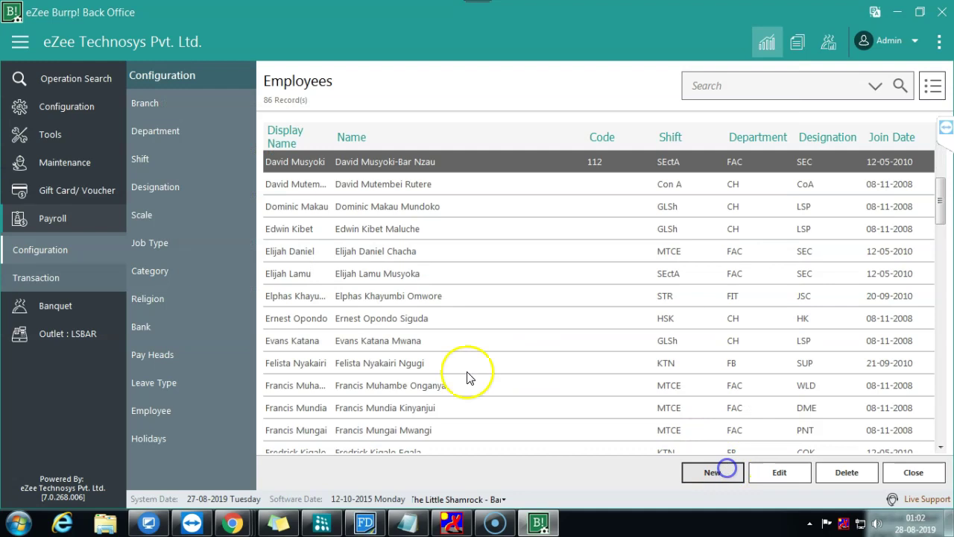
left_click(315, 160)
key("ctrl+v")
key("BackSpace")
key("BackSpace")
key("BackSpace")
key("BackSpace")
type("- Server")
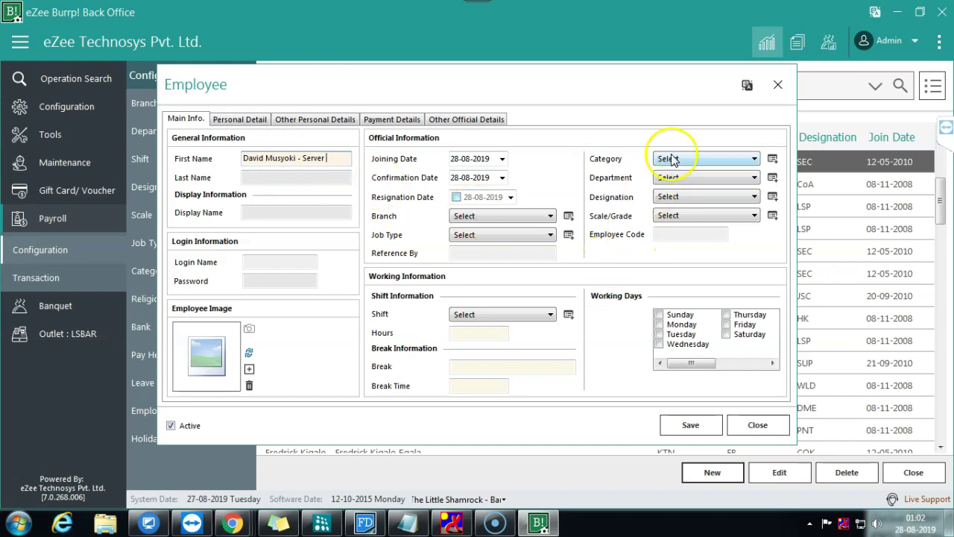
left_click(673, 159)
left_click(613, 173)
left_click(668, 178)
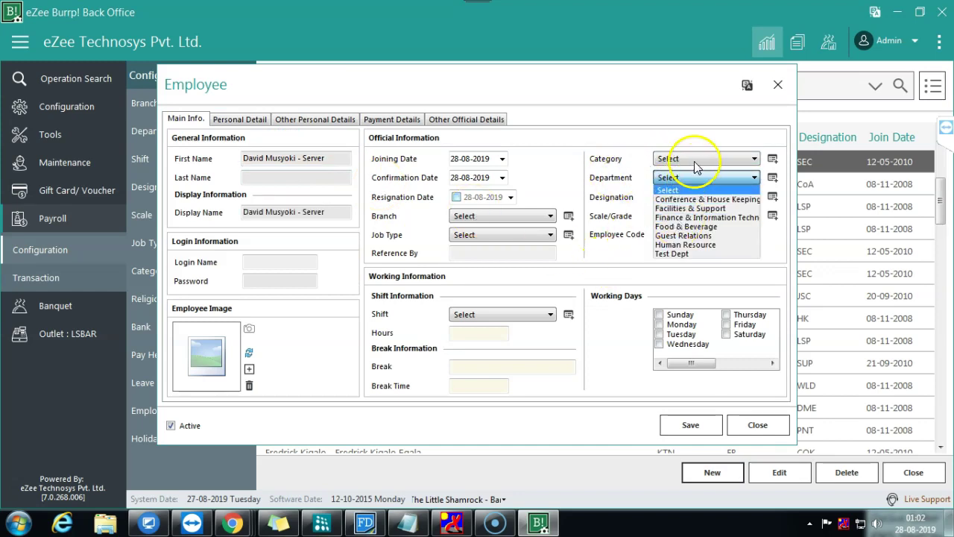
left_click(695, 161)
left_click(686, 198)
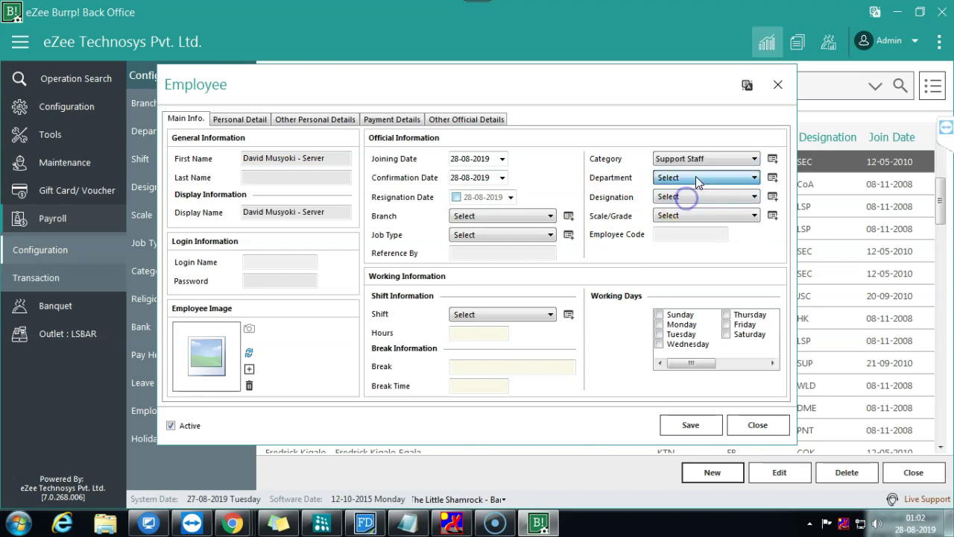
left_click(696, 177)
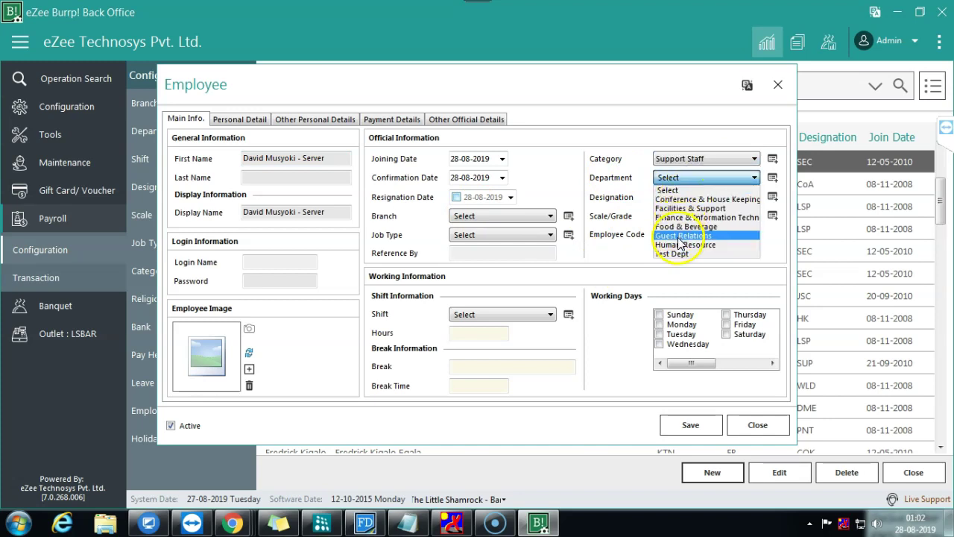
left_click(675, 254)
left_click(722, 197)
left_click(722, 199)
left_click(687, 177)
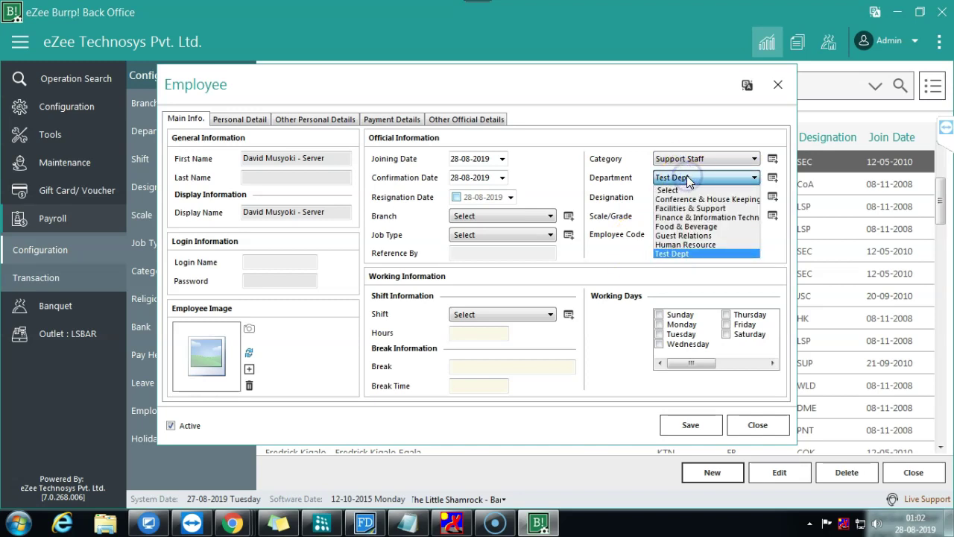
left_click(686, 227)
left_click(702, 198)
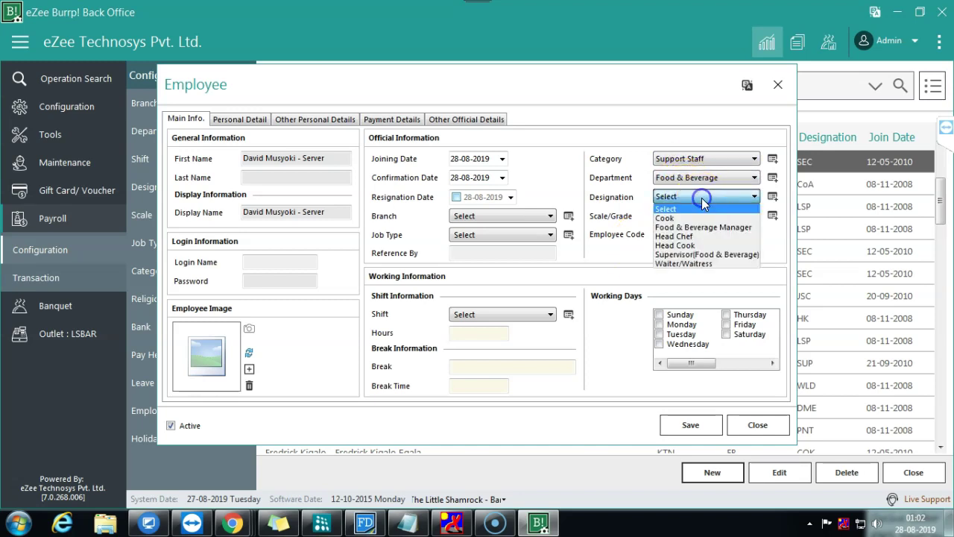
left_click(691, 264)
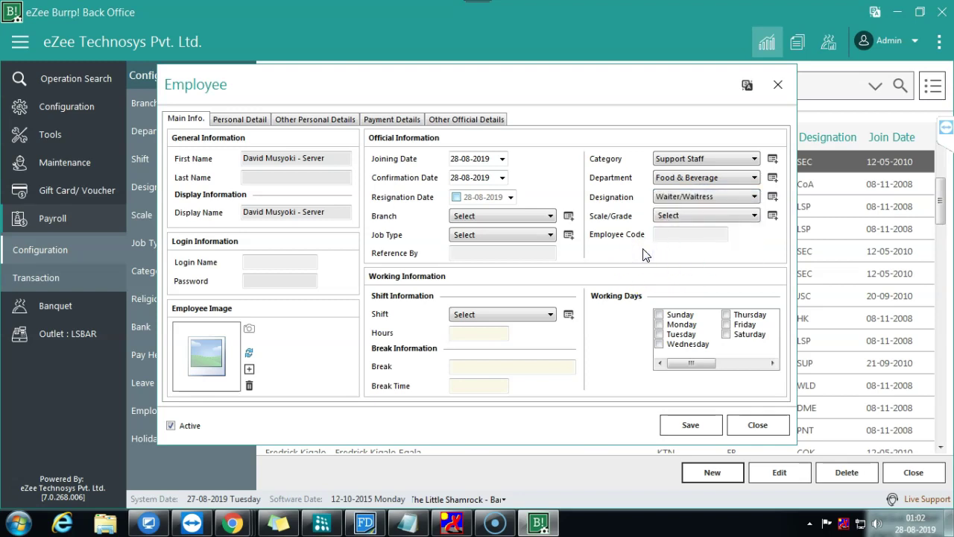
left_click(681, 216)
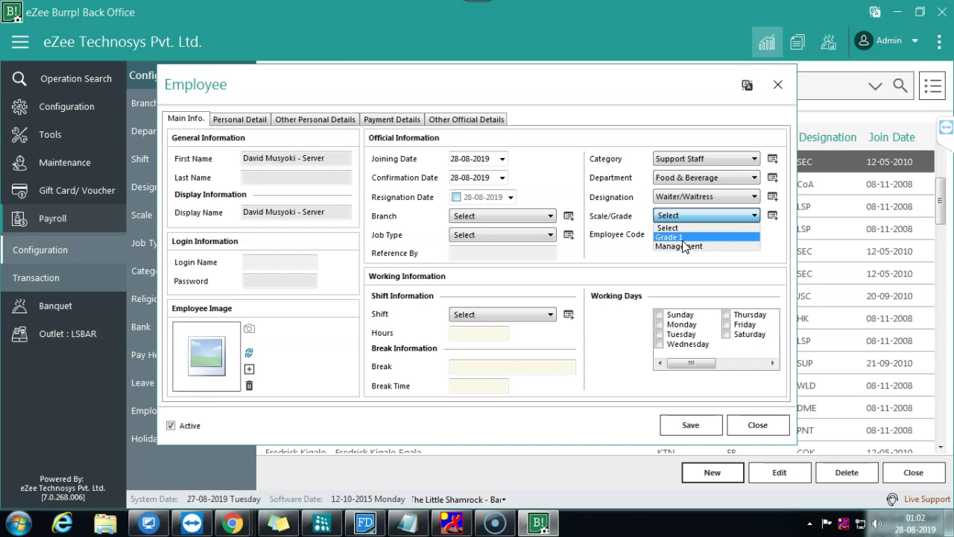
left_click(683, 239)
type("113")
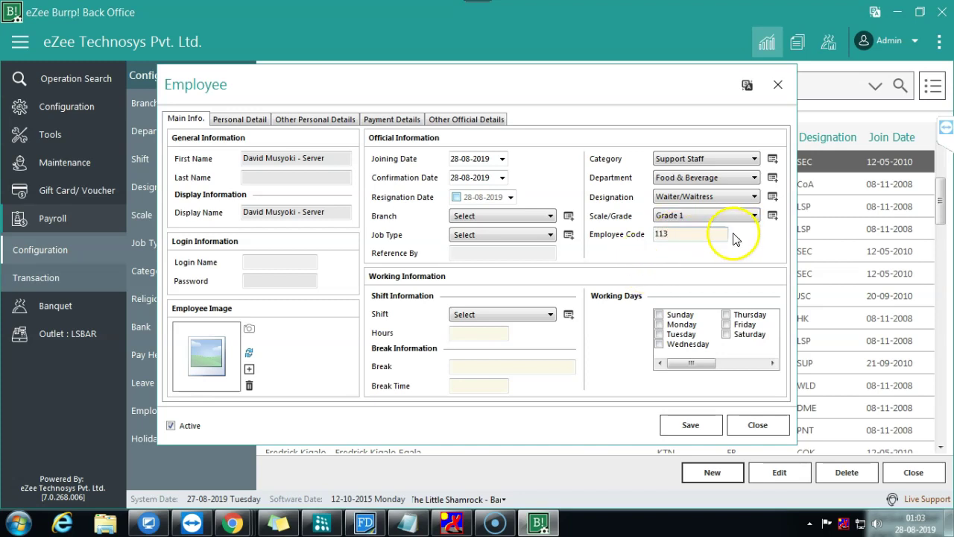
left_click_drag(331, 158, 240, 160)
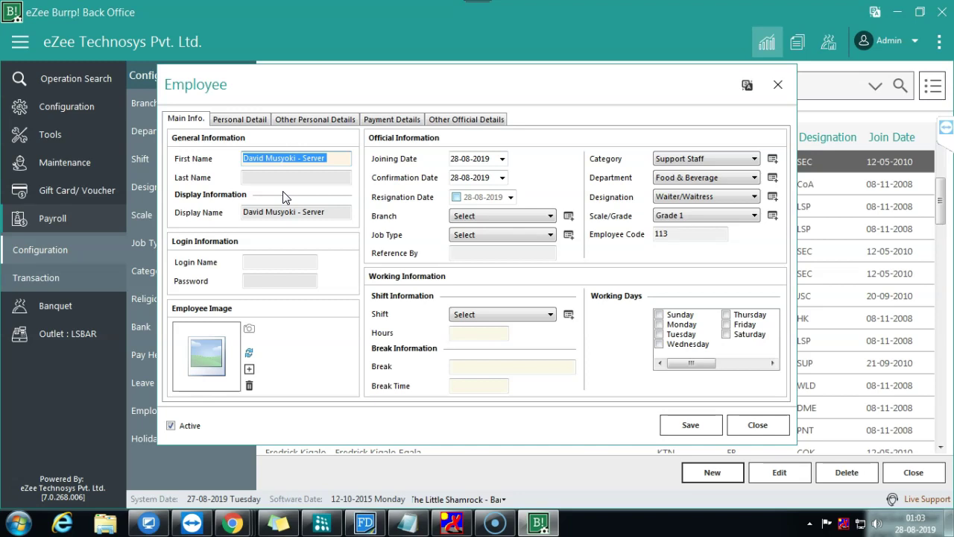
left_click(659, 334)
left_click(727, 325)
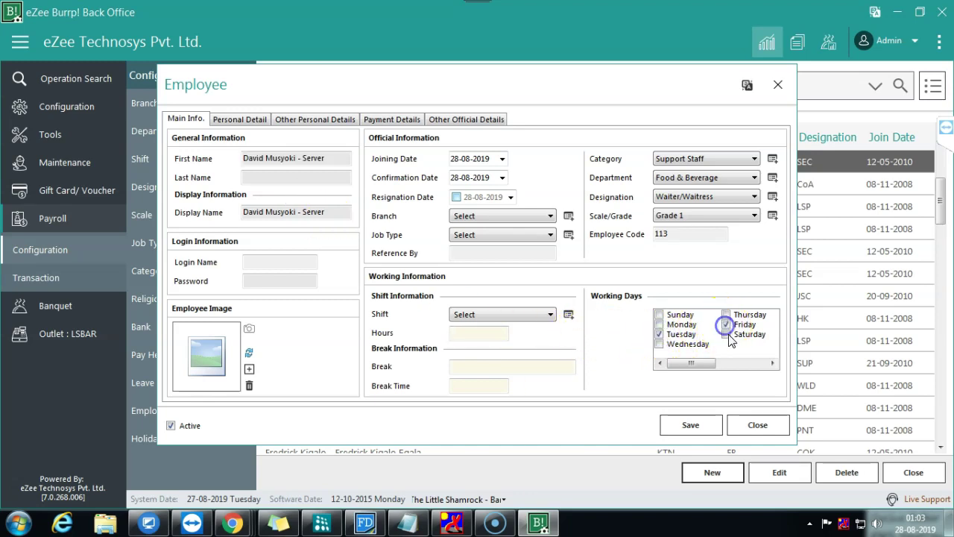
left_click(727, 325)
left_click(727, 314)
key("Escape")
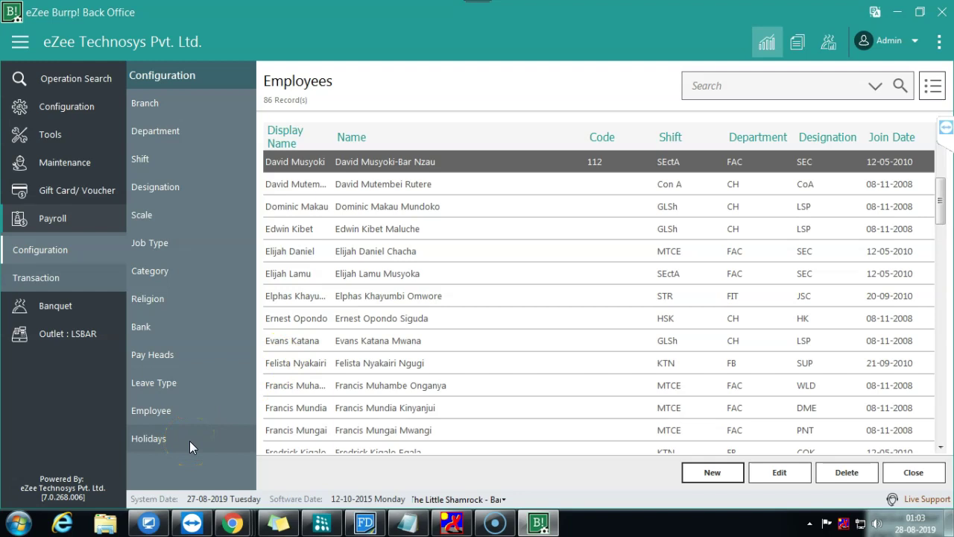
Step: Go to Payroll Transaction > Payment and bring up the Pay Slips list with 2 records
left_click(70, 277)
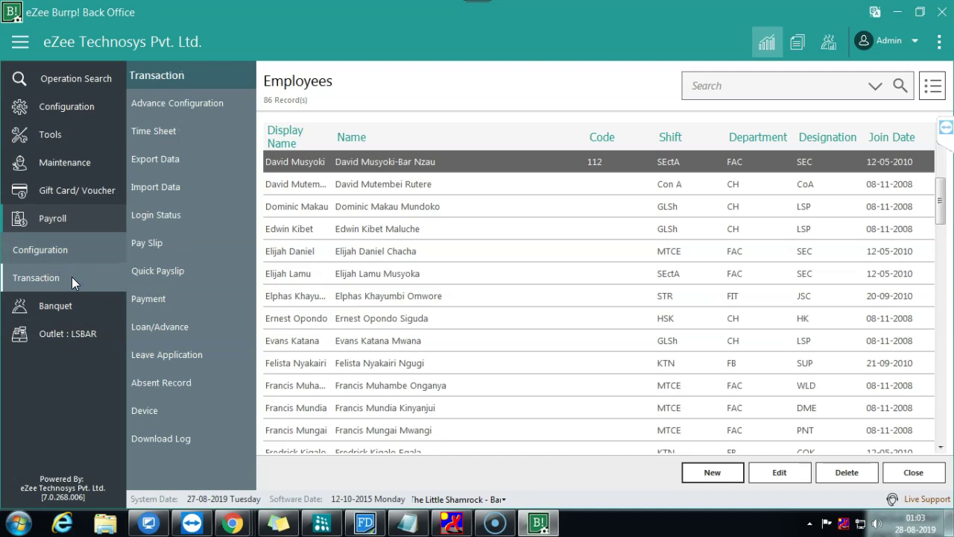
left_click(145, 298)
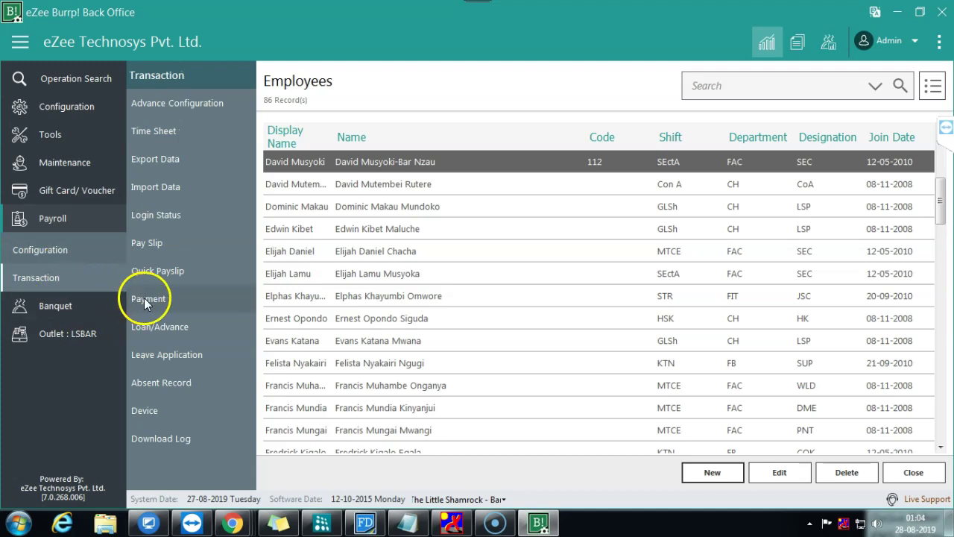
left_click(712, 468)
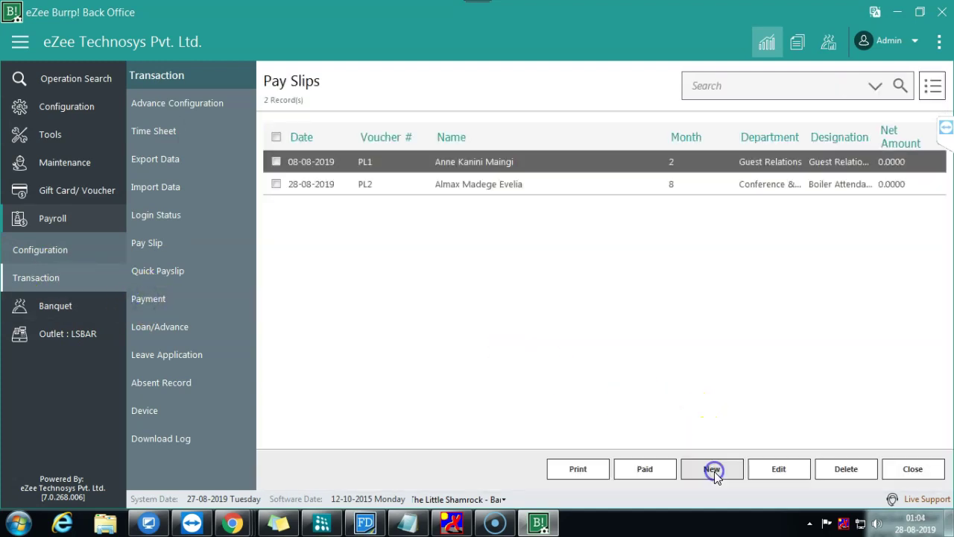
Step: Close the Pay Slips list to return to the empty Payments page
left_click(914, 470)
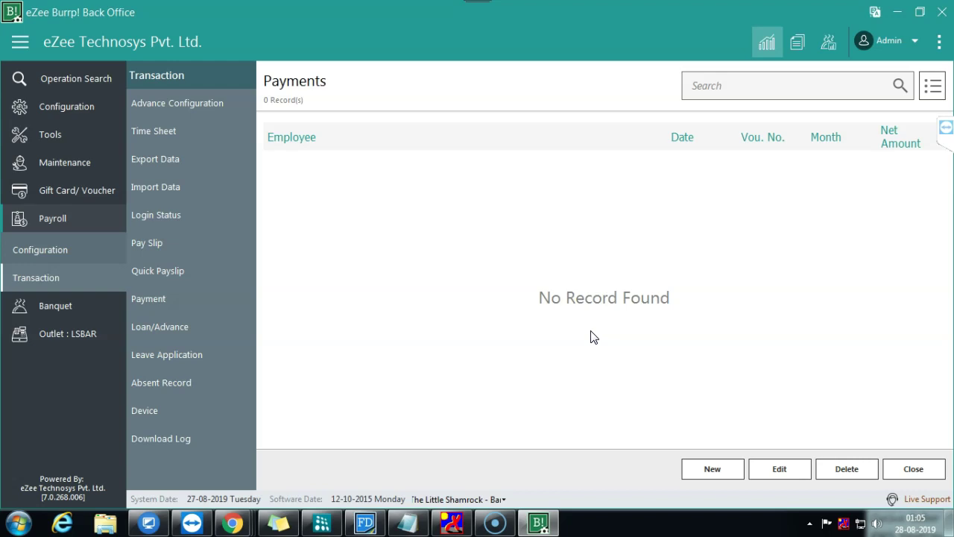
Step: Insert absence records for all employees for August 2019 via Absent Record
left_click(220, 382)
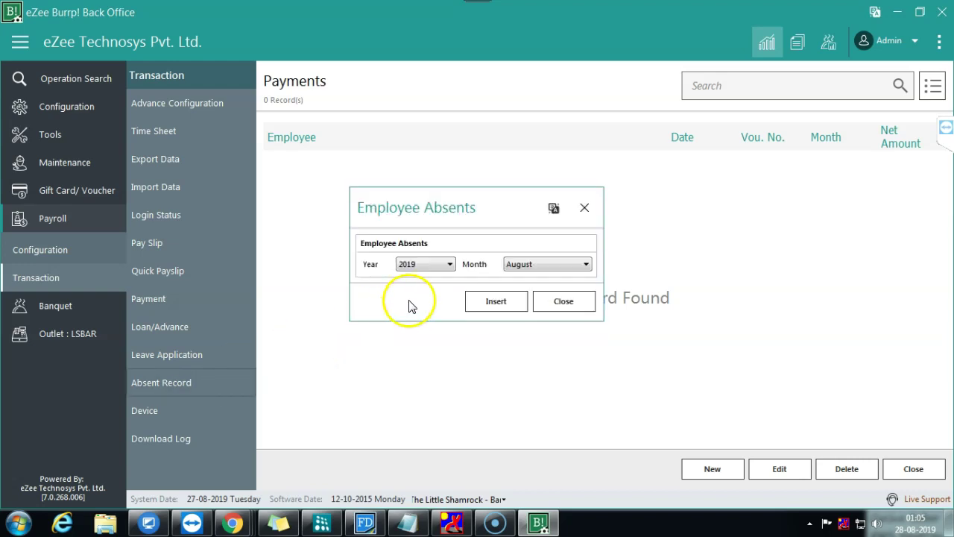
left_click(471, 302)
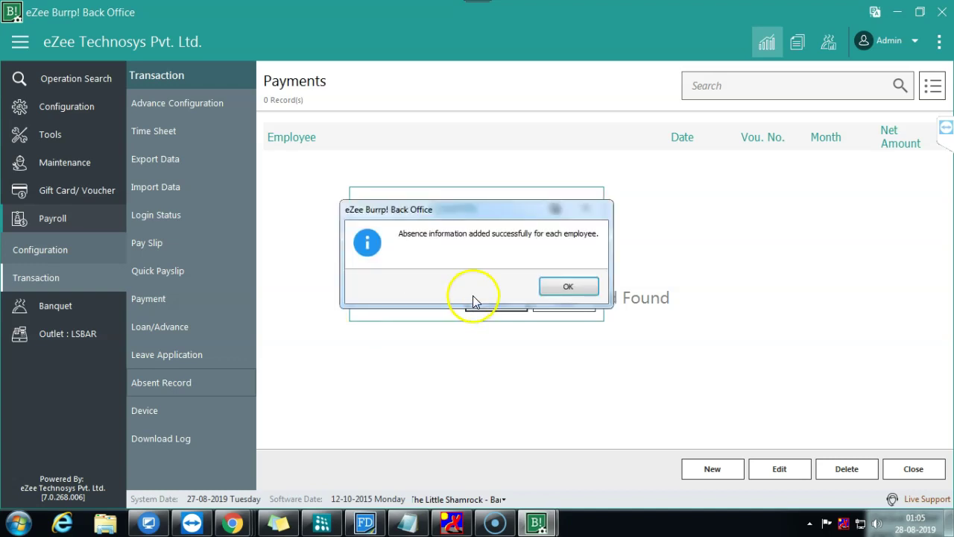
left_click(555, 287)
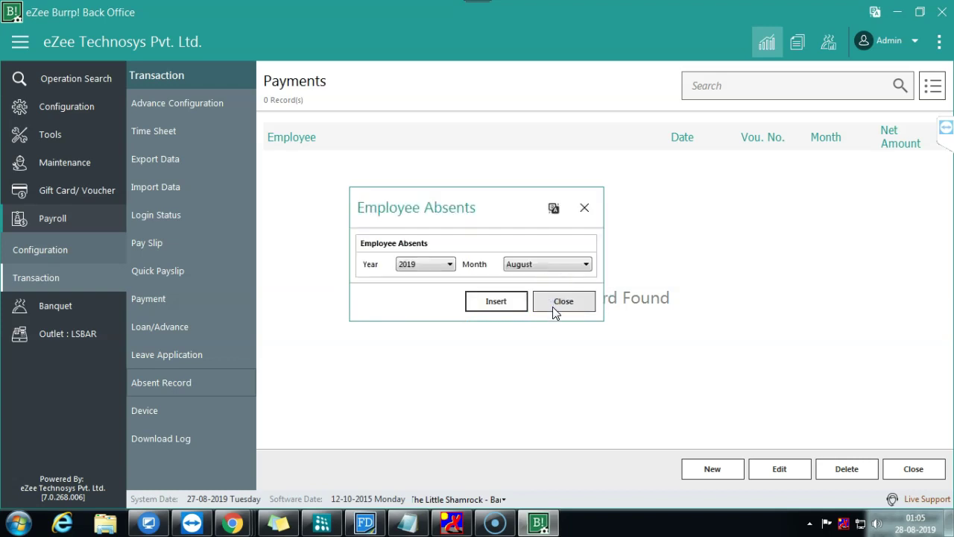
left_click(553, 307)
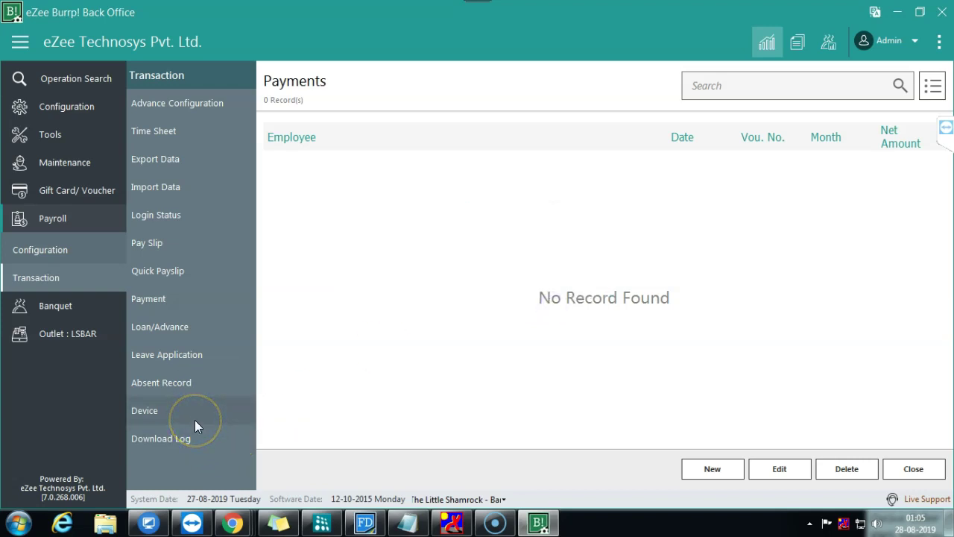
Step: Browse Leave Application, Loan/Advance and Payment, then reopen Pay Slips and discard a new slip
left_click(202, 347)
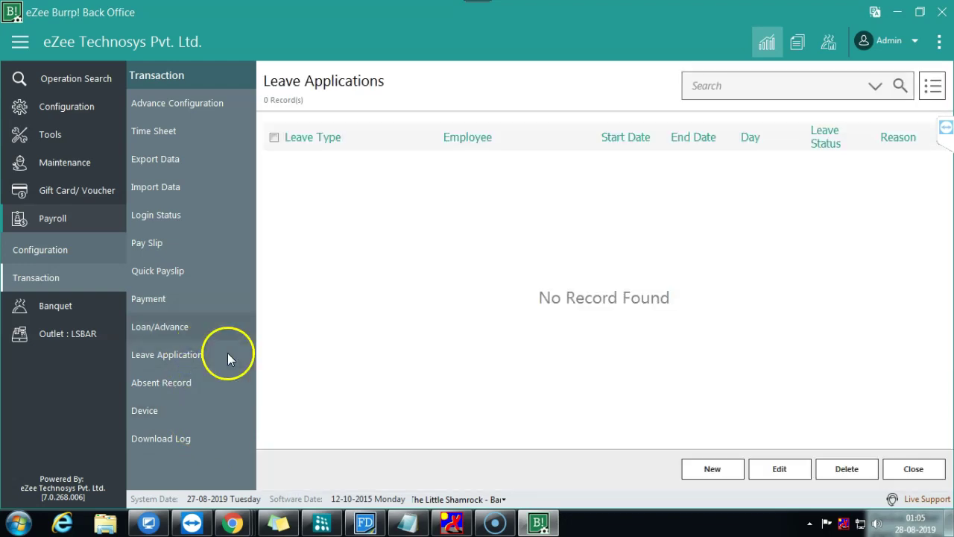
left_click(133, 321)
left_click(152, 304)
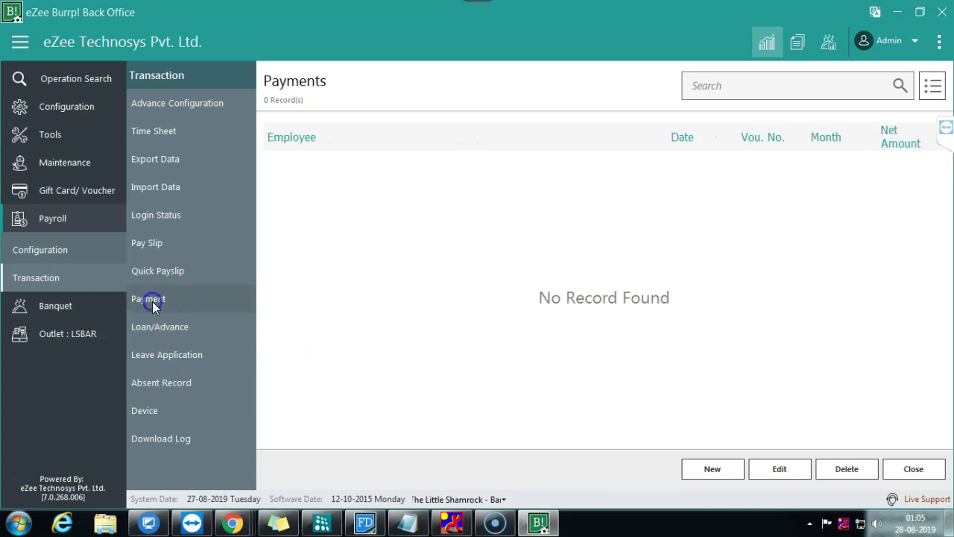
left_click(716, 468)
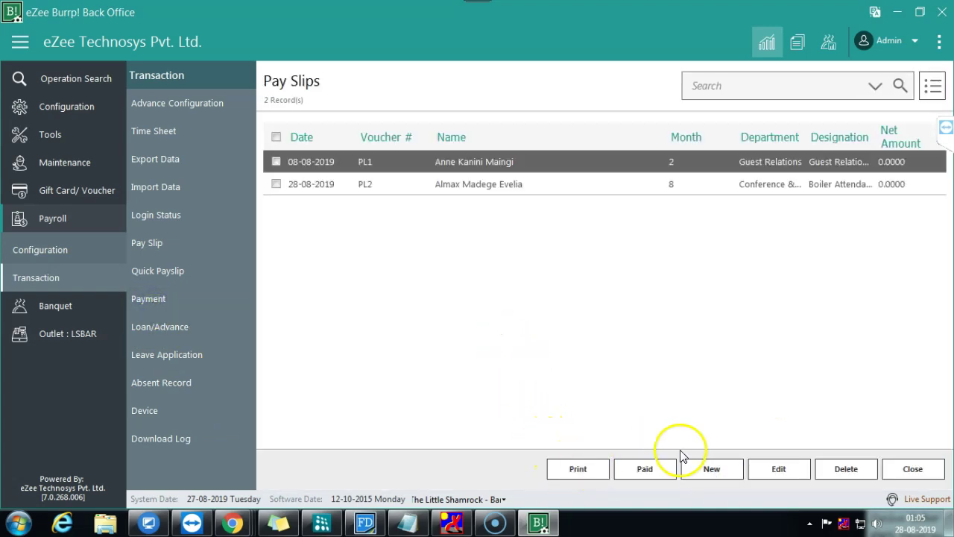
left_click(717, 474)
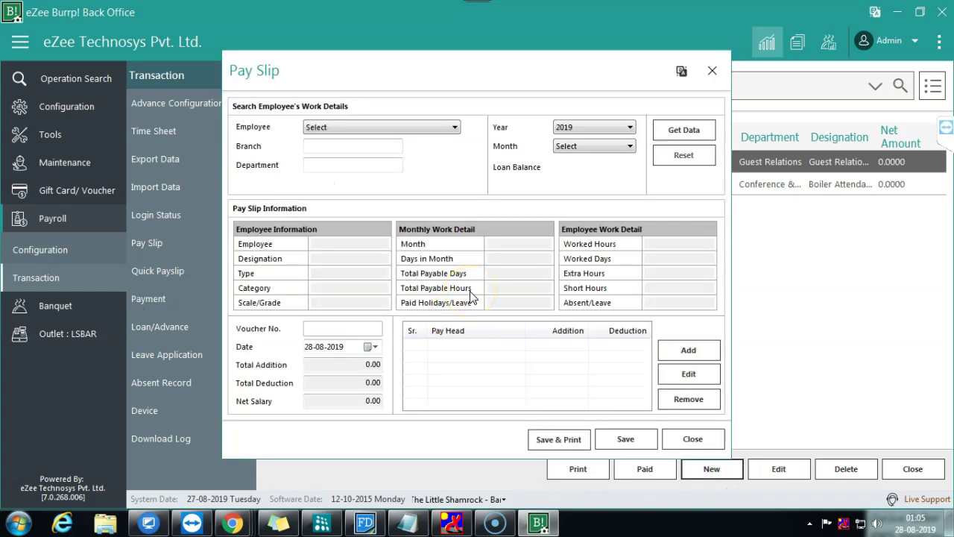
left_click(692, 441)
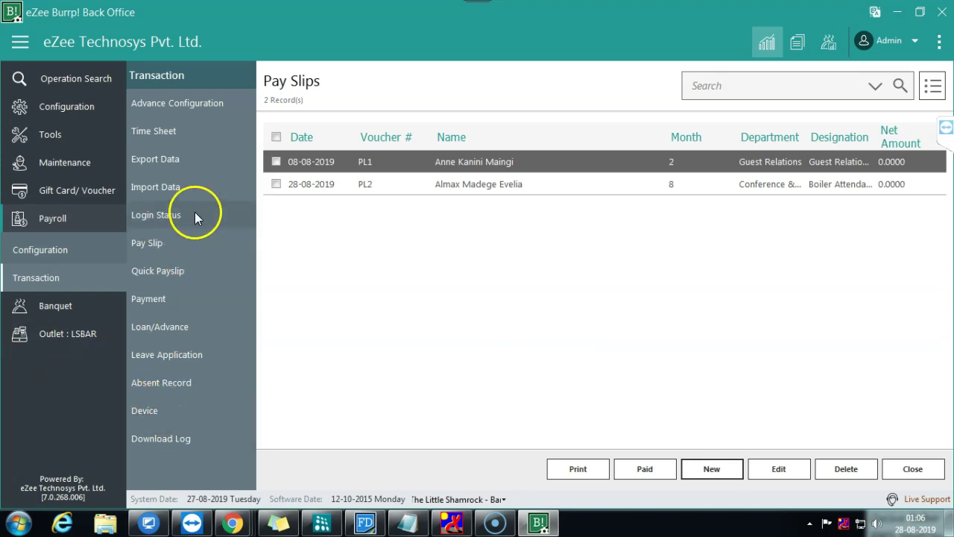
left_click(185, 413)
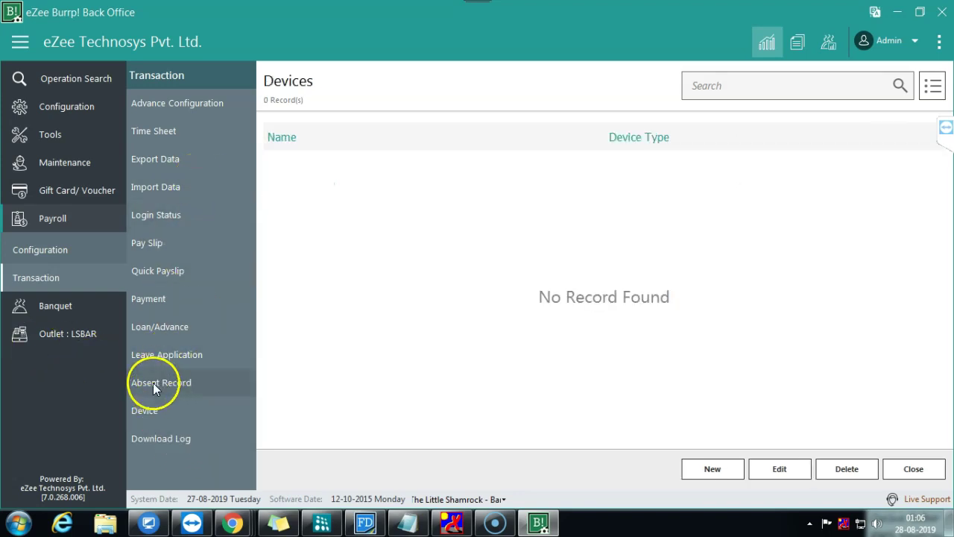
left_click(64, 249)
left_click(157, 414)
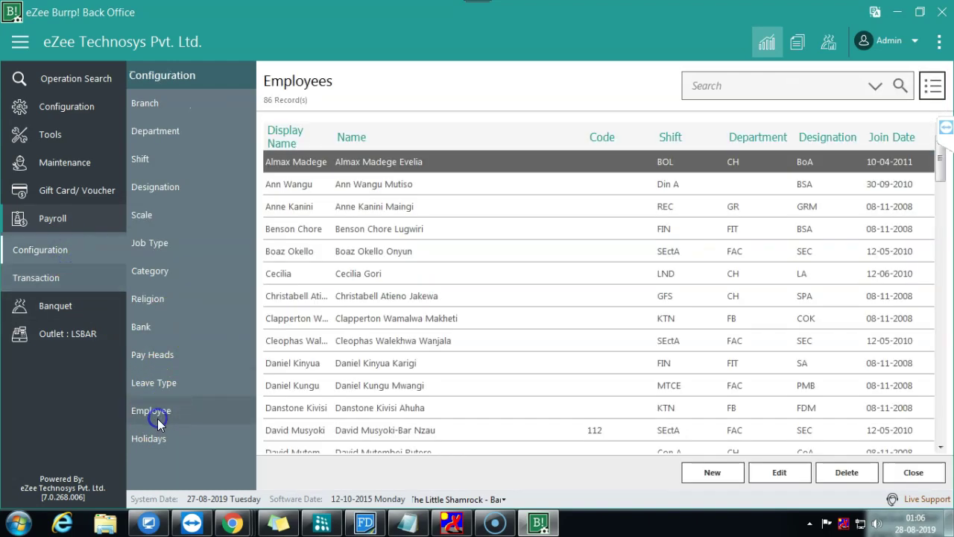
left_click(368, 254)
double_click(366, 252)
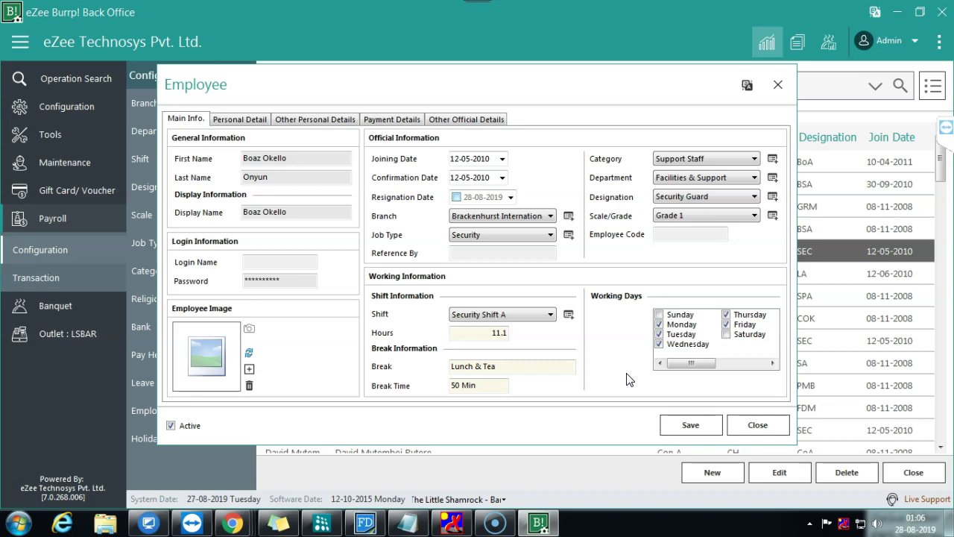
left_click(756, 423)
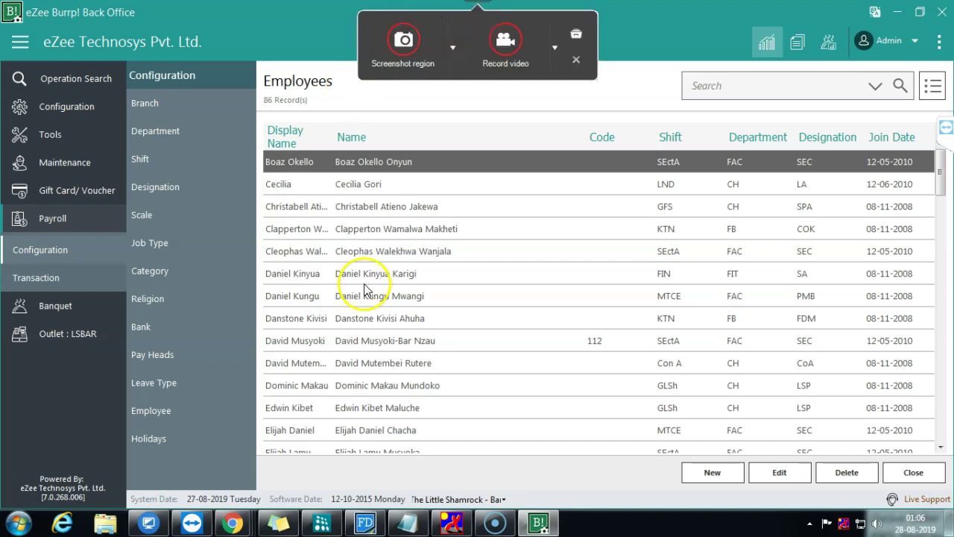
left_click(160, 410)
double_click(361, 155)
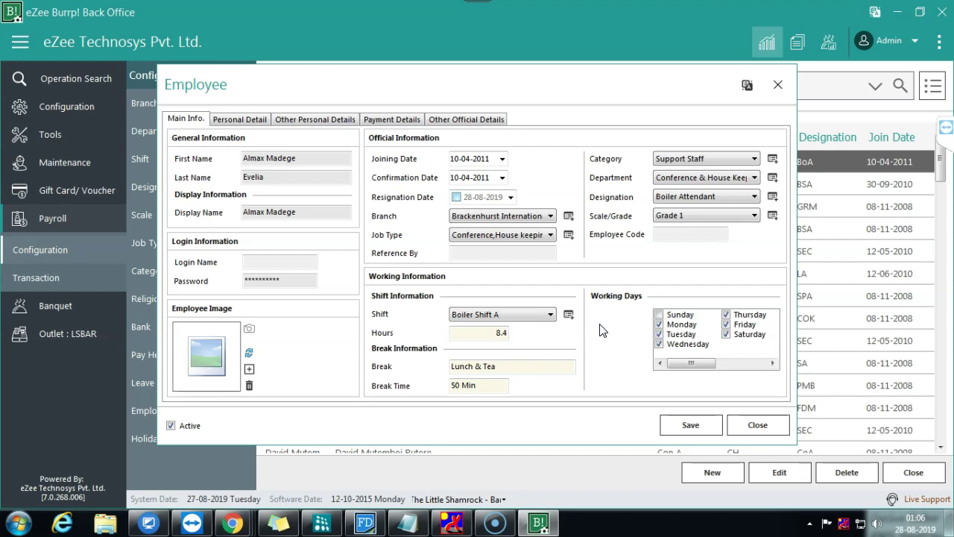
left_click(738, 428)
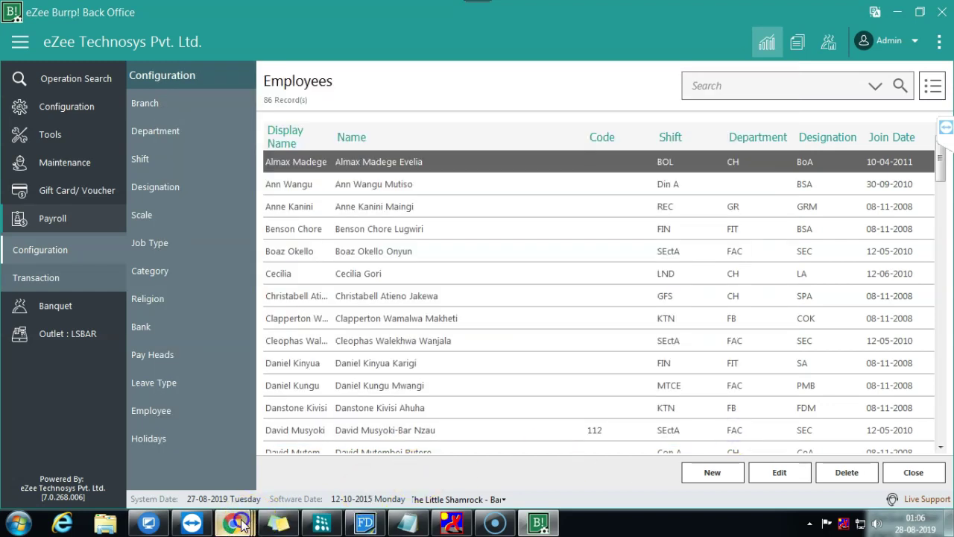
mouse_move(233, 523)
left_click(142, 466)
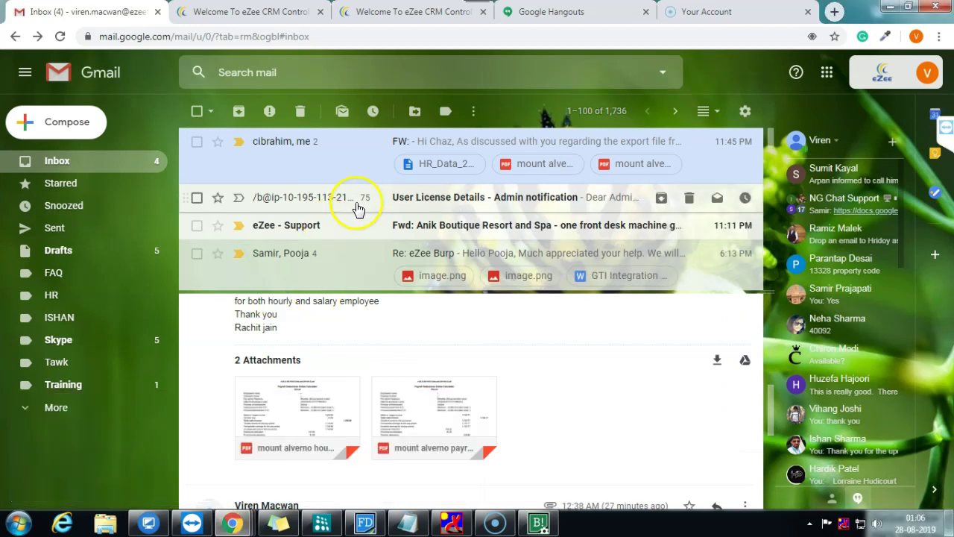
scroll(373, 231, "down", 1)
scroll(382, 262, "down", 10)
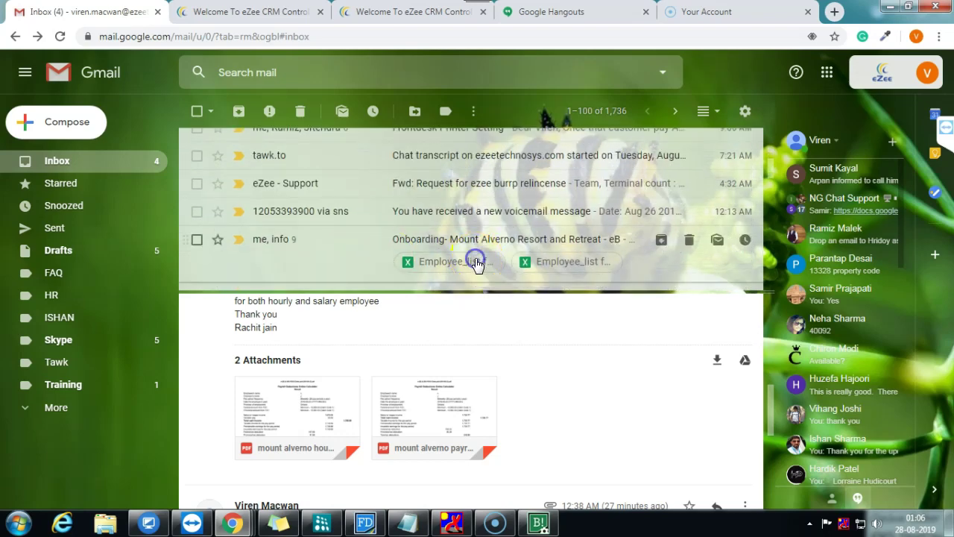
left_click(477, 263)
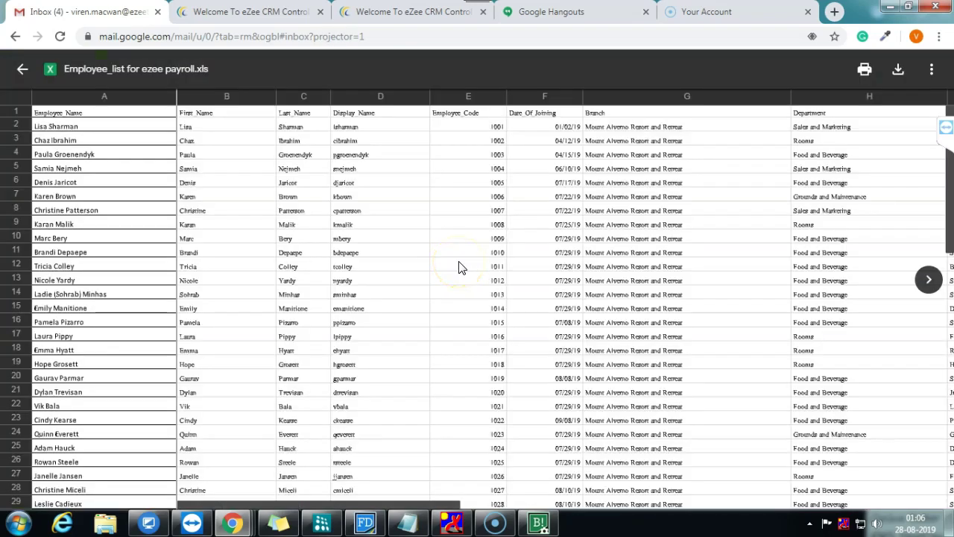
key("alt+Tab")
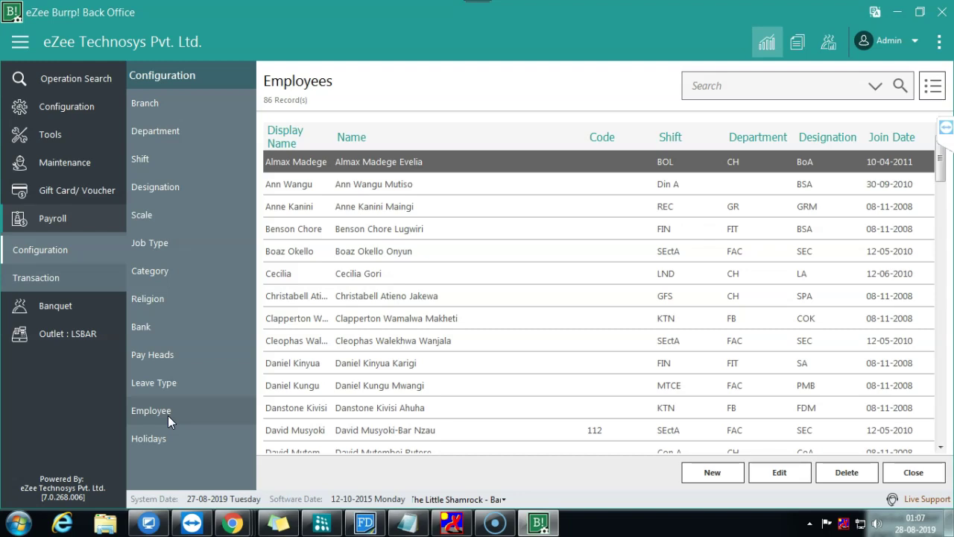
left_click(498, 161)
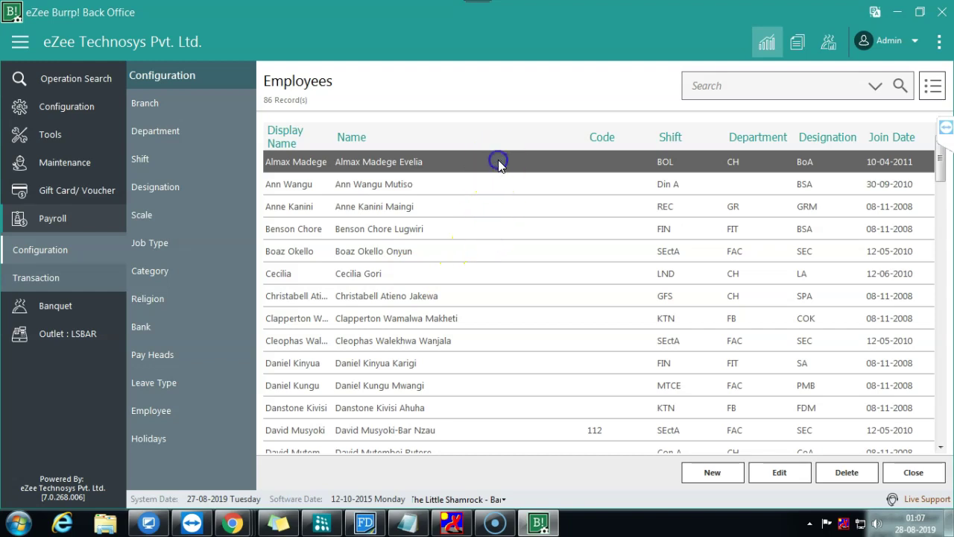
left_click(784, 430)
left_click(397, 298)
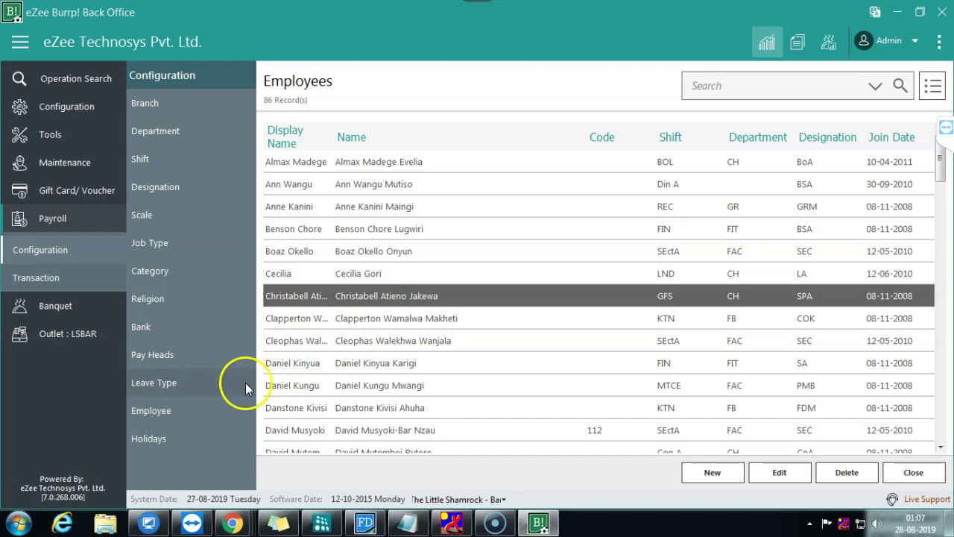
left_click(176, 410)
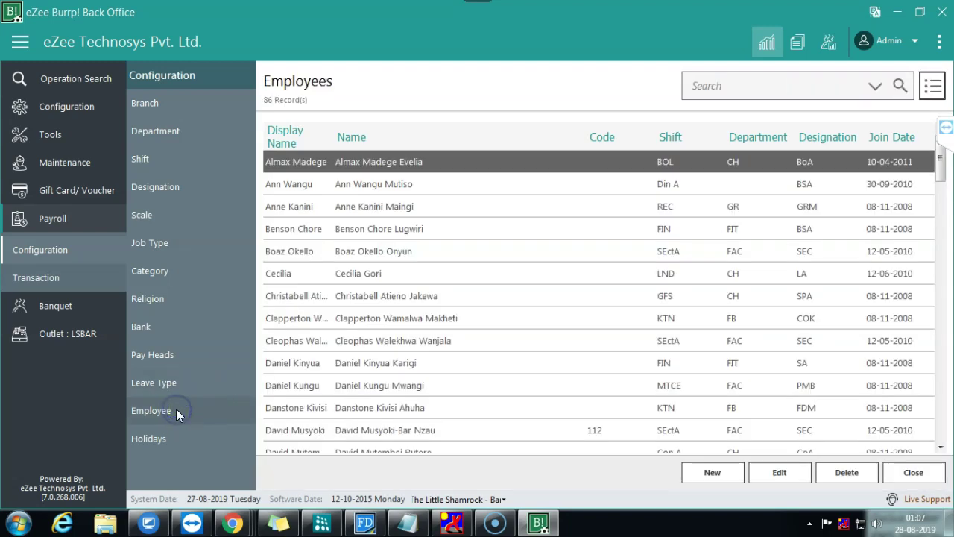
double_click(421, 166)
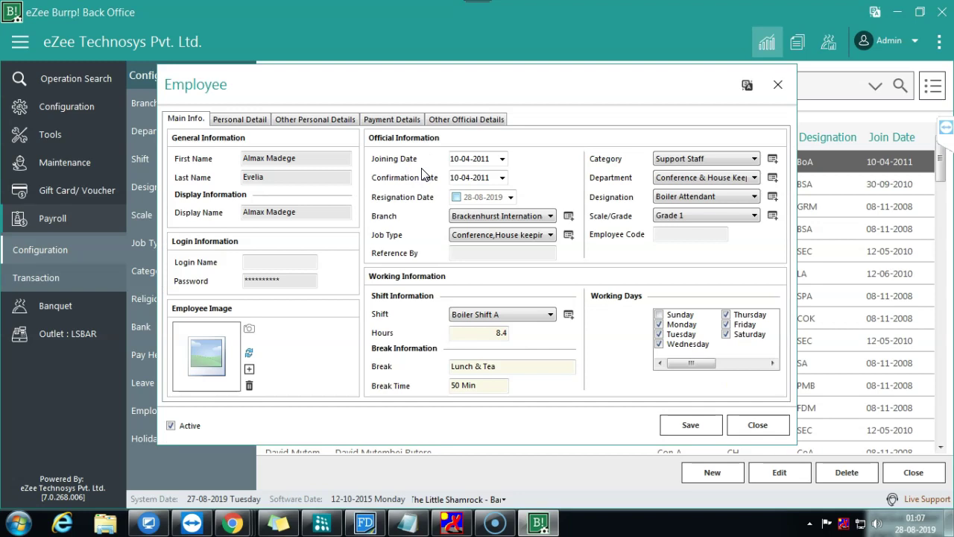
left_click(757, 425)
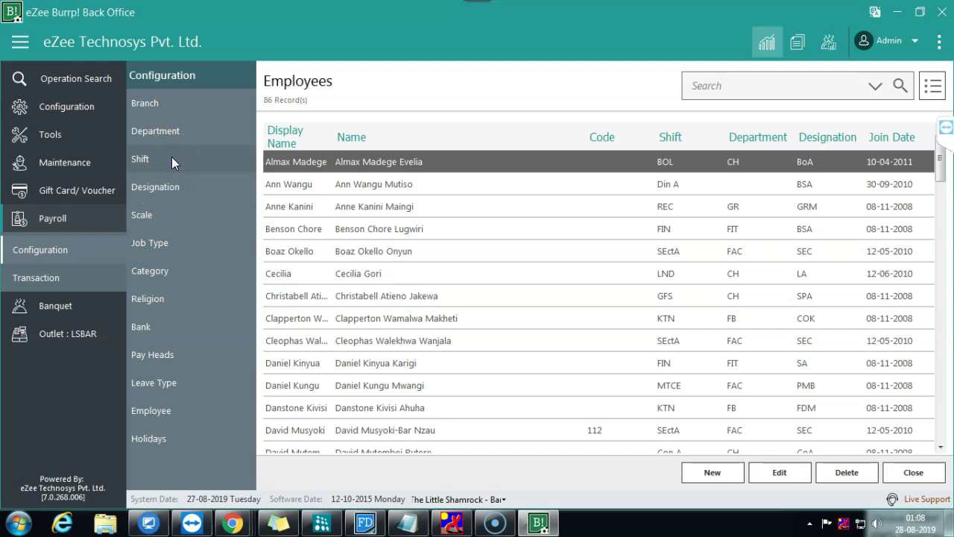
left_click(616, 376)
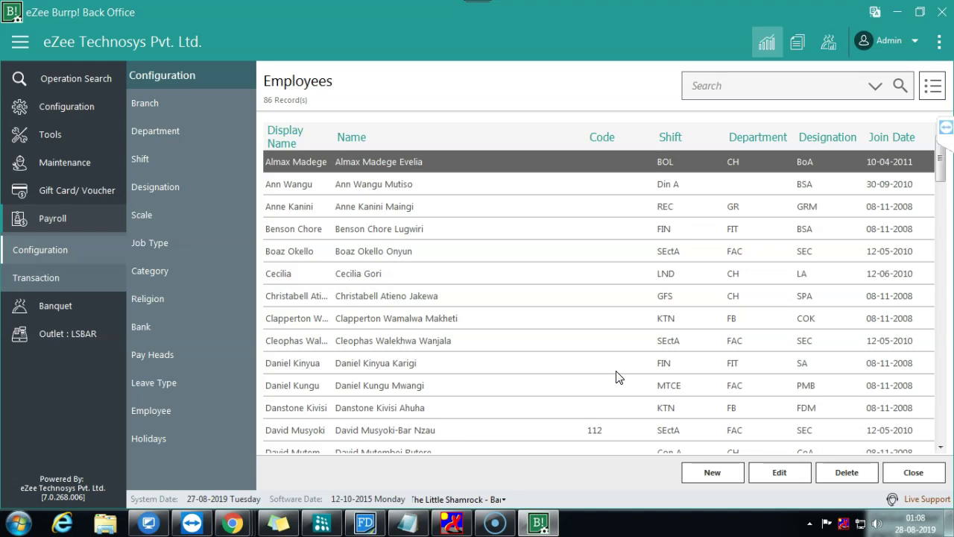
left_click(153, 416)
left_click(243, 364)
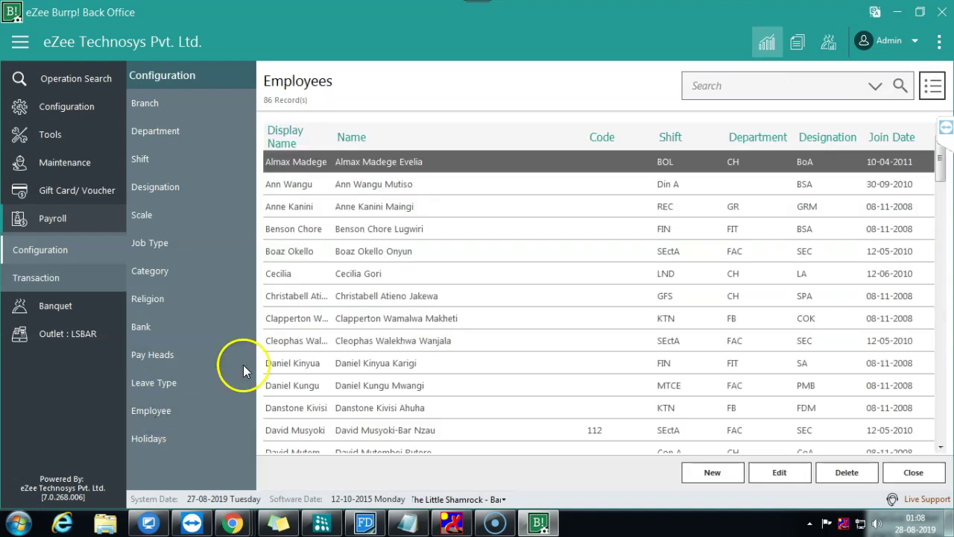
double_click(422, 283)
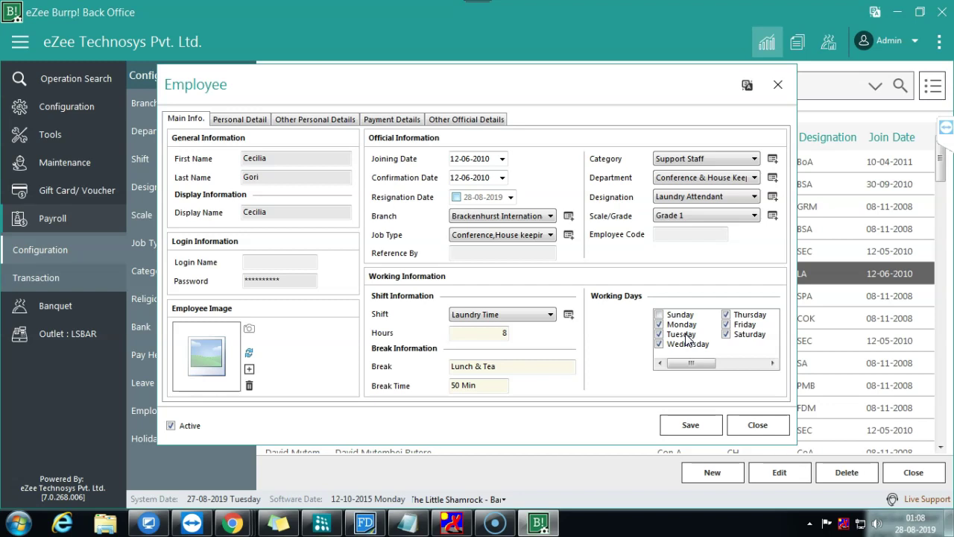
left_click(616, 321)
left_click(751, 428)
Step: Open the attendance Time Sheet from Transaction > Login Status
left_click(74, 276)
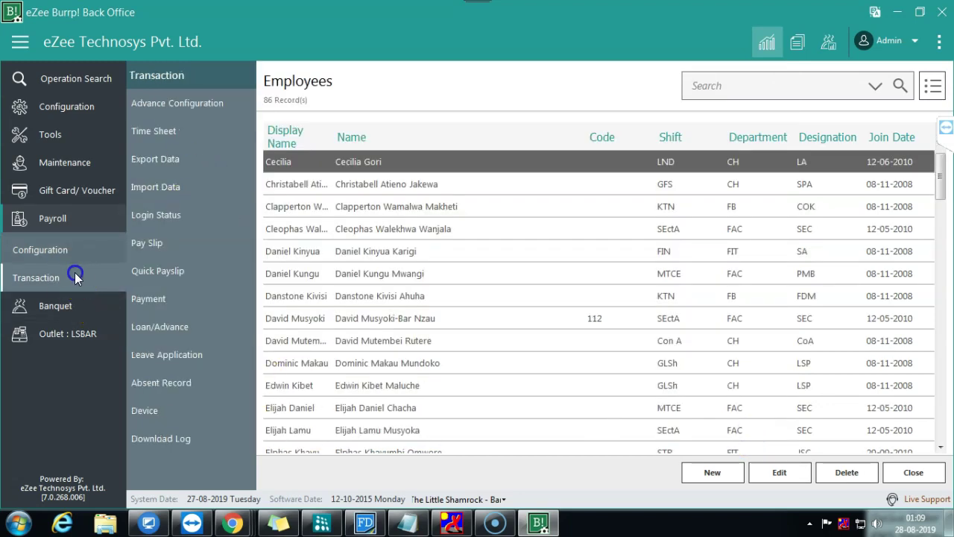
left_click(154, 215)
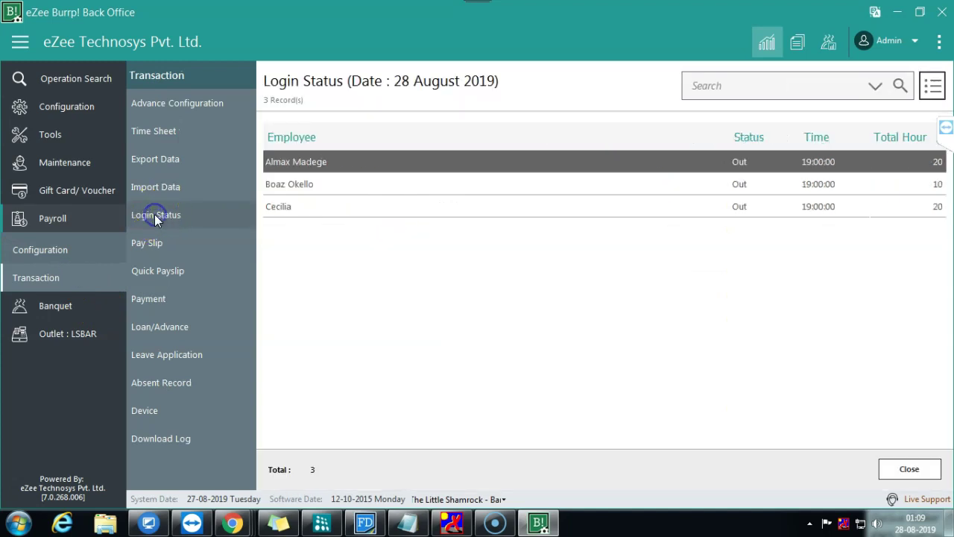
left_click(192, 130)
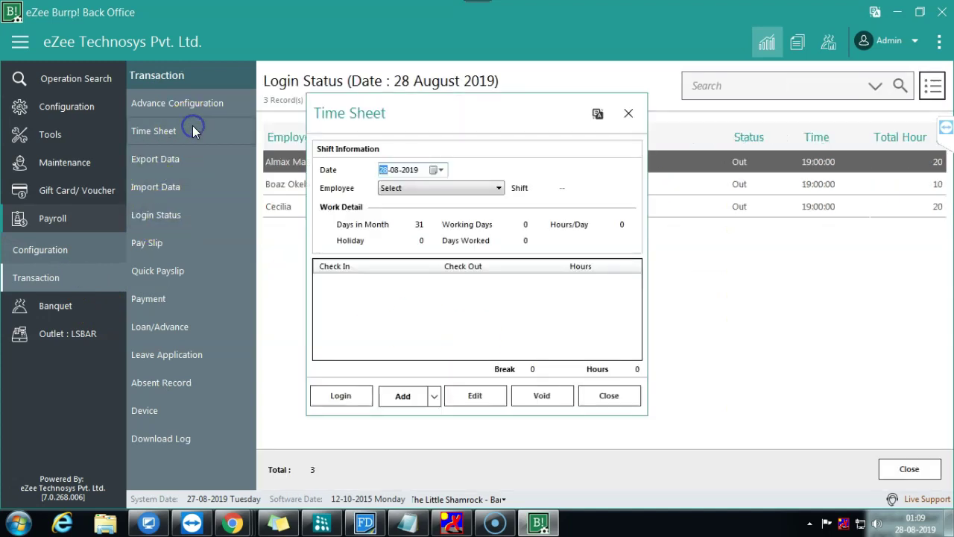
left_click(409, 396)
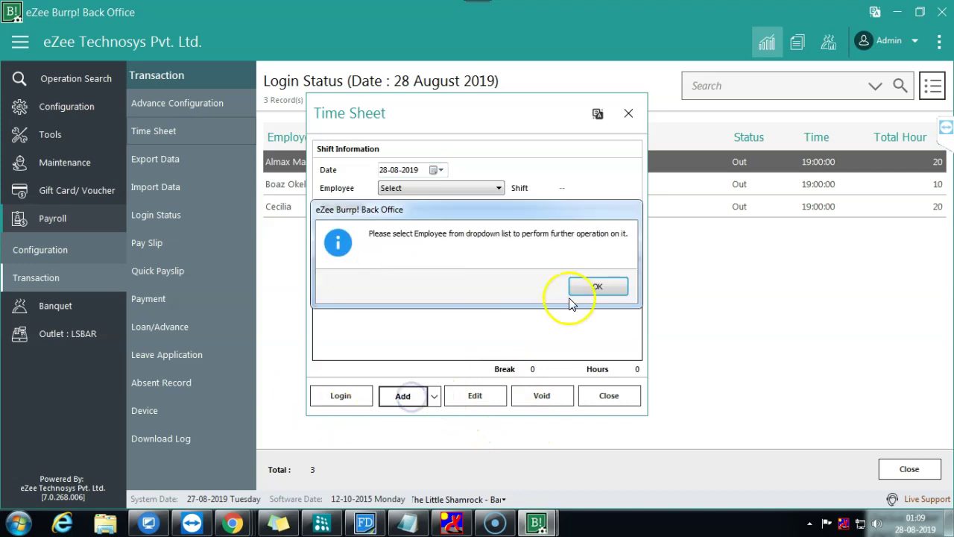
left_click(598, 286)
left_click(499, 188)
left_click(426, 243)
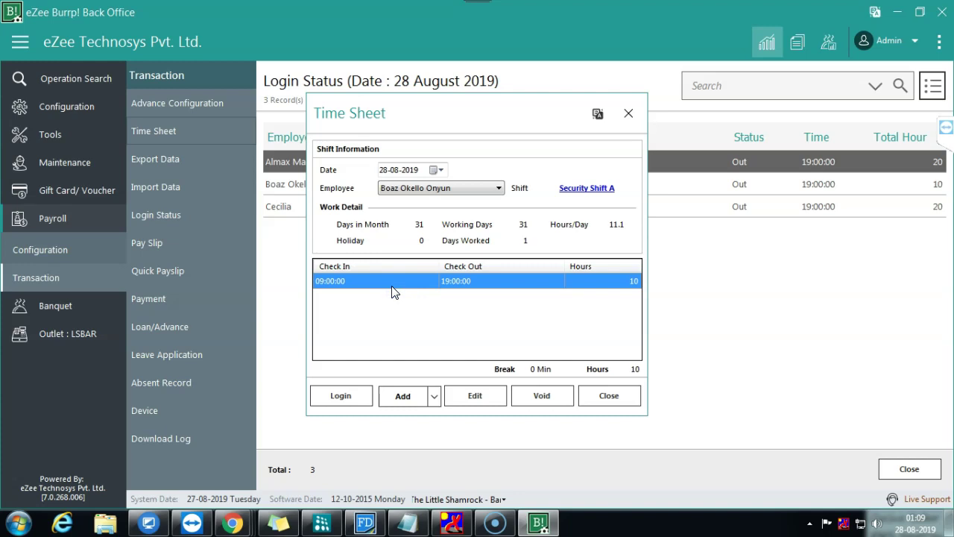
left_click(397, 402)
Step: Set the entry's check-in to 14:00:00 on 31 August 2019
left_click(449, 218)
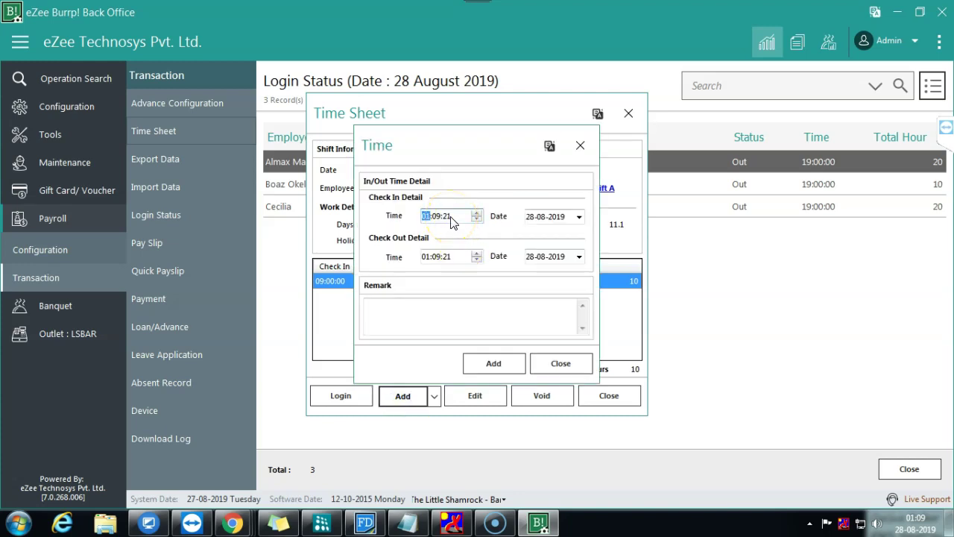
type("14")
key("Up")
key("Right")
type("0000")
key("Left")
key("Left")
key("Tab")
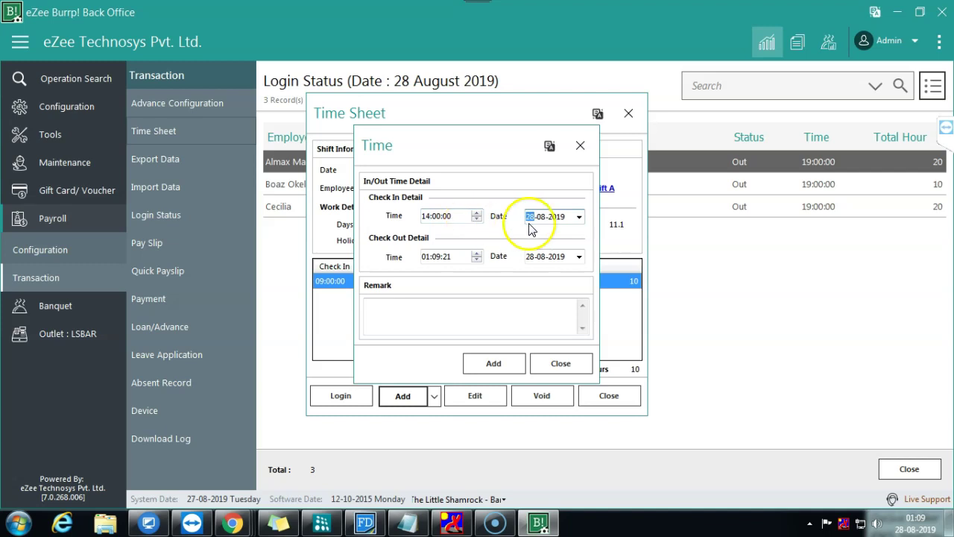
left_click(579, 216)
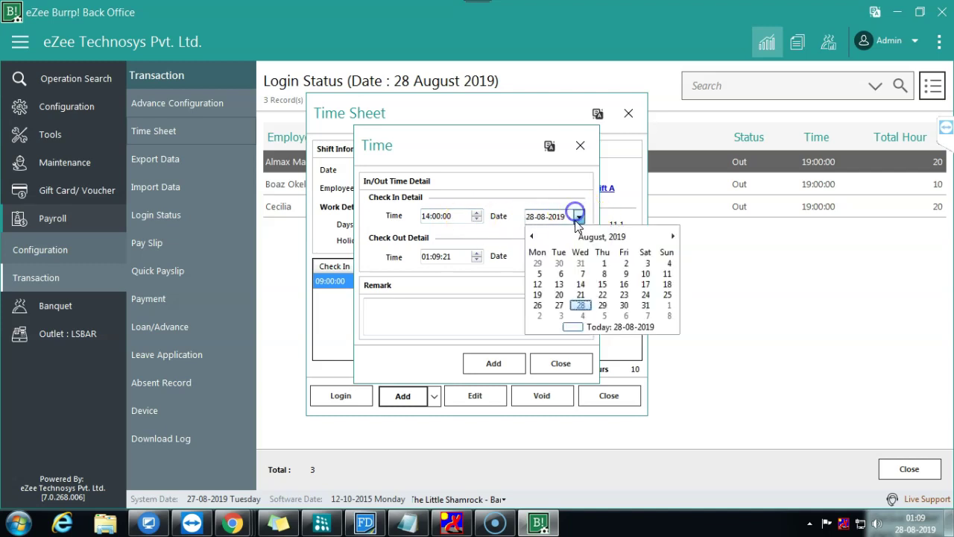
left_click(646, 305)
Step: Set the check-out to 22:00:00 on 31 August 2019
left_click(429, 259)
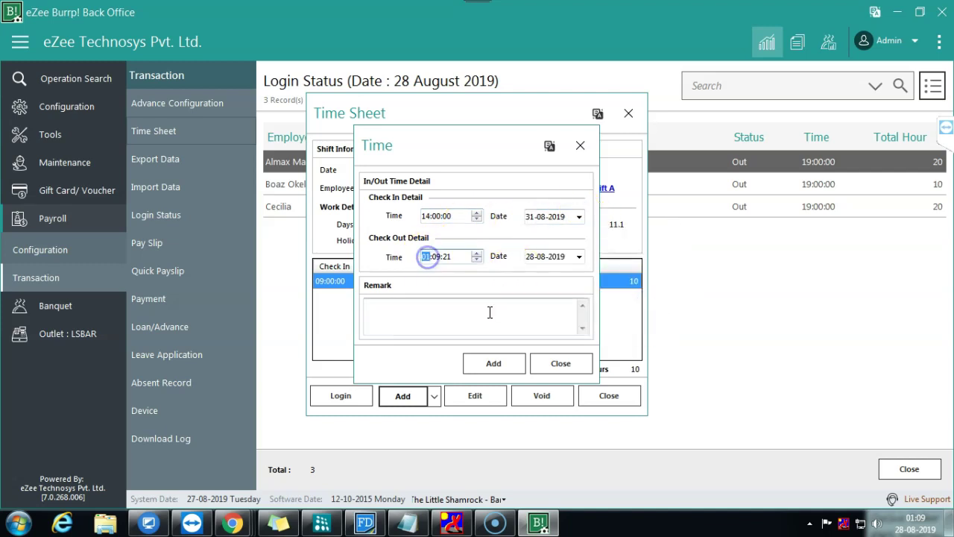
key("Right")
type("00")
key("Right")
type("00")
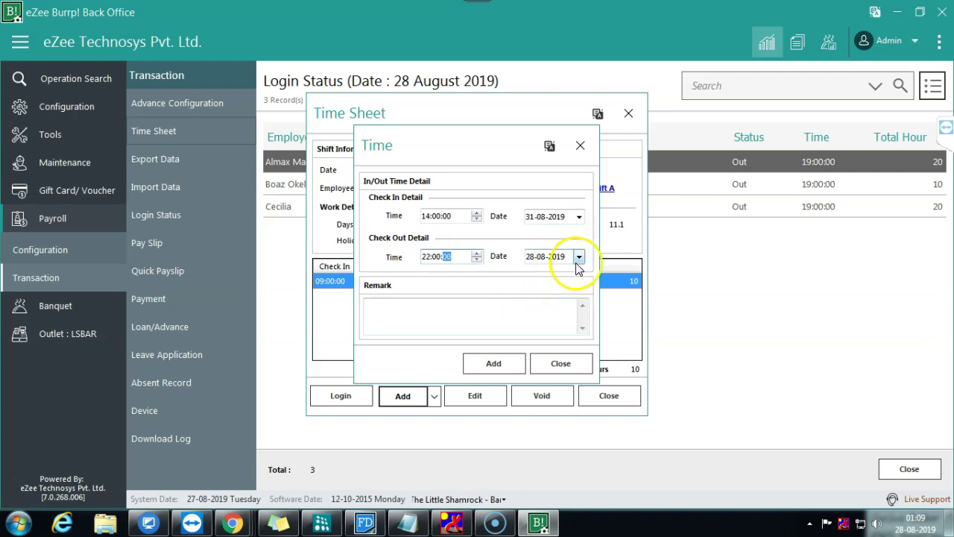
left_click(578, 256)
left_click(632, 352)
Step: Add the remark 'Manually', save the entry, and close the time sheet
left_click(460, 326)
type("Manually")
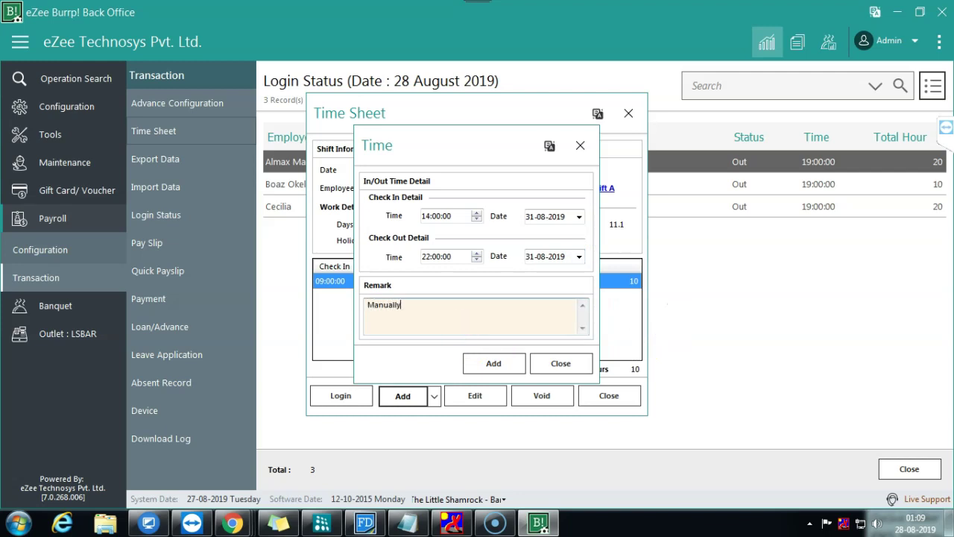
left_click(513, 366)
left_click(521, 321)
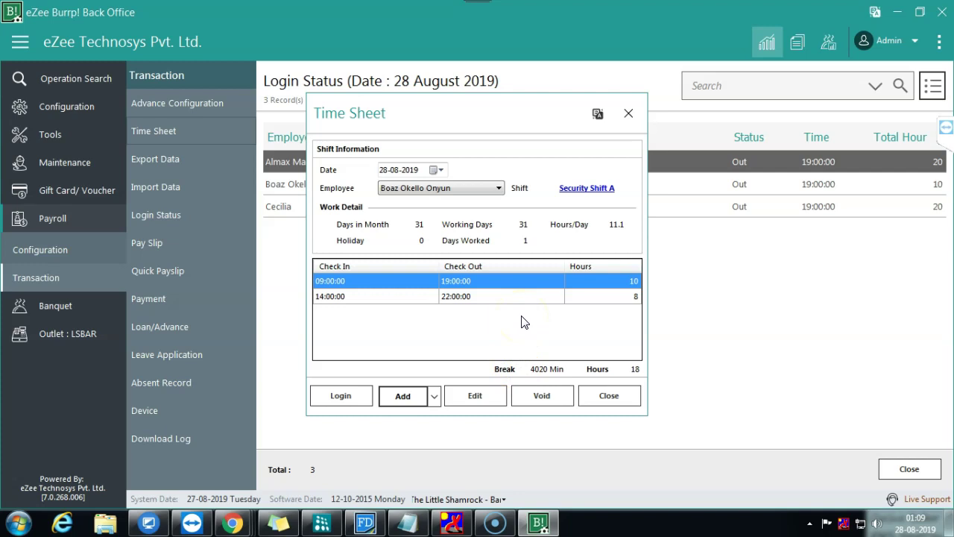
left_click(604, 396)
left_click(377, 294)
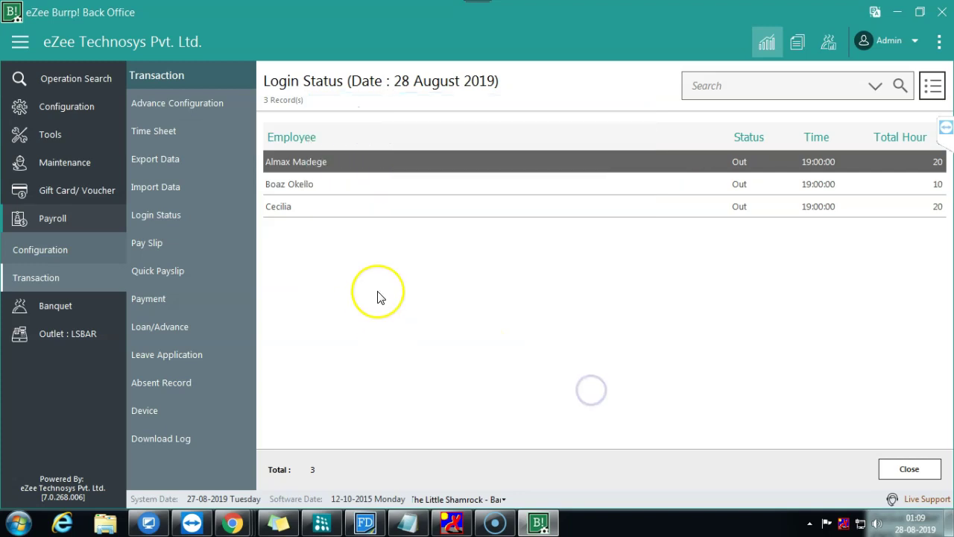
left_click(622, 217)
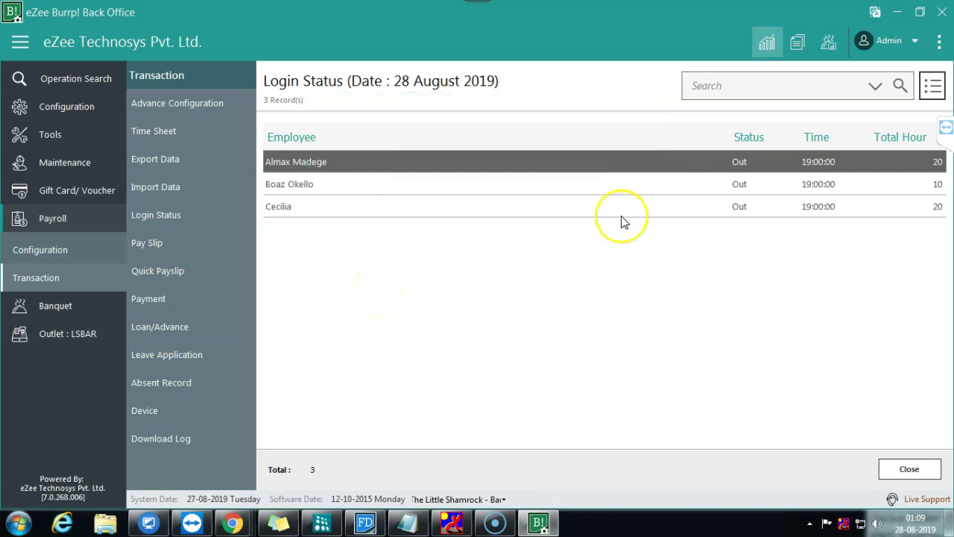
left_click(637, 200)
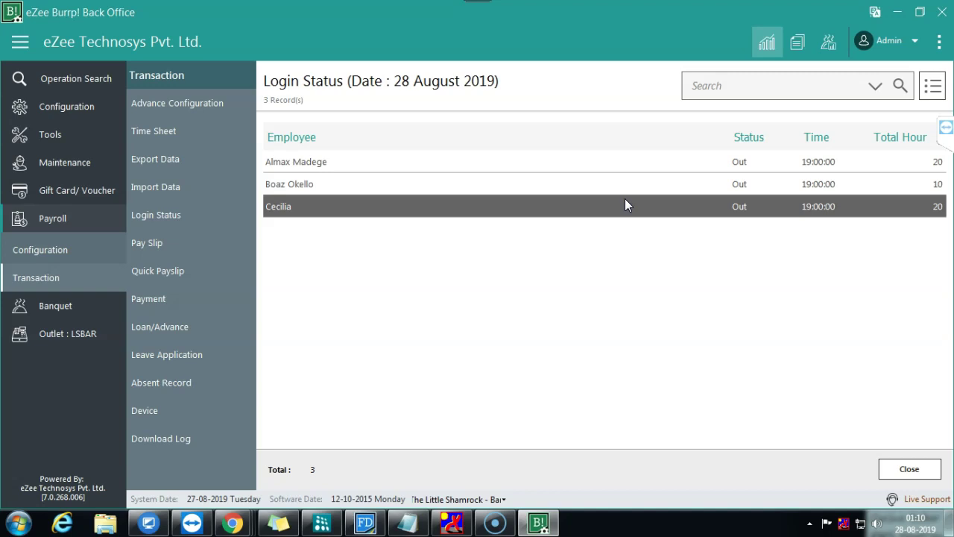
left_click(628, 191)
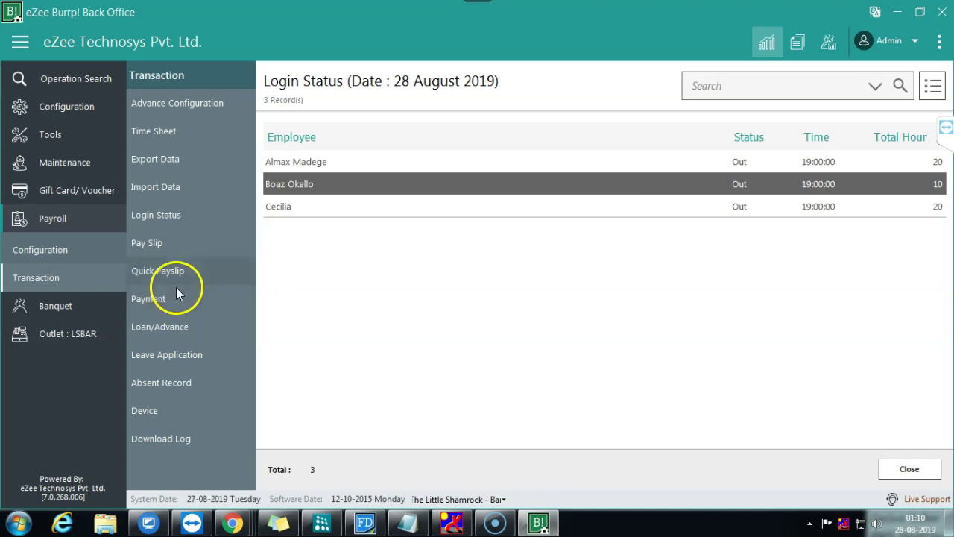
left_click(182, 244)
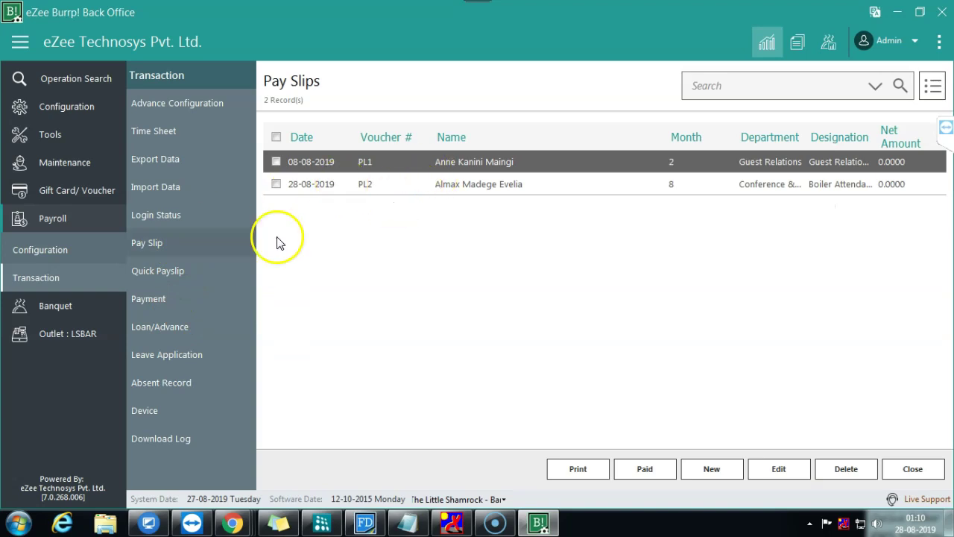
Step: Change the Basic salary pay head's calculation period to Hourly, save it, and close Pay Heads
left_click(38, 251)
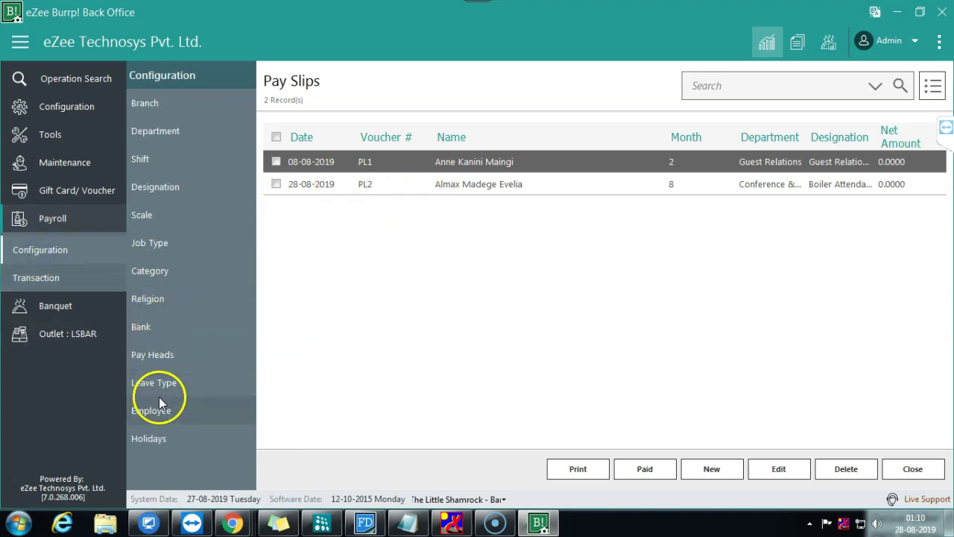
left_click(168, 353)
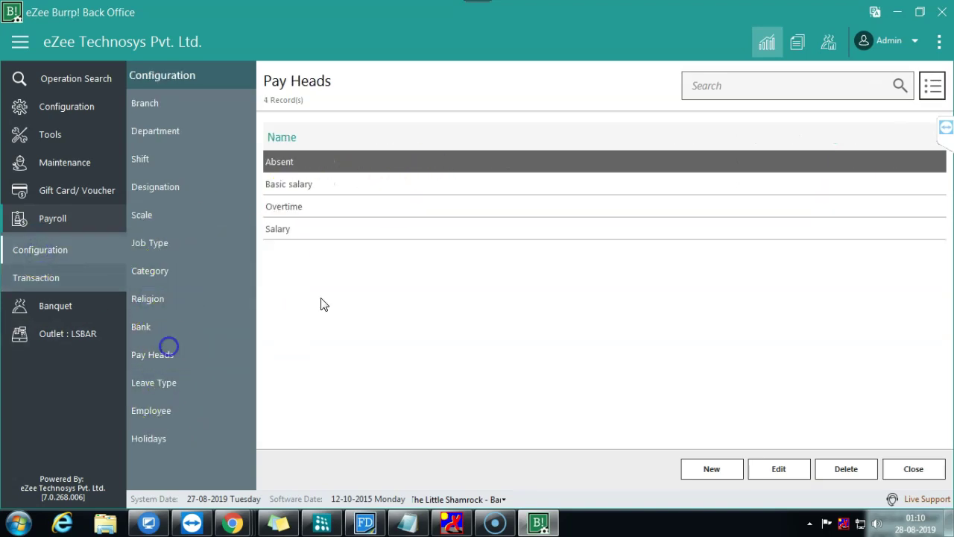
double_click(297, 208)
left_click(696, 382)
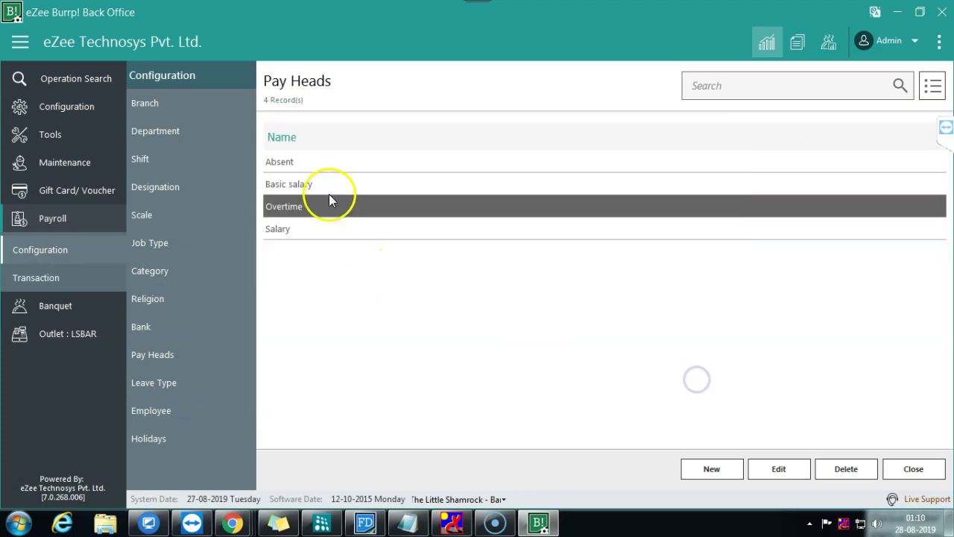
double_click(331, 188)
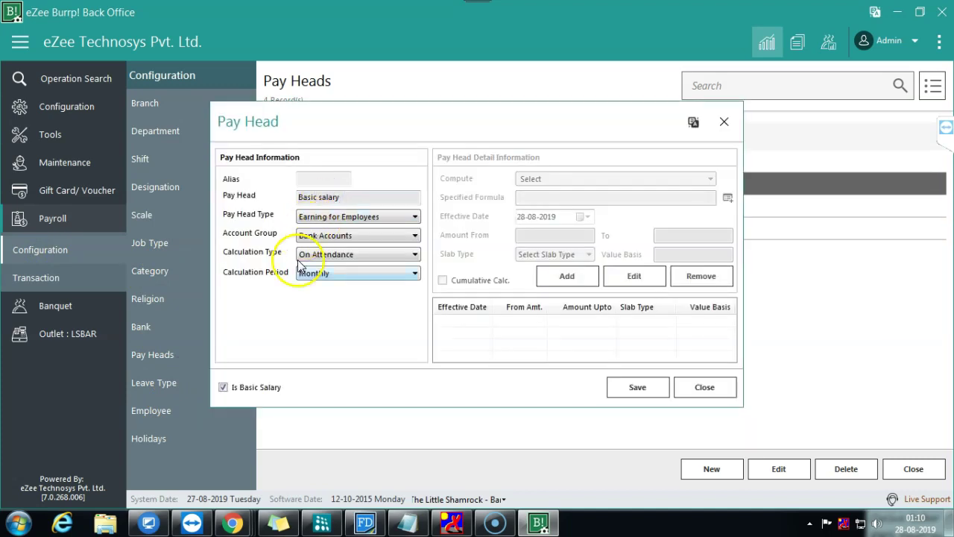
left_click(345, 273)
left_click(330, 322)
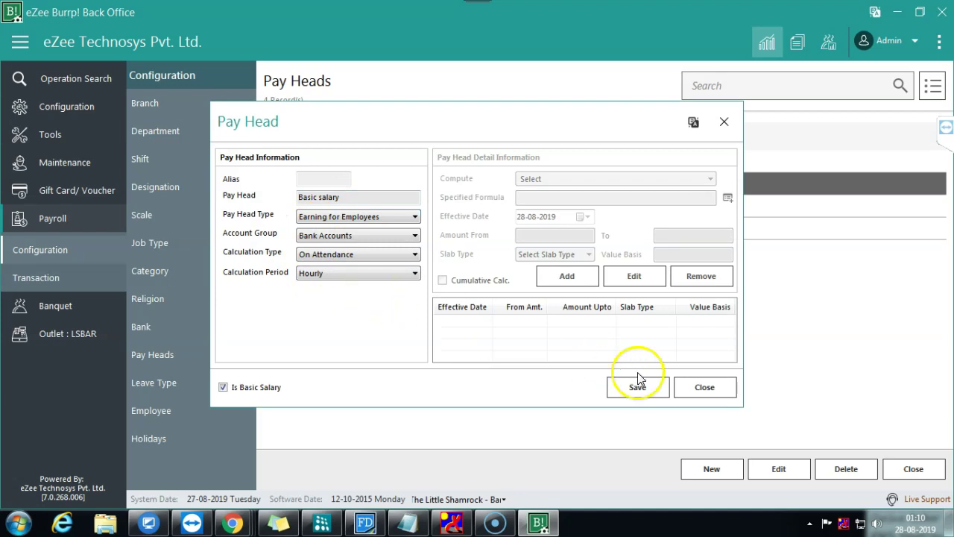
left_click(709, 387)
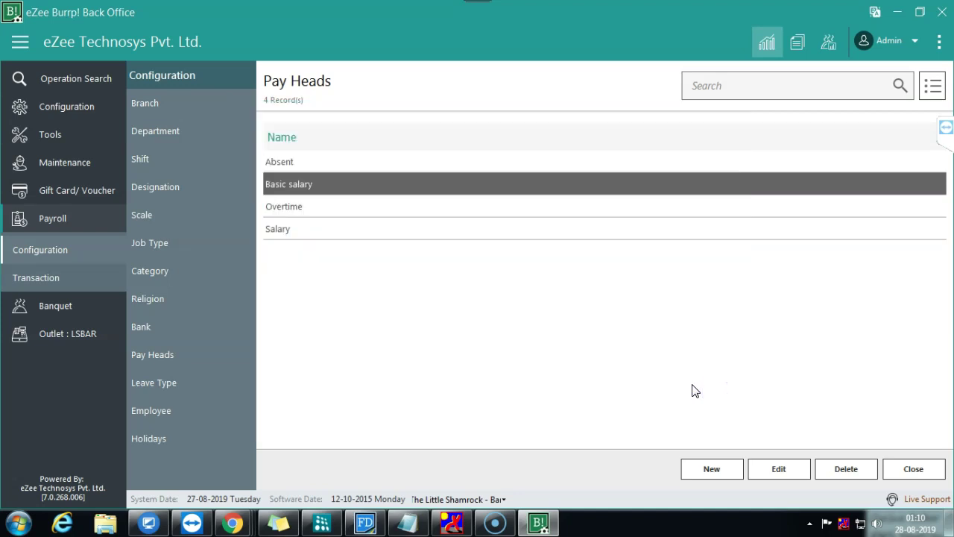
left_click(914, 468)
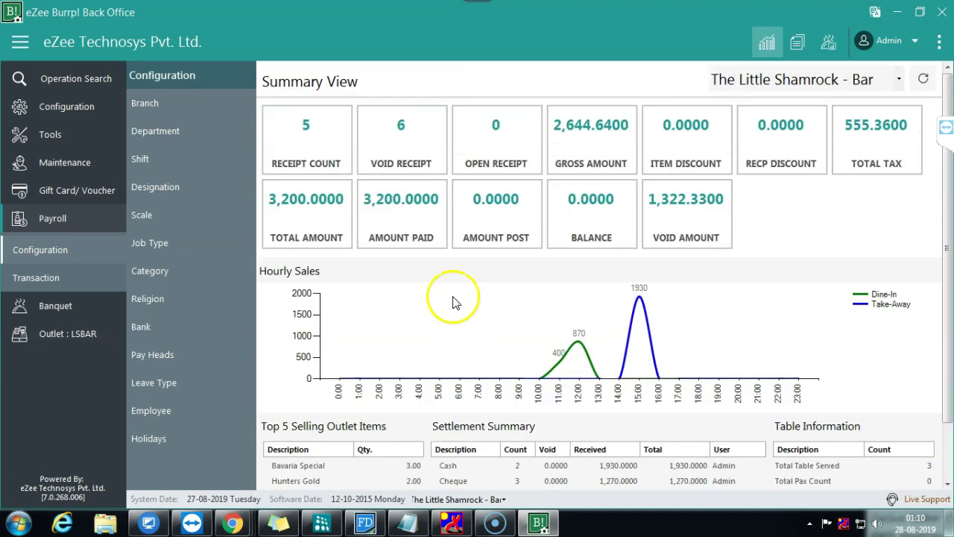
Step: Expand the Payroll Transaction submenu next to the Summary View dashboard
left_click(26, 278)
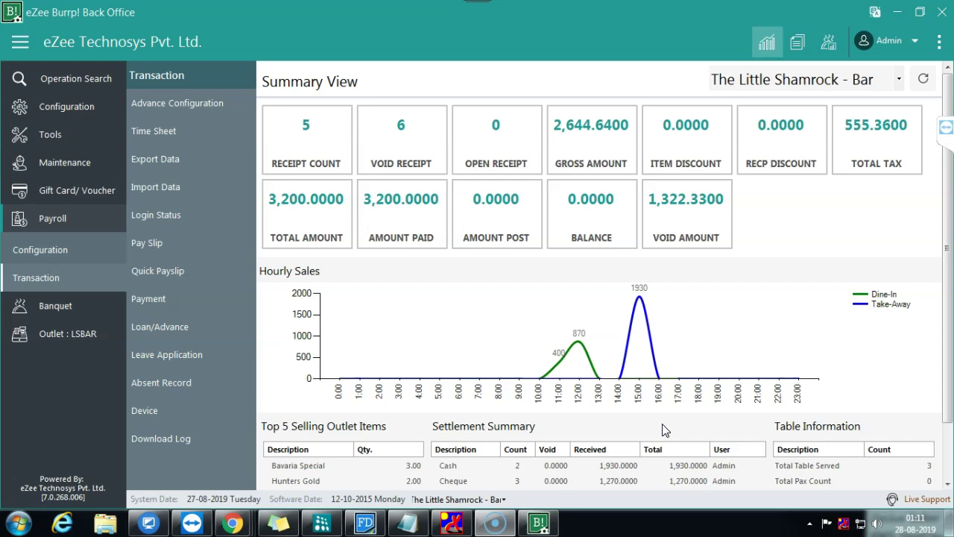
Step: Minimize the eZee Burrp! Back Office window to reveal the Windows desktop
left_click(658, 406)
left_click(676, 395)
left_click(558, 399)
left_click(540, 348)
left_click(900, 15)
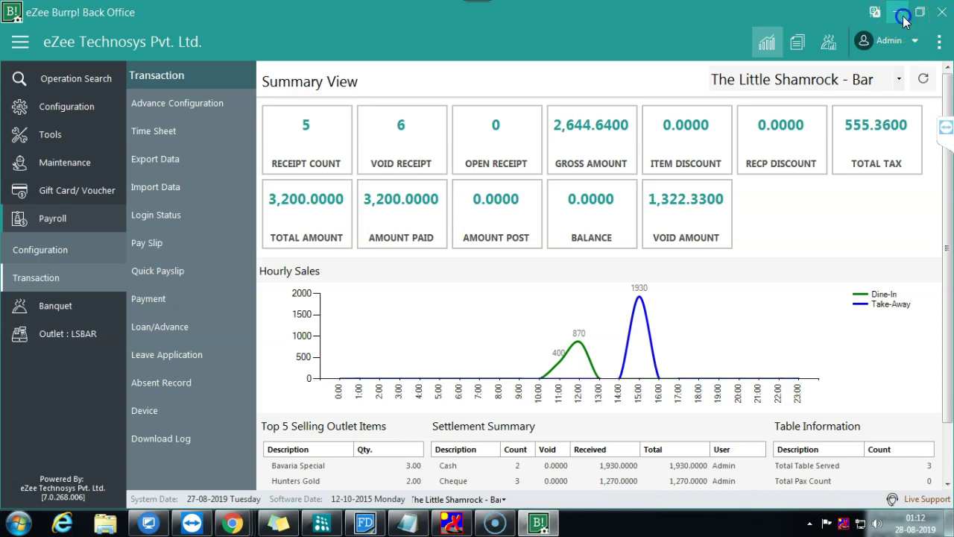
Step: In a new Chrome tab, search 'canada time vs india time' and open the 24timezones comparison page
mouse_move(231, 522)
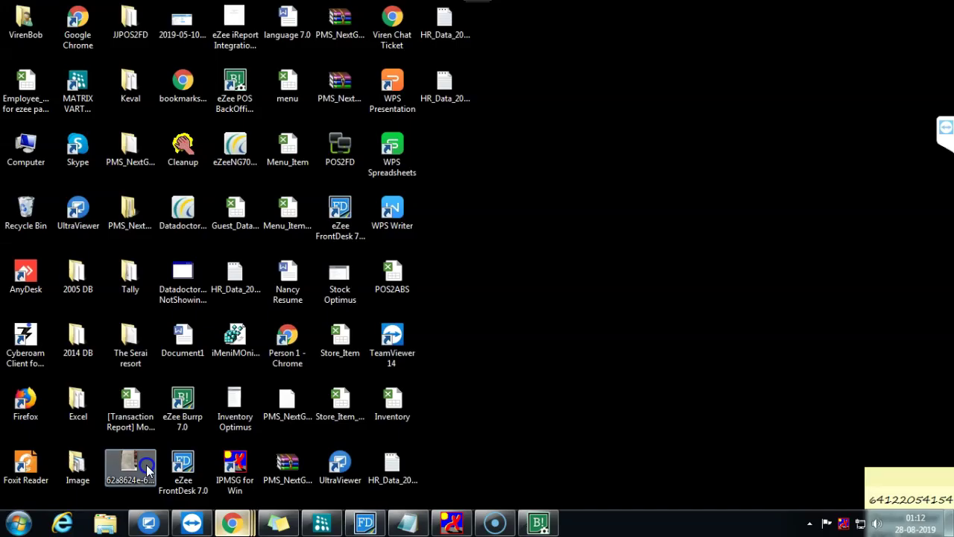
left_click(162, 471)
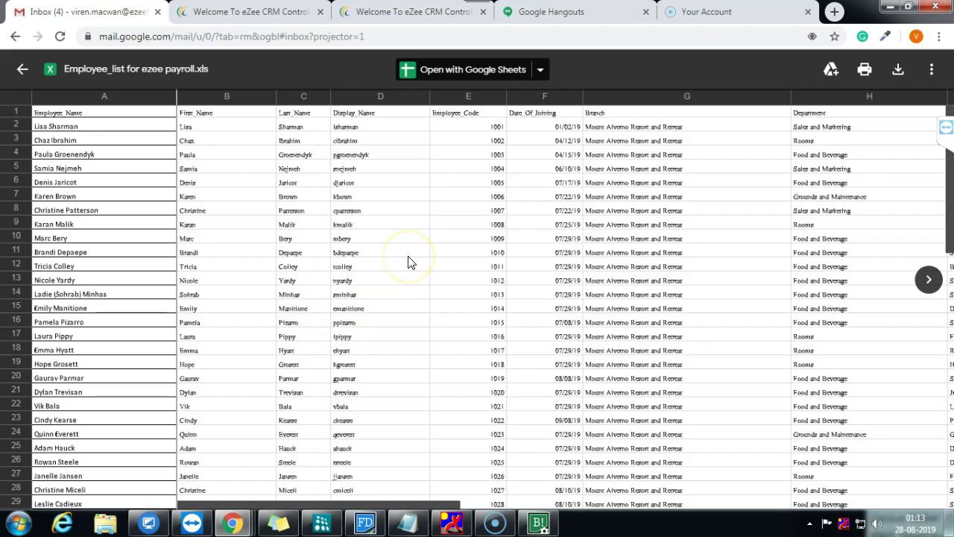
left_click(834, 12)
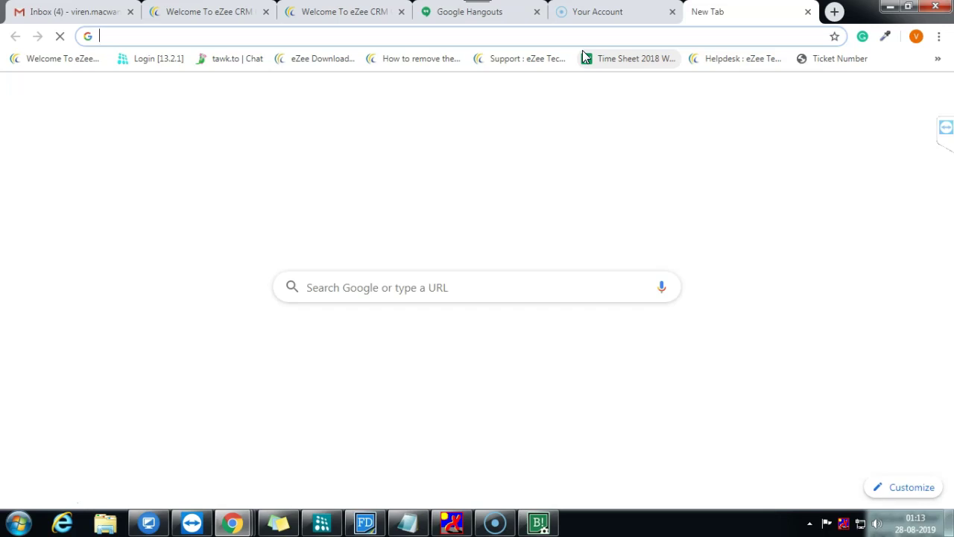
type("canada time vs india time")
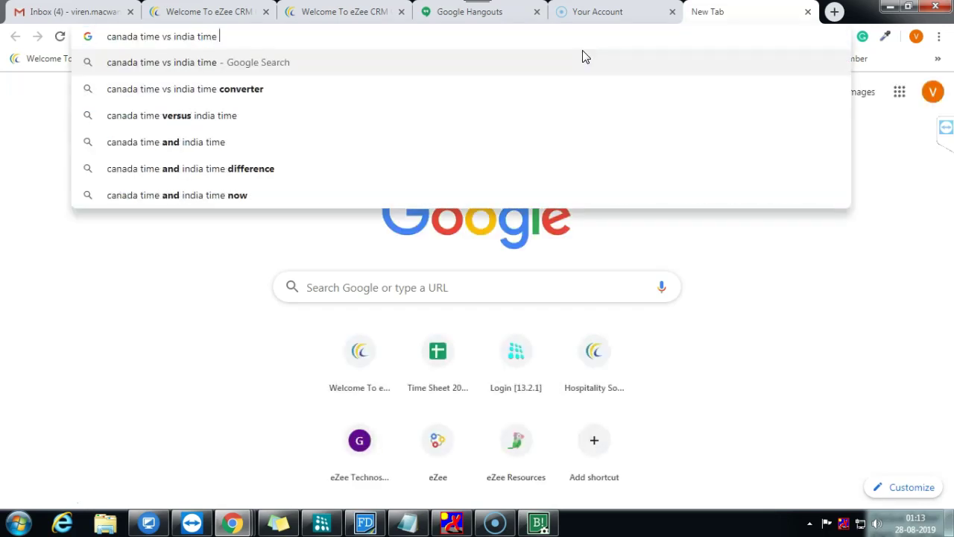
key("Return")
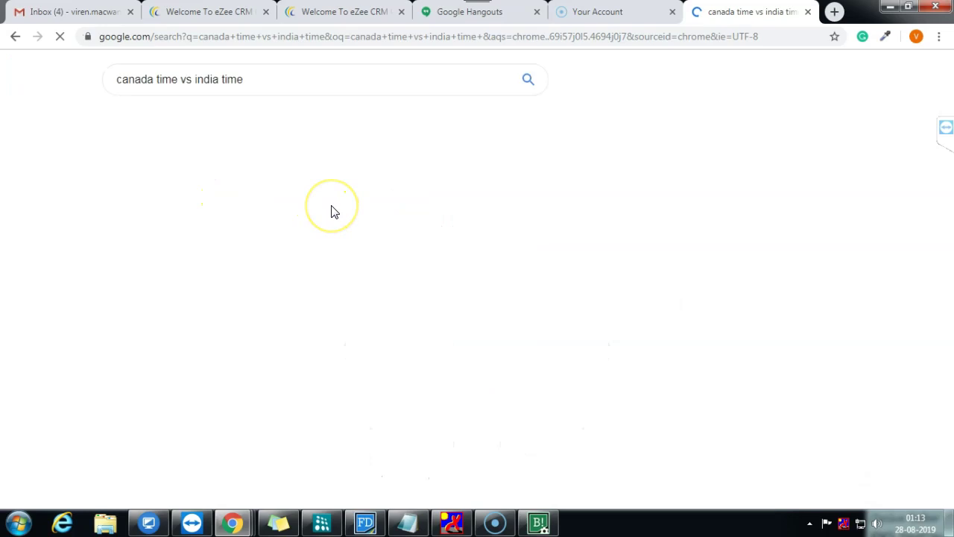
scroll(233, 370, "down", 1)
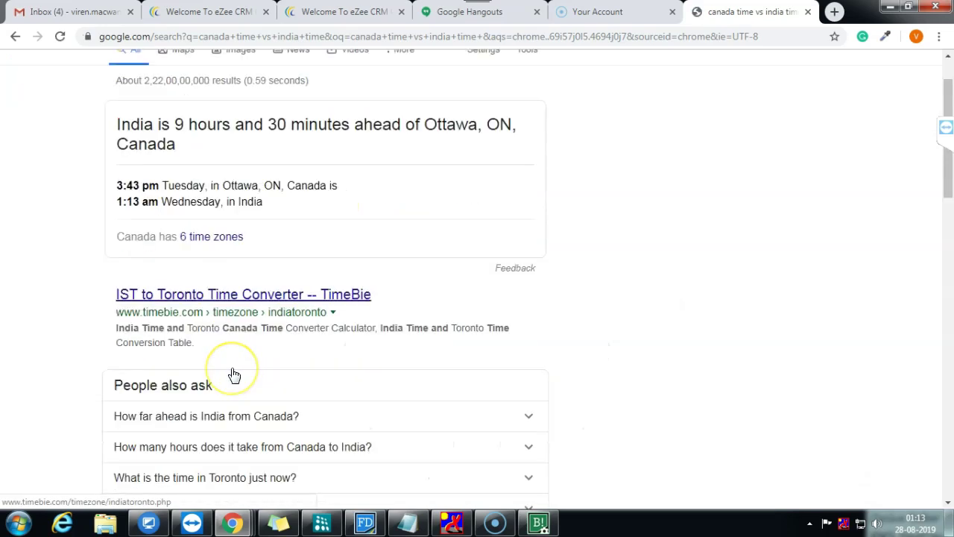
scroll(232, 374, "down", 4)
left_click(376, 295)
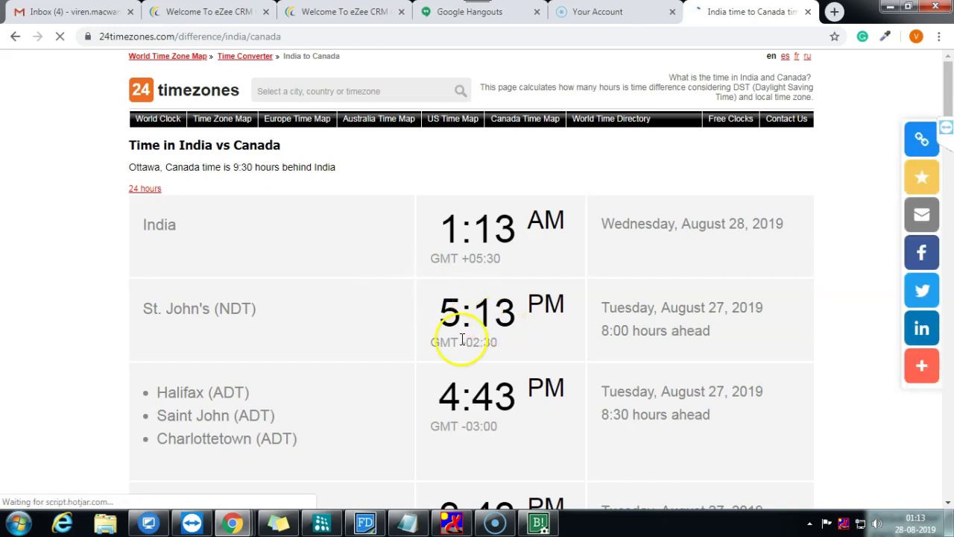
Step: Highlight India's current time 1:13 against St. John's 5:13 and the 3:43 Canadian time
double_click(507, 232)
left_click_drag(426, 315, 539, 311)
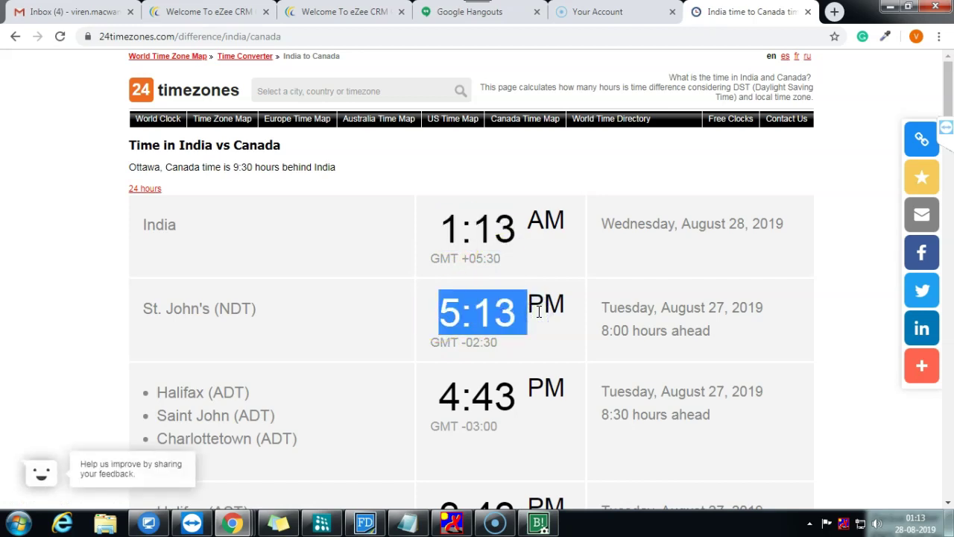
scroll(539, 312, "down", 2)
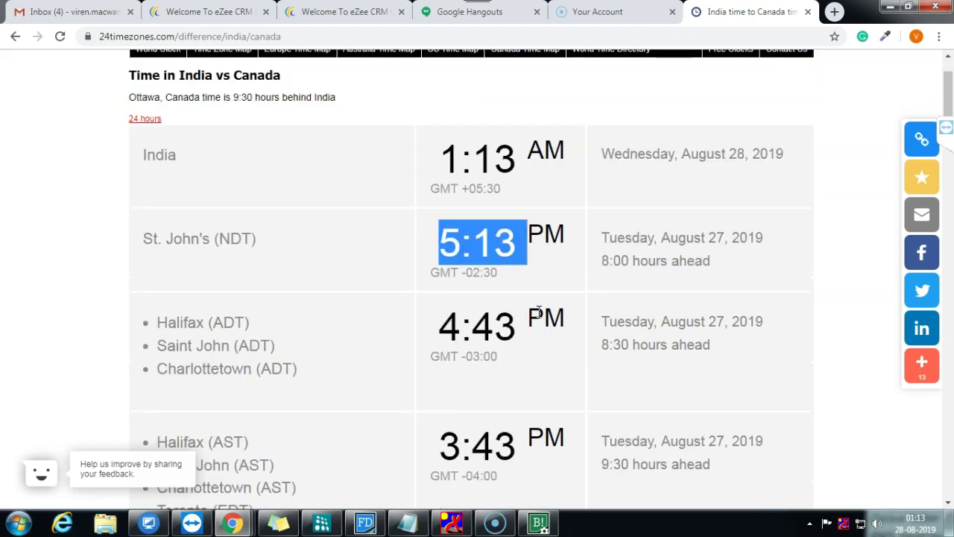
scroll(539, 312, "up", 1)
left_click(442, 247)
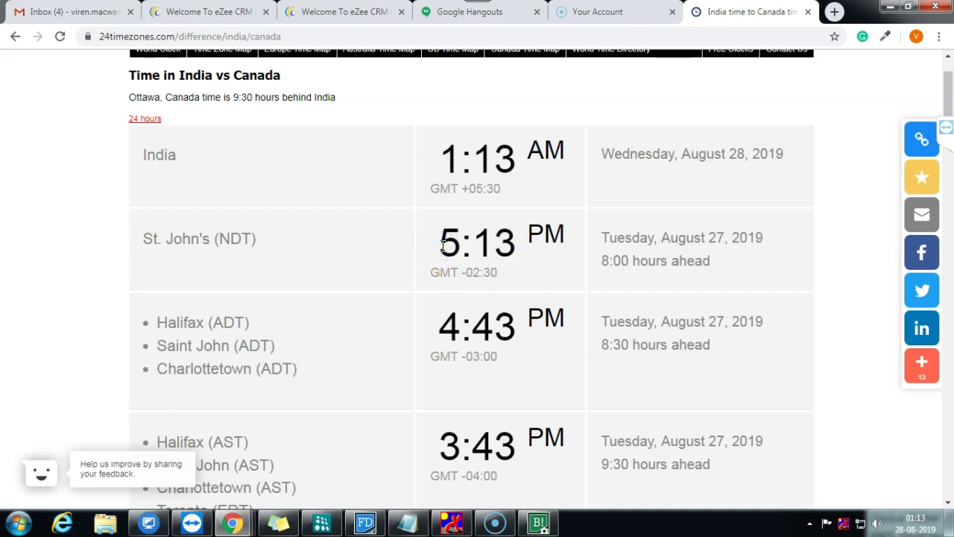
double_click(443, 248)
scroll(516, 336, "down", 1)
left_click(450, 386)
left_click_drag(450, 386, 537, 382)
left_click(538, 383)
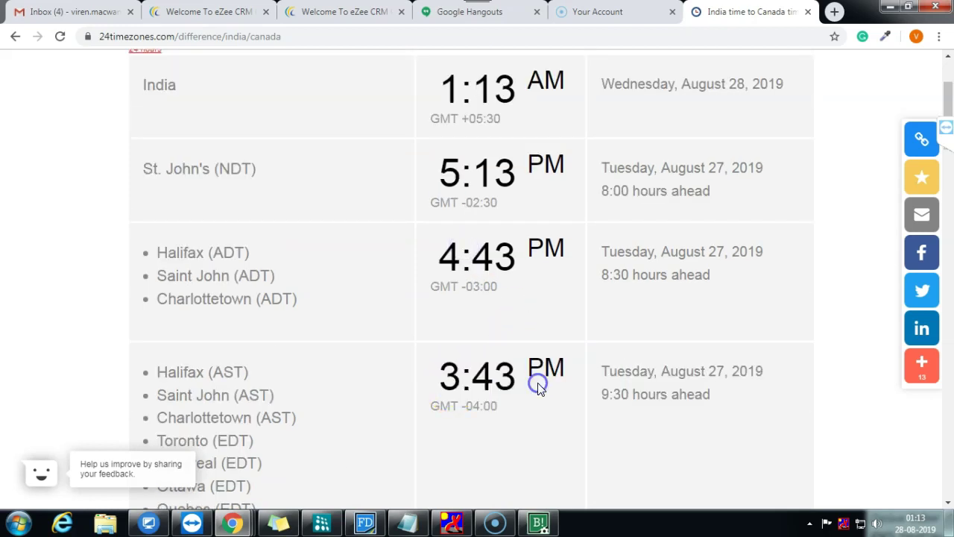
Step: Find the India-to-Canada converter table (12:00 am IST = 02:30 pm AST/EST), then minimize Chrome
scroll(537, 383, "down", 3)
scroll(538, 383, "down", 1)
scroll(537, 383, "down", 5)
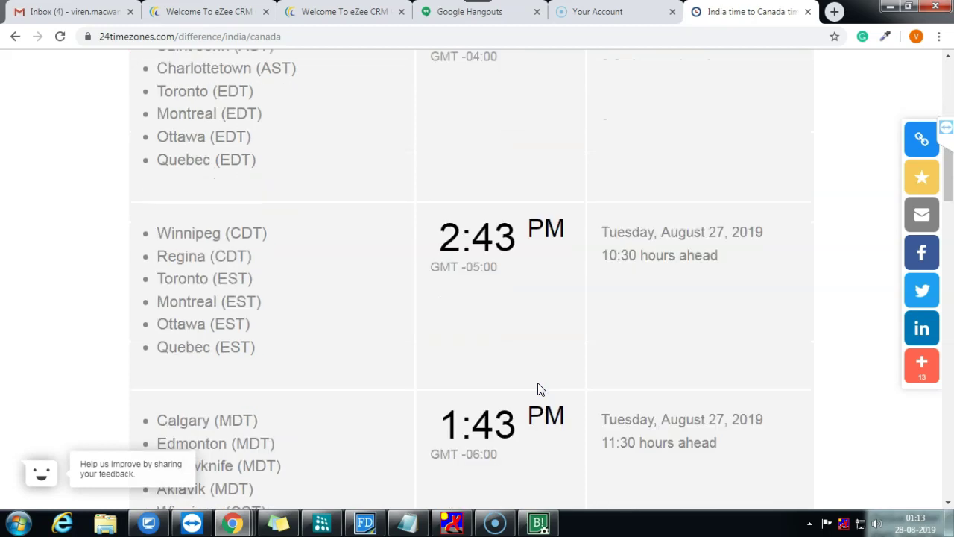
scroll(540, 388, "down", 7)
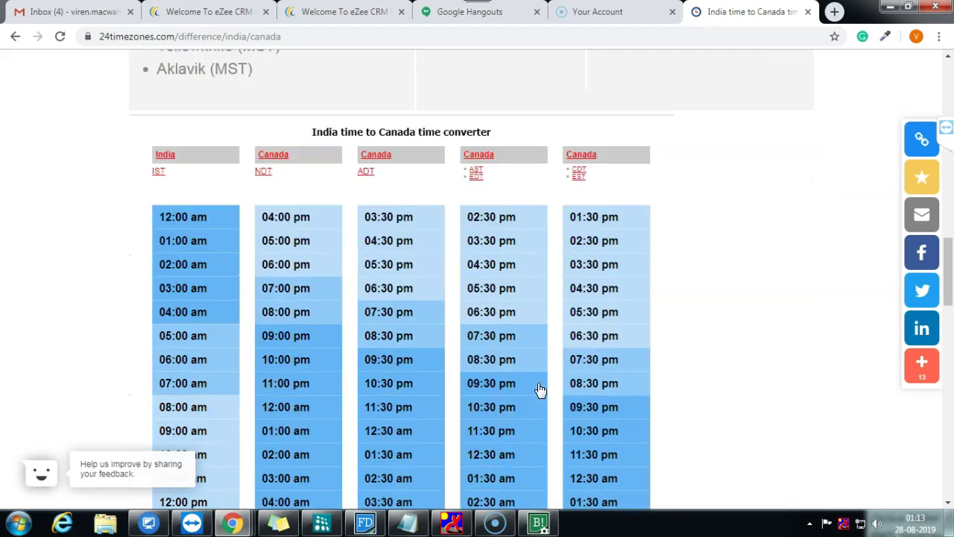
scroll(540, 388, "down", 1)
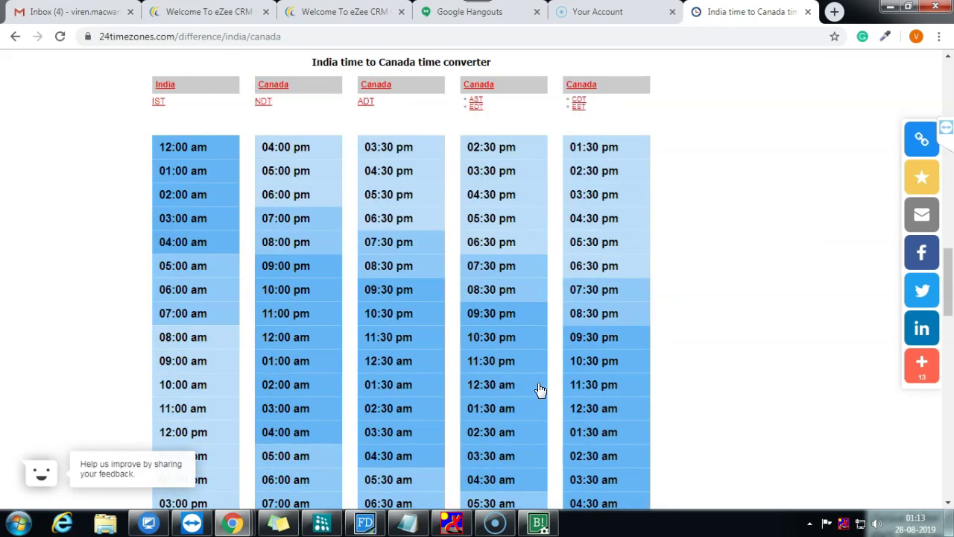
scroll(485, 396, "down", 1)
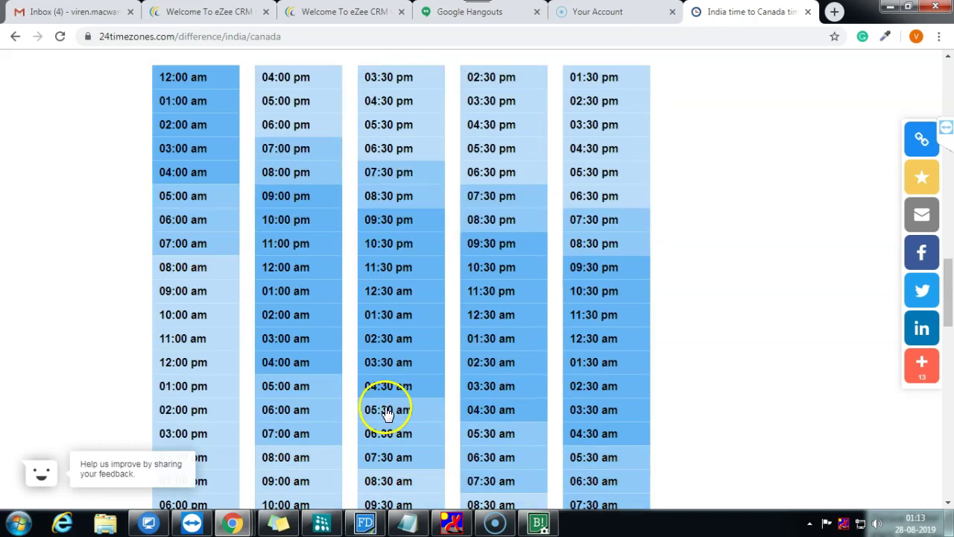
scroll(232, 422, "down", 2)
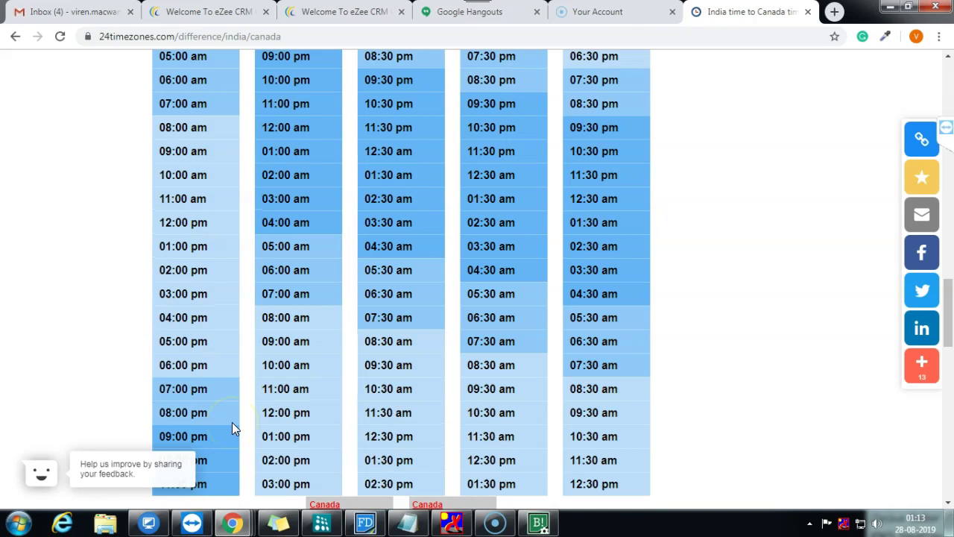
scroll(232, 422, "up", 3)
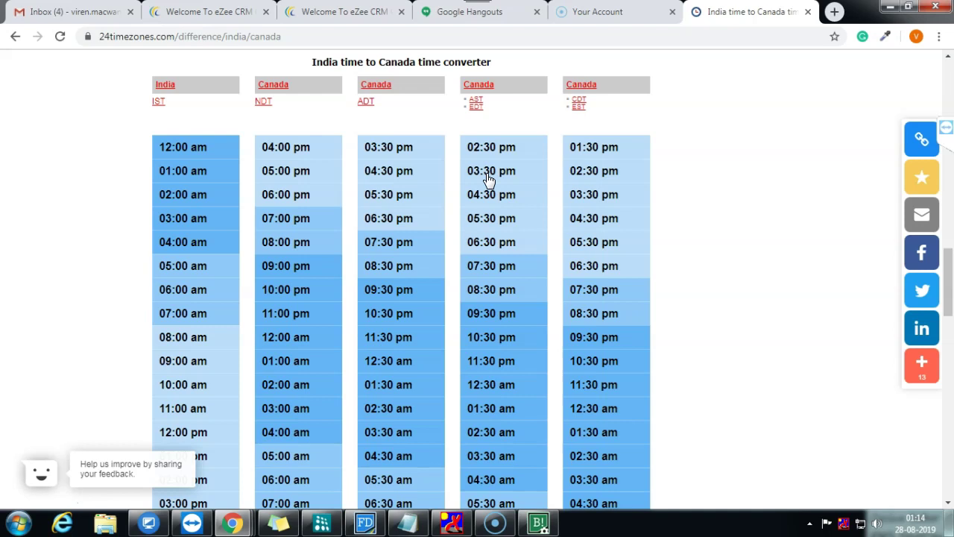
left_click(490, 153)
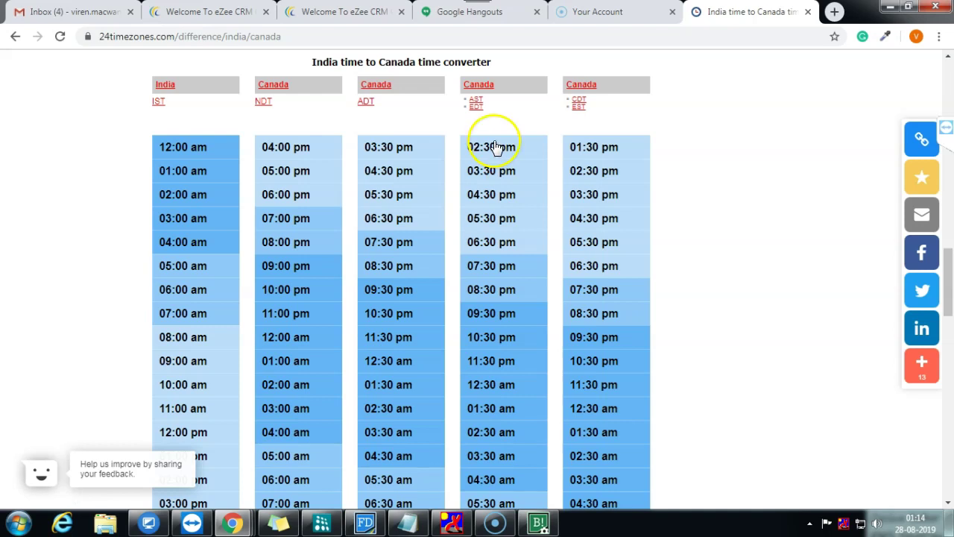
scroll(496, 166, "up", 1)
left_click(486, 226)
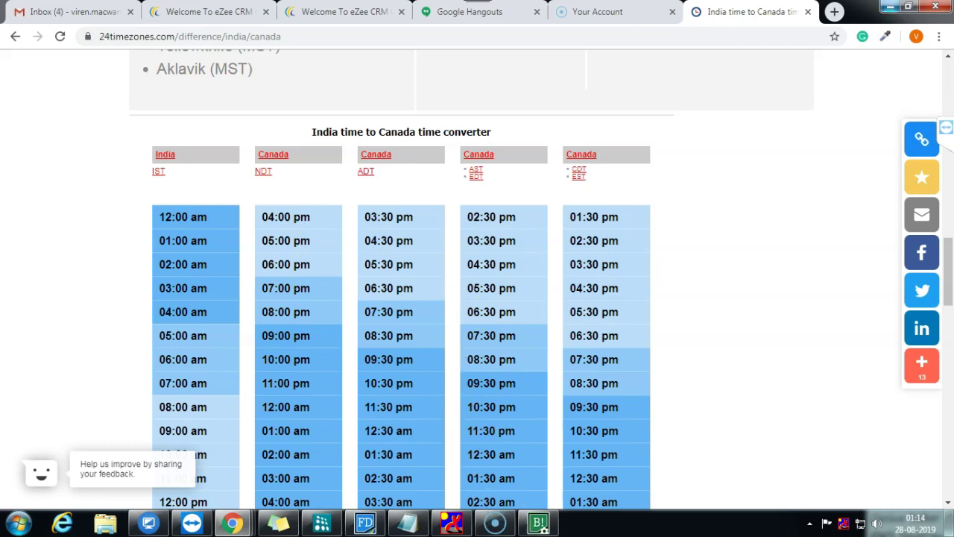
left_click(232, 522)
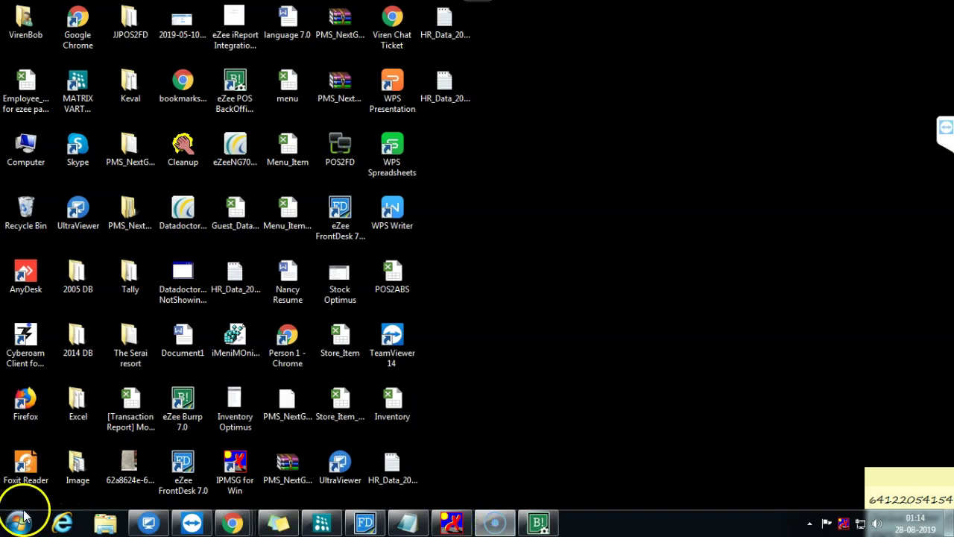